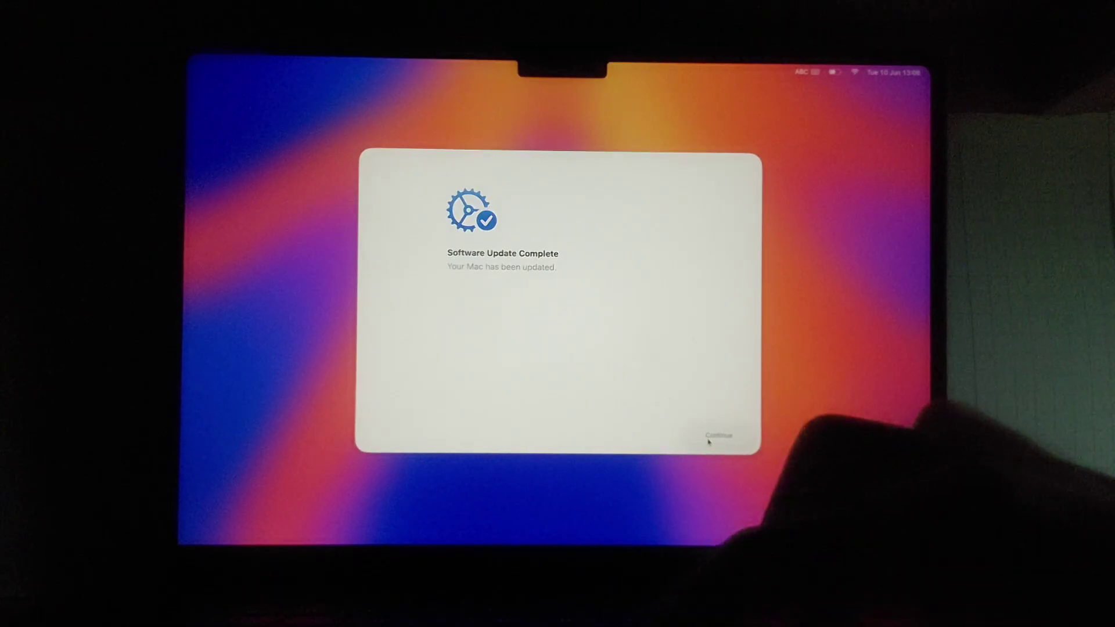
Complete the post-update setup by accepting the update notice, postponing FileVault and continuing past the welcome screen
{"action": "left_click", "coordinate": [708, 442]}
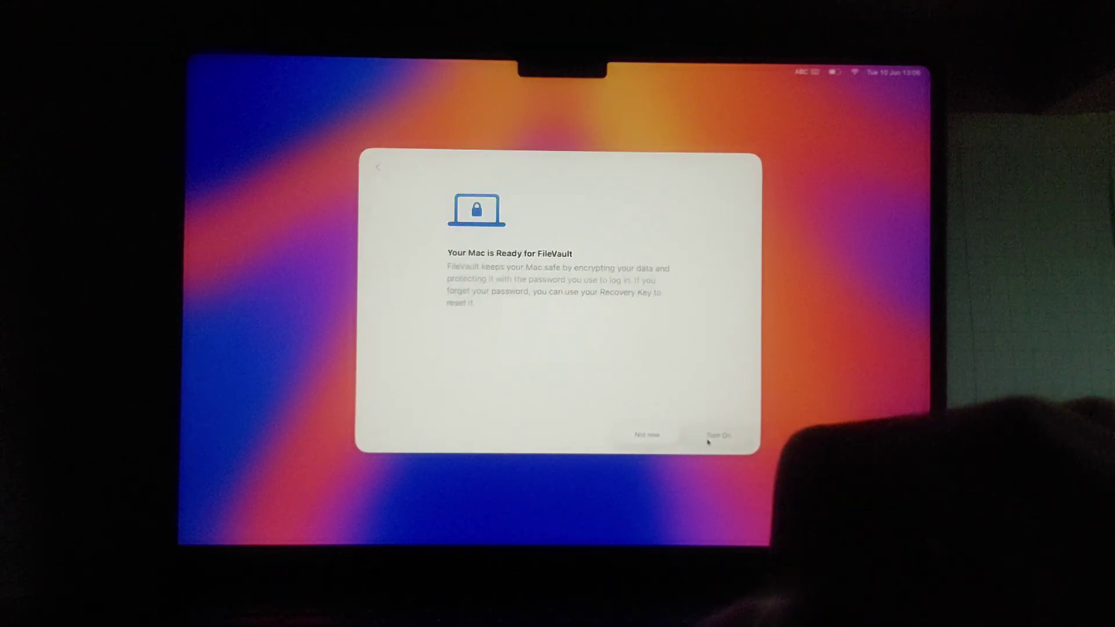
{"action": "left_click", "coordinate": [675, 437]}
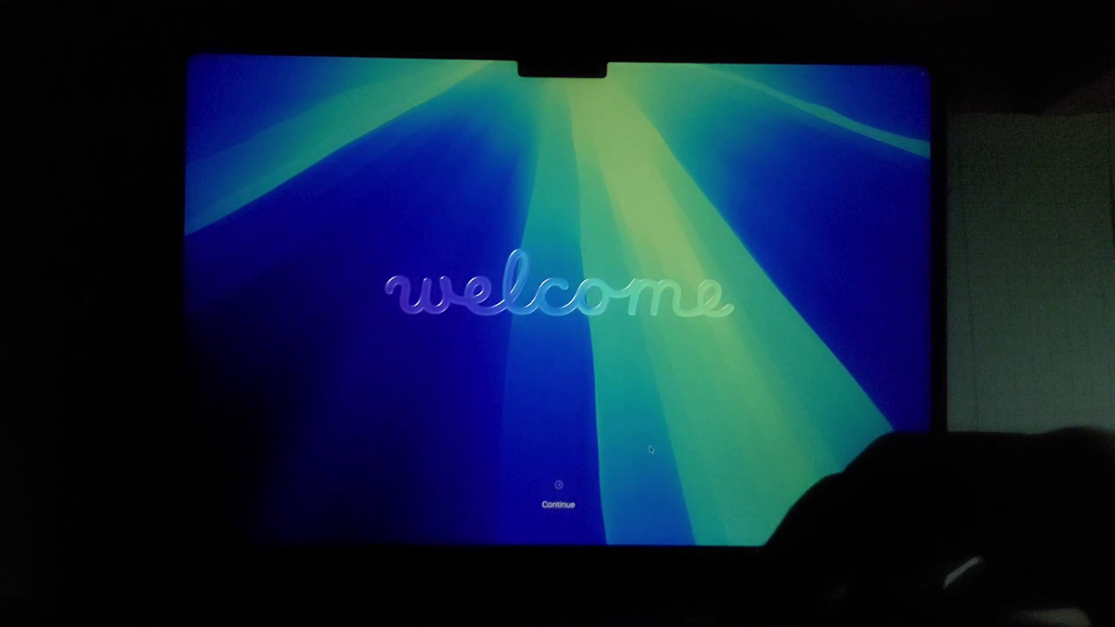
{"action": "left_click", "coordinate": [558, 487]}
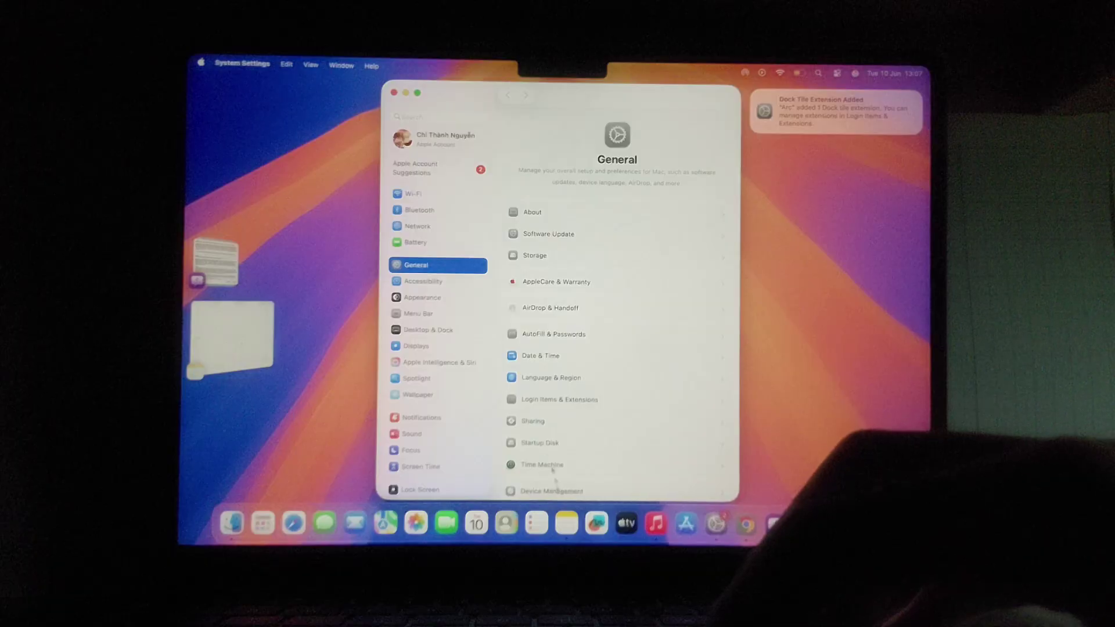
{"action": "key", "text": "super+shift+3"}
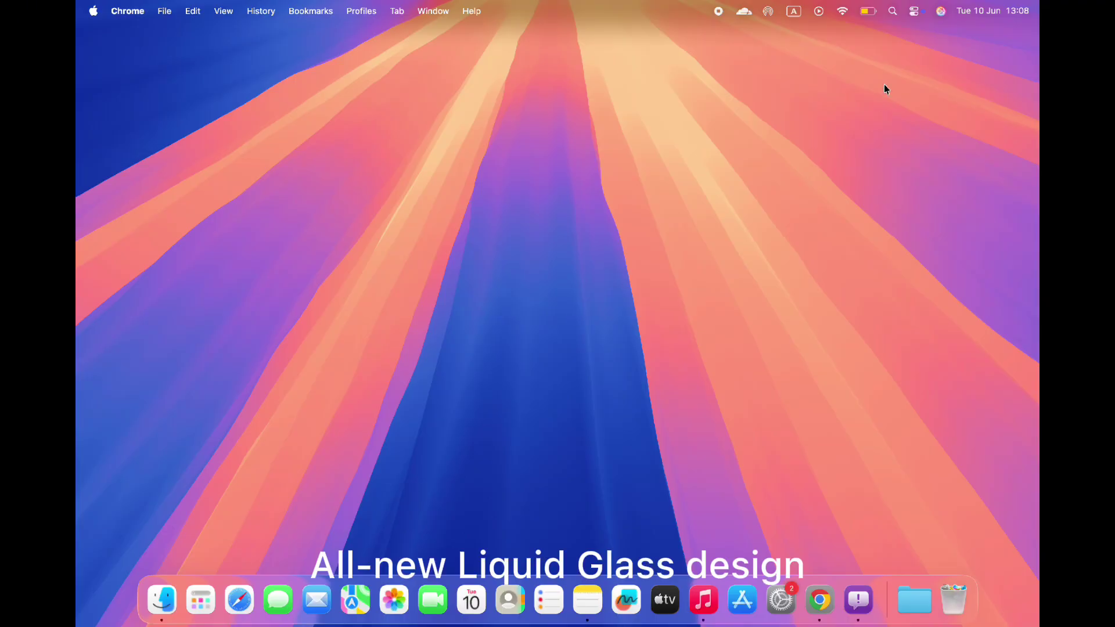
Check the battery status from the desktop and dismiss its pop-up
{"action": "left_click", "coordinate": [871, 12]}
{"action": "left_click", "coordinate": [813, 94]}
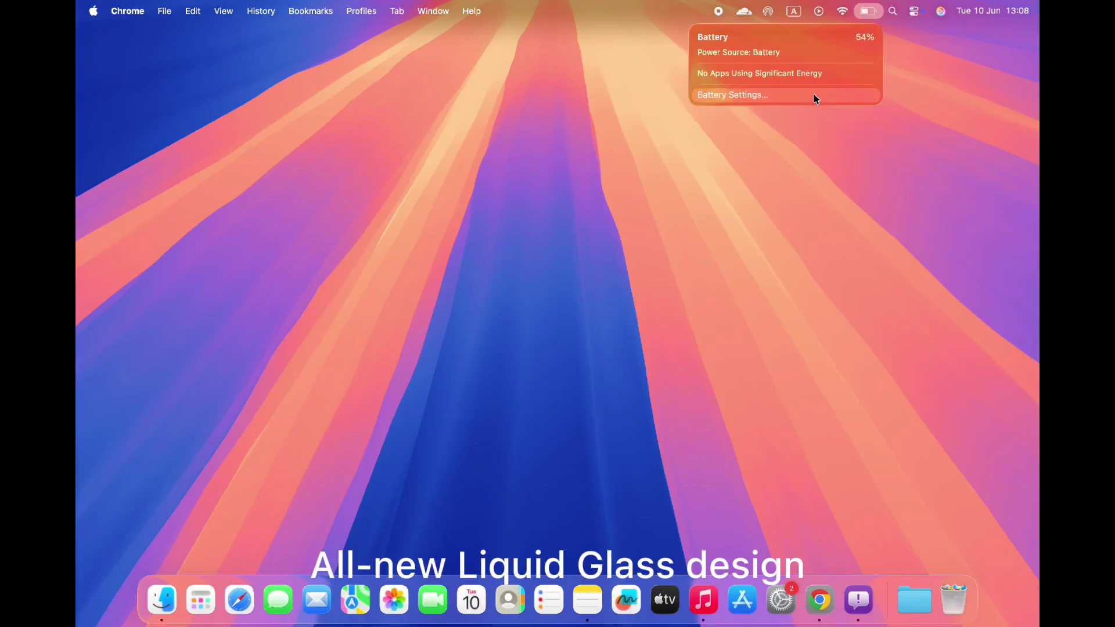
{"action": "left_click", "coordinate": [584, 216]}
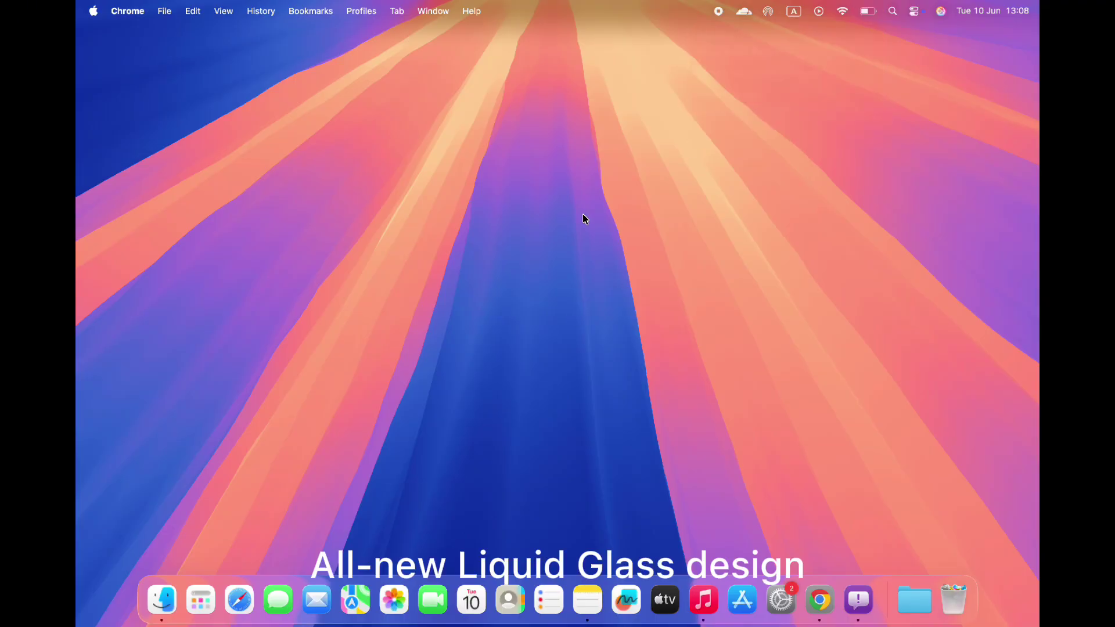
View the Mac's specifications in About This Mac and on the General > About page of System Settings
{"action": "left_click", "coordinate": [94, 11]}
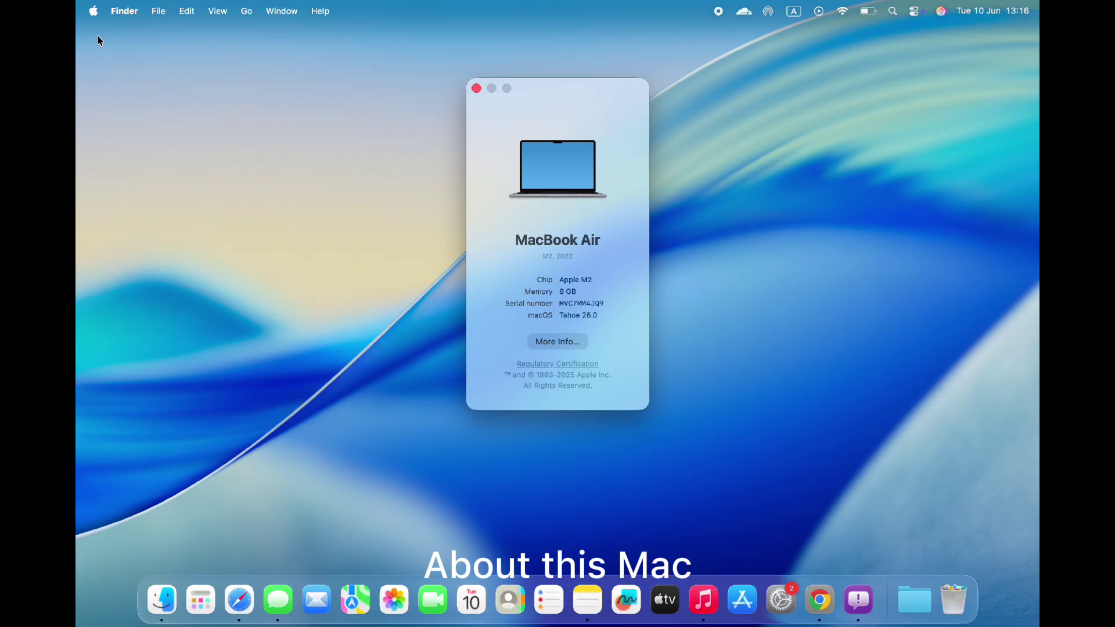
{"action": "left_click", "coordinate": [476, 88]}
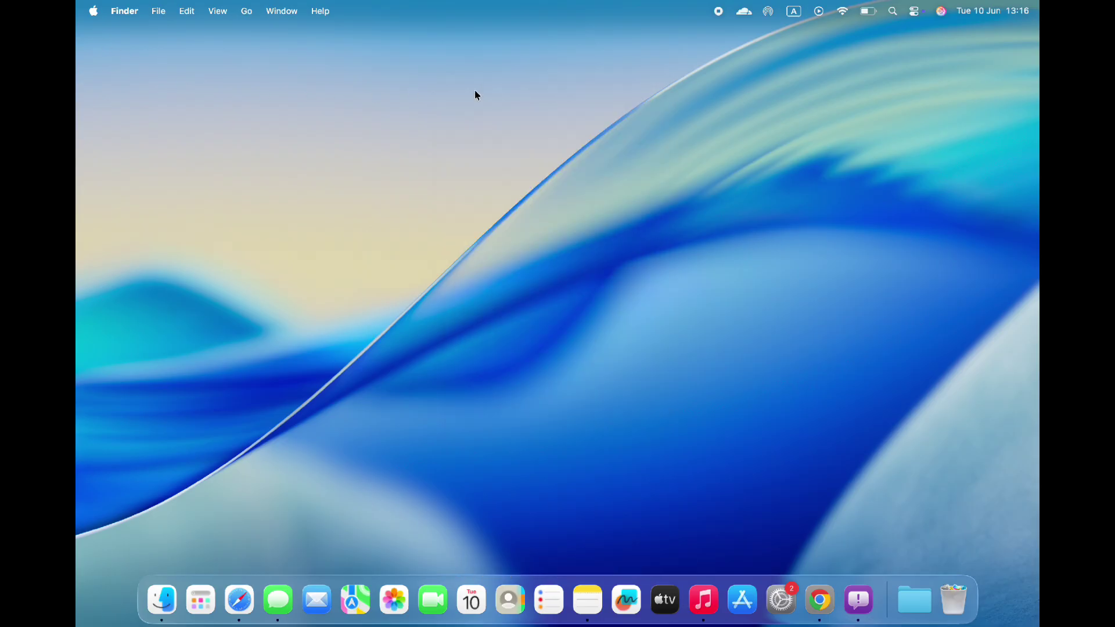
{"action": "left_click", "coordinate": [92, 11]}
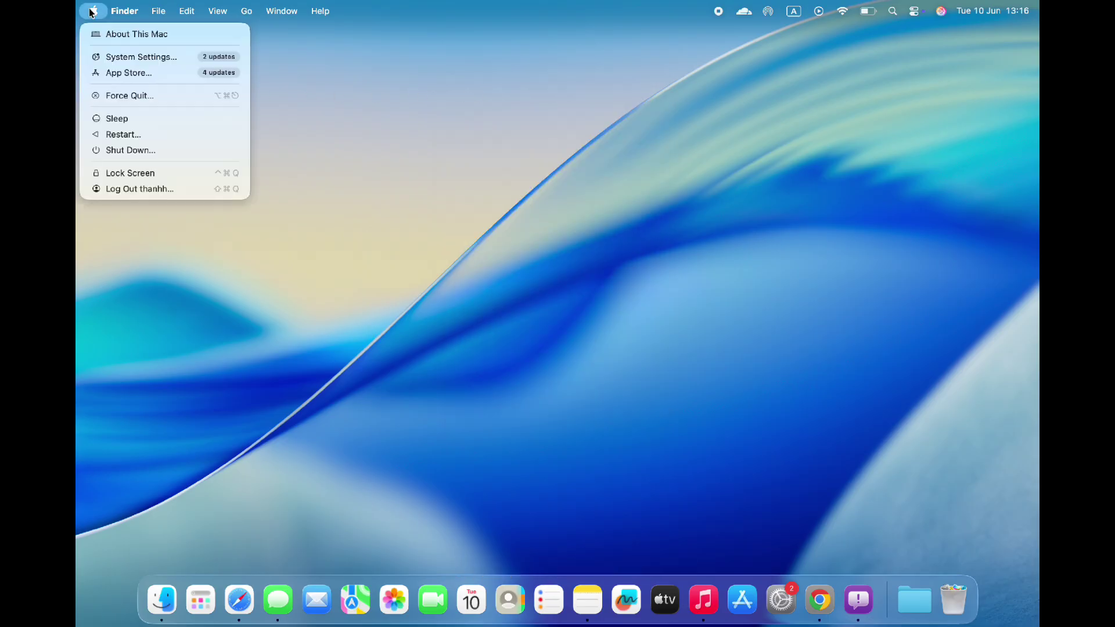
{"action": "left_click", "coordinate": [106, 56]}
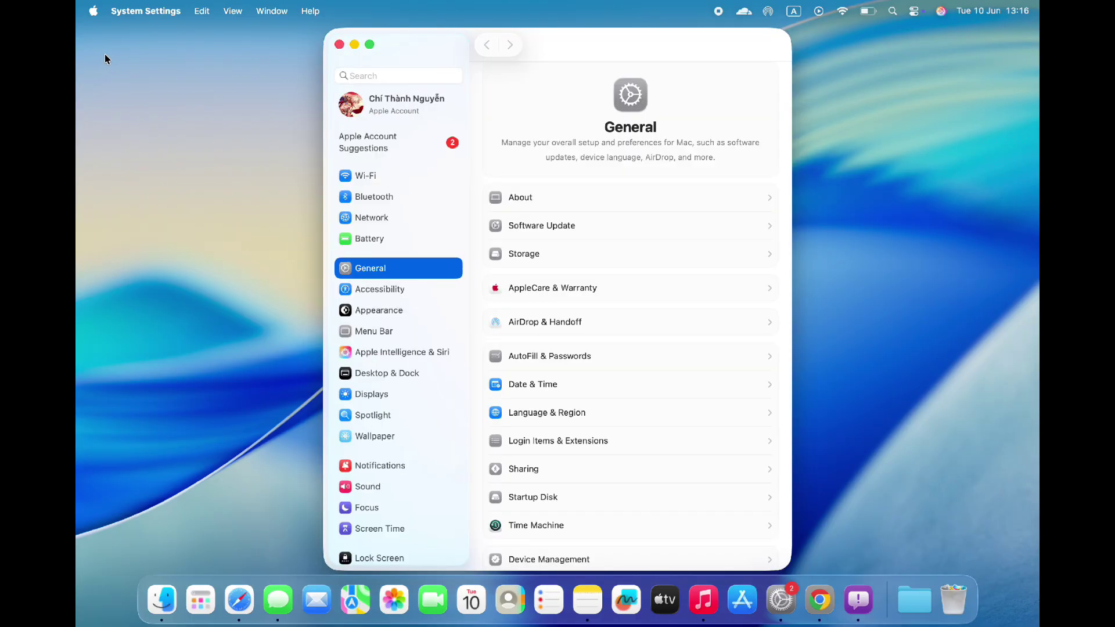
{"action": "left_click", "coordinate": [579, 209]}
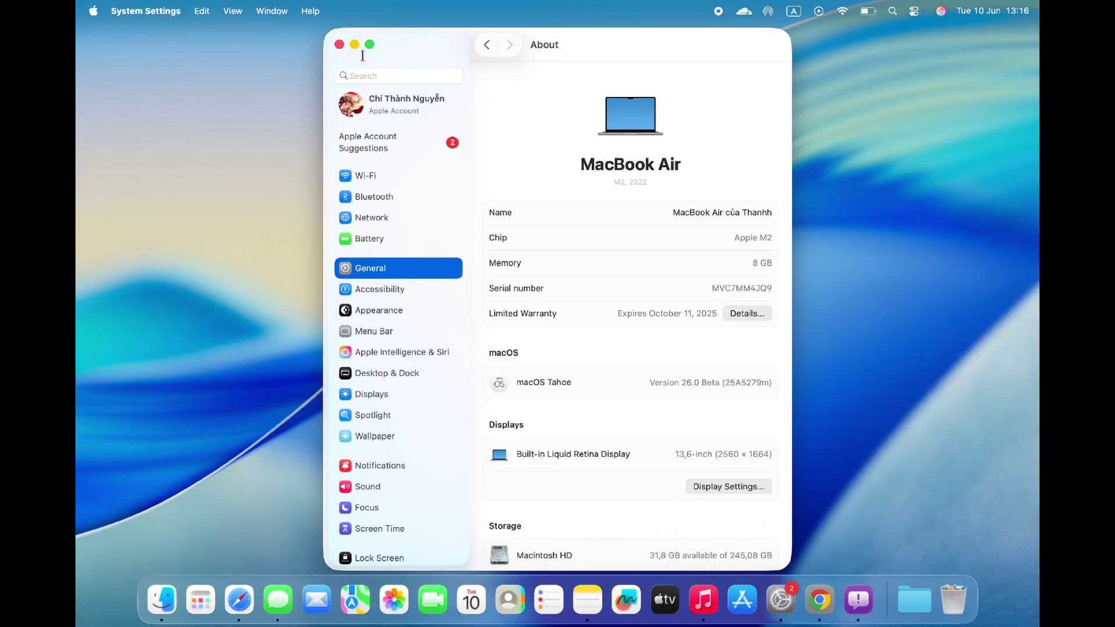
{"action": "left_click", "coordinate": [488, 46]}
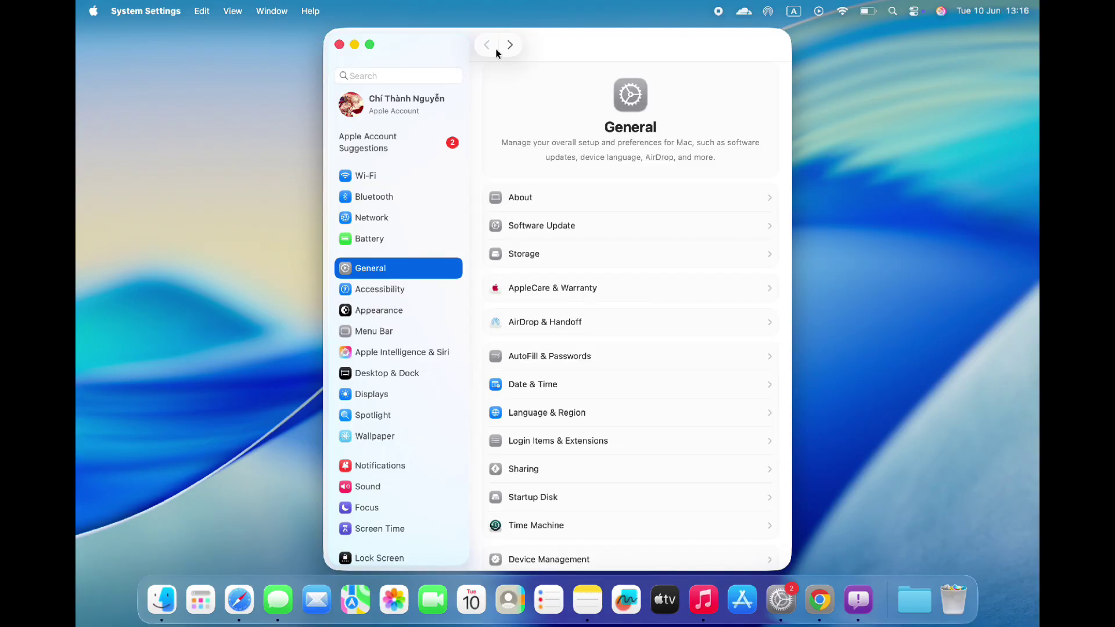
Review the Software Update and Battery settings, and close System Settings
{"action": "left_click", "coordinate": [565, 225]}
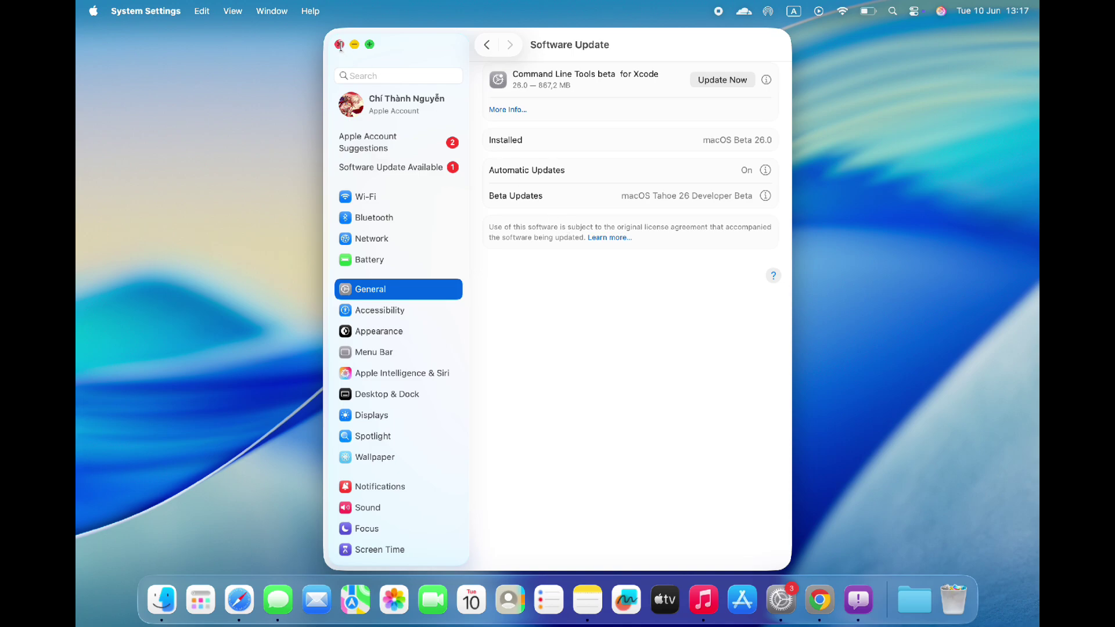
{"action": "left_click", "coordinate": [372, 257]}
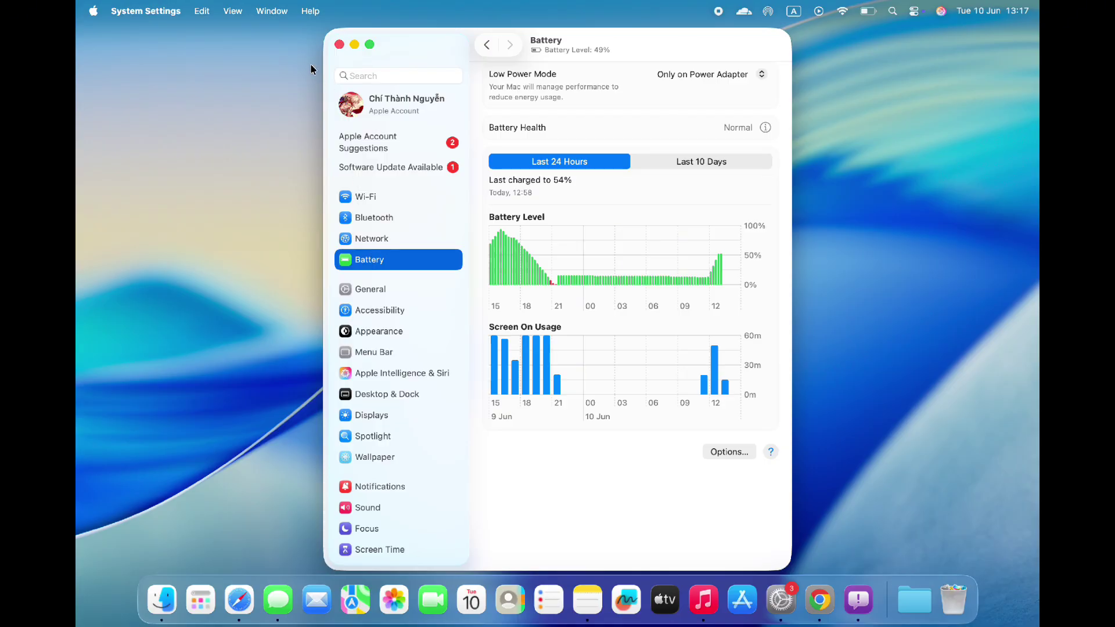
{"action": "left_click", "coordinate": [339, 45]}
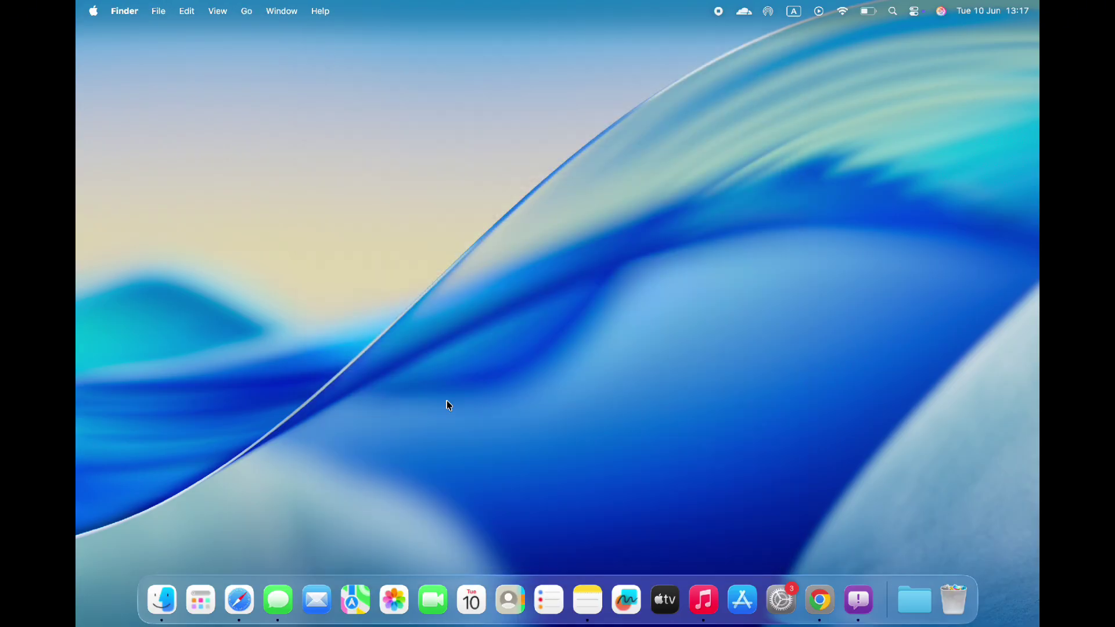
Look through the Finder's application menus and close them
{"action": "left_click", "coordinate": [123, 13]}
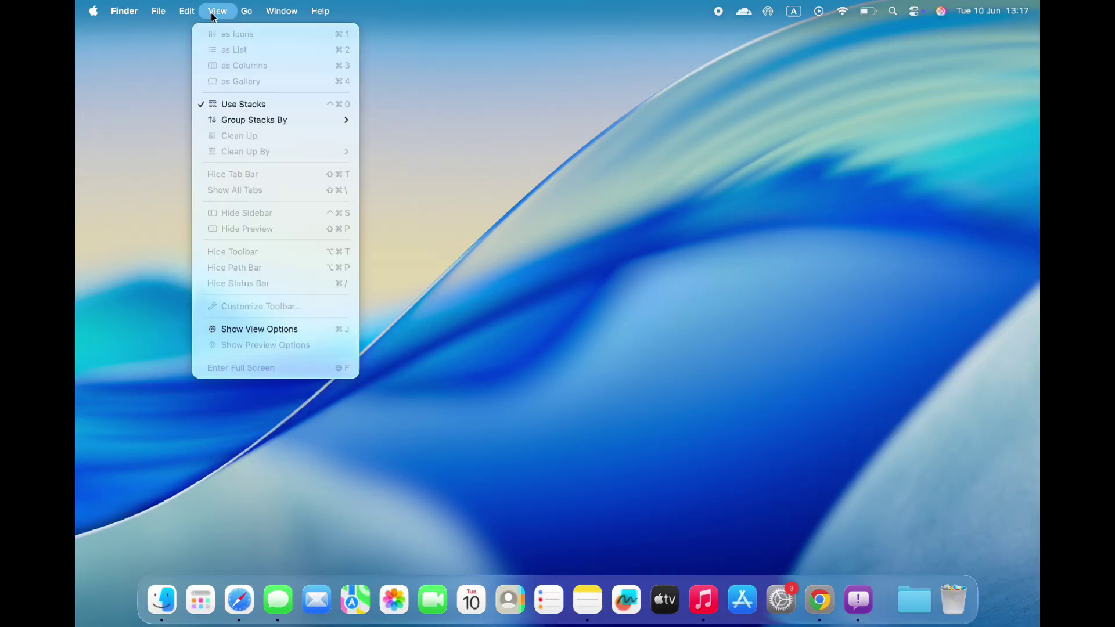
{"action": "mouse_move", "coordinate": [264, 15]}
{"action": "left_click", "coordinate": [342, 17]}
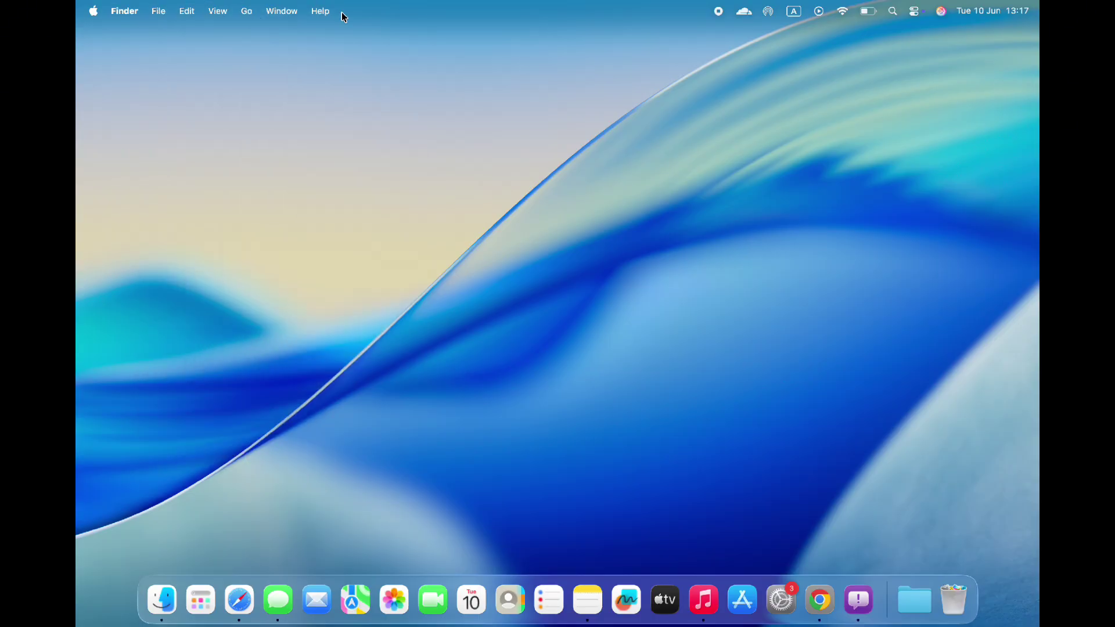
Inspect the system status pop-ups for the input source, Now Playing, Wi-Fi and battery
{"action": "left_click", "coordinate": [764, 18]}
{"action": "left_click", "coordinate": [794, 16]}
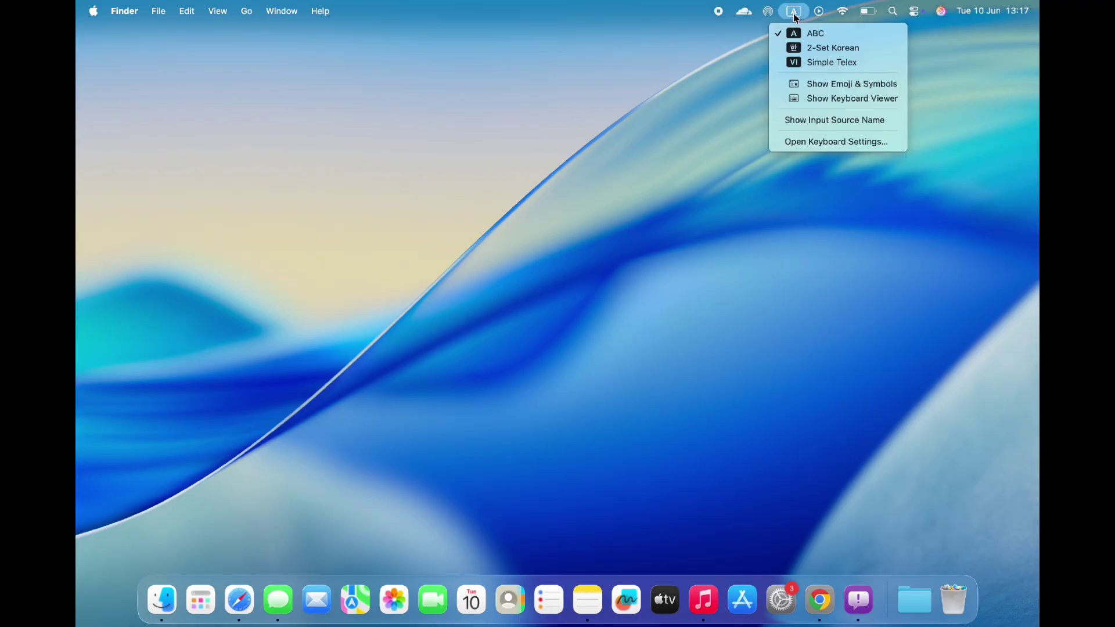
{"action": "left_click", "coordinate": [819, 17]}
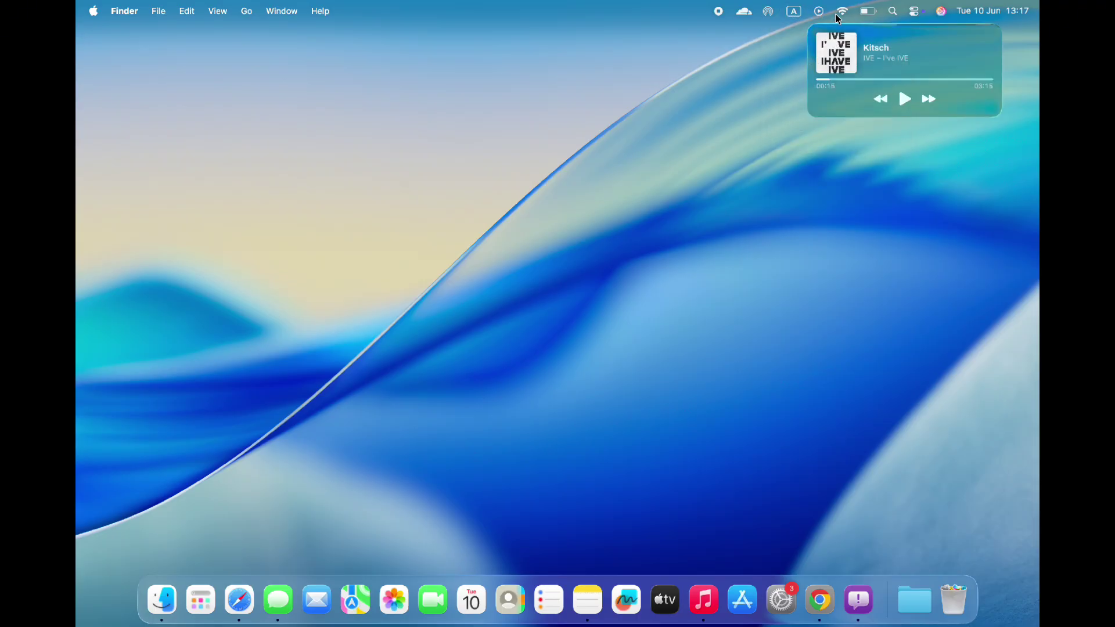
{"action": "left_click", "coordinate": [845, 15]}
{"action": "left_click", "coordinate": [868, 15]}
Search Spotlight for "IVE", clear the query and close Spotlight
{"action": "left_click", "coordinate": [893, 16]}
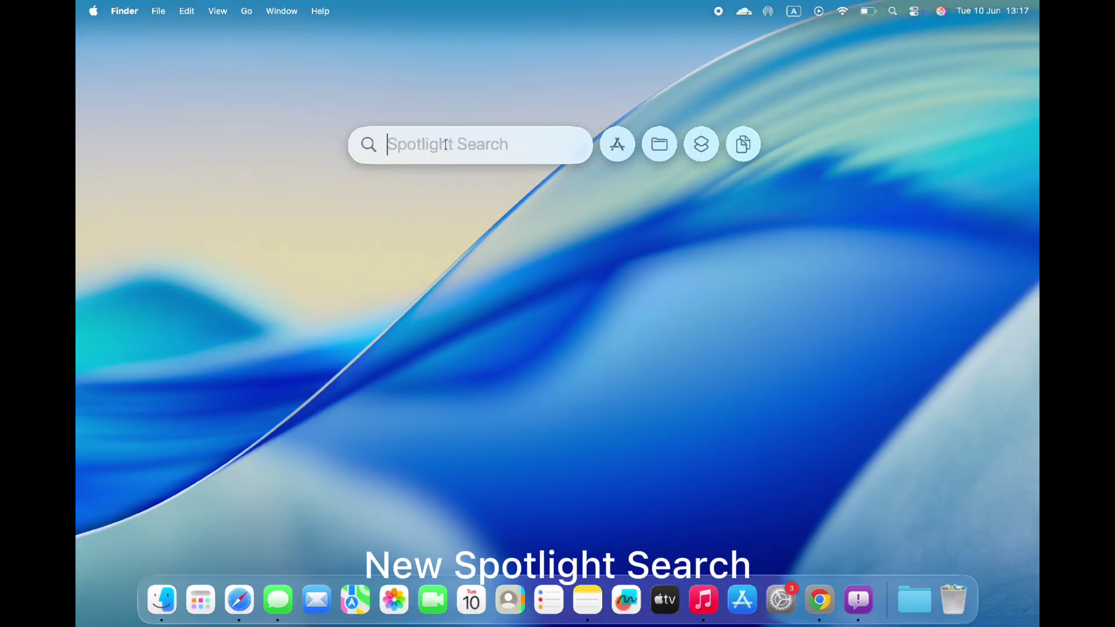
{"action": "type", "text": "IVE"}
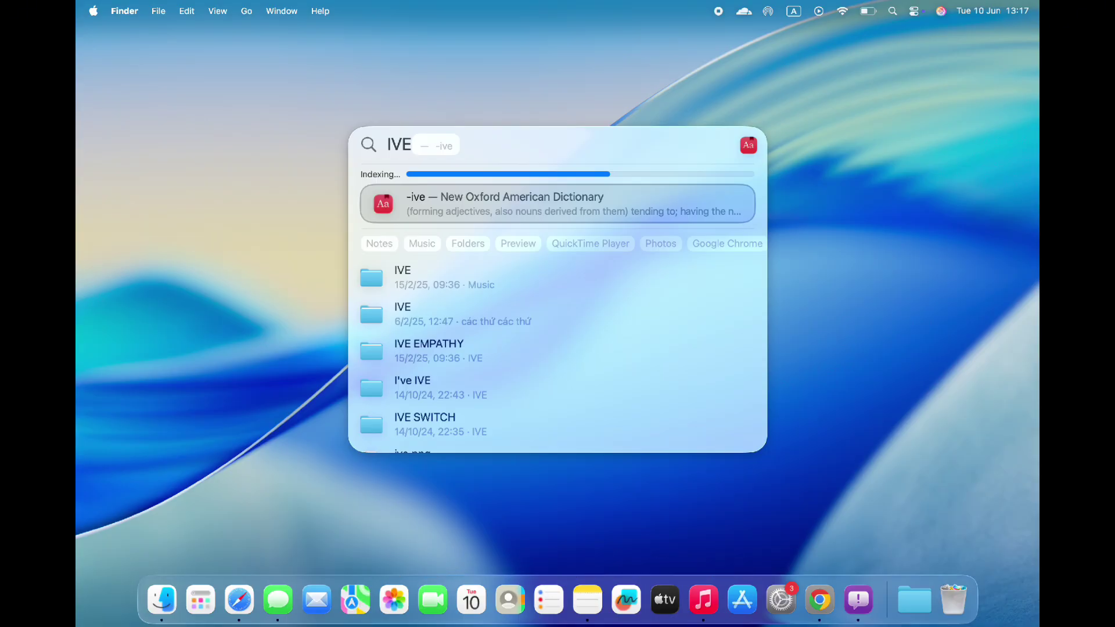
{"action": "key", "text": "BackSpace"}
{"action": "key", "text": "BackSpace"}
{"action": "key", "text": "BackSpace"}
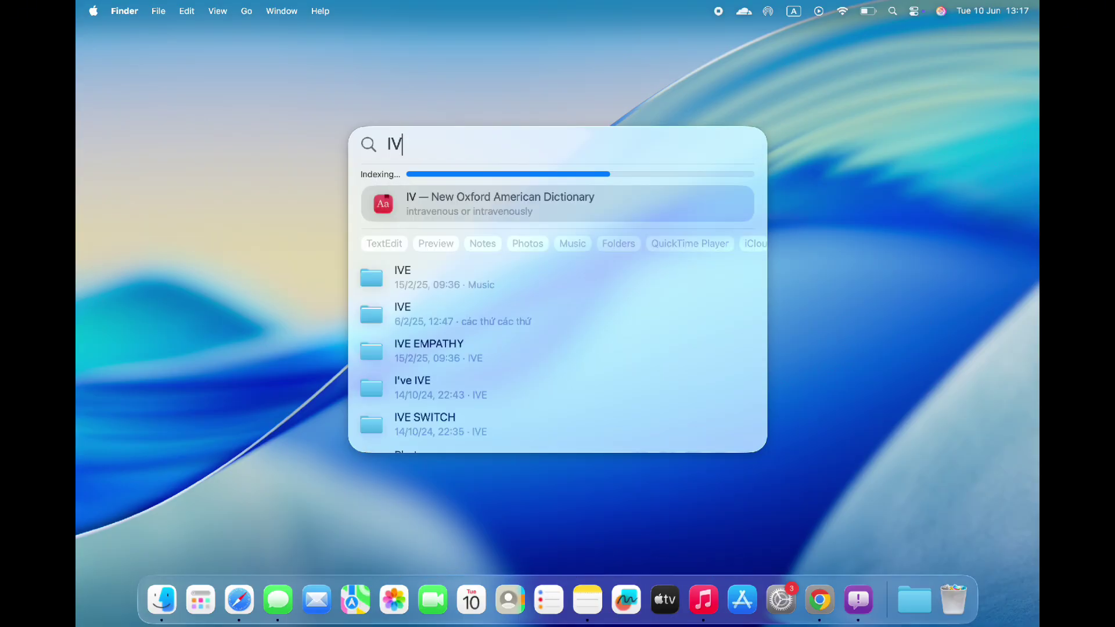
{"action": "key", "text": "BackSpace"}
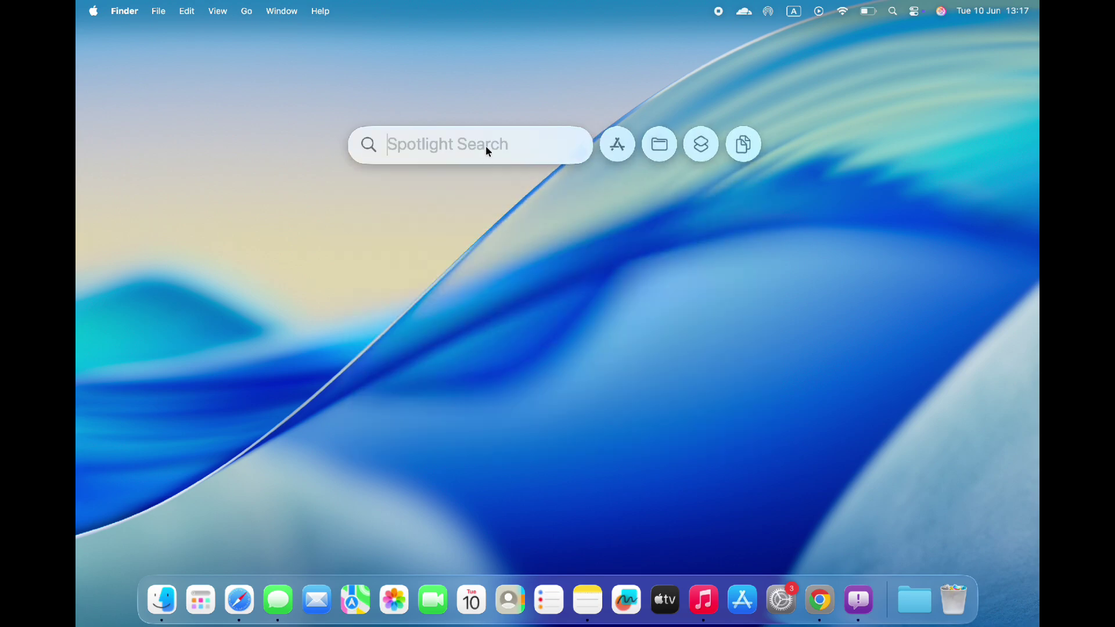
{"action": "key", "text": "Escape"}
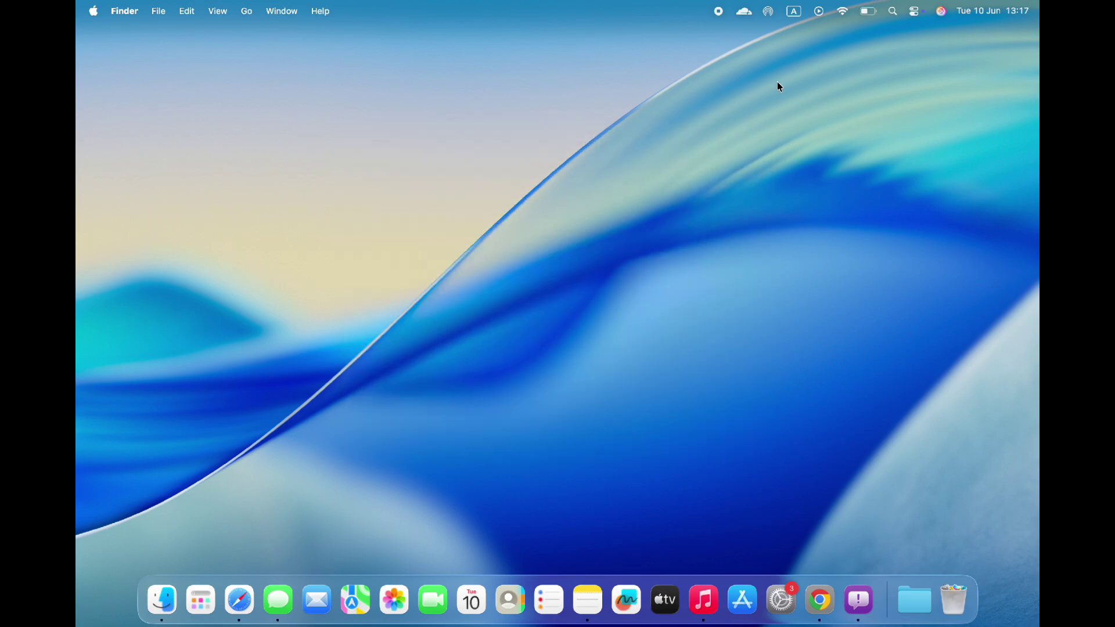
Open Control Center and view its Screenshot privacy details and the expanded Wi-Fi module
{"action": "left_click", "coordinate": [914, 13]}
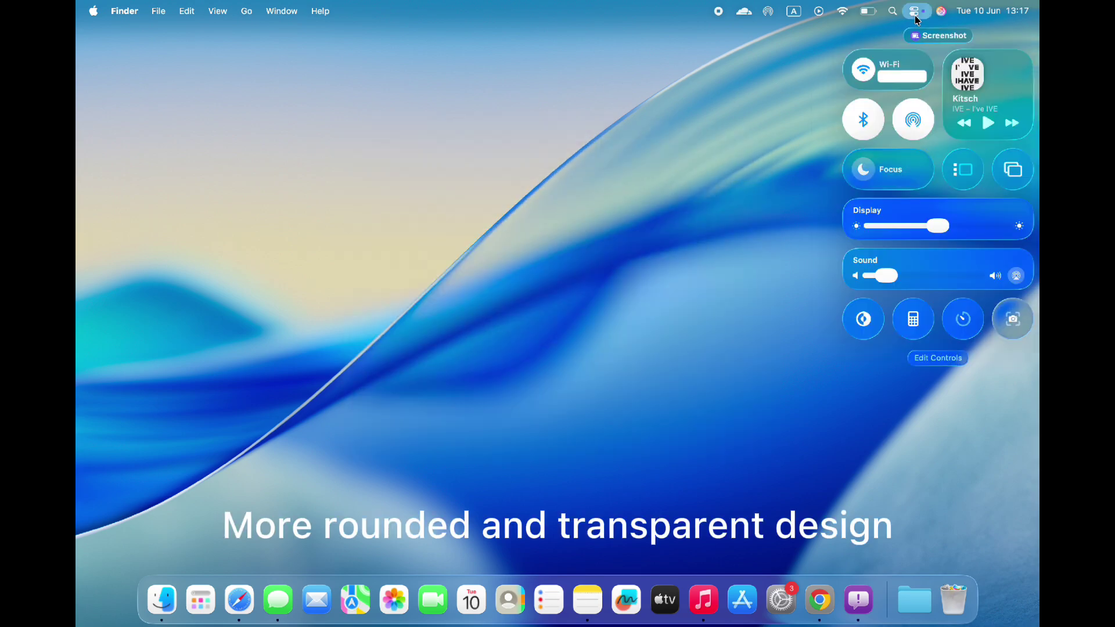
{"action": "left_click", "coordinate": [930, 36]}
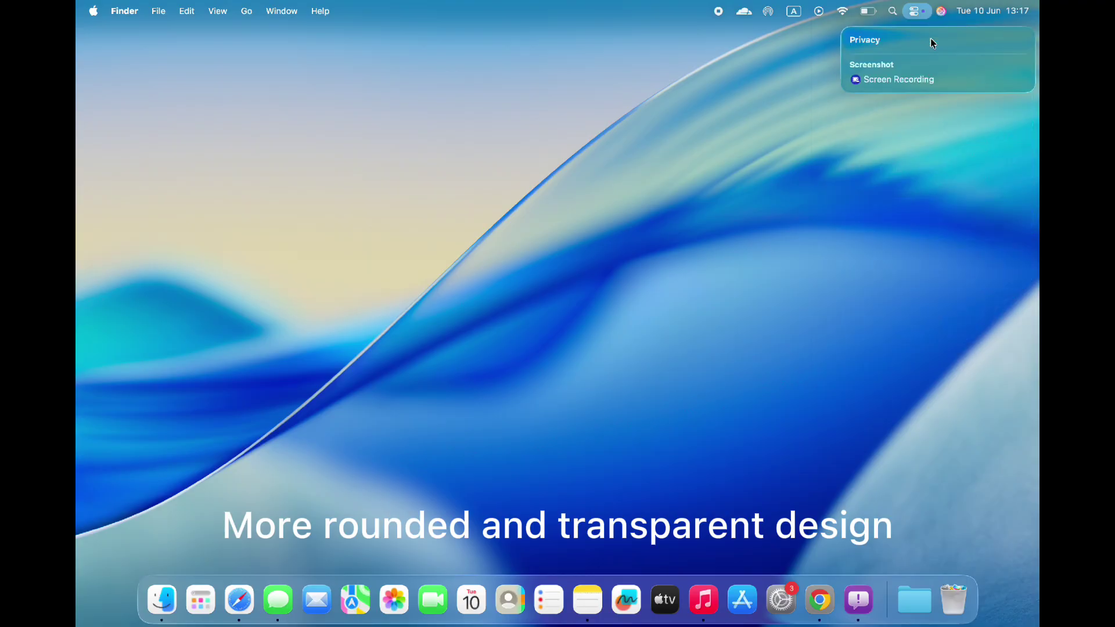
{"action": "left_click", "coordinate": [930, 38]}
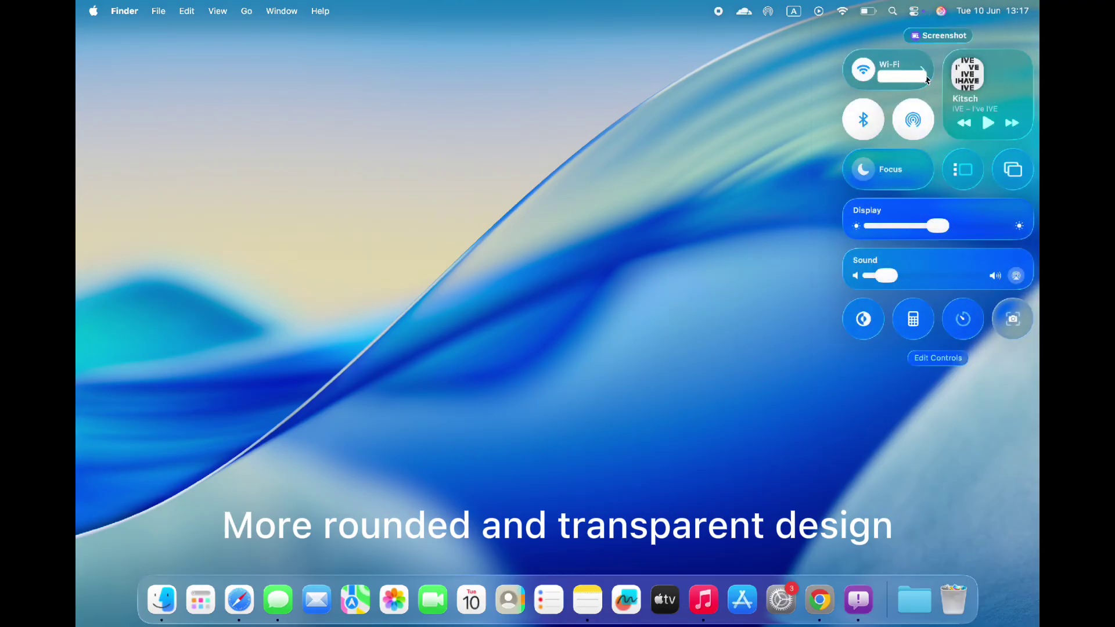
{"action": "left_click", "coordinate": [924, 76]}
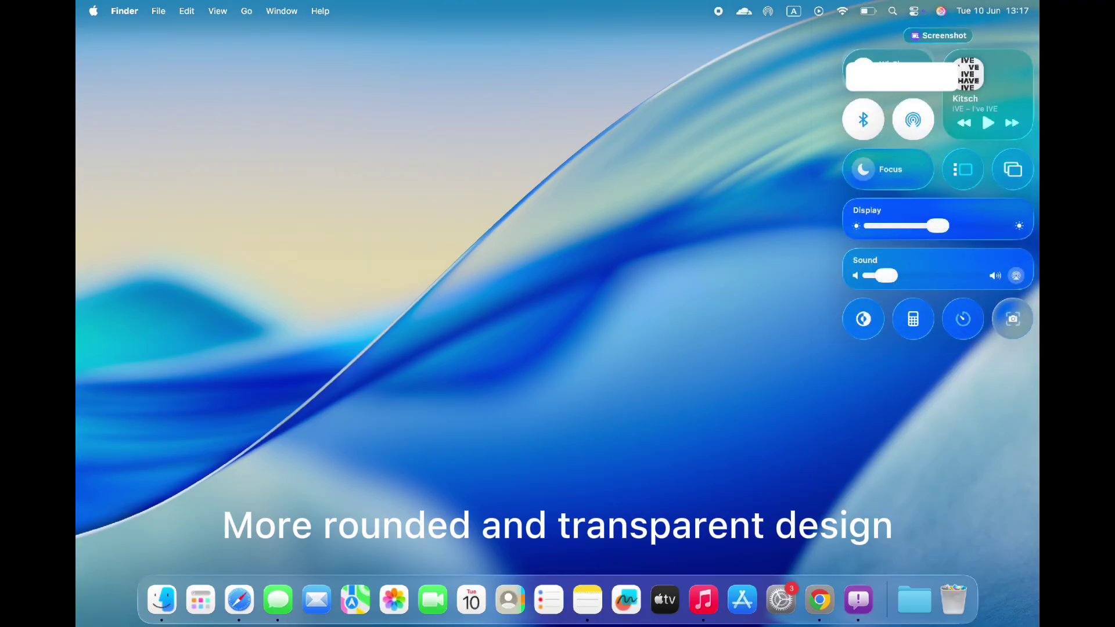
Expand Now Playing in Control Center, open the Music app from it and minimize the Music window
{"action": "left_click", "coordinate": [916, 10]}
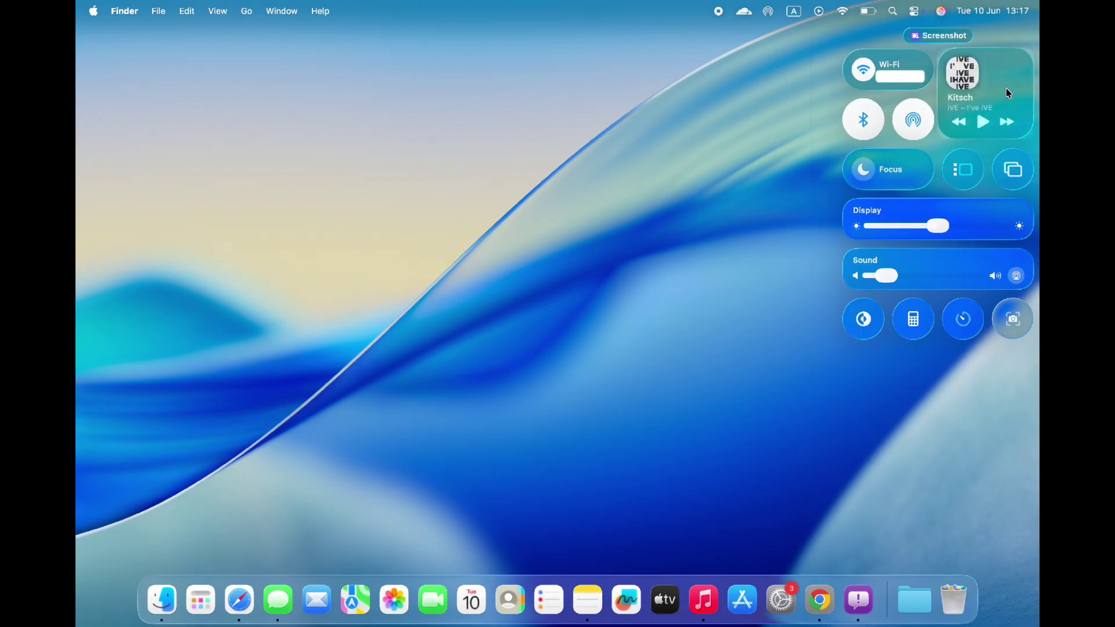
{"action": "left_click", "coordinate": [1006, 88]}
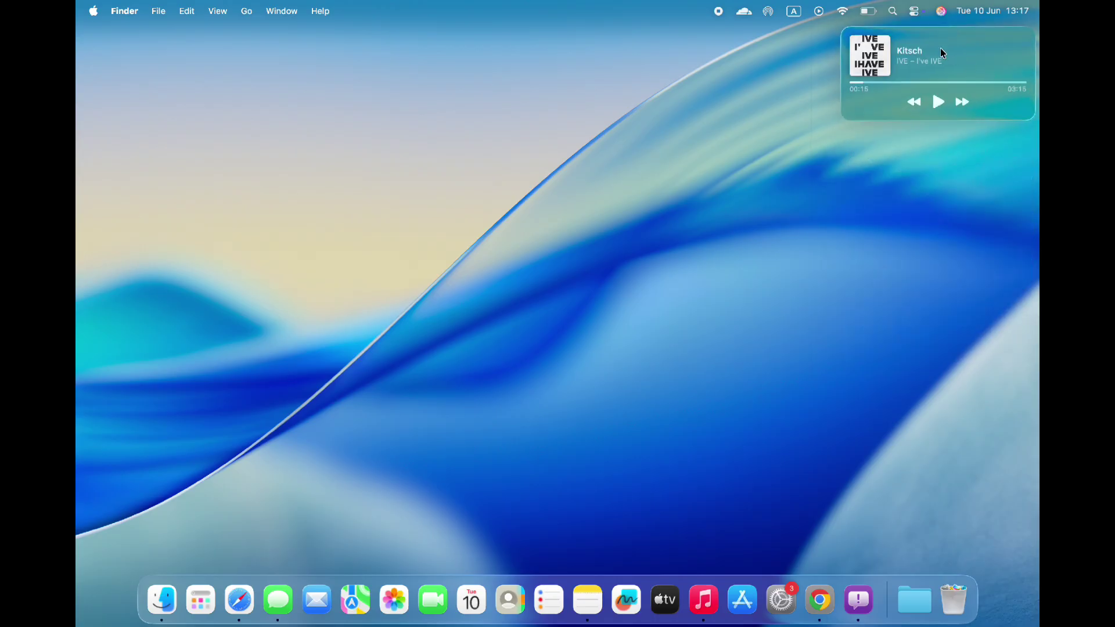
{"action": "left_click", "coordinate": [892, 48]}
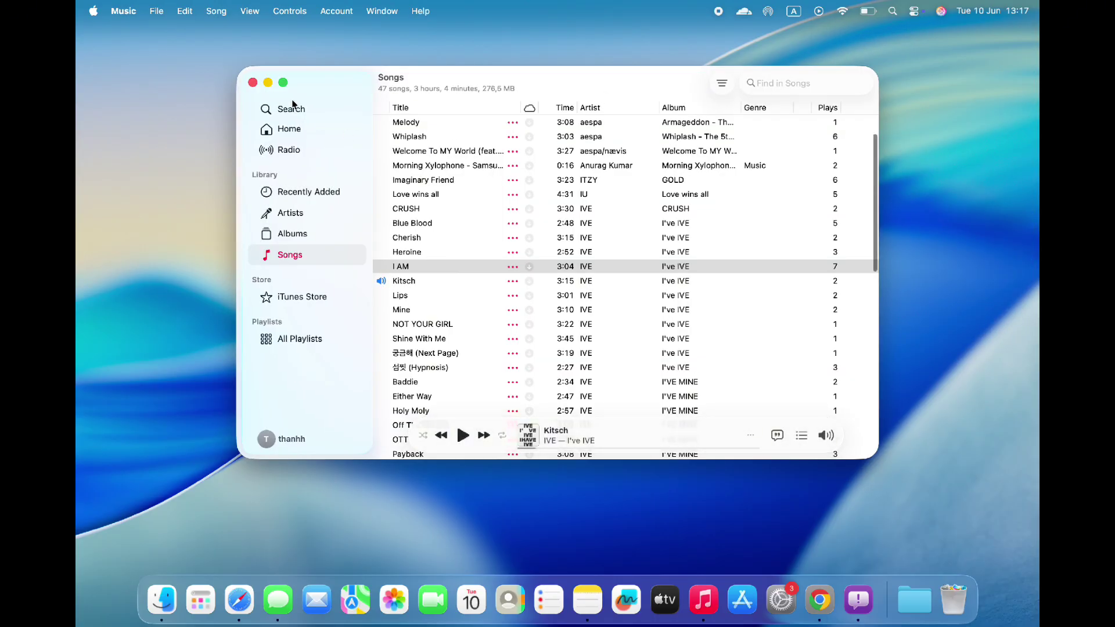
{"action": "left_click", "coordinate": [268, 82]}
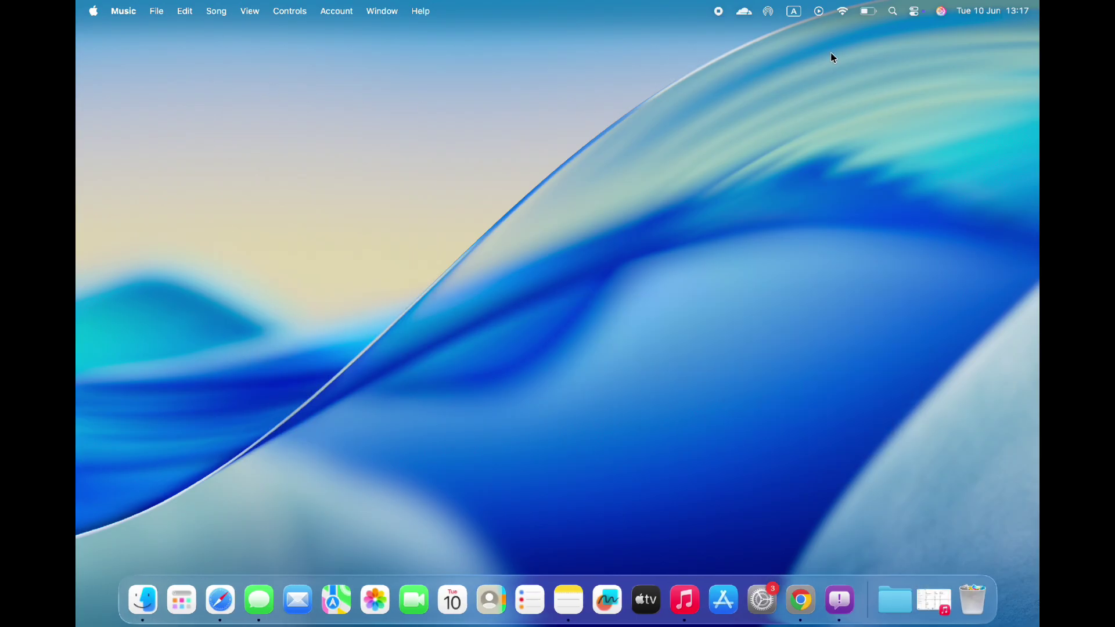
View the Focus modes in Control Center and turn on Stage Manager
{"action": "left_click", "coordinate": [915, 11]}
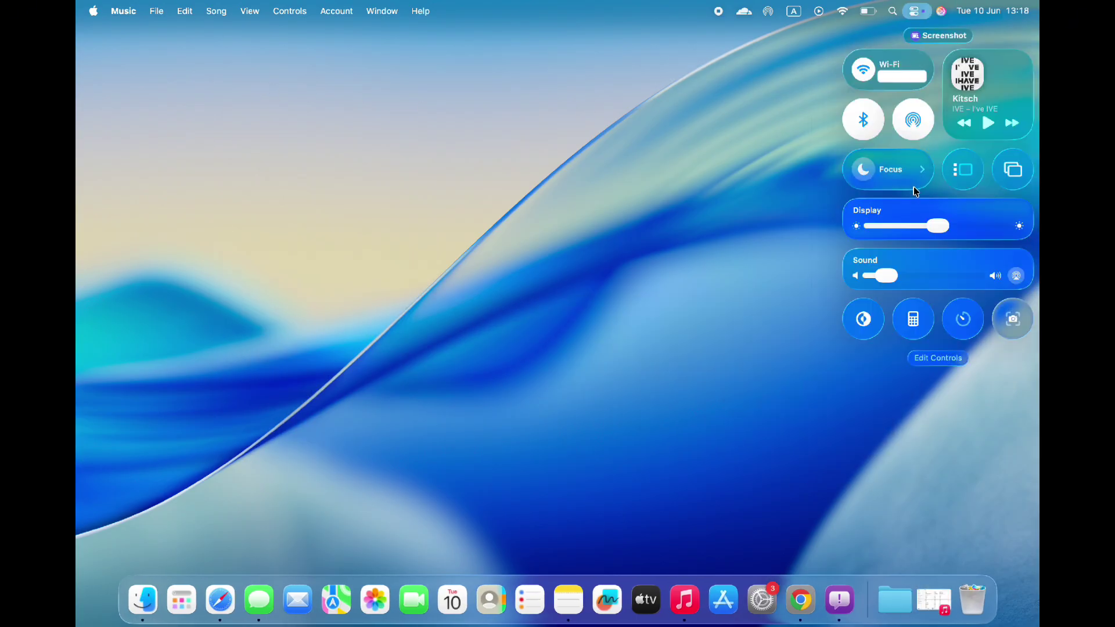
{"action": "left_click", "coordinate": [924, 176]}
{"action": "left_click", "coordinate": [919, 13]}
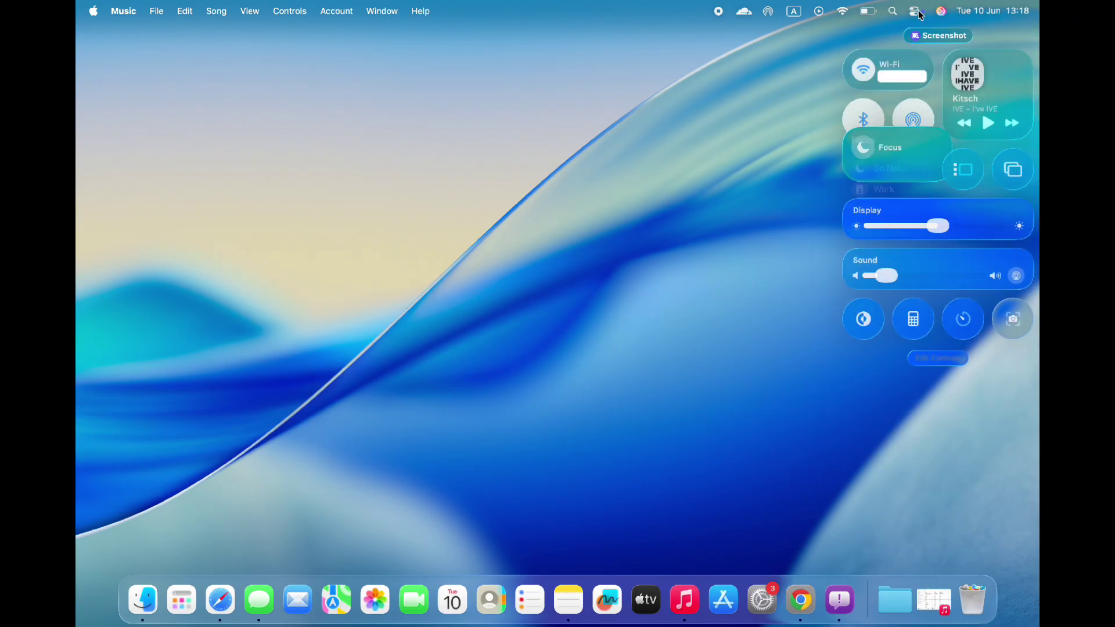
{"action": "left_click", "coordinate": [970, 172]}
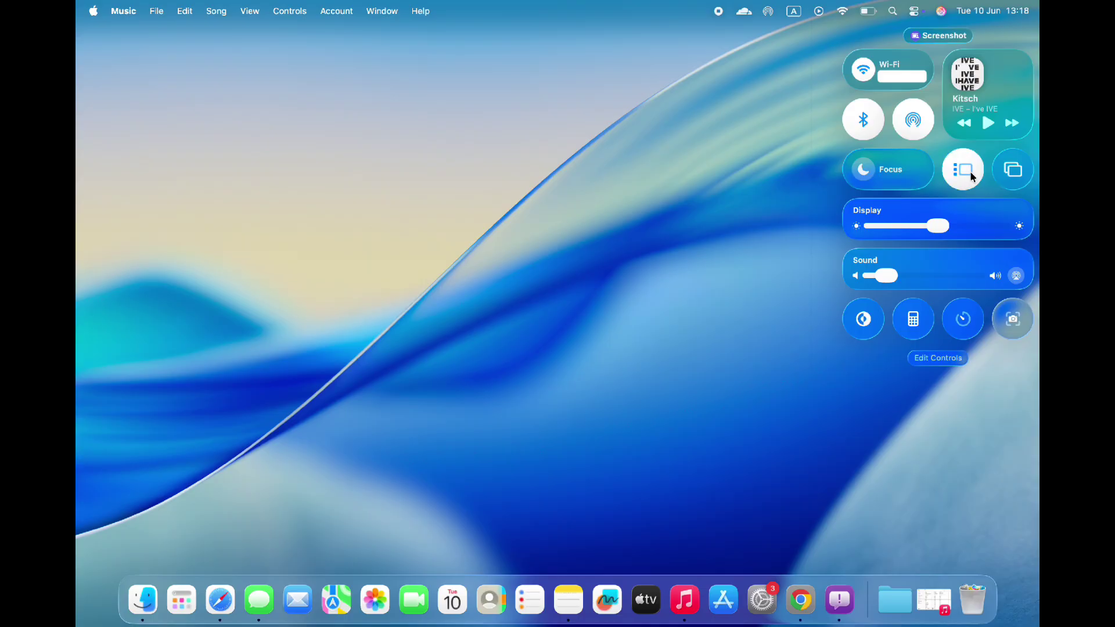
View the Screen Mirroring options in Control Center, then raise the brightness in the Display module to nearly maximum
{"action": "left_click", "coordinate": [1011, 169]}
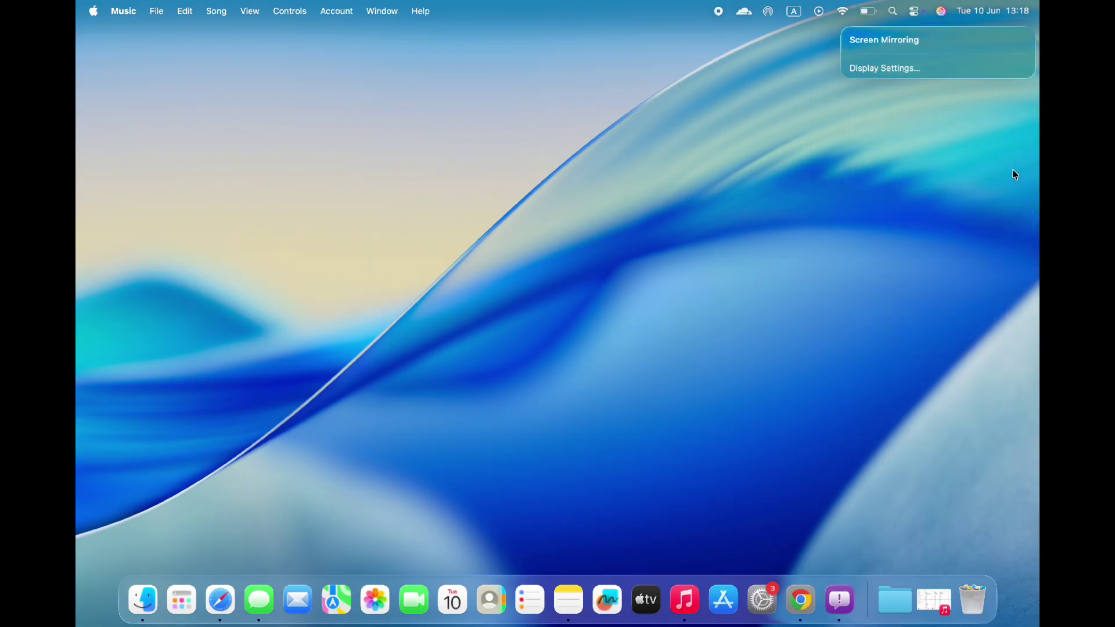
{"action": "left_click", "coordinate": [920, 5]}
{"action": "left_click", "coordinate": [923, 213]}
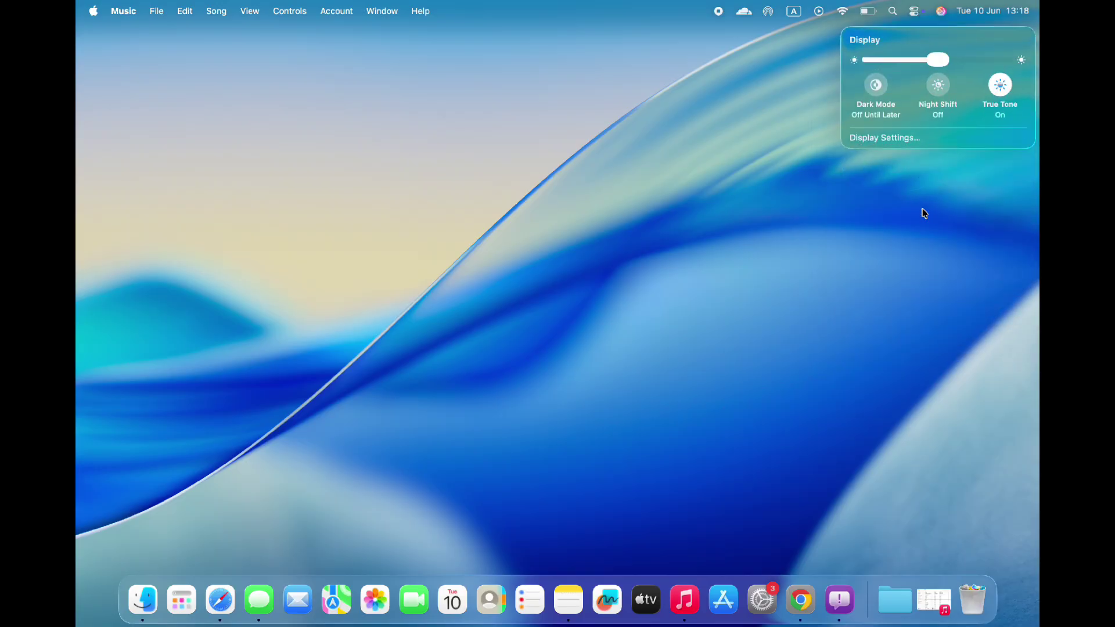
{"action": "left_click_drag", "start_coordinate": [937, 59], "coordinate": [1017, 83]}
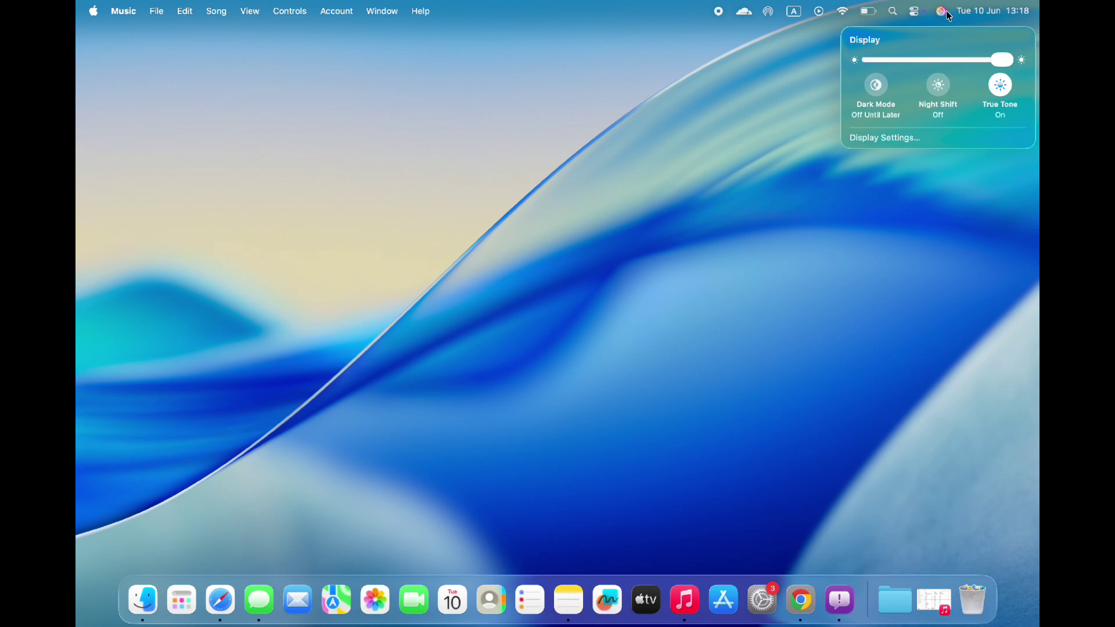
Expand the Sound module in Control Center and raise the volume to about the middle of the slider
{"action": "left_click", "coordinate": [916, 12]}
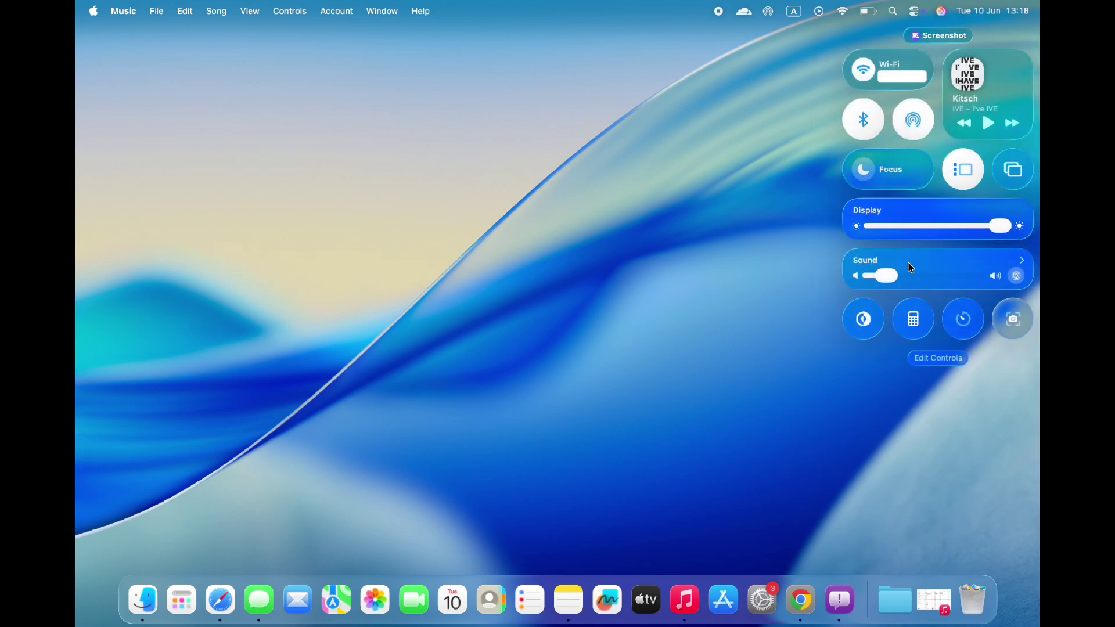
{"action": "left_click", "coordinate": [908, 263]}
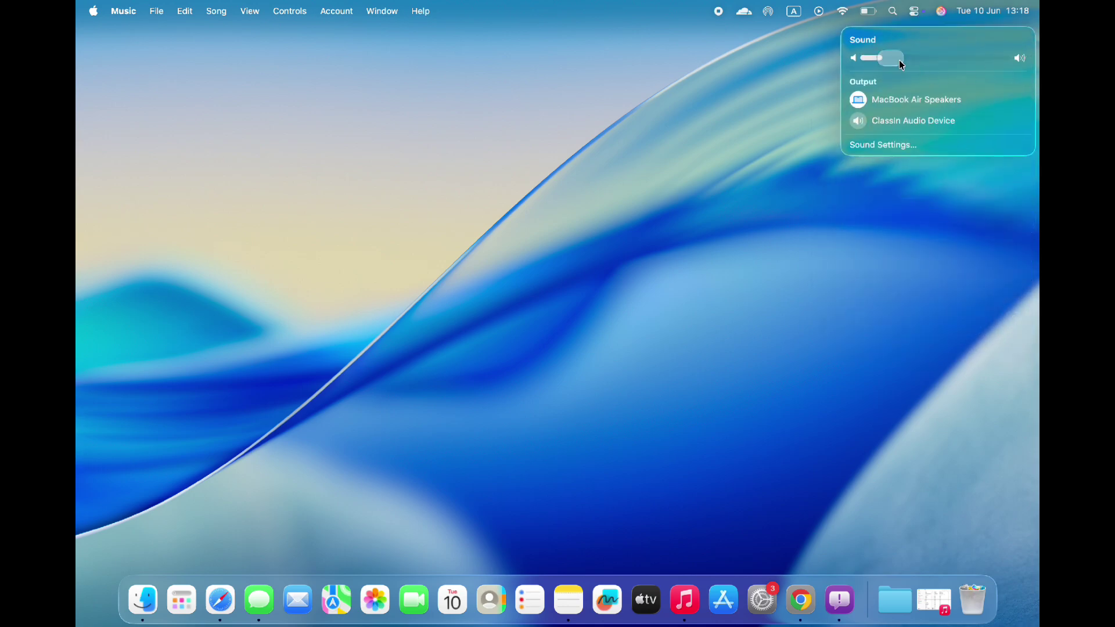
{"action": "left_click_drag", "start_coordinate": [900, 60], "coordinate": [933, 58]}
Turn on Dark Mode from Control Center to preview the default dark wallpaper and turn it off again
{"action": "left_click", "coordinate": [915, 13]}
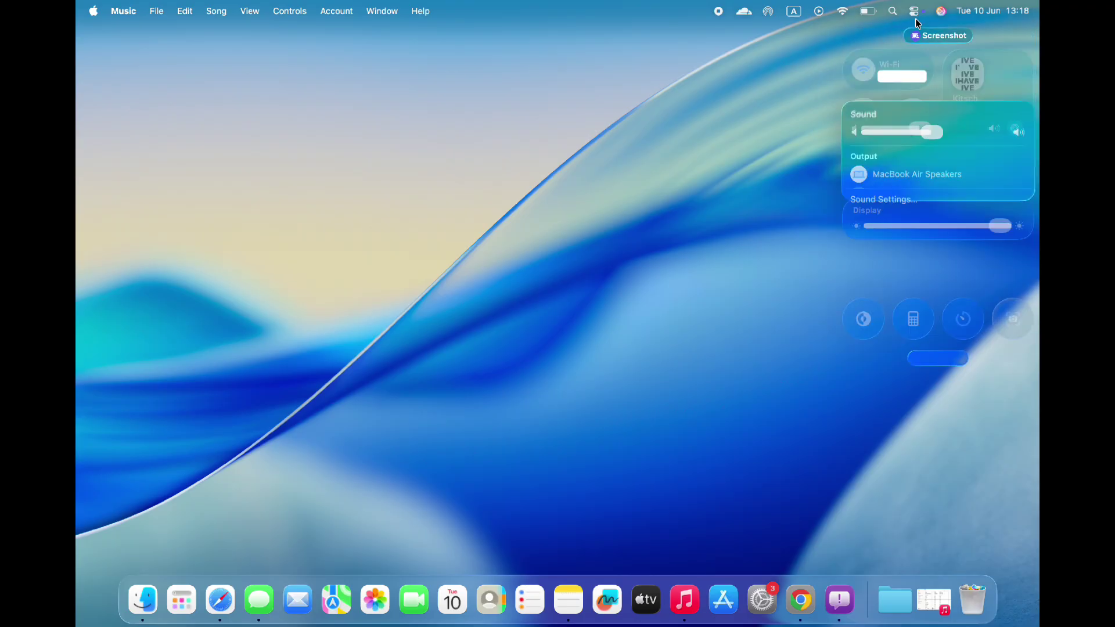
{"action": "left_click", "coordinate": [864, 323]}
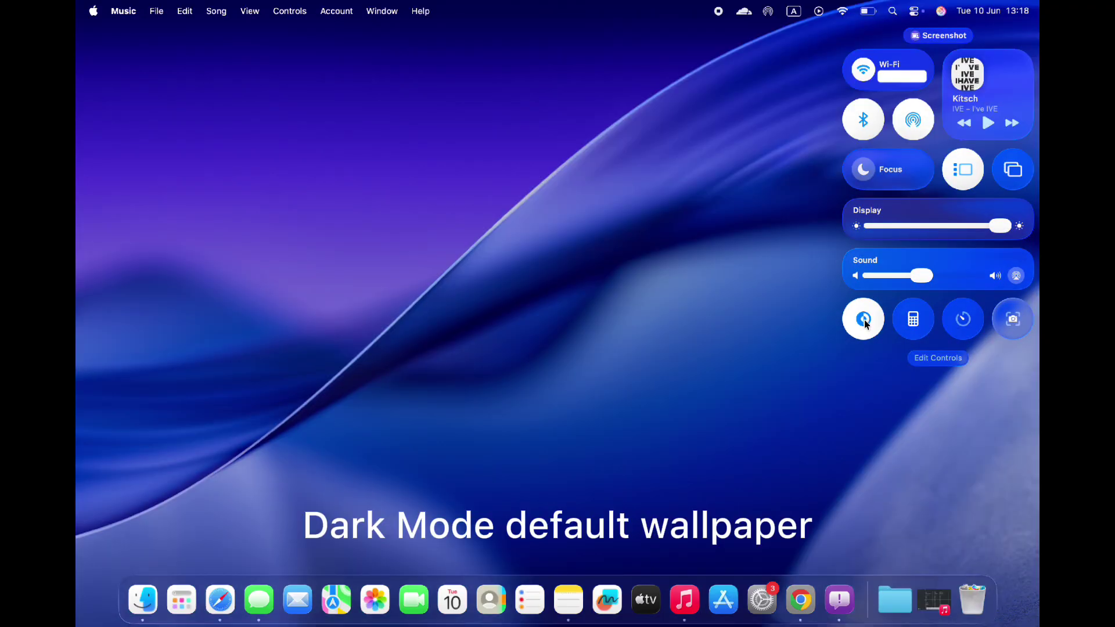
{"action": "left_click", "coordinate": [865, 324]}
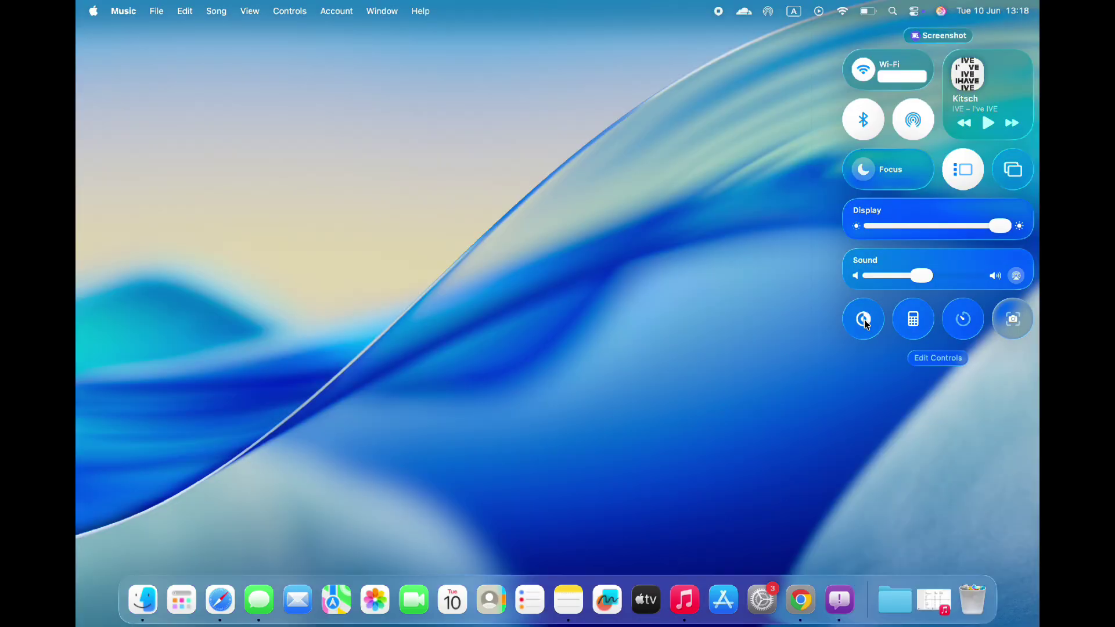
Take a screenshot from Control Center, close Control Center and dismiss the floating screenshot thumbnail
{"action": "left_click", "coordinate": [999, 330]}
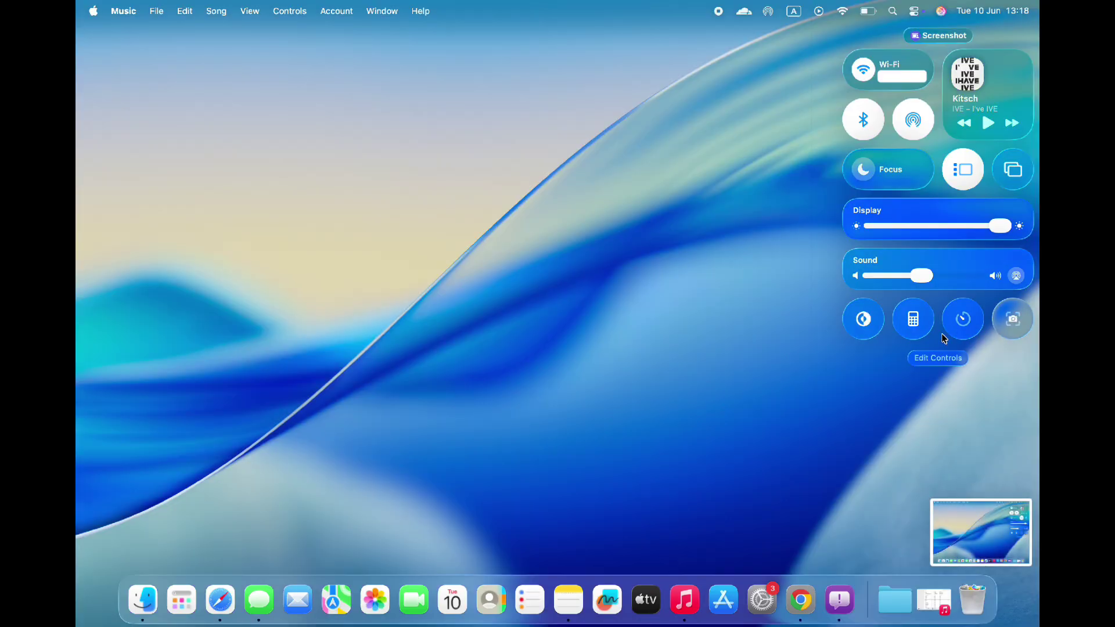
{"action": "left_click", "coordinate": [752, 410]}
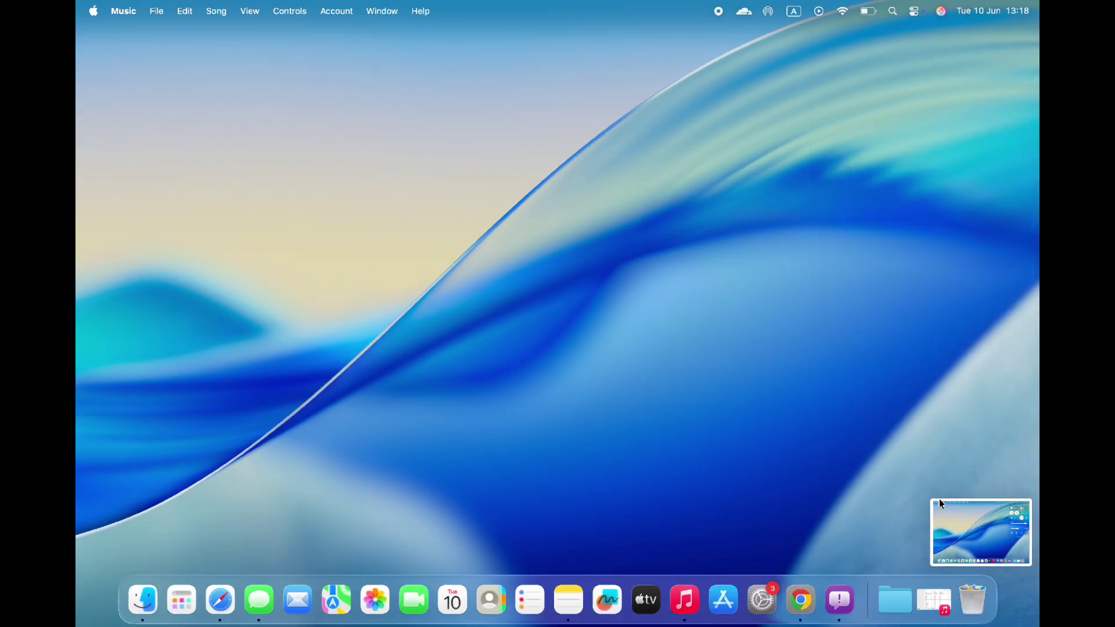
{"action": "left_click_drag", "start_coordinate": [938, 500], "coordinate": [1023, 511]}
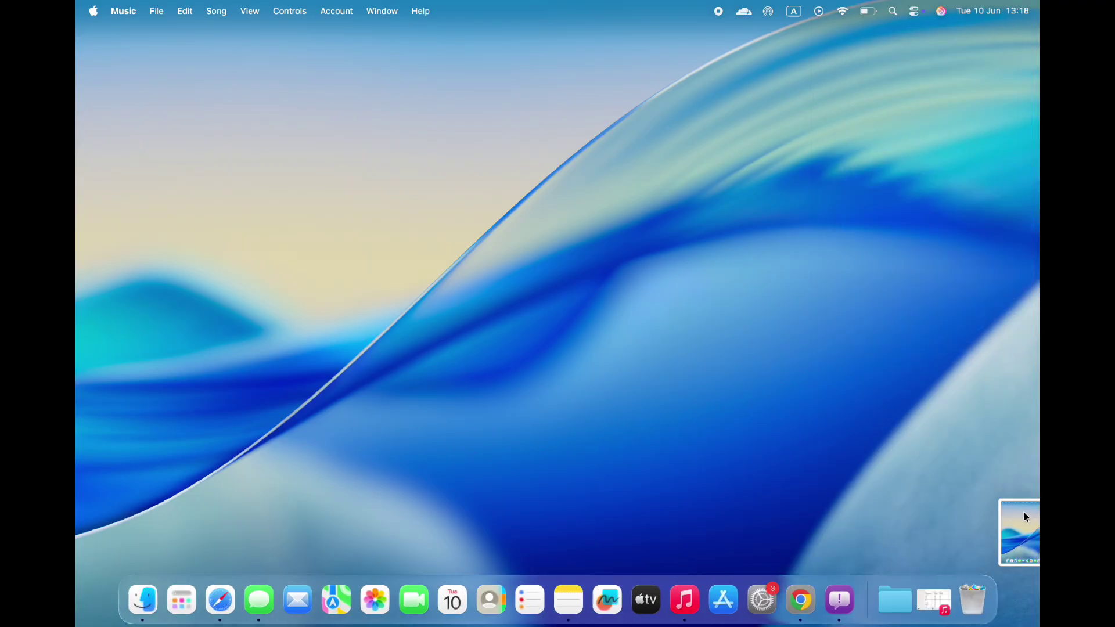
Open Notification Center, look through its notifications and widgets, and close it
{"action": "left_click", "coordinate": [1024, 20]}
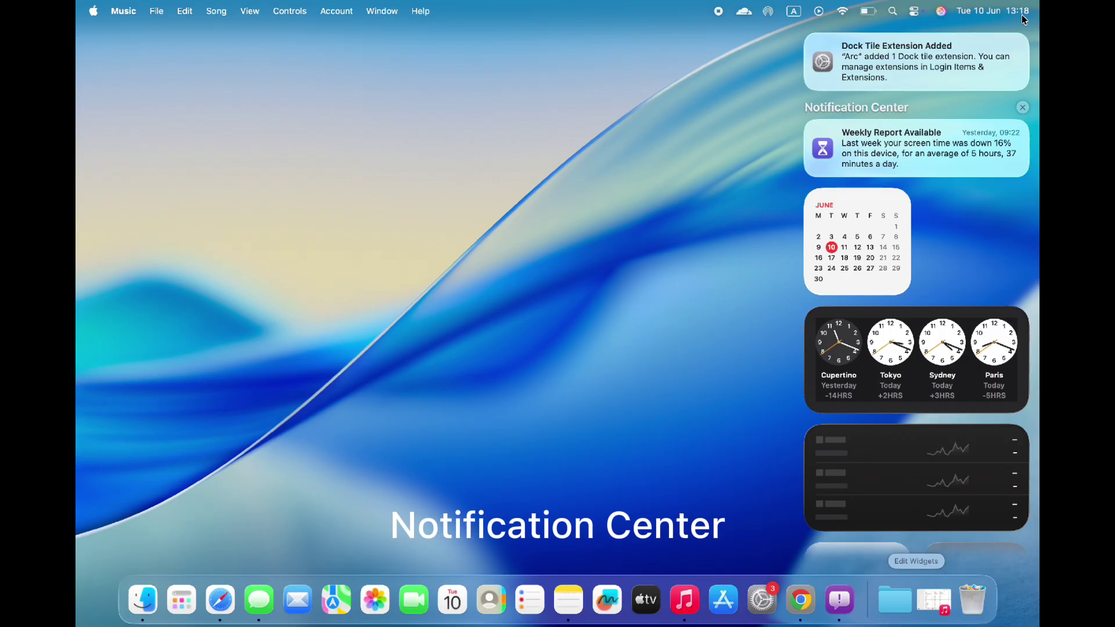
{"action": "scroll", "coordinate": [864, 369], "scroll_direction": "down", "scroll_amount": 10}
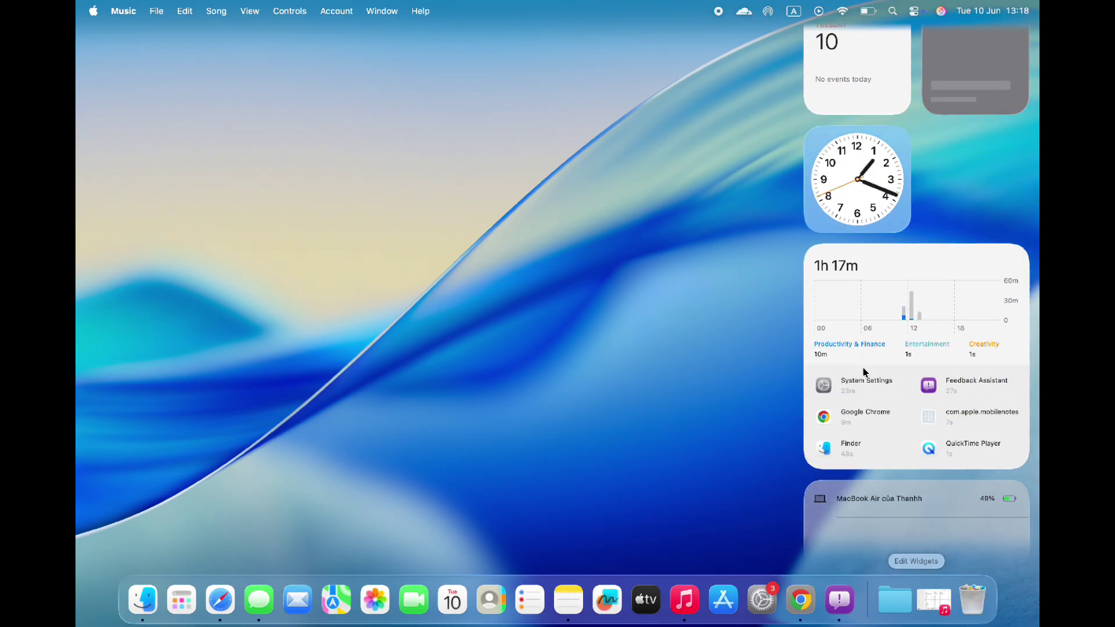
{"action": "scroll", "coordinate": [862, 366], "scroll_direction": "up", "scroll_amount": 10}
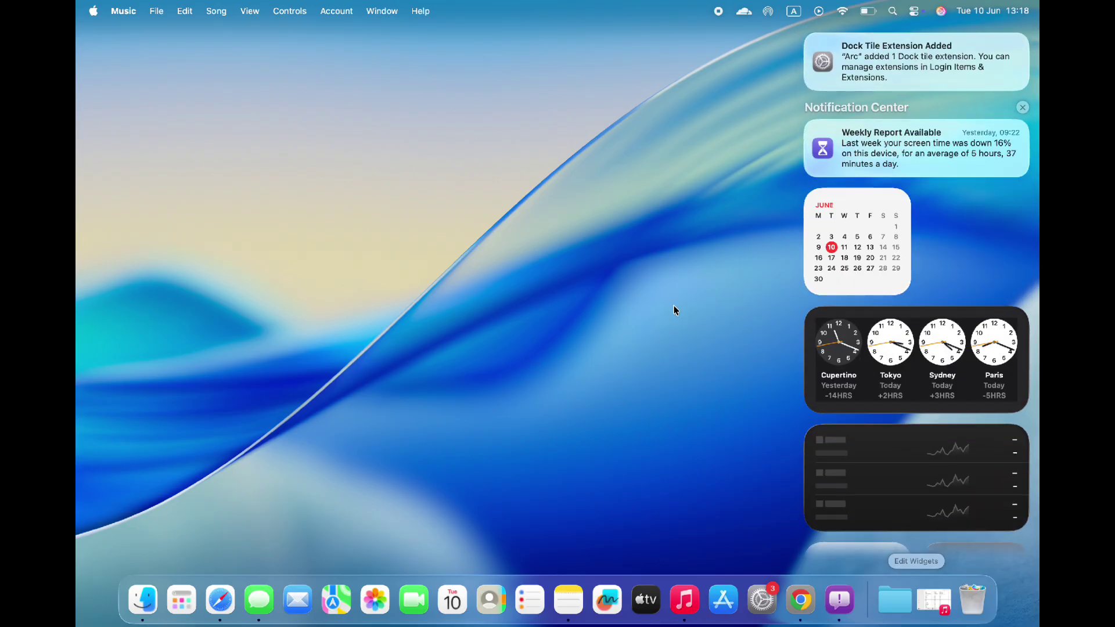
{"action": "left_click", "coordinate": [673, 310]}
Open a Finder window and look through all the apps in the Applications folder
{"action": "left_click", "coordinate": [143, 599]}
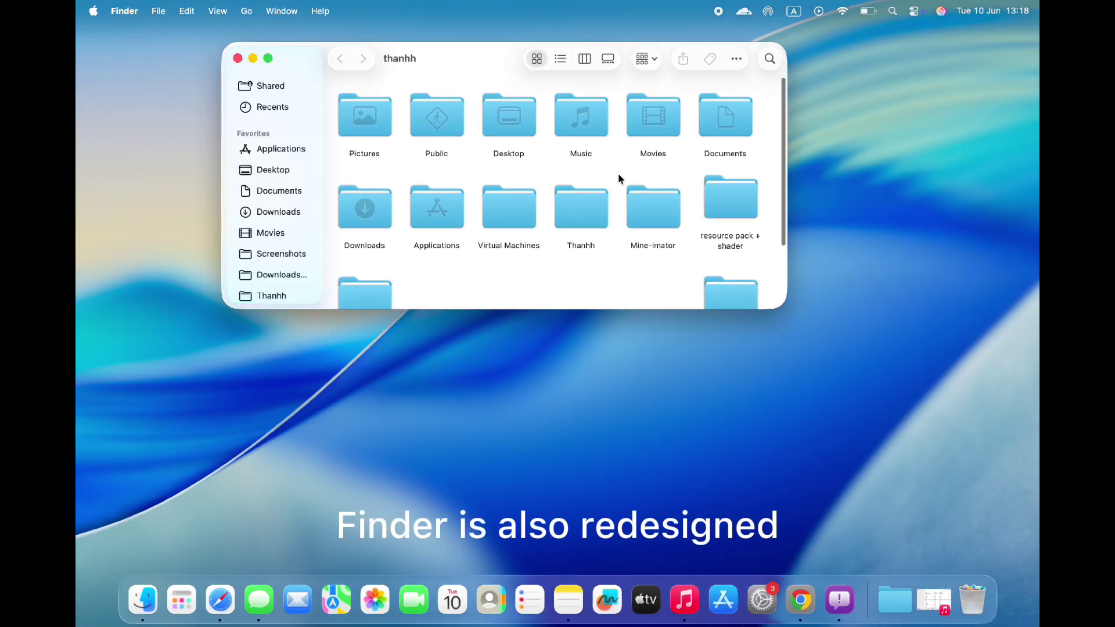
{"action": "left_click", "coordinate": [277, 147]}
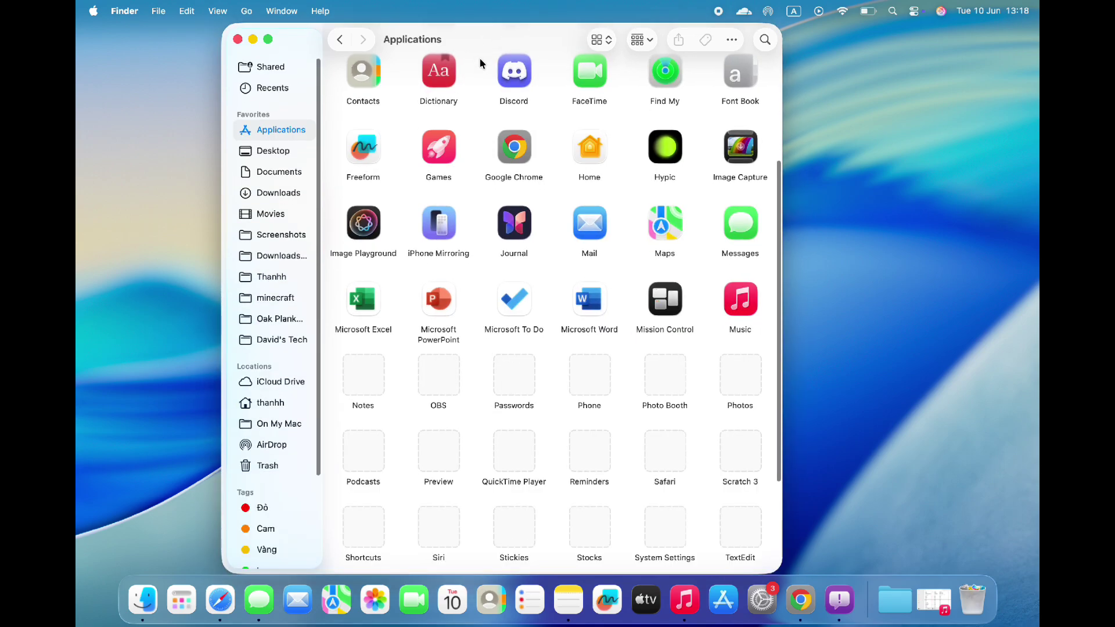
{"action": "scroll", "coordinate": [555, 137], "scroll_direction": "down", "scroll_amount": 1}
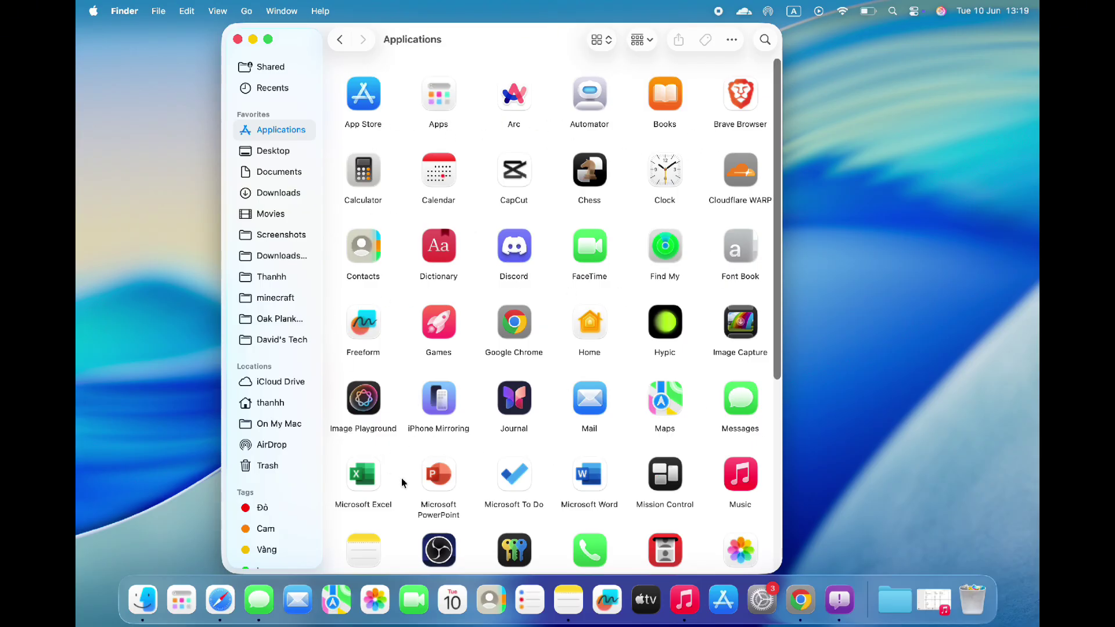
{"action": "scroll", "coordinate": [381, 490], "scroll_direction": "down", "scroll_amount": 5}
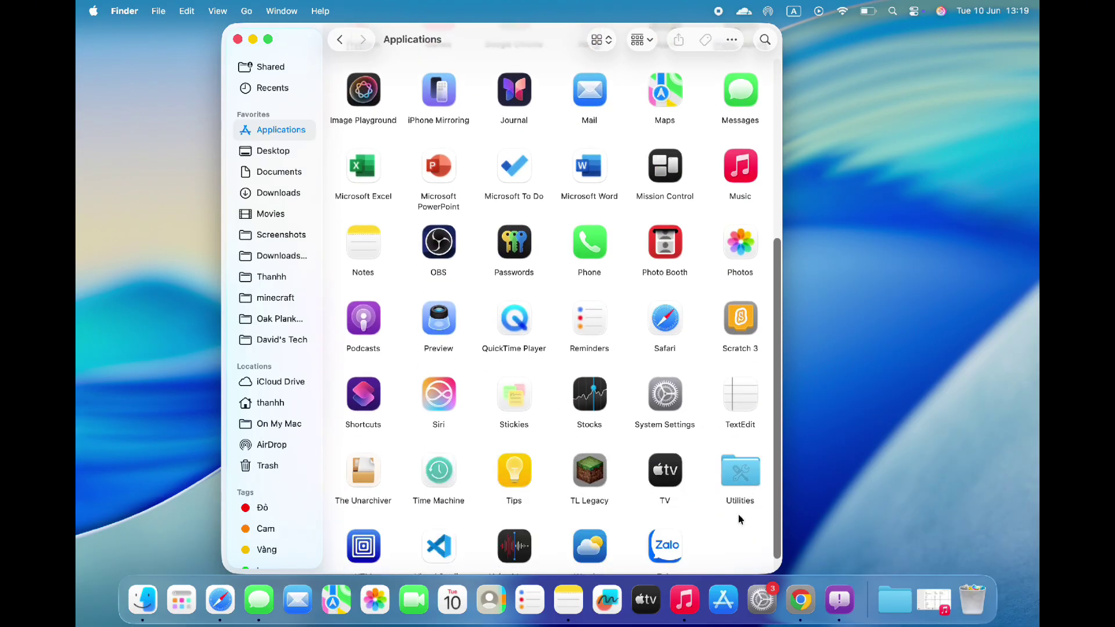
{"action": "scroll", "coordinate": [740, 519], "scroll_direction": "down", "scroll_amount": 1}
{"action": "scroll", "coordinate": [740, 518], "scroll_direction": "up", "scroll_amount": 5}
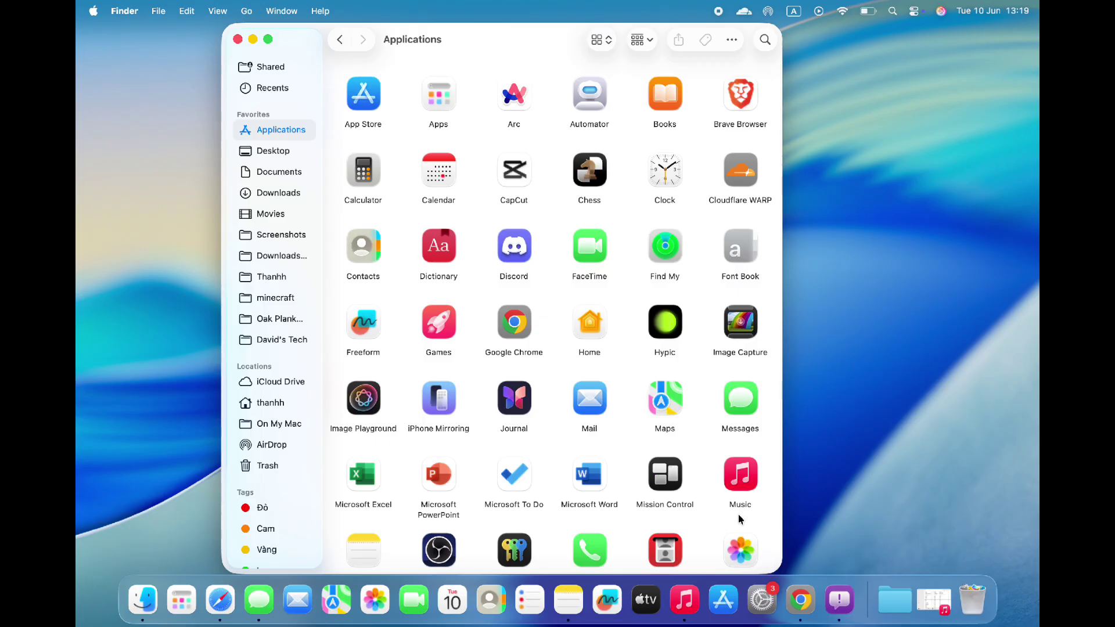
View the Shared and iCloud Drive locations with the Finder window in full screen, then exit full screen
{"action": "left_click", "coordinate": [269, 39]}
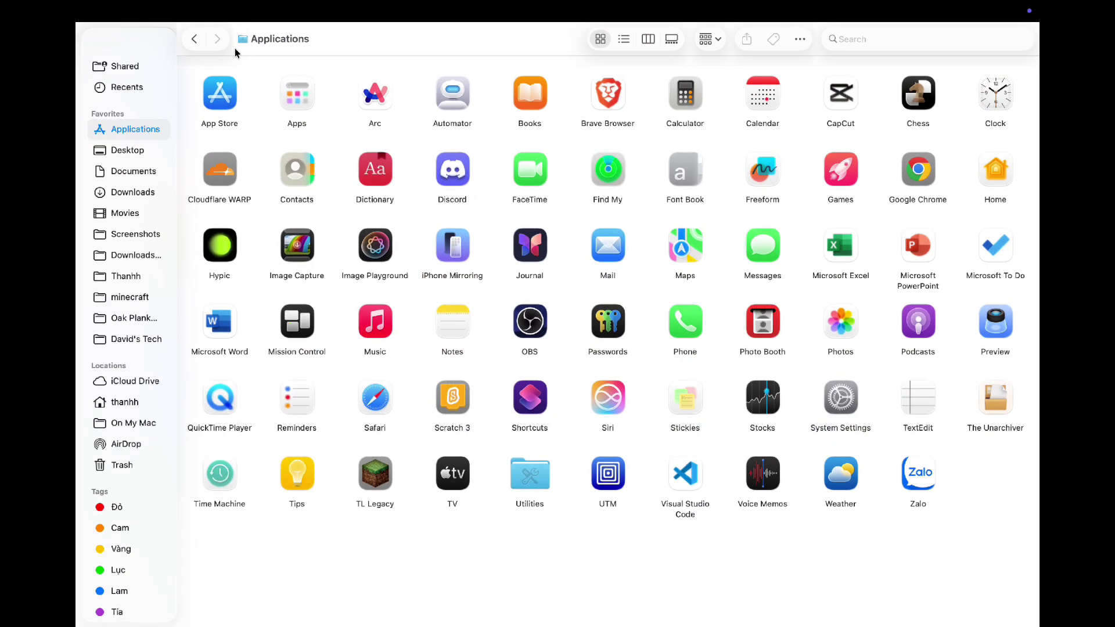
{"action": "left_click", "coordinate": [125, 67]}
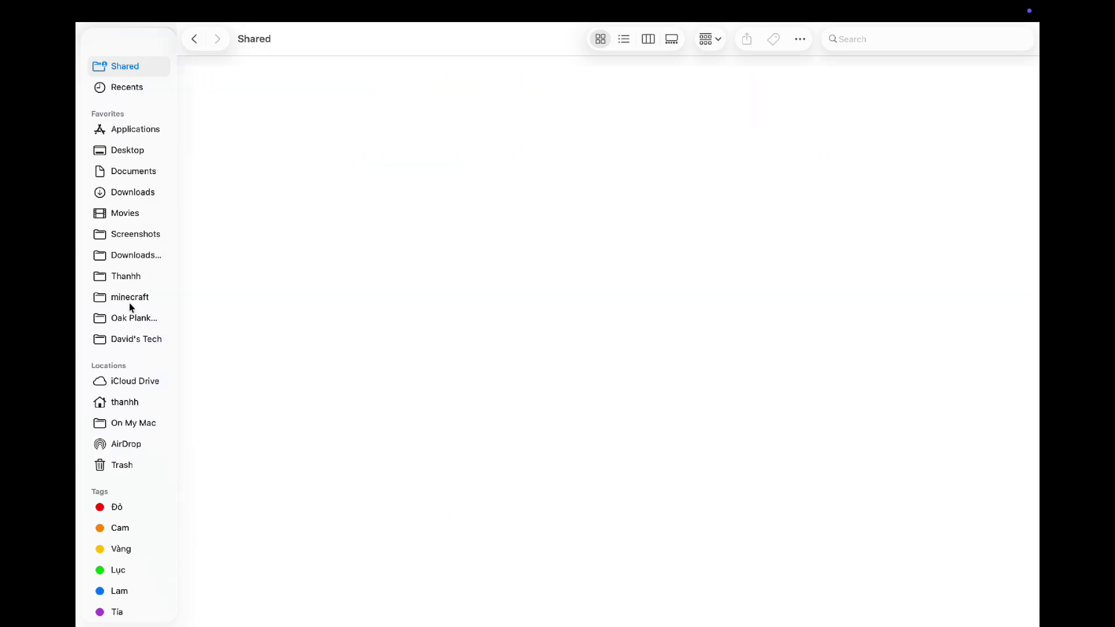
{"action": "left_click", "coordinate": [131, 381]}
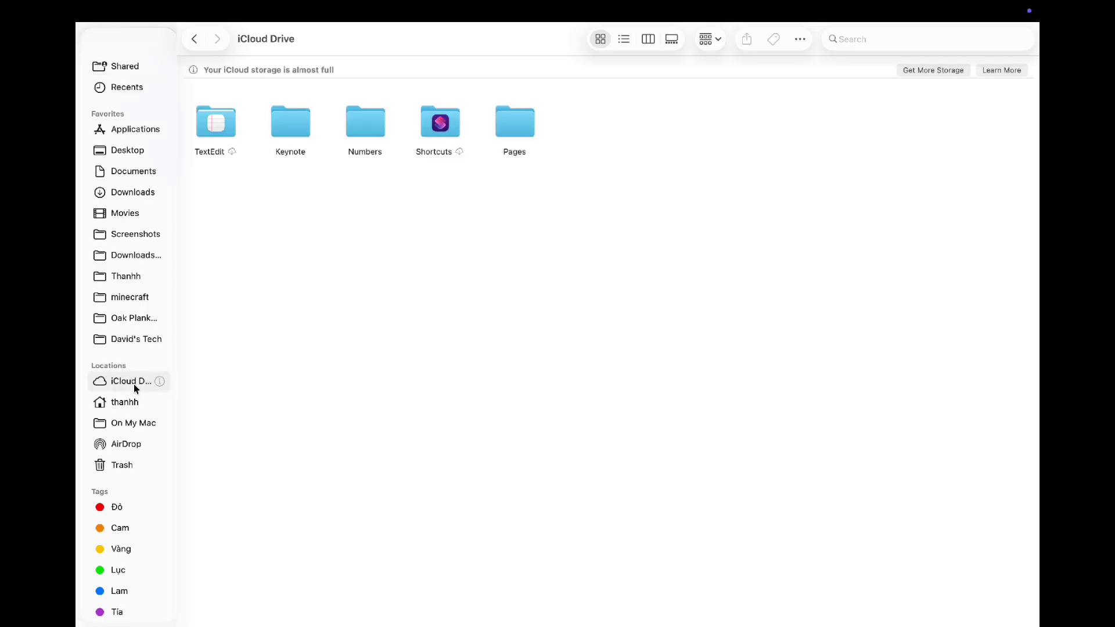
{"action": "mouse_move", "coordinate": [125, 10]}
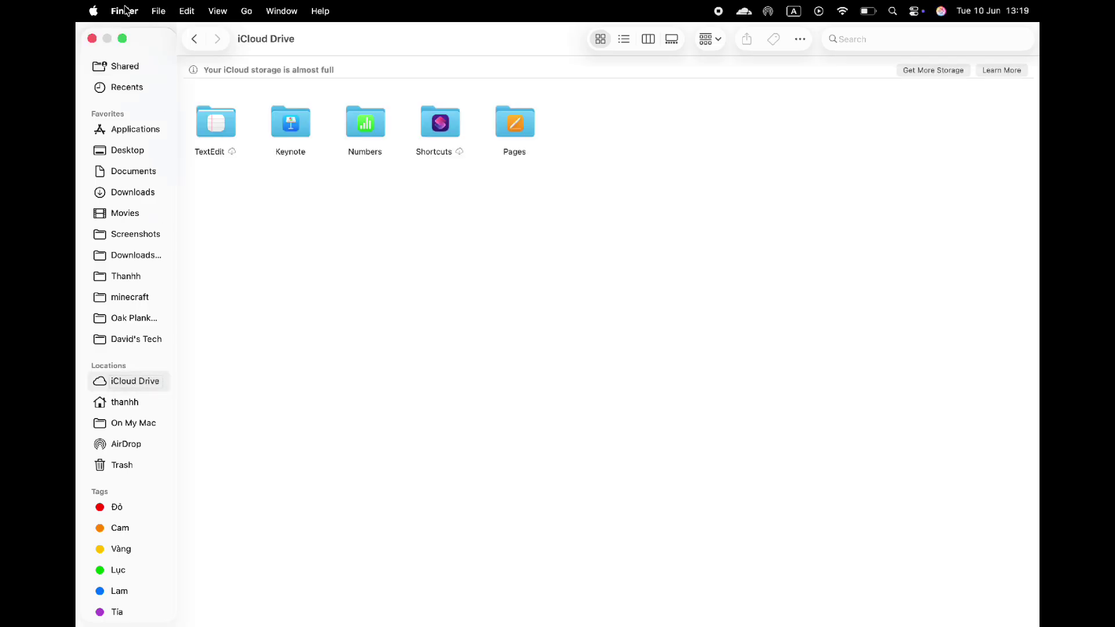
{"action": "left_click", "coordinate": [122, 39]}
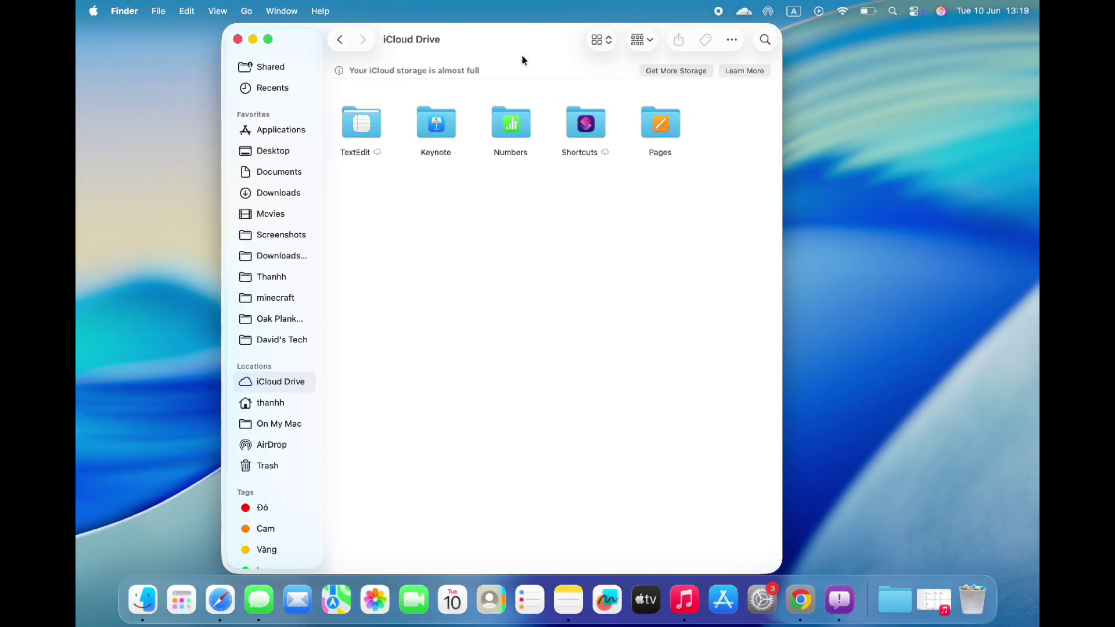
View the About Finder information, then close it and the Finder window
{"action": "left_click", "coordinate": [133, 11]}
{"action": "left_click", "coordinate": [138, 35]}
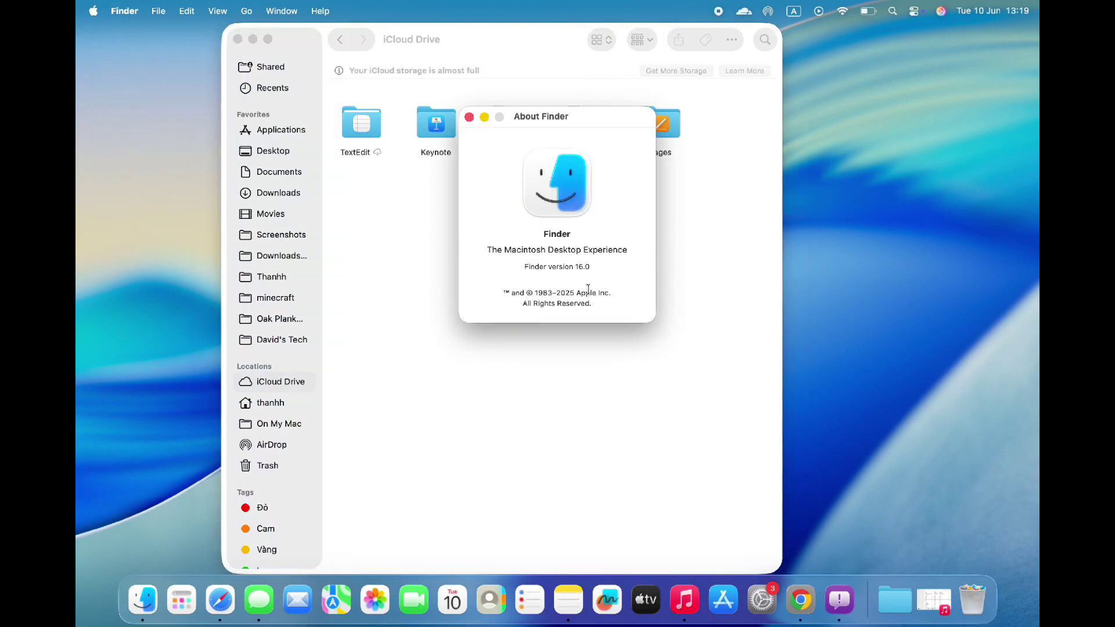
{"action": "left_click", "coordinate": [469, 117]}
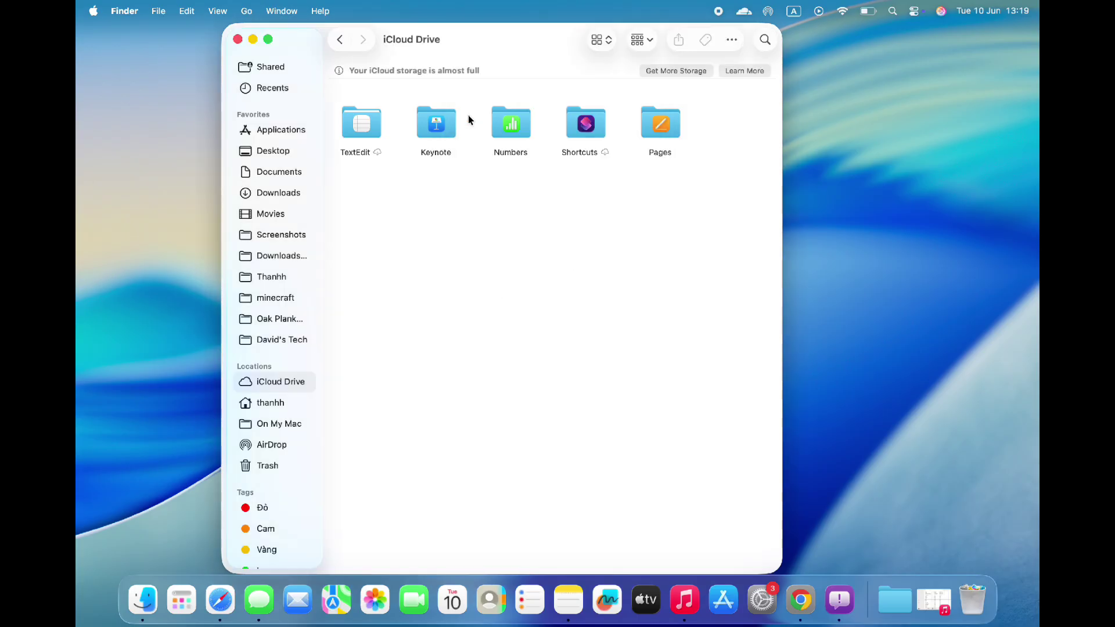
{"action": "left_click", "coordinate": [238, 39]}
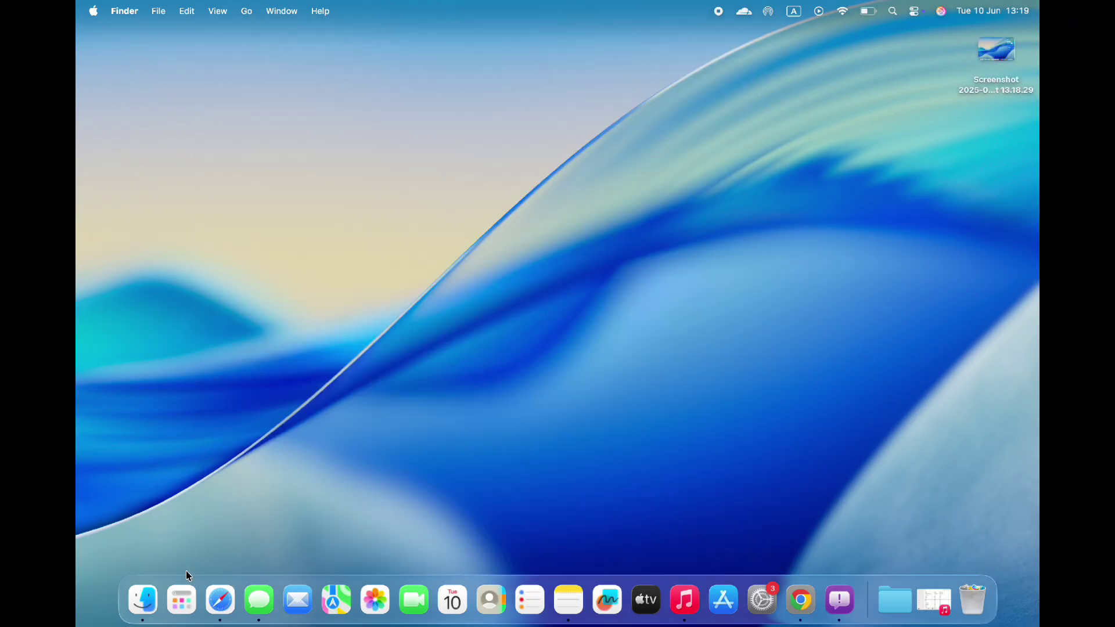
Open Safari, enlarge its window and move it towards the middle of the desktop
{"action": "left_click", "coordinate": [226, 596]}
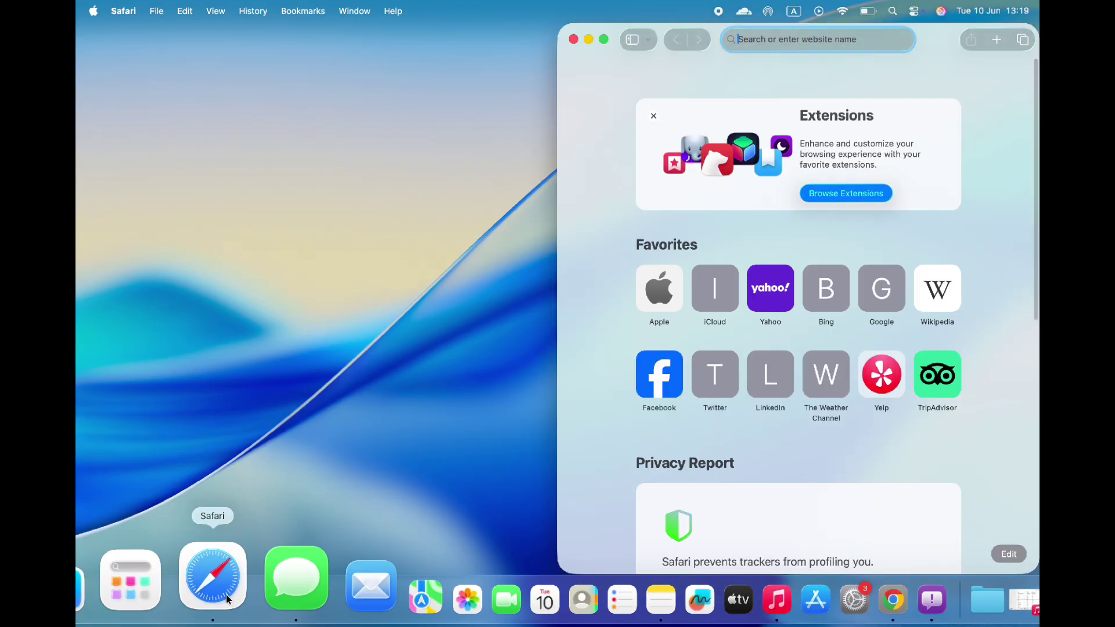
{"action": "double_click", "coordinate": [710, 47]}
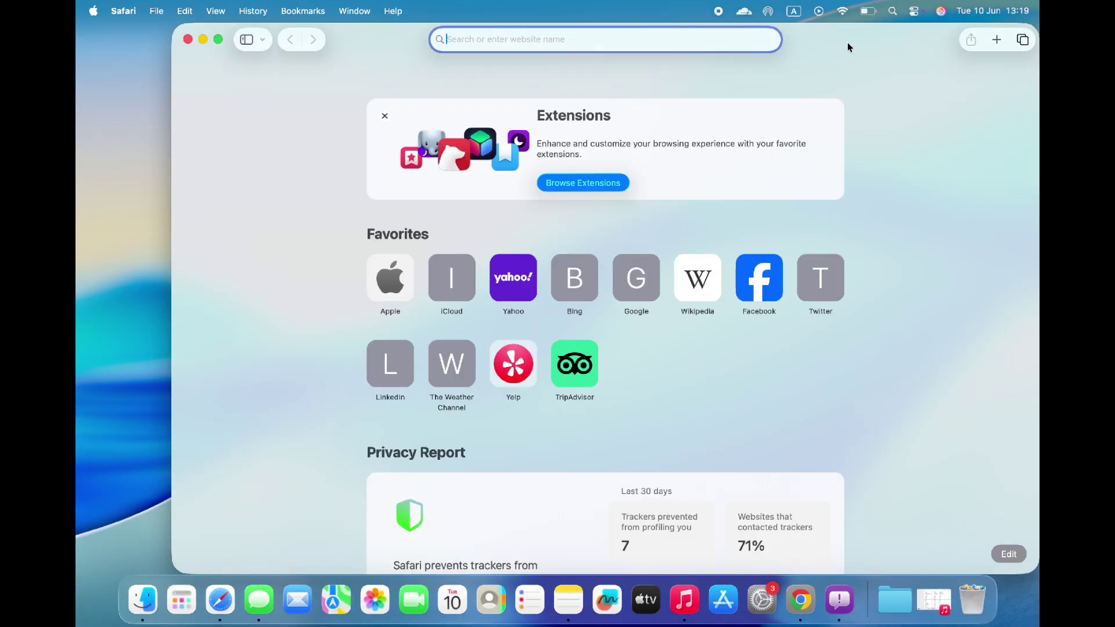
{"action": "left_click_drag", "start_coordinate": [847, 46], "coordinate": [807, 43]}
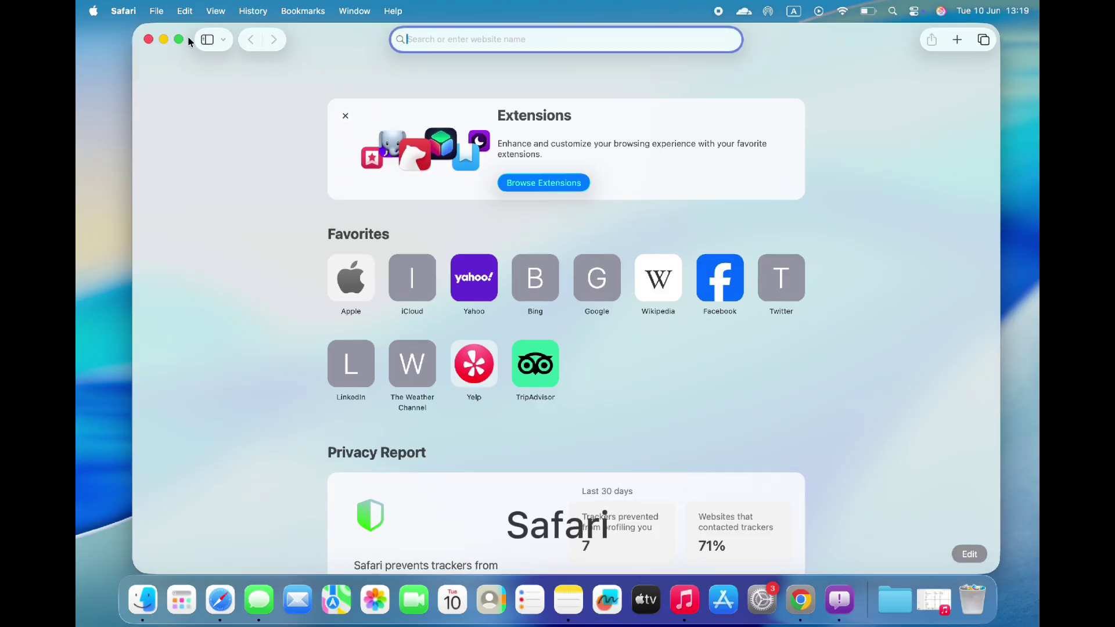
Open the Apple website from Safari's Favorites and browse its homepage to the iOS 26, macOS 26 and iPadOS 26 cards
{"action": "left_click", "coordinate": [351, 309]}
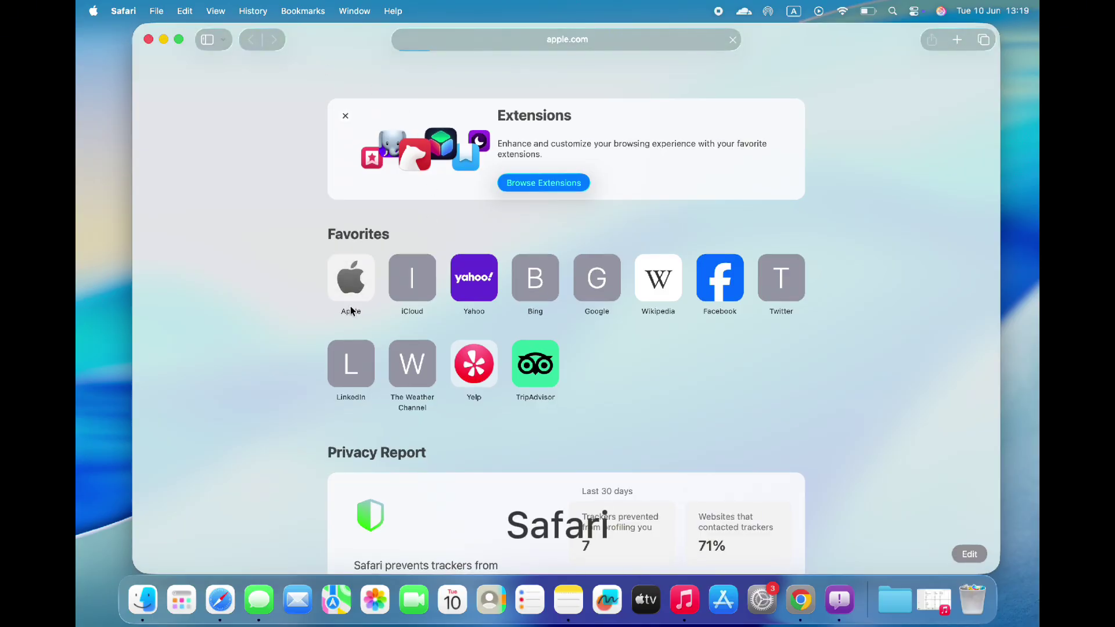
{"action": "scroll", "coordinate": [351, 310], "scroll_direction": "down", "scroll_amount": 20}
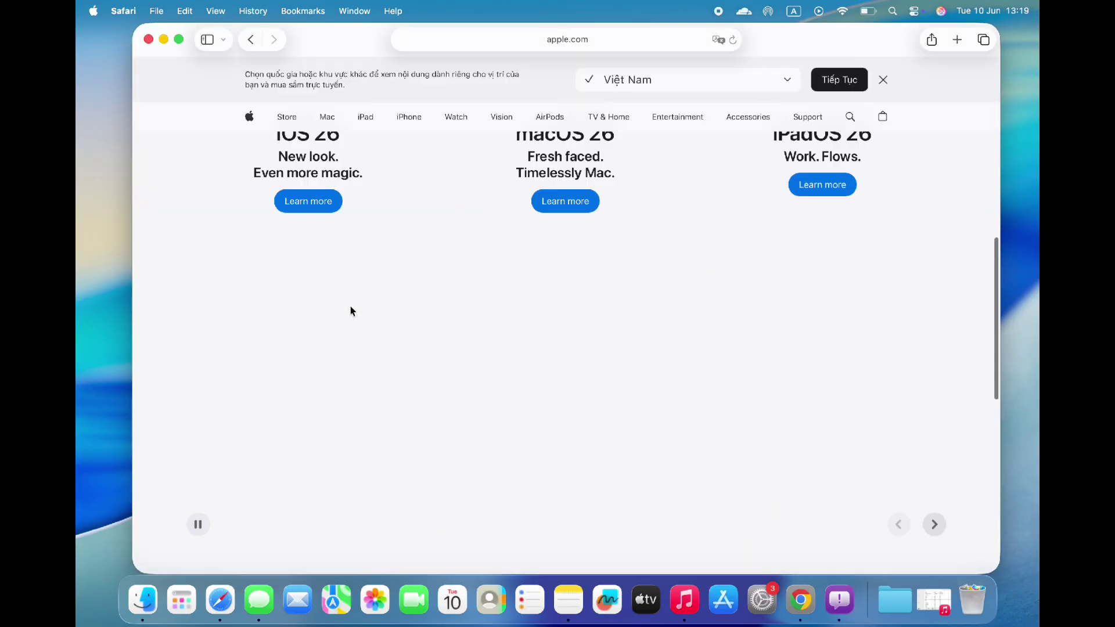
{"action": "scroll", "coordinate": [351, 310], "scroll_direction": "up", "scroll_amount": 20}
{"action": "scroll", "coordinate": [350, 311], "scroll_direction": "down", "scroll_amount": 8}
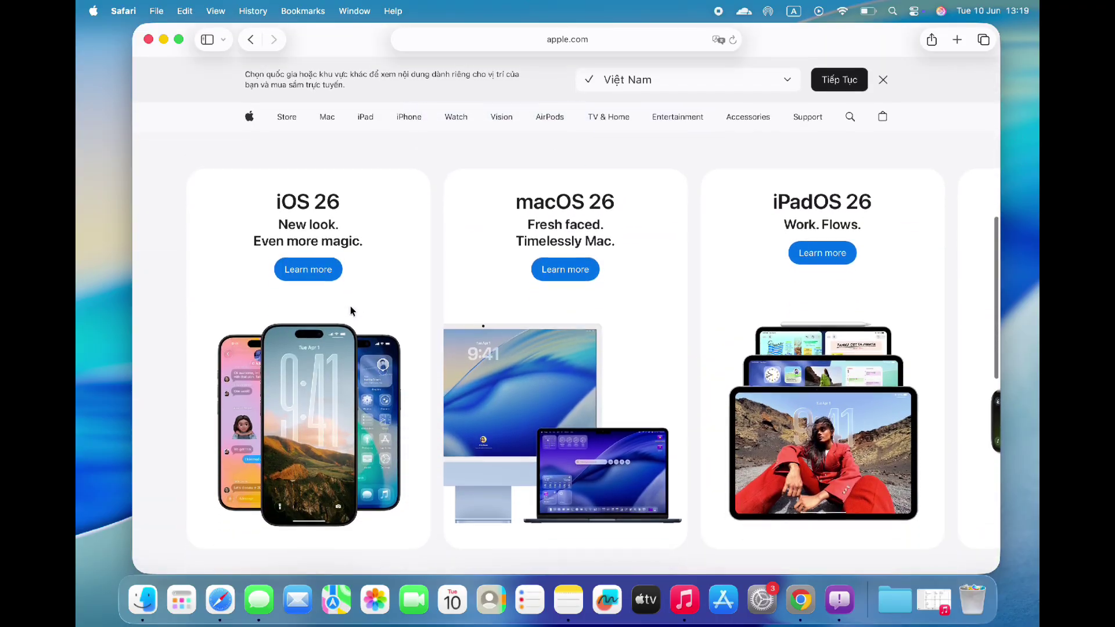
Open the macOS 26 preview page from the Apple homepage and look through its opening section
{"action": "left_click", "coordinate": [608, 394]}
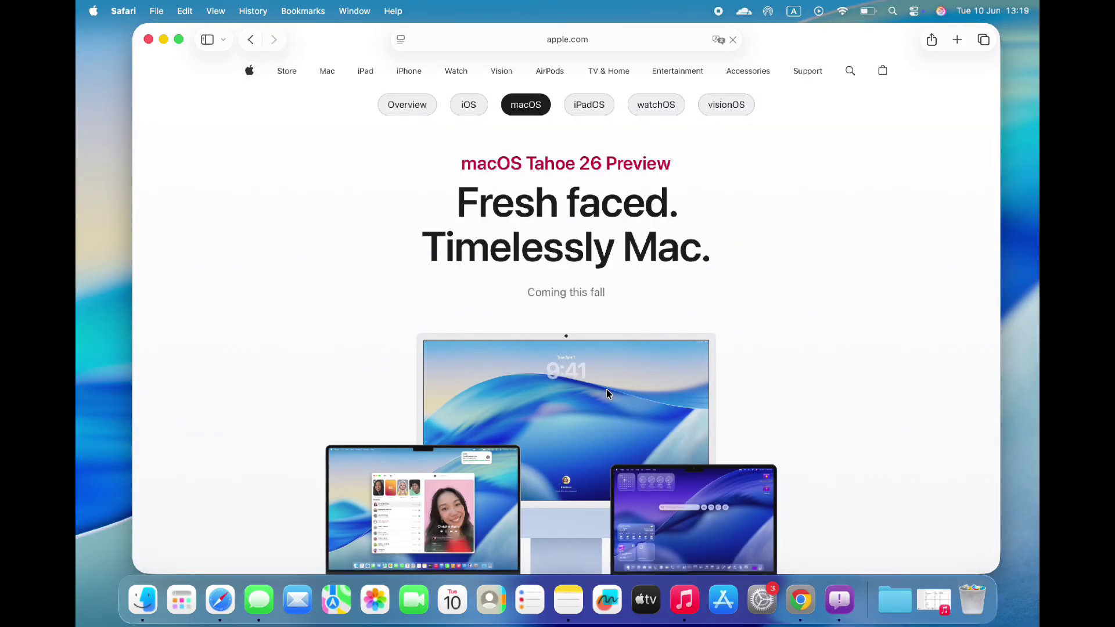
{"action": "scroll", "coordinate": [606, 394], "scroll_direction": "down", "scroll_amount": 1}
{"action": "scroll", "coordinate": [606, 395], "scroll_direction": "down", "scroll_amount": 5}
{"action": "scroll", "coordinate": [606, 394], "scroll_direction": "up", "scroll_amount": 5}
{"action": "scroll", "coordinate": [606, 394], "scroll_direction": "down", "scroll_amount": 5}
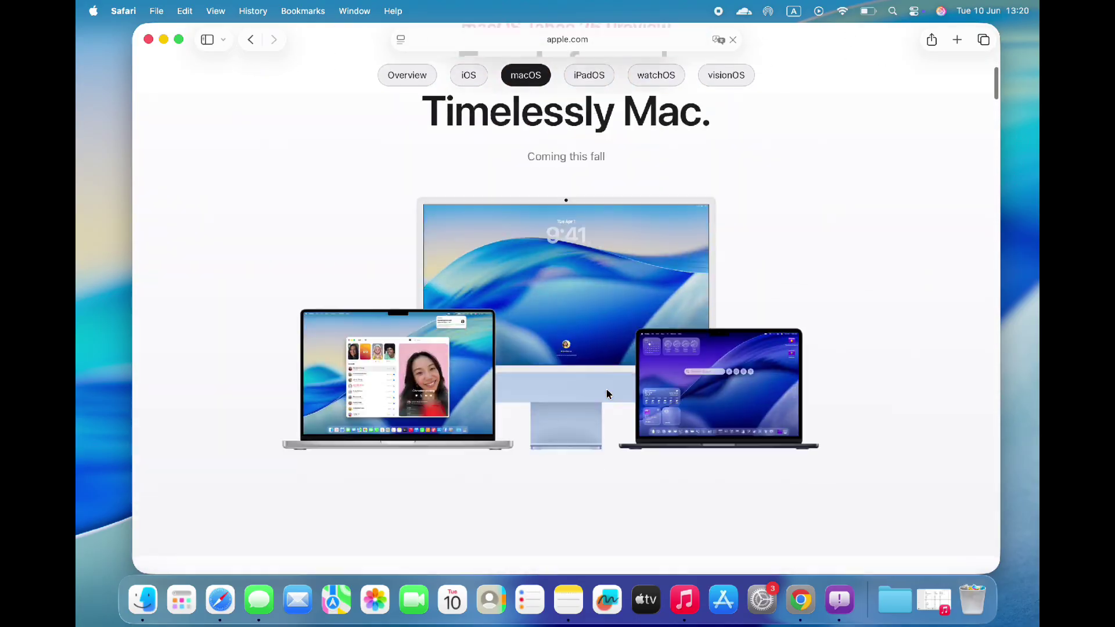
Look through the macOS 26 page's design highlights and Liquid Glass feature cards up to the Refreshed apps card
{"action": "scroll", "coordinate": [607, 394], "scroll_direction": "down", "scroll_amount": 8}
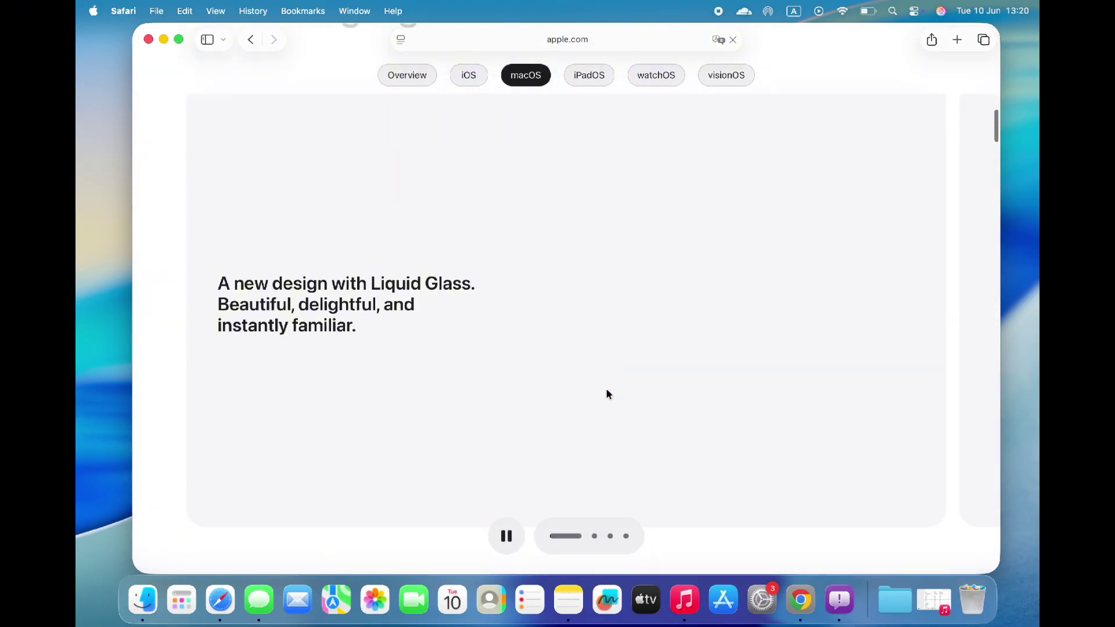
{"action": "scroll", "coordinate": [606, 394], "scroll_direction": "down", "scroll_amount": 6}
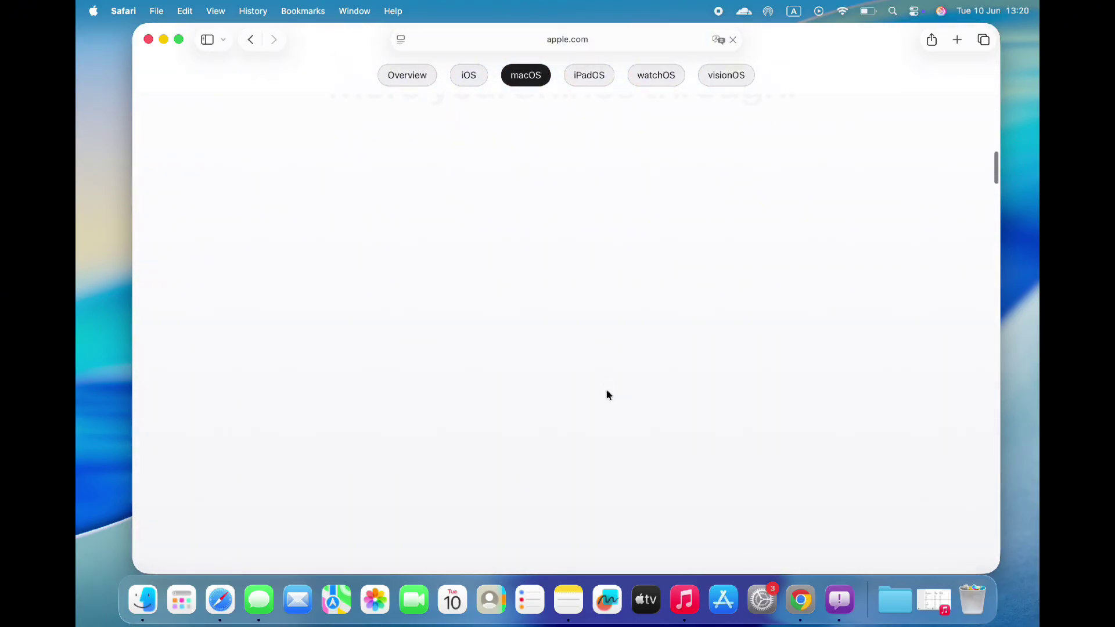
{"action": "scroll", "coordinate": [606, 394], "scroll_direction": "down", "scroll_amount": 8}
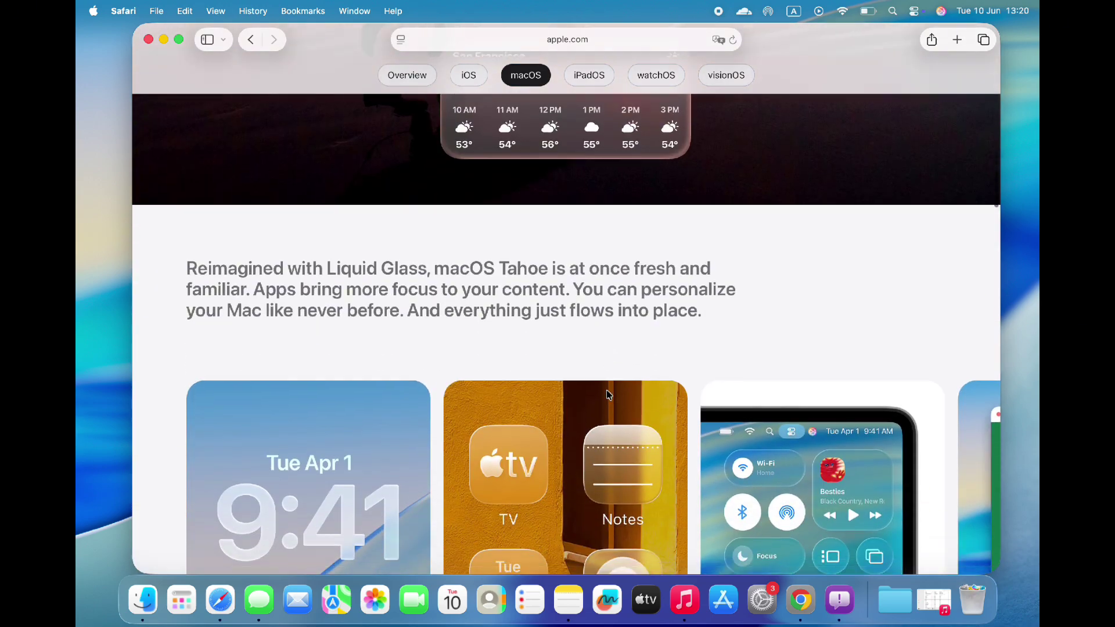
{"action": "scroll", "coordinate": [606, 395], "scroll_direction": "down", "scroll_amount": 2}
{"action": "scroll", "coordinate": [606, 394], "scroll_direction": "up", "scroll_amount": 2}
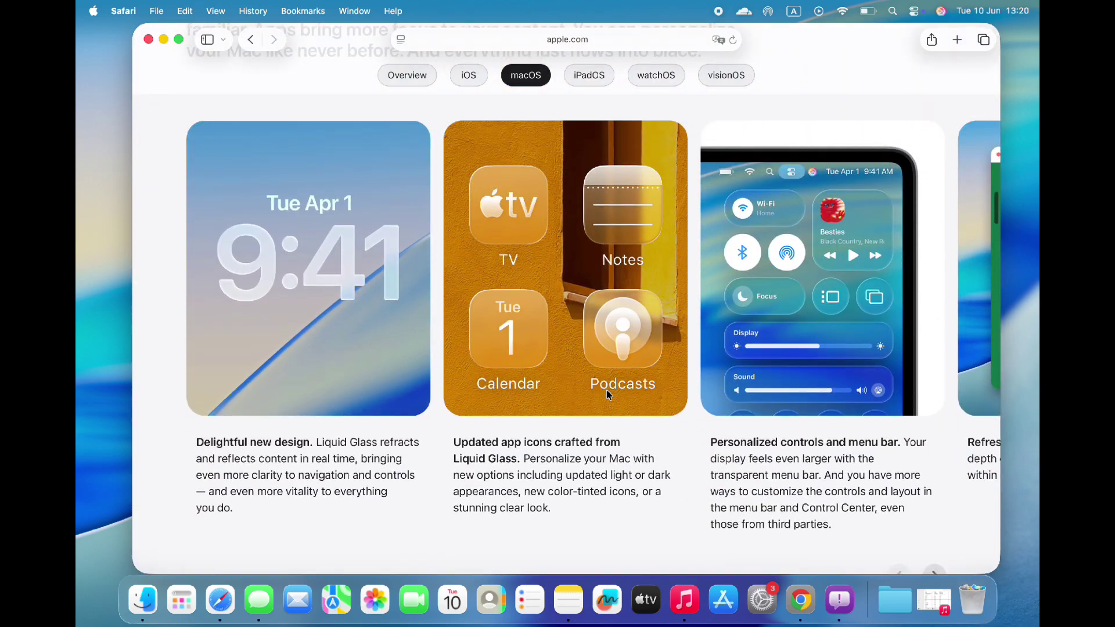
{"action": "scroll", "coordinate": [606, 389], "scroll_direction": "right", "scroll_amount": 8}
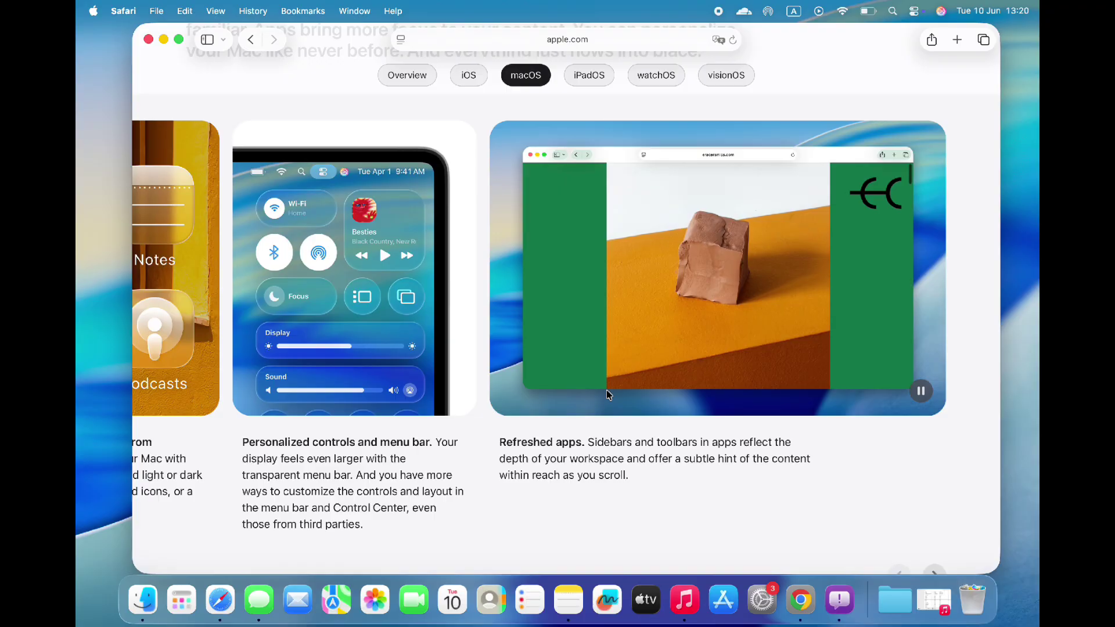
Look through the Live Translation, Shortcuts and image features, and browse the Continuity section's phone and call cards
{"action": "scroll", "coordinate": [606, 394], "scroll_direction": "down", "scroll_amount": 12}
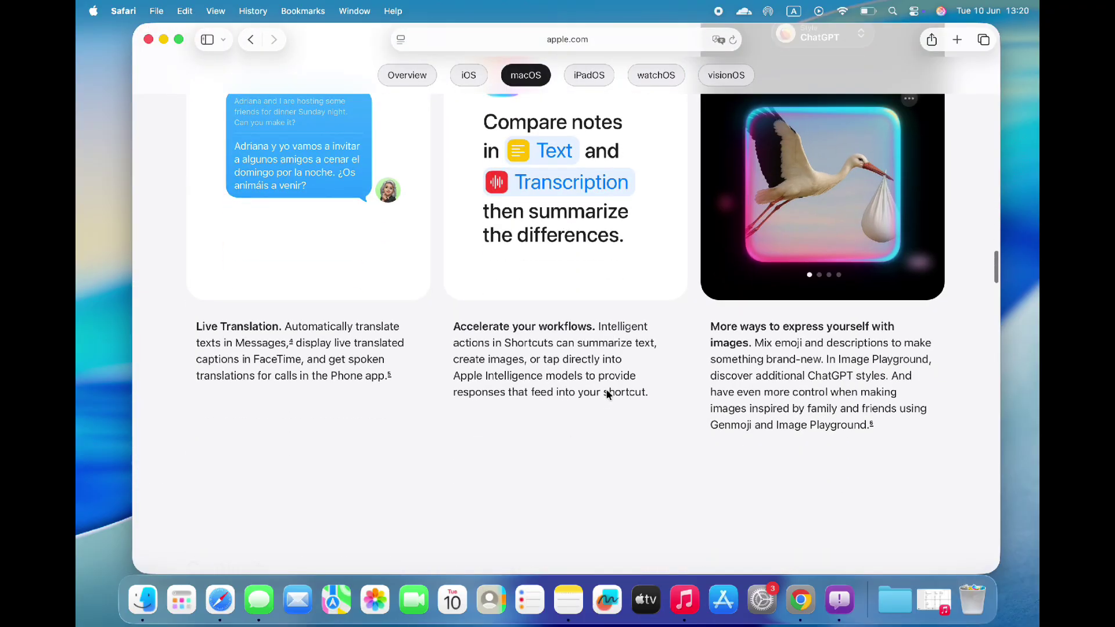
{"action": "scroll", "coordinate": [607, 391], "scroll_direction": "down", "scroll_amount": 12}
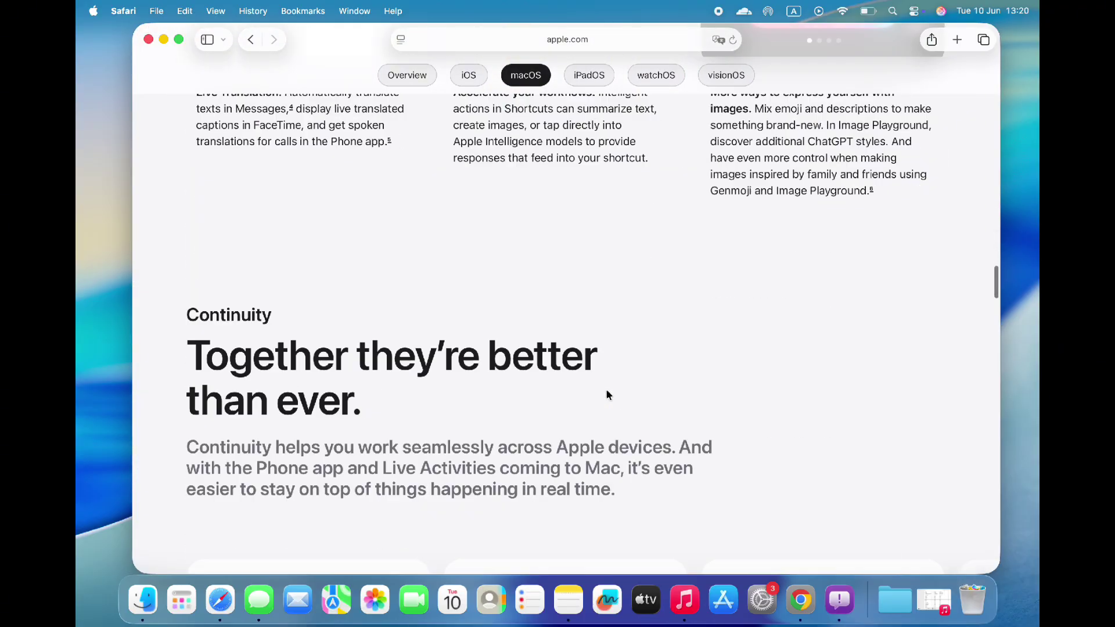
{"action": "scroll", "coordinate": [607, 393], "scroll_direction": "down", "scroll_amount": 5}
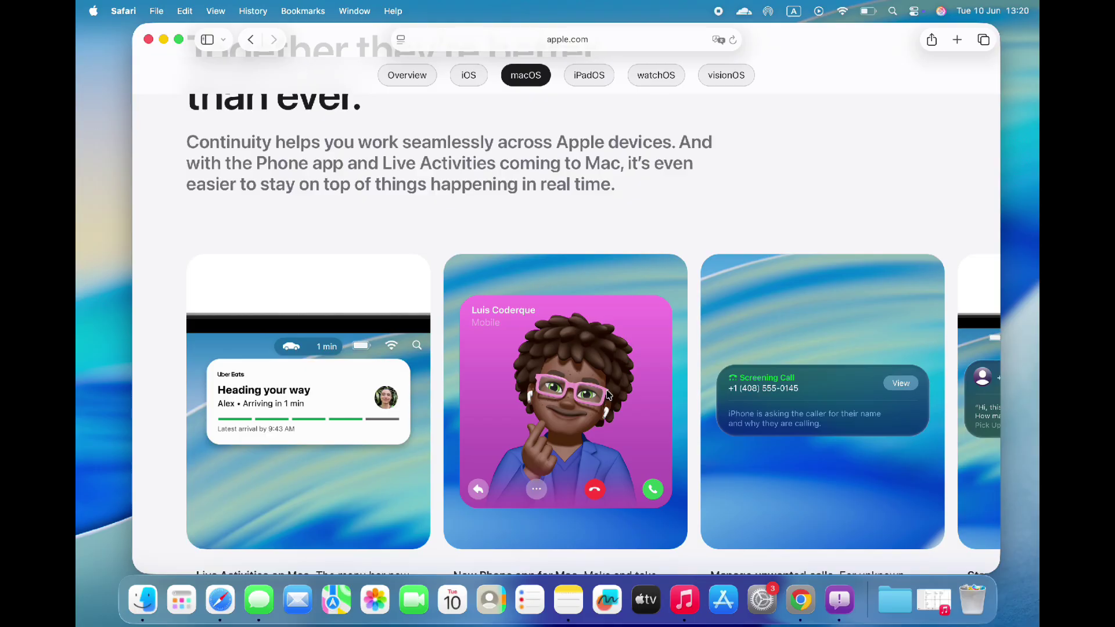
{"action": "scroll", "coordinate": [608, 394], "scroll_direction": "right", "scroll_amount": 5}
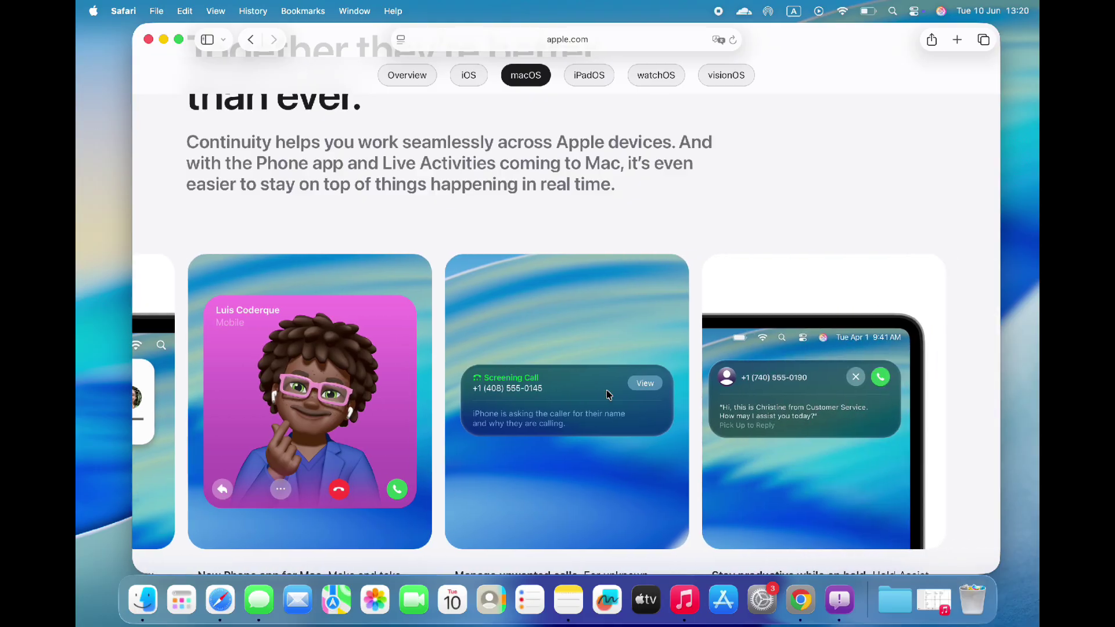
Examine the Productivity section's cards on Spotlight, app browsing and Shortcuts automation
{"action": "scroll", "coordinate": [608, 395], "scroll_direction": "down", "scroll_amount": 10}
{"action": "scroll", "coordinate": [608, 394], "scroll_direction": "up", "scroll_amount": 3}
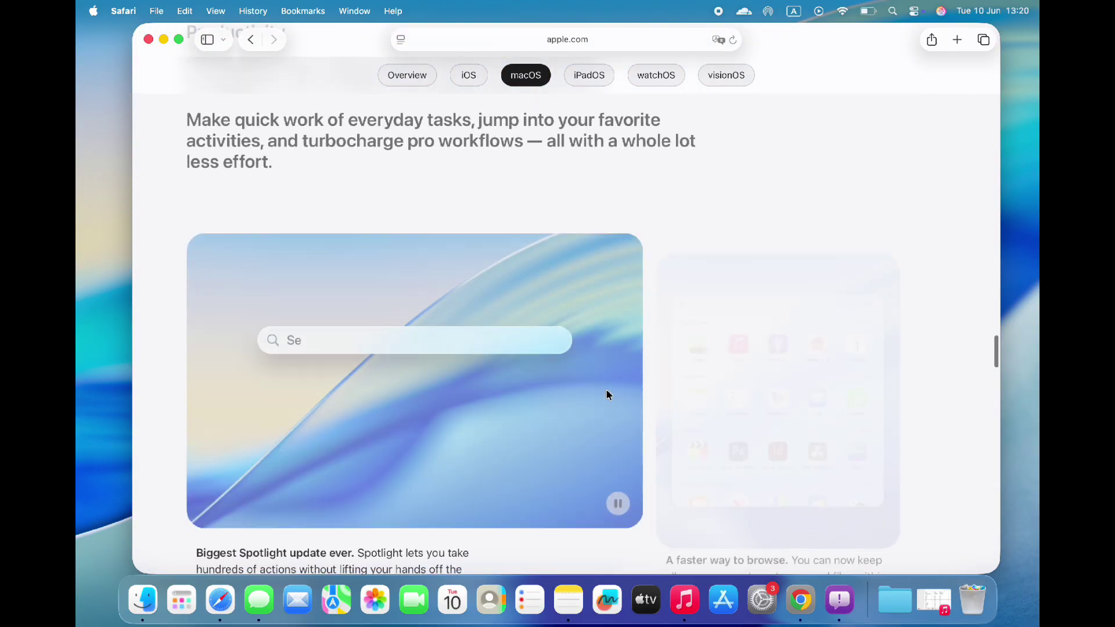
{"action": "scroll", "coordinate": [607, 394], "scroll_direction": "down", "scroll_amount": 5}
{"action": "scroll", "coordinate": [607, 394], "scroll_direction": "down", "scroll_amount": 6}
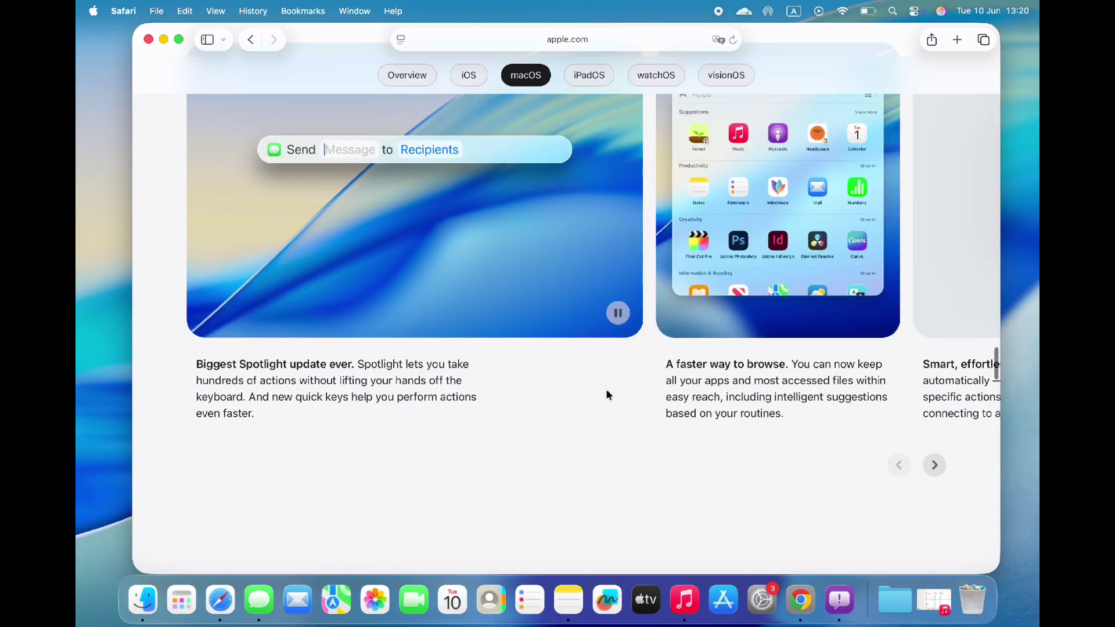
{"action": "scroll", "coordinate": [607, 394], "scroll_direction": "up", "scroll_amount": 3}
{"action": "scroll", "coordinate": [607, 392], "scroll_direction": "right", "scroll_amount": 5}
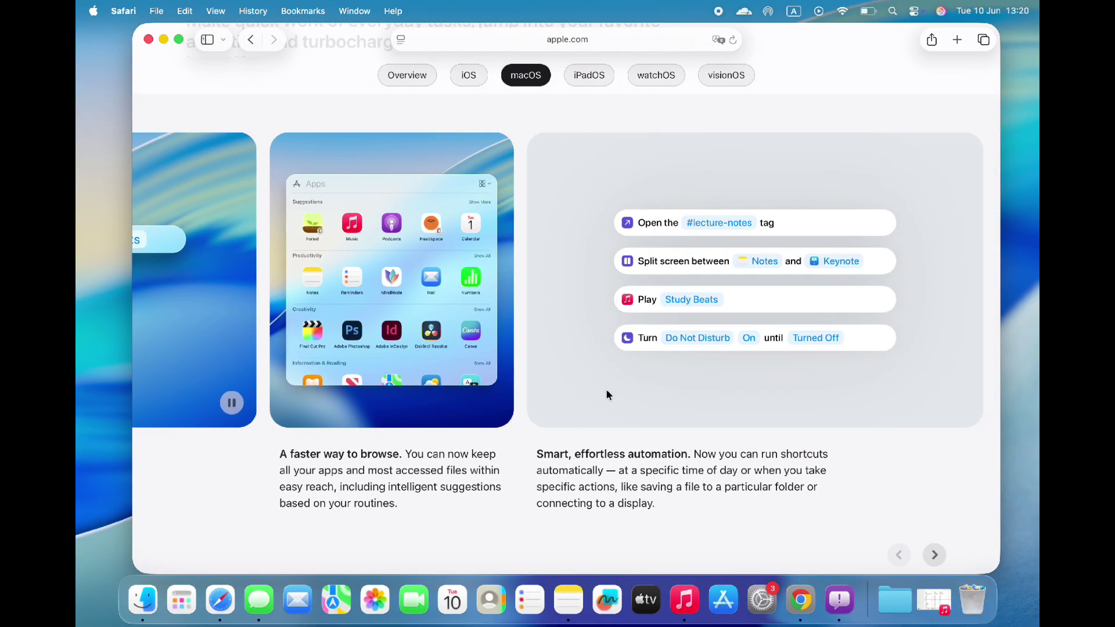
Read the page's closing overview of app updates from Accessibility to Notes, then close the Safari window
{"action": "scroll", "coordinate": [606, 395], "scroll_direction": "down", "scroll_amount": 10}
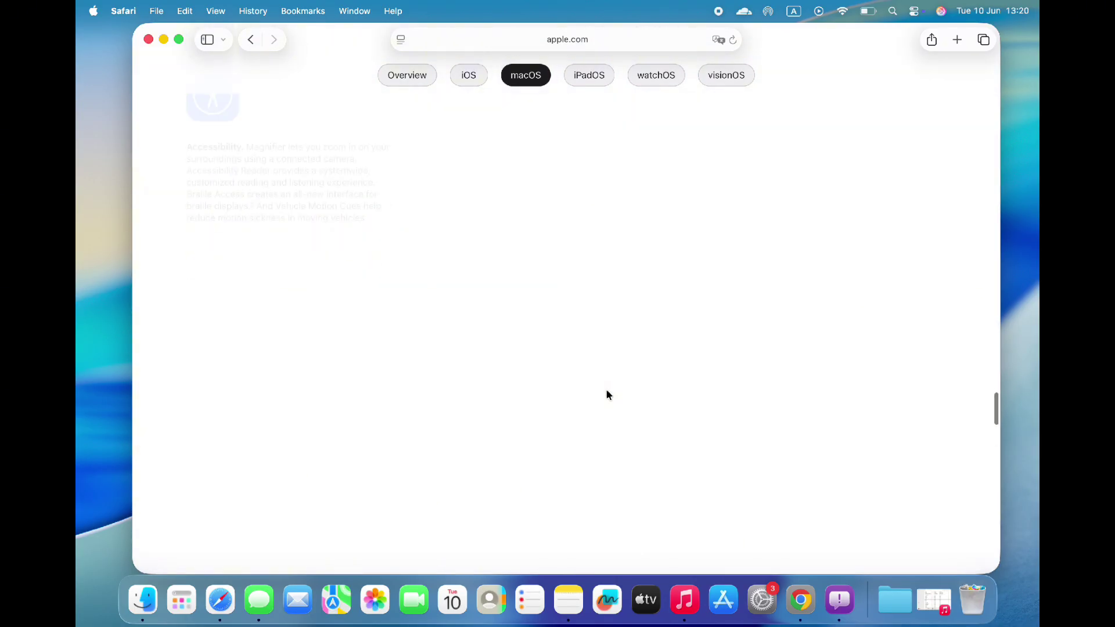
{"action": "scroll", "coordinate": [549, 362], "scroll_direction": "up", "scroll_amount": 15}
{"action": "scroll", "coordinate": [549, 362], "scroll_direction": "down", "scroll_amount": 3}
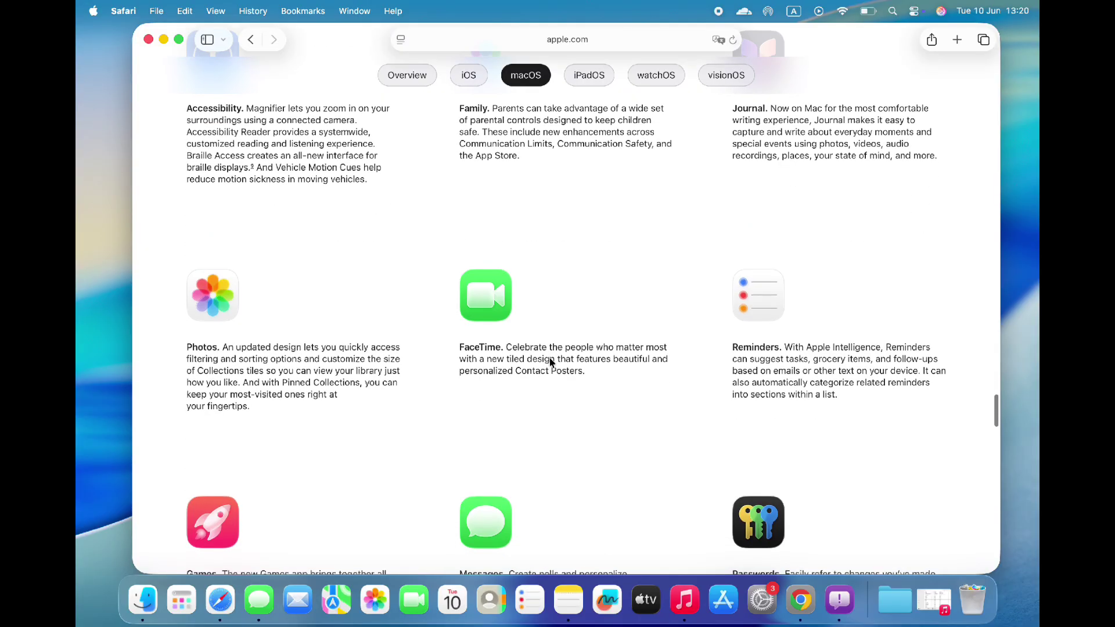
{"action": "scroll", "coordinate": [549, 357], "scroll_direction": "down", "scroll_amount": 8}
{"action": "scroll", "coordinate": [549, 358], "scroll_direction": "up", "scroll_amount": 4}
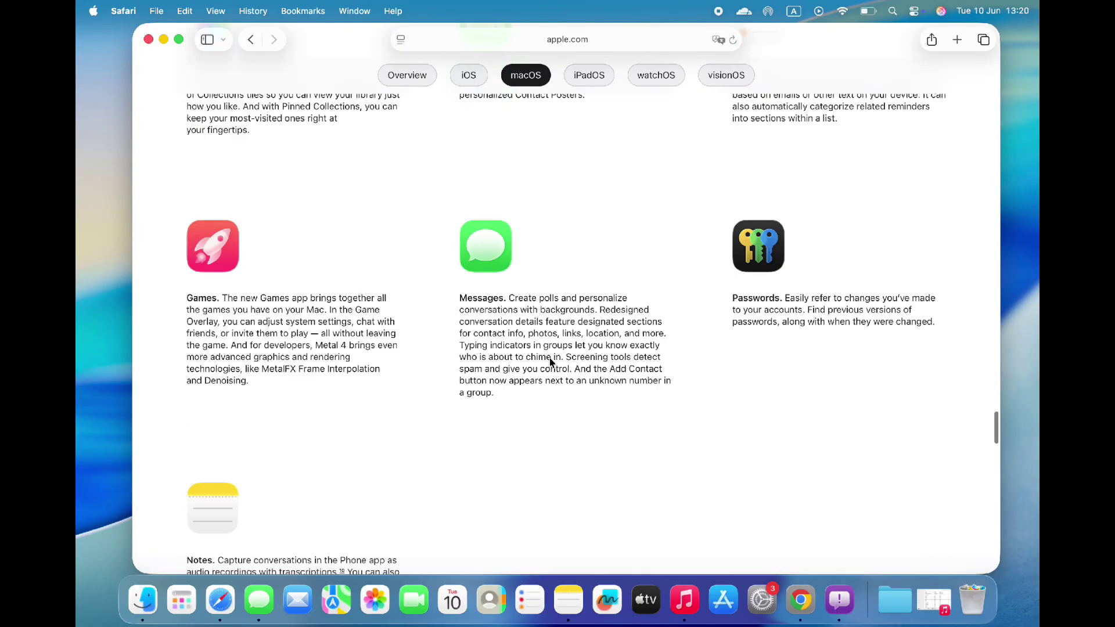
{"action": "scroll", "coordinate": [549, 357], "scroll_direction": "up", "scroll_amount": 1}
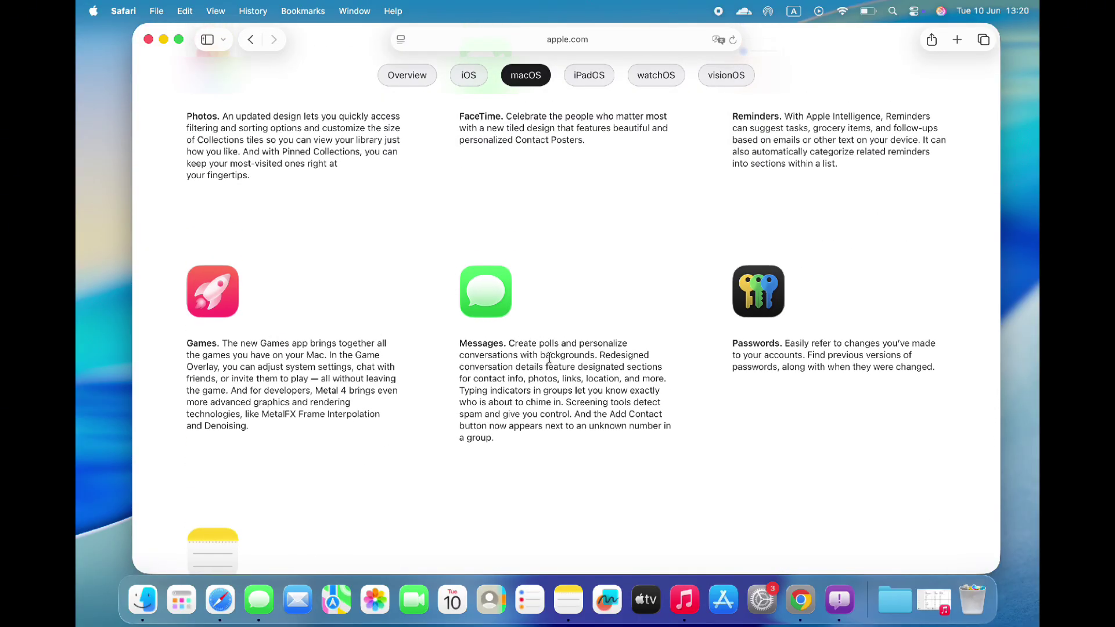
{"action": "scroll", "coordinate": [549, 358], "scroll_direction": "down", "scroll_amount": 7}
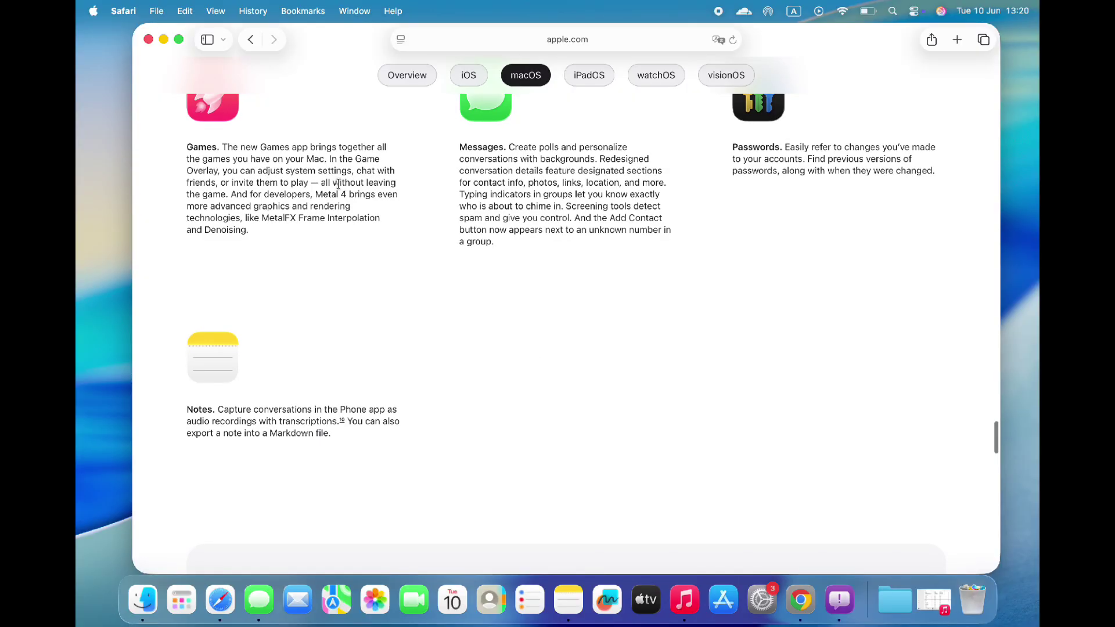
{"action": "scroll", "coordinate": [342, 221], "scroll_direction": "up", "scroll_amount": 15}
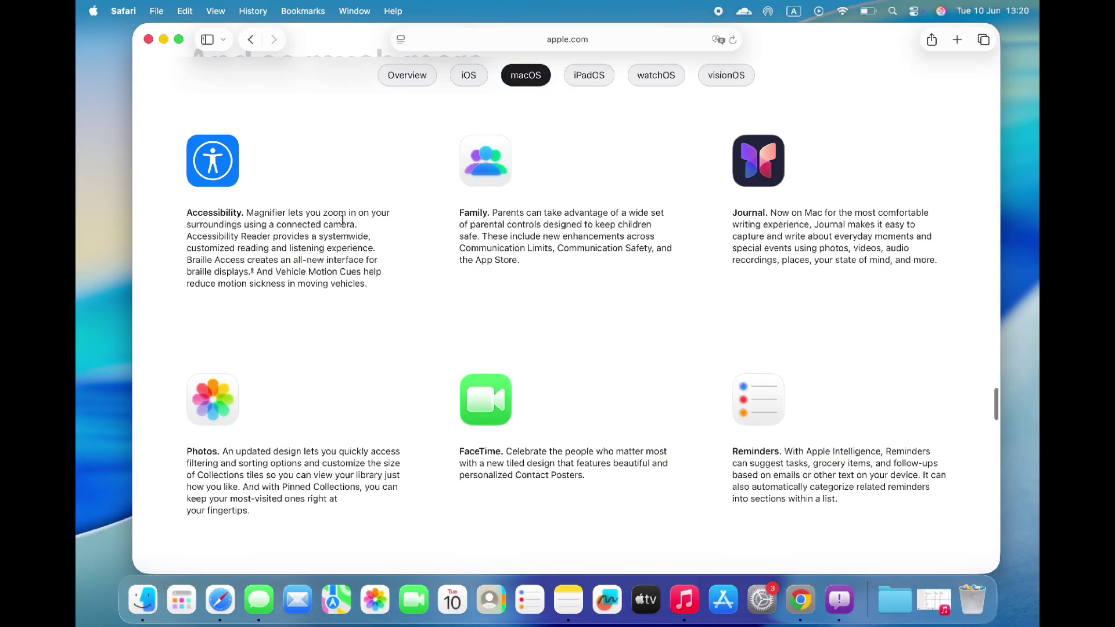
{"action": "left_click", "coordinate": [148, 39]}
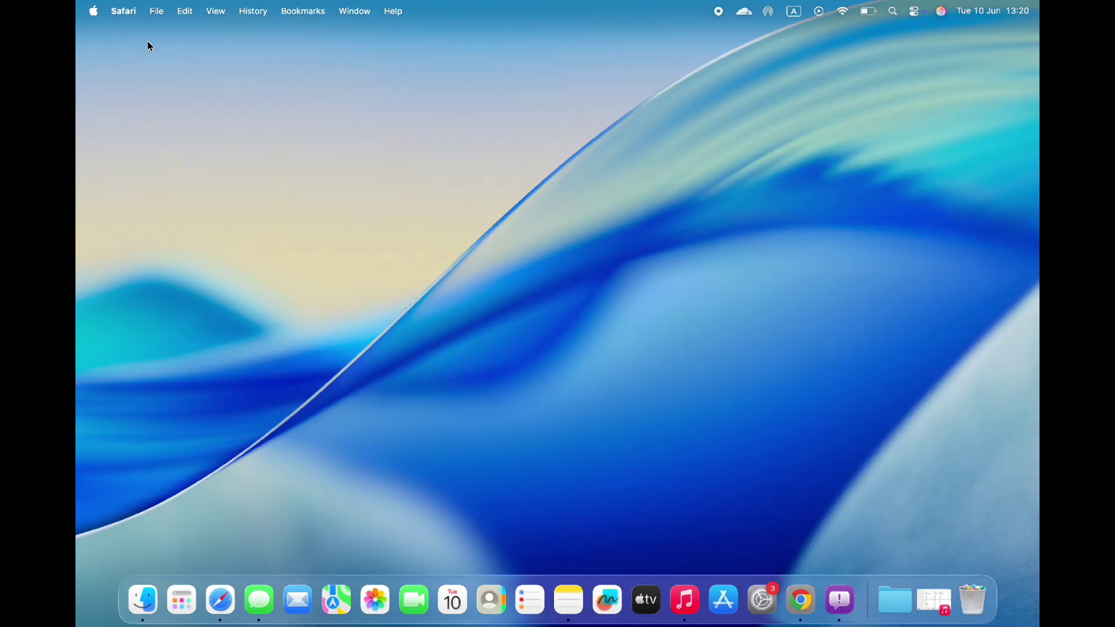
Open Mail and FaceTime in turn to view their redesigned windows, closing each one after viewing it
{"action": "left_click", "coordinate": [301, 599]}
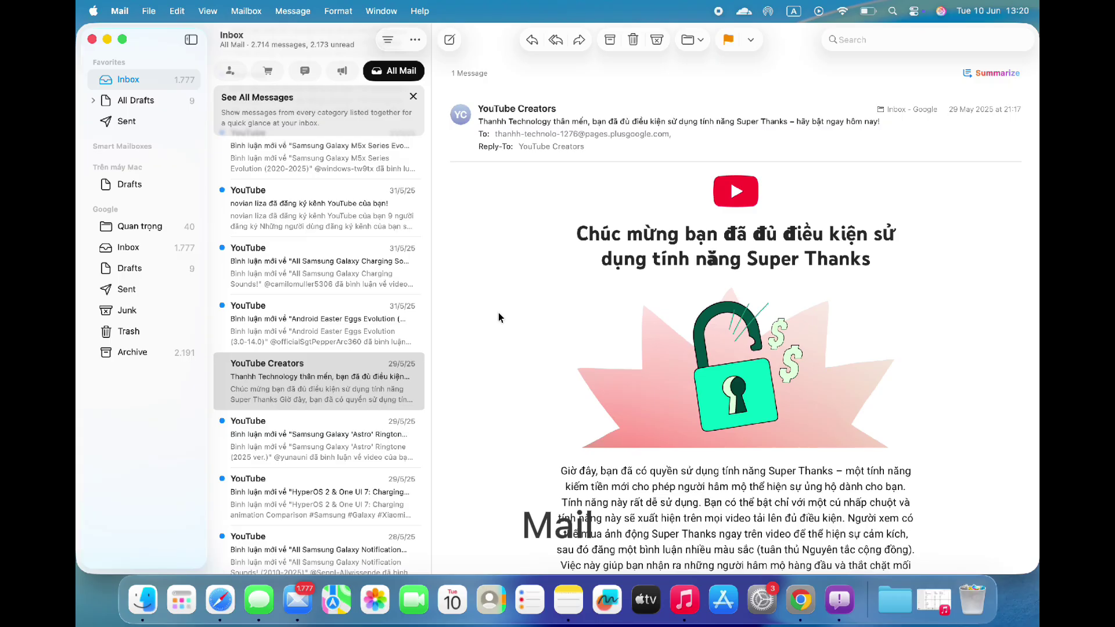
{"action": "left_click", "coordinate": [92, 39]}
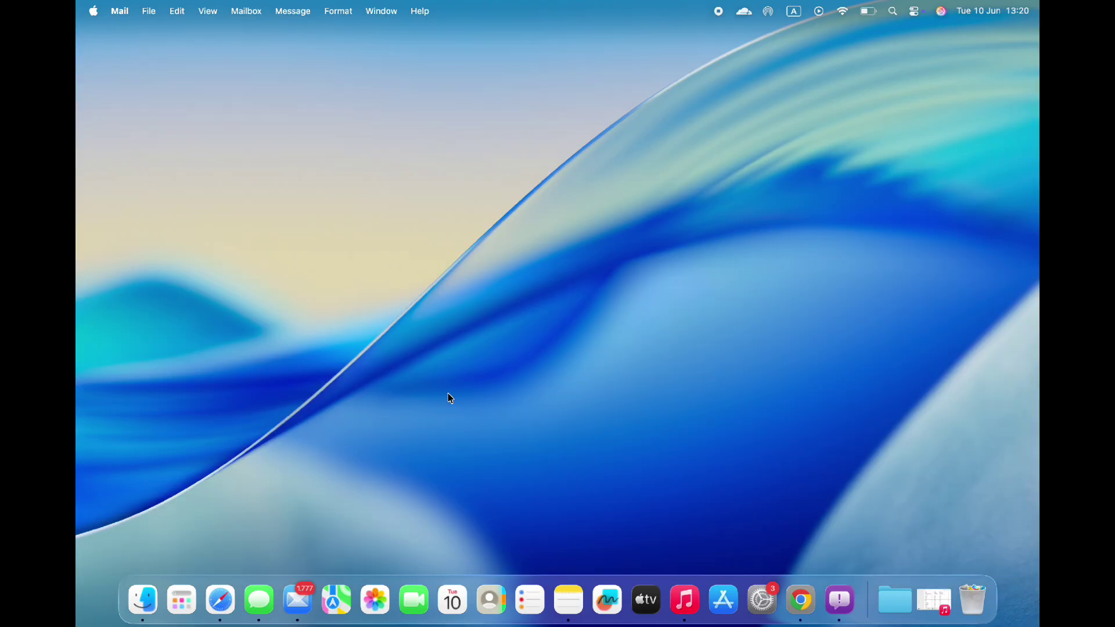
{"action": "left_click", "coordinate": [413, 599]}
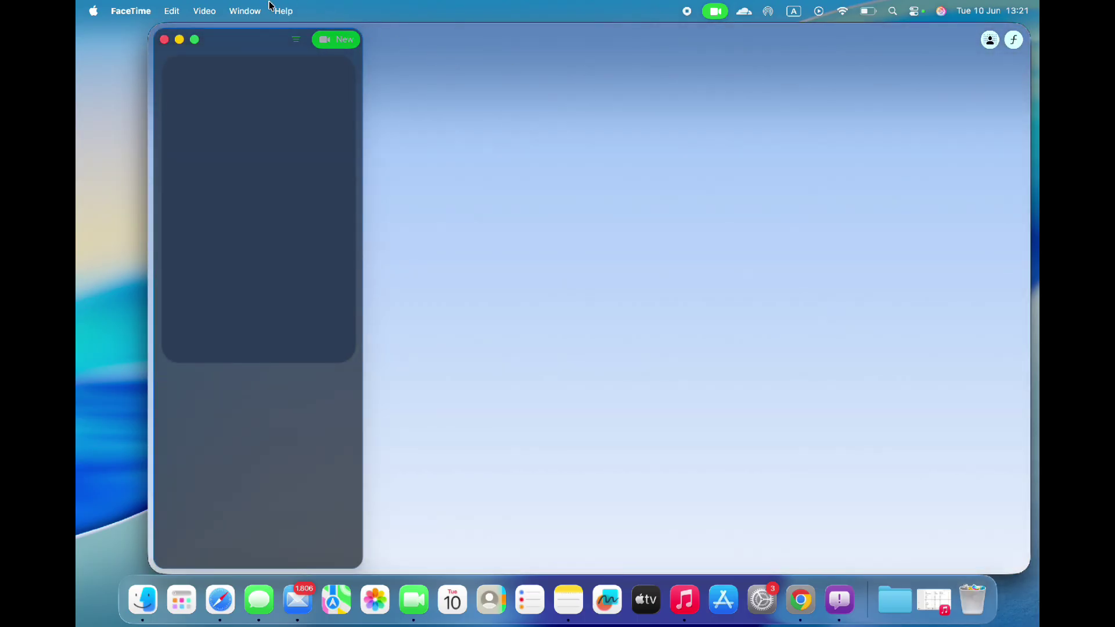
{"action": "left_click", "coordinate": [164, 40]}
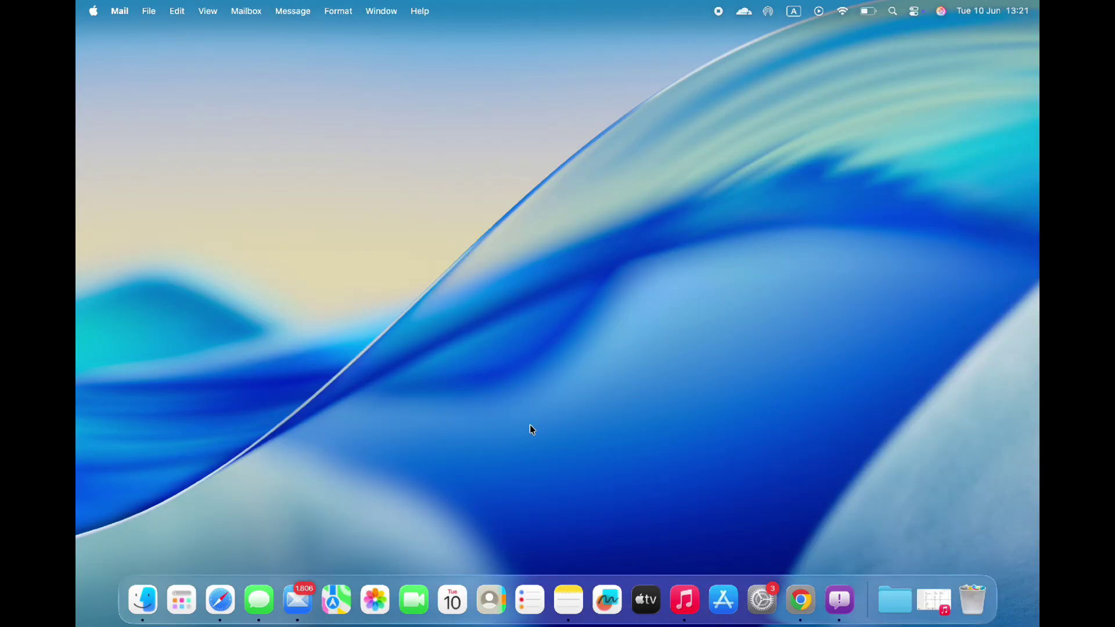
Open Contacts and look through the details of the second contact card
{"action": "left_click", "coordinate": [497, 590]}
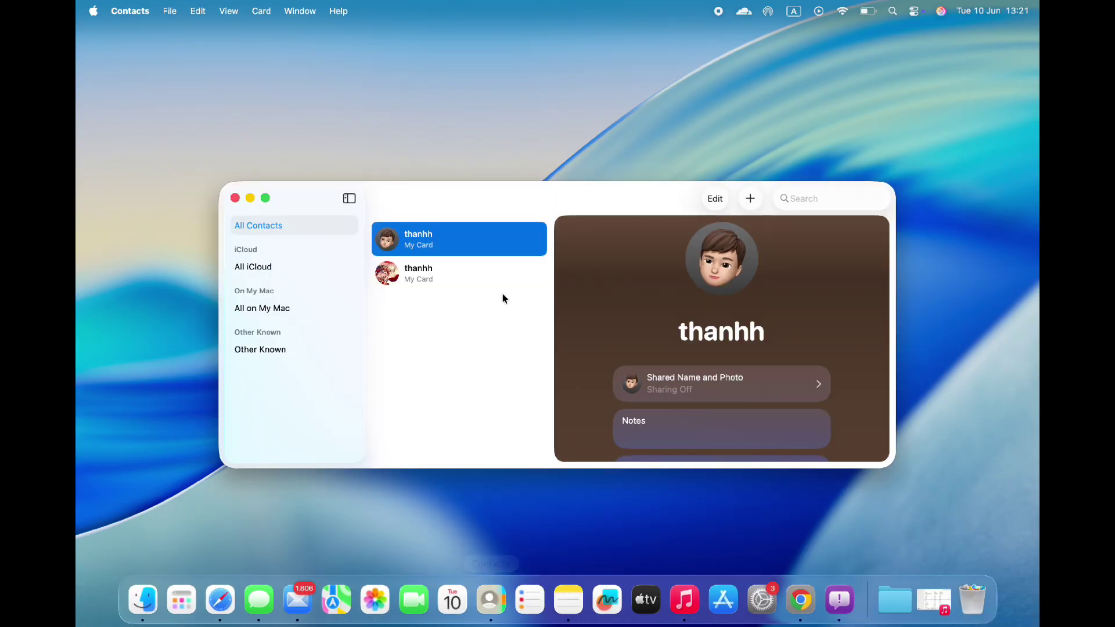
{"action": "left_click", "coordinate": [479, 272]}
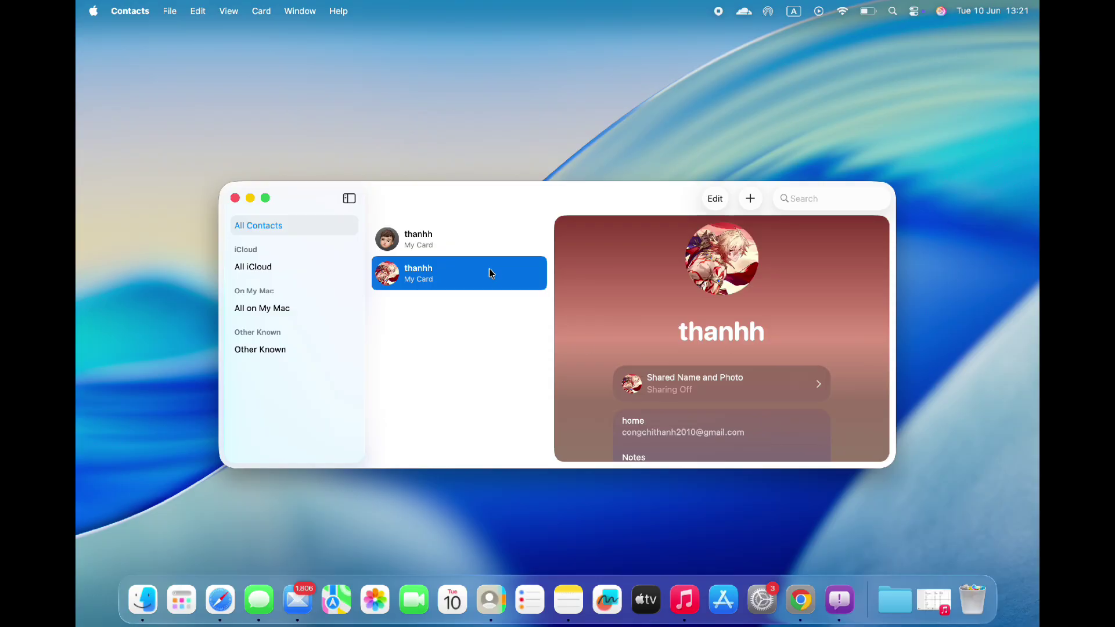
{"action": "scroll", "coordinate": [587, 340], "scroll_direction": "down", "scroll_amount": 5}
{"action": "scroll", "coordinate": [587, 341], "scroll_direction": "up", "scroll_amount": 5}
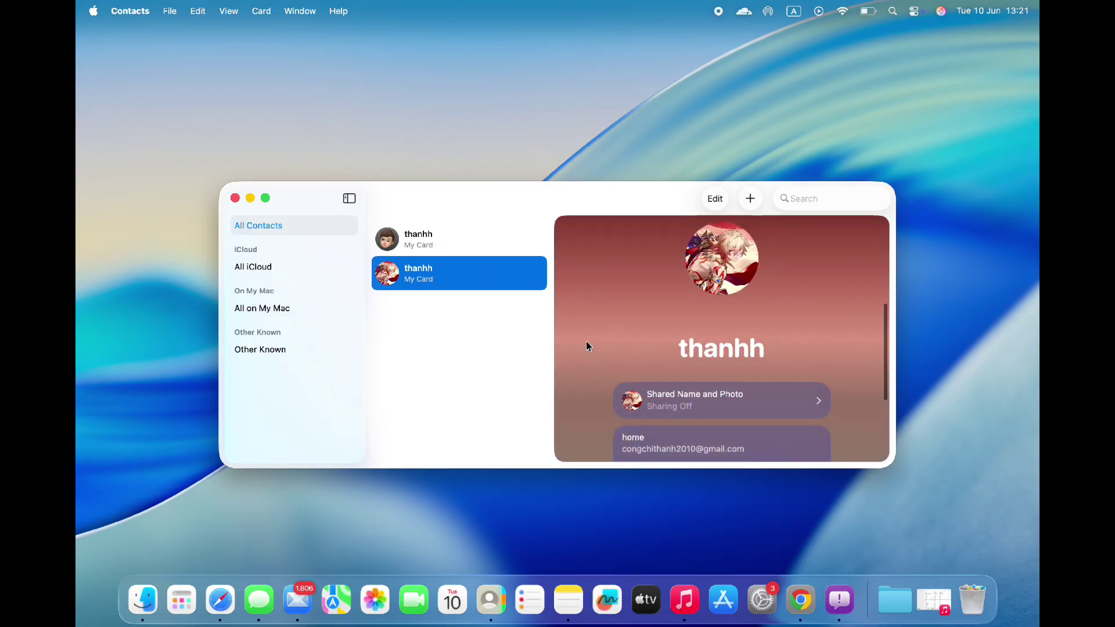
Enlarge the Contacts window, view the All iCloud, All on My Mac and Other Known lists, and close it
{"action": "double_click", "coordinate": [519, 201]}
{"action": "left_click", "coordinate": [148, 108]}
{"action": "left_click", "coordinate": [141, 150]}
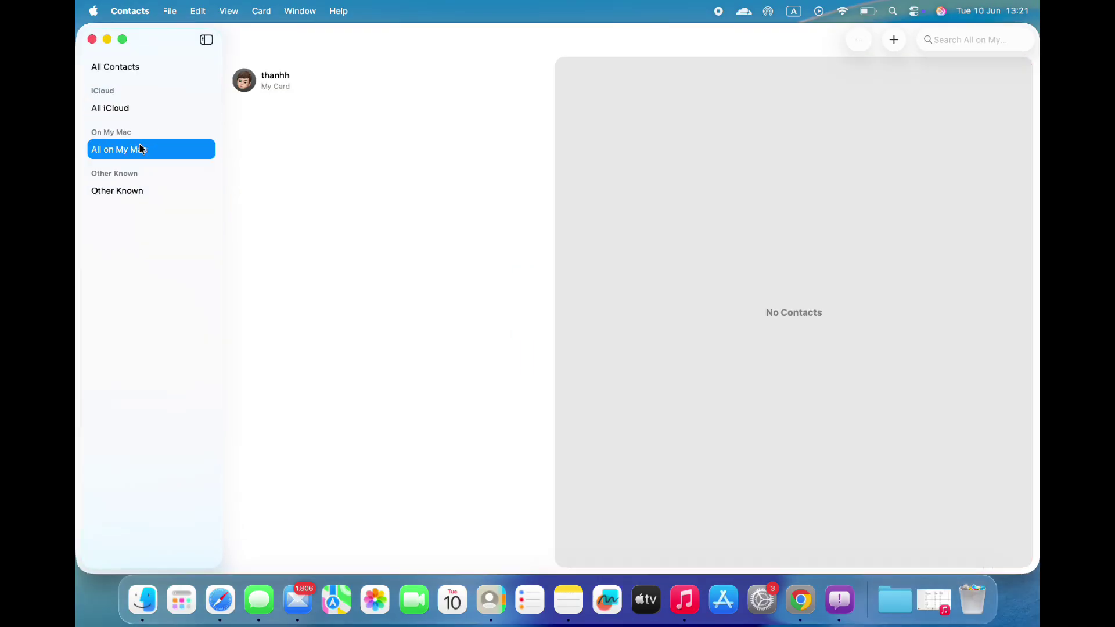
{"action": "left_click", "coordinate": [137, 192]}
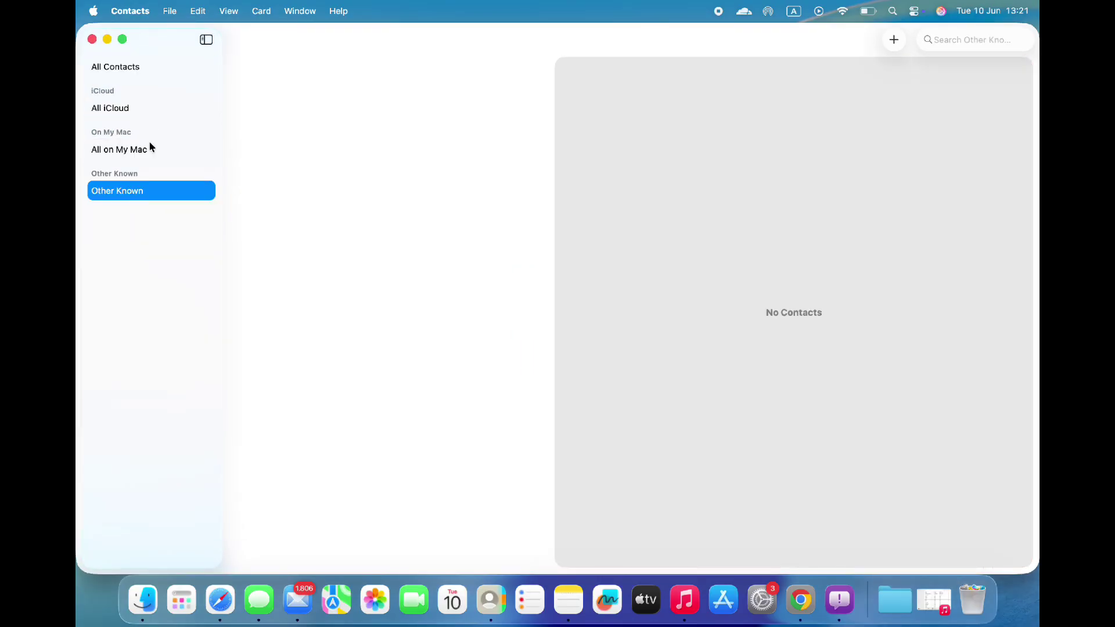
{"action": "left_click", "coordinate": [92, 39]}
Open Reminders, continue past the What's New page and move the window to the middle of the desktop
{"action": "left_click", "coordinate": [539, 591]}
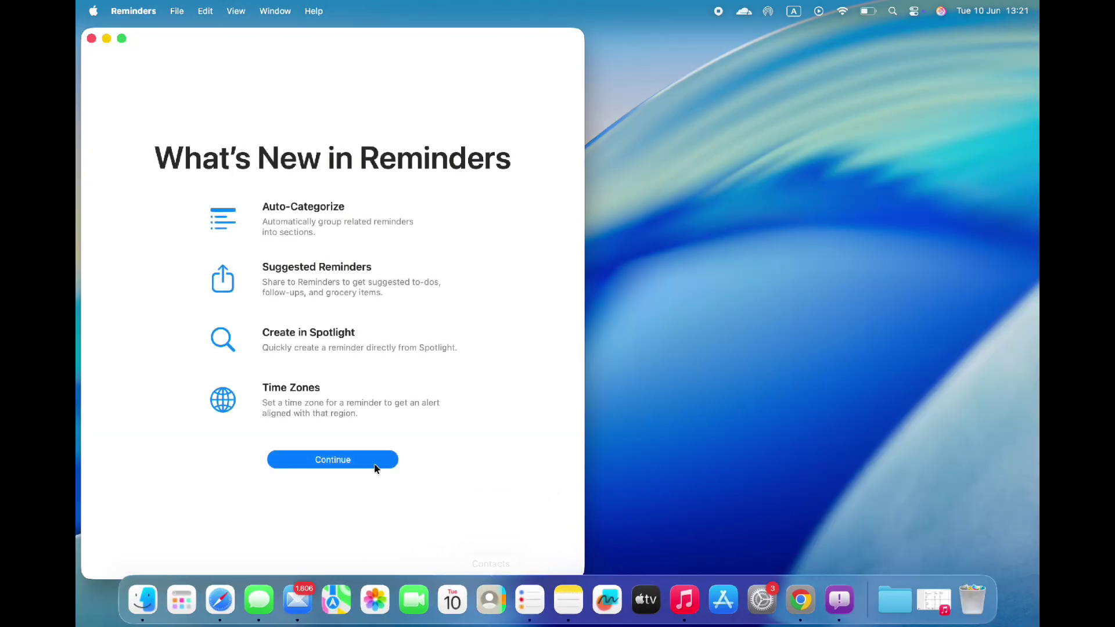
{"action": "left_click", "coordinate": [365, 459]}
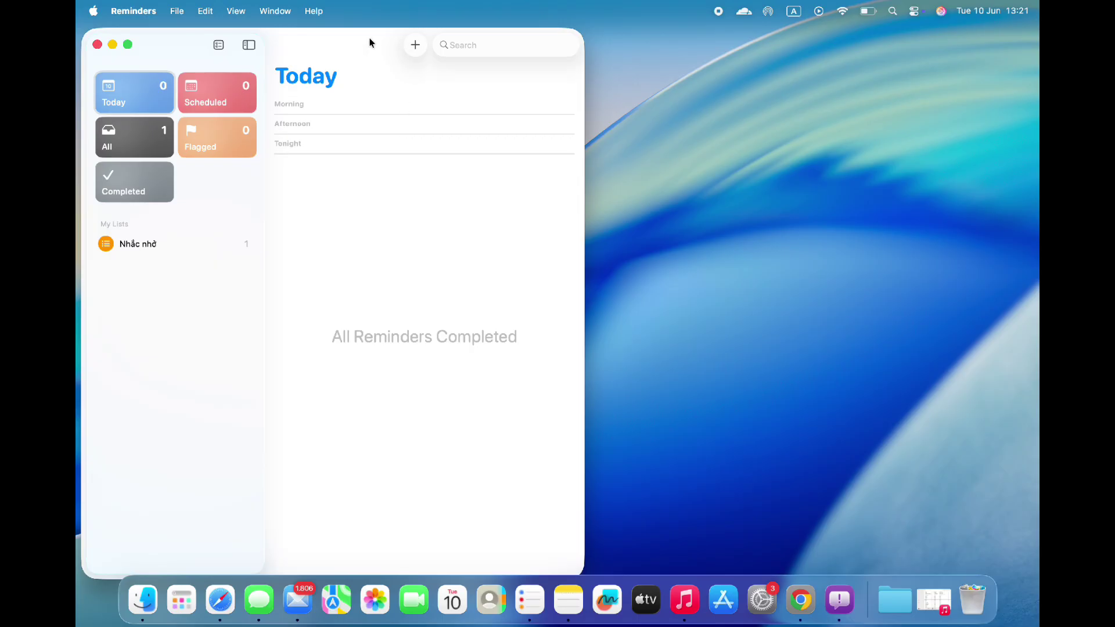
{"action": "left_click_drag", "start_coordinate": [370, 40], "coordinate": [584, 36]}
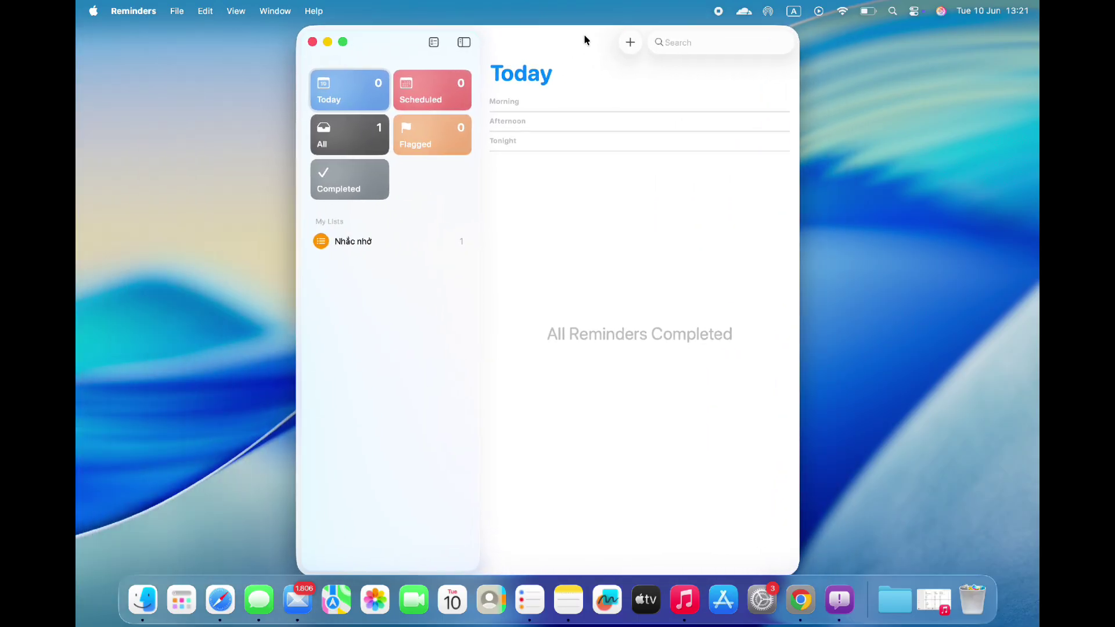
Add the reminder "macOS 26 Tahoe Beta on MacBook Air M2" for today and "Thanhh Technology" under Morning
{"action": "left_click", "coordinate": [630, 43]}
{"action": "type", "text": "macOS 2"}
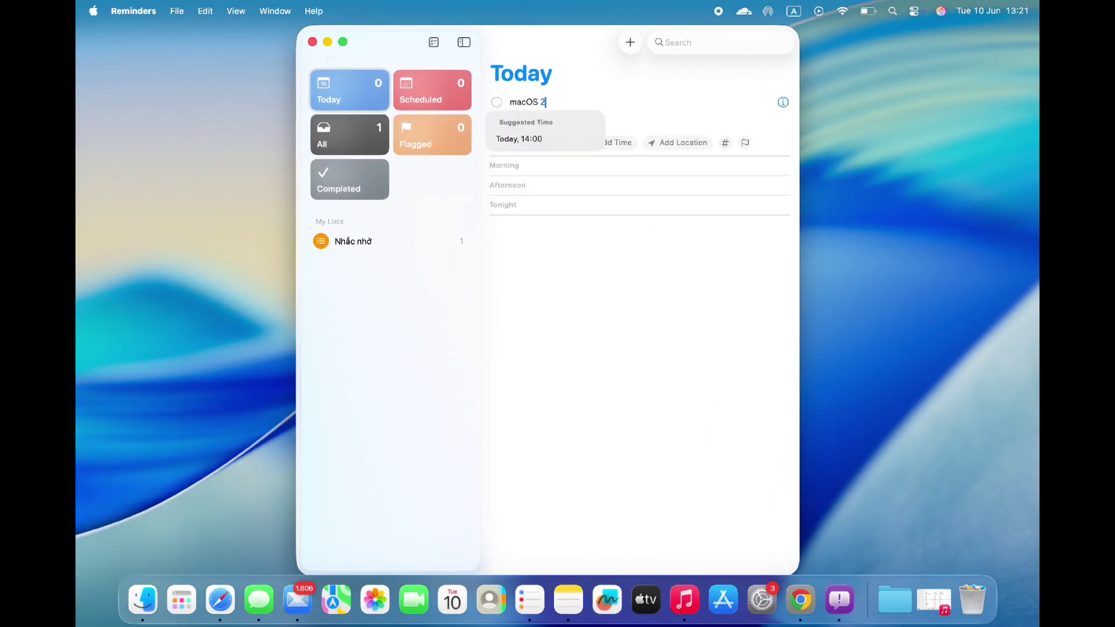
{"action": "type", "text": "6 Tahoe Beta on M"}
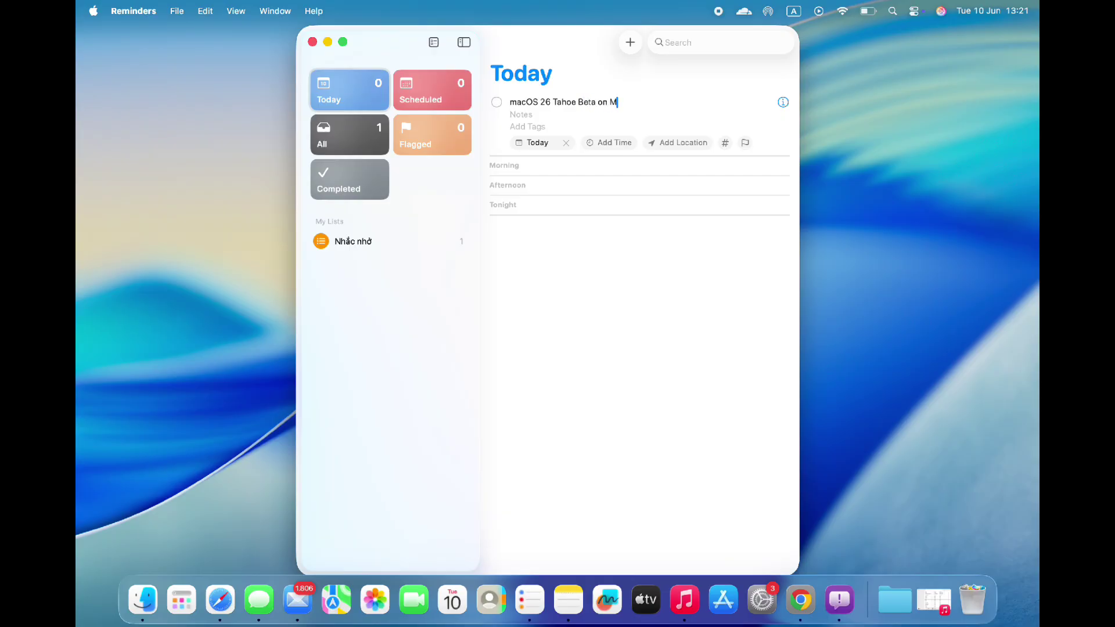
{"action": "type", "text": "acBook Air M2"}
{"action": "key", "text": "Return"}
{"action": "key", "text": "Return"}
{"action": "left_click", "coordinate": [689, 104]}
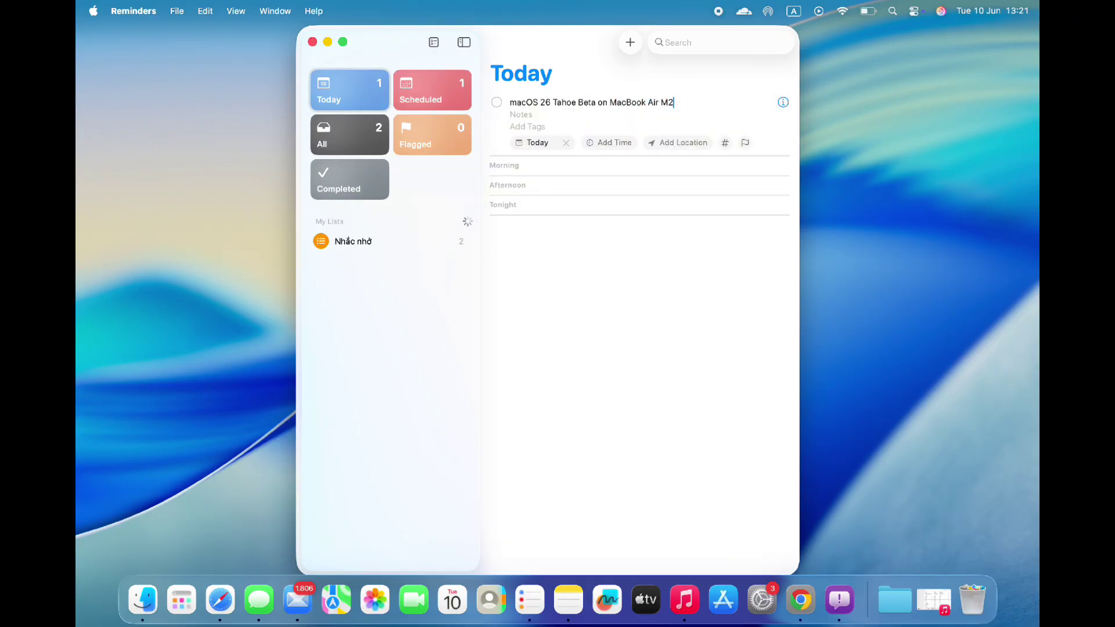
{"action": "left_click", "coordinate": [611, 166]}
{"action": "type", "text": "Thanhh Technology"}
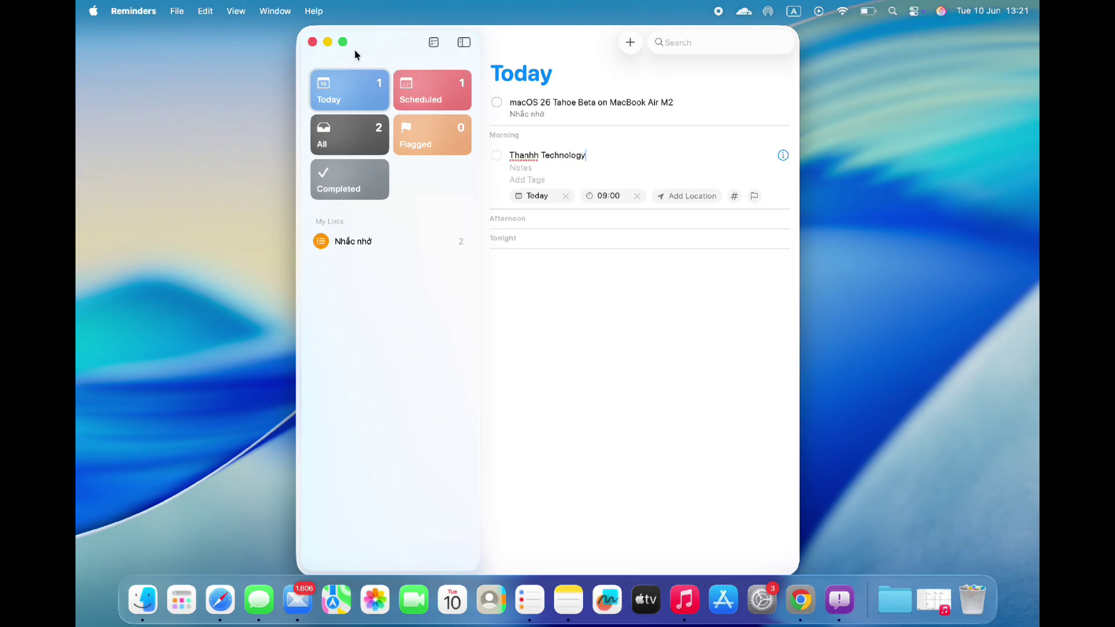
Move the Reminders window across the desktop to its far right side and close it
{"action": "left_click_drag", "start_coordinate": [396, 35], "coordinate": [83, 111]}
{"action": "left_click_drag", "start_coordinate": [307, 36], "coordinate": [1036, 63]}
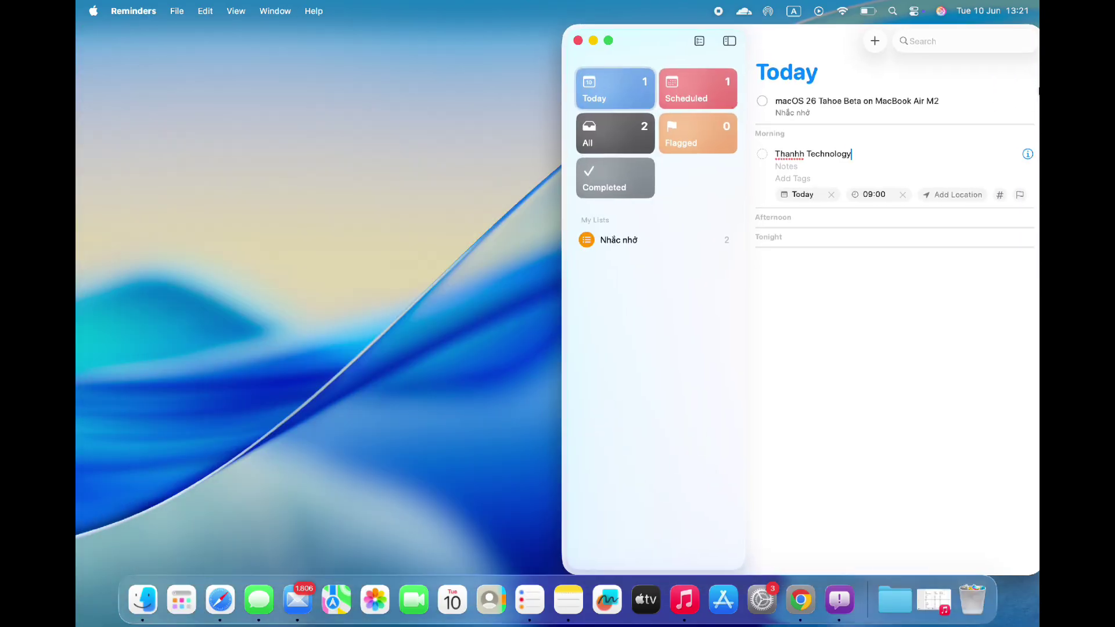
{"action": "left_click", "coordinate": [572, 41]}
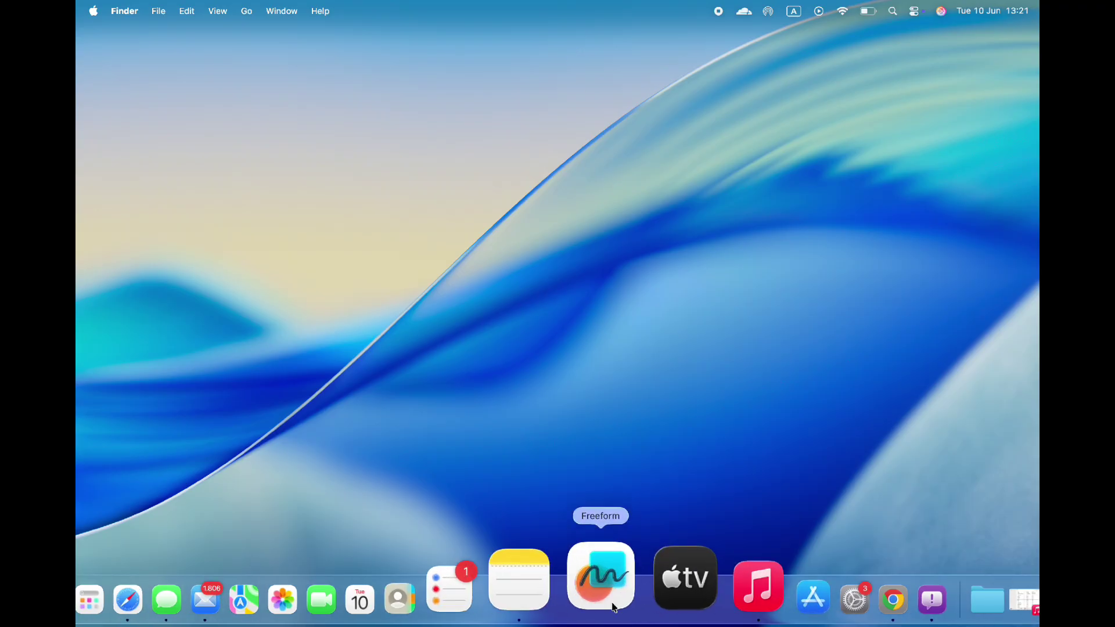
Open Music and play the song Accendio by IVE from the Songs list
{"action": "left_click", "coordinate": [695, 603]}
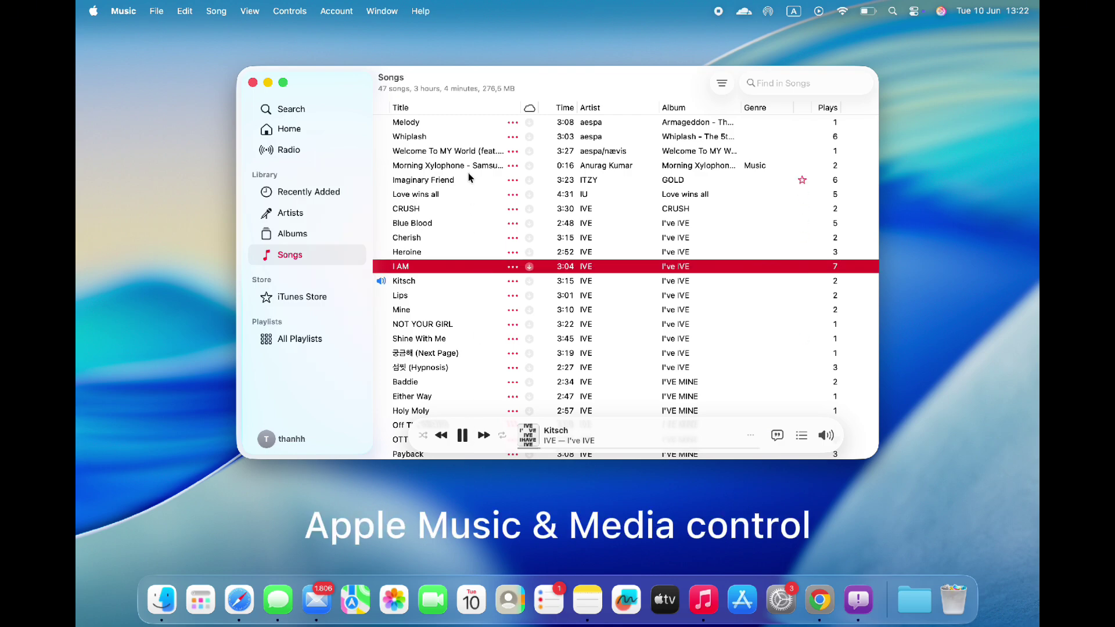
{"action": "scroll", "coordinate": [462, 188], "scroll_direction": "down", "scroll_amount": 3}
{"action": "scroll", "coordinate": [471, 196], "scroll_direction": "down", "scroll_amount": 5}
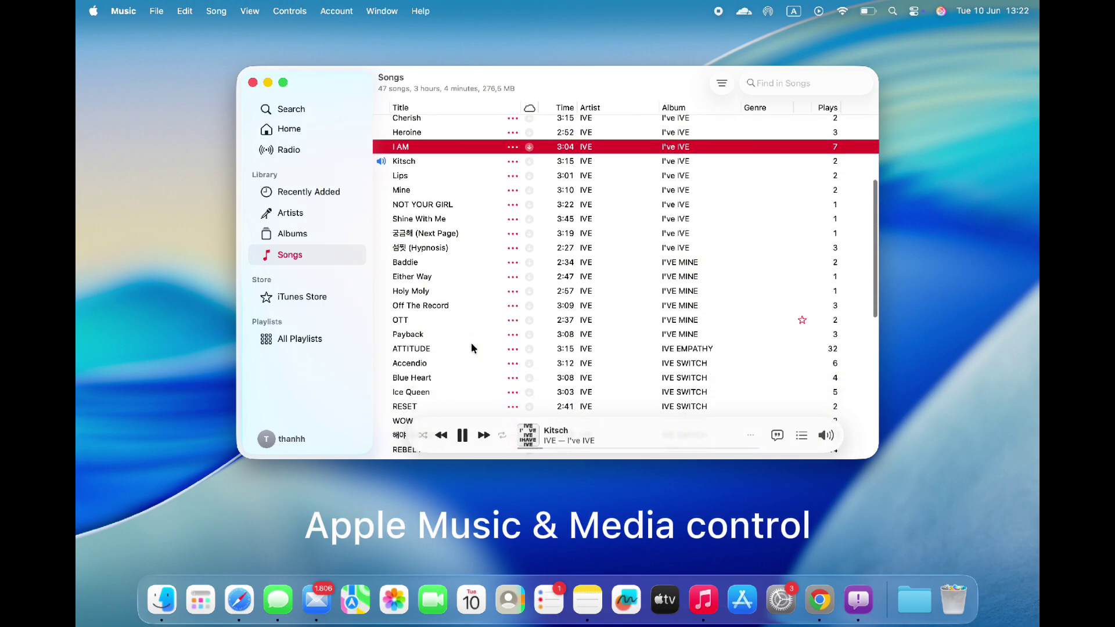
{"action": "double_click", "coordinate": [433, 364]}
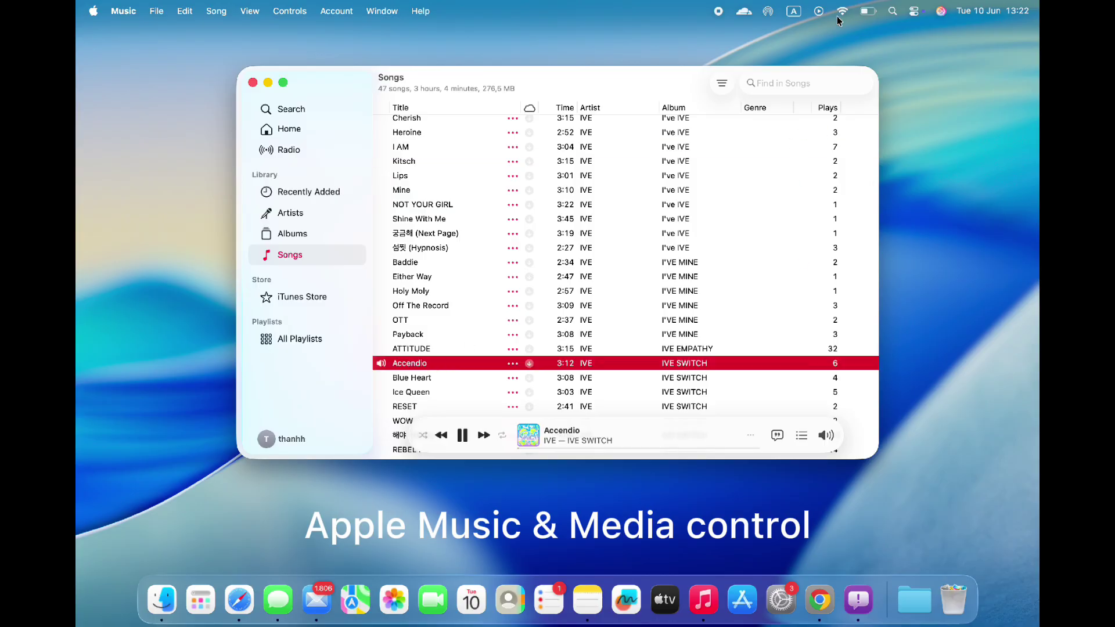
Show the system Now Playing controls, pause the song Accendio and close the Music window
{"action": "left_click", "coordinate": [818, 12]}
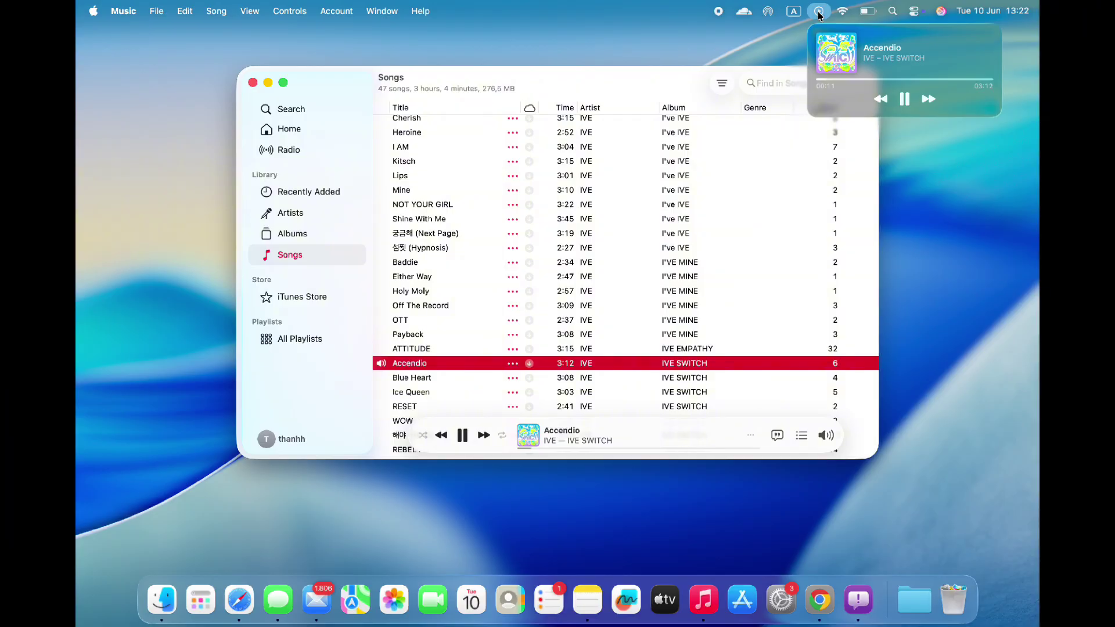
{"action": "left_click", "coordinate": [463, 439]}
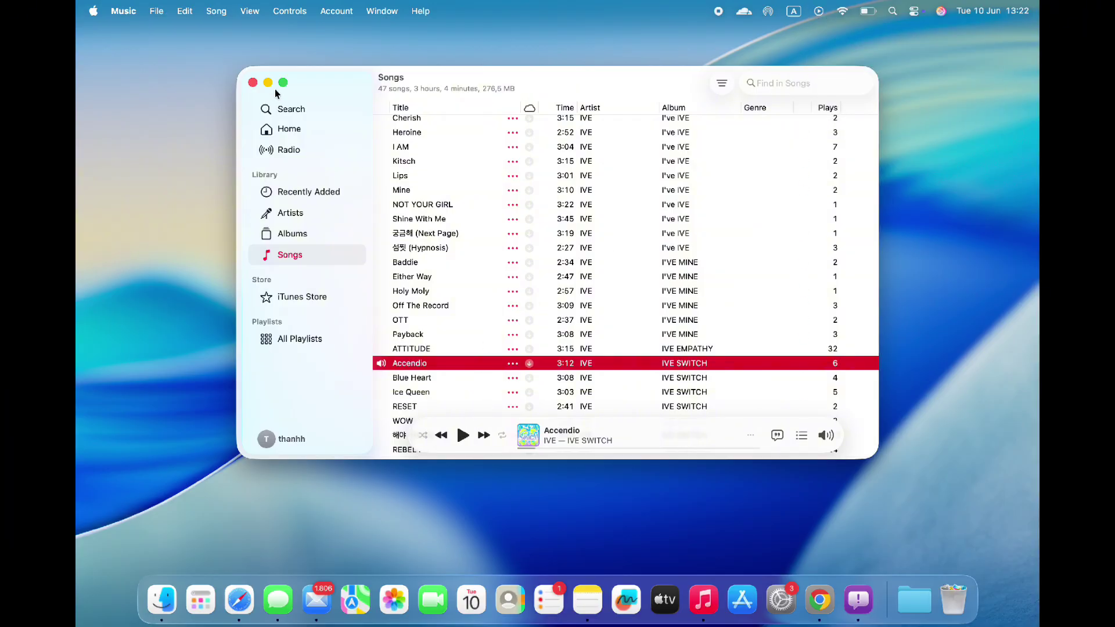
{"action": "left_click", "coordinate": [252, 83]}
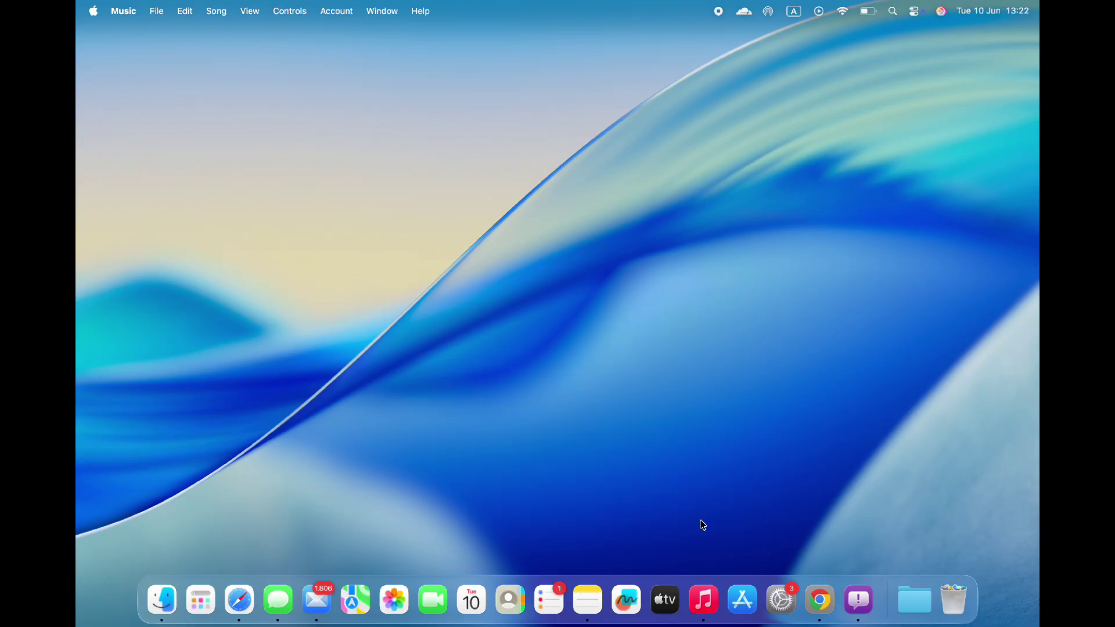
Open the App Store and browse the Discover page, including more apps under Try These Mac Favourites
{"action": "left_click", "coordinate": [739, 598]}
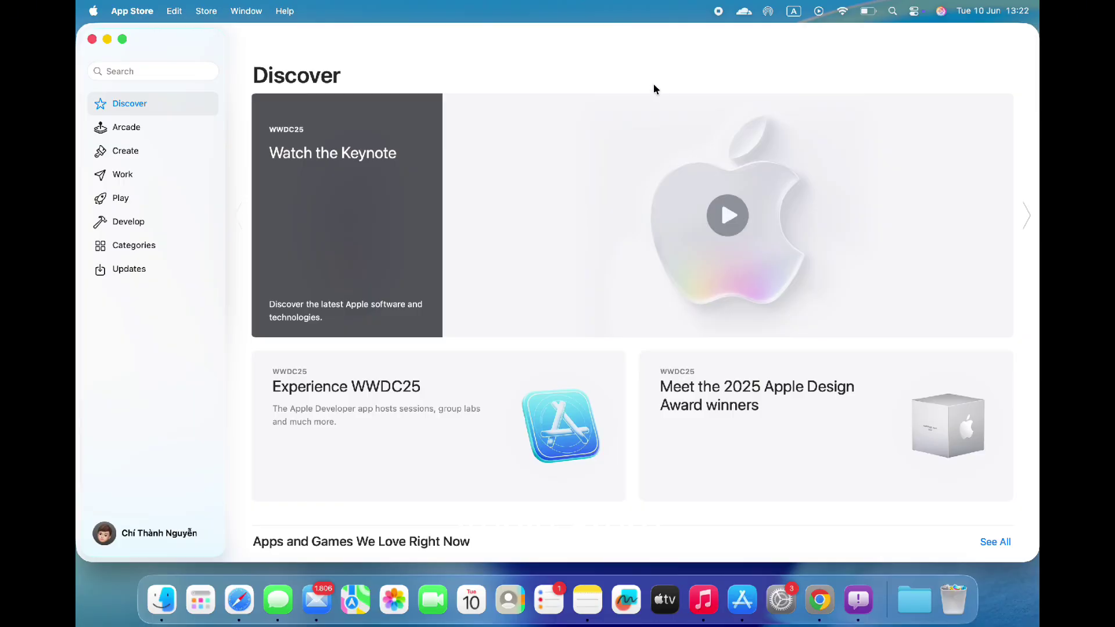
{"action": "scroll", "coordinate": [615, 282], "scroll_direction": "down", "scroll_amount": 5}
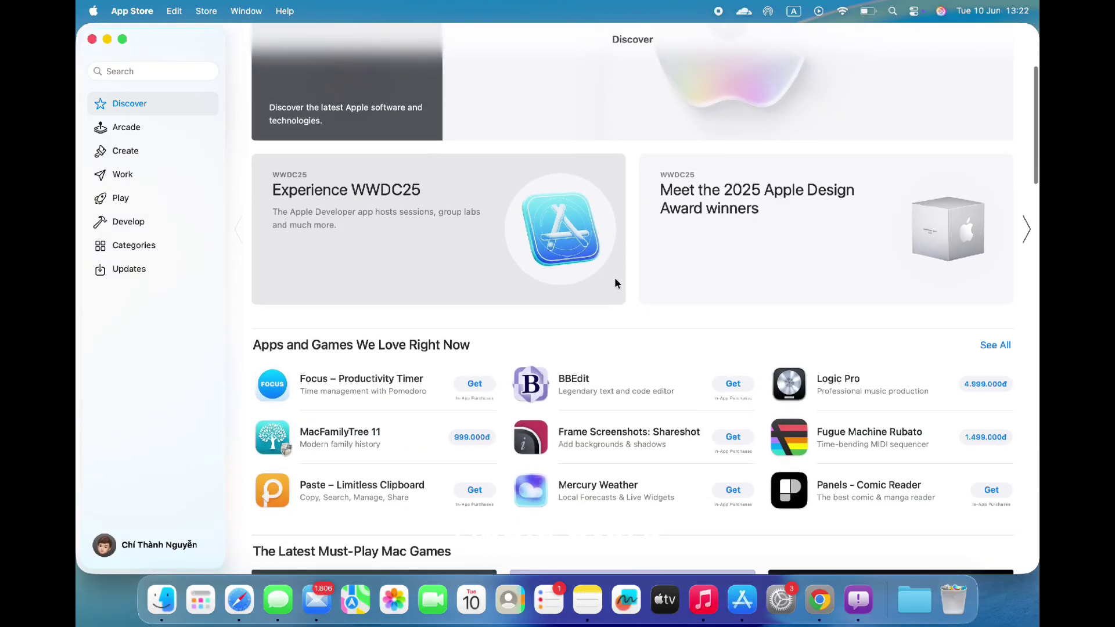
{"action": "scroll", "coordinate": [616, 279], "scroll_direction": "down", "scroll_amount": 10}
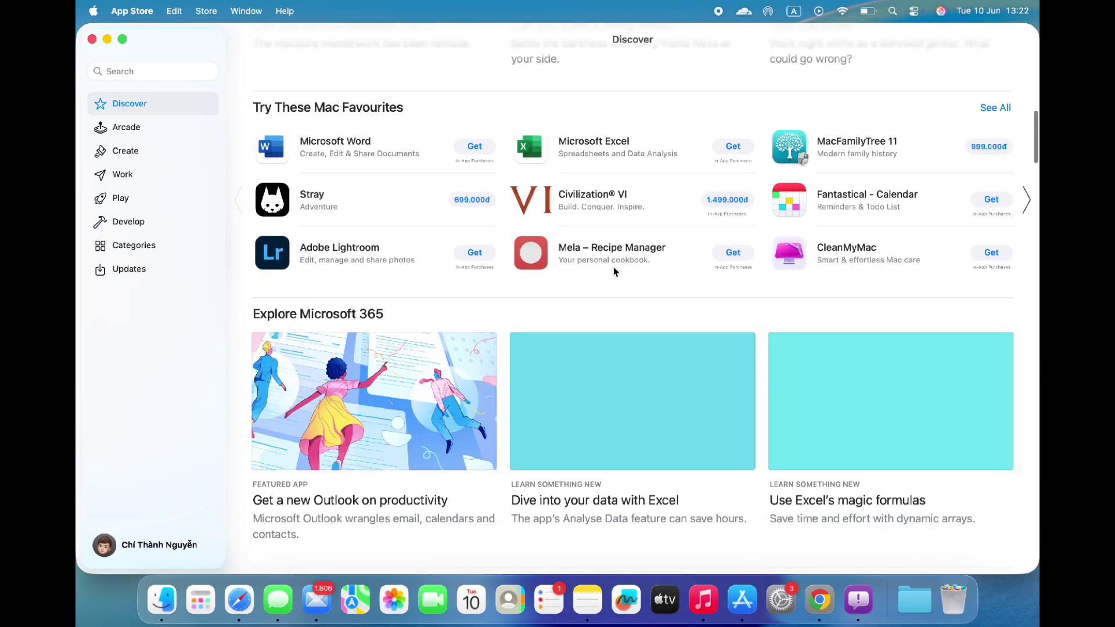
{"action": "scroll", "coordinate": [613, 271], "scroll_direction": "up", "scroll_amount": 2}
{"action": "scroll", "coordinate": [613, 270], "scroll_direction": "right", "scroll_amount": 3}
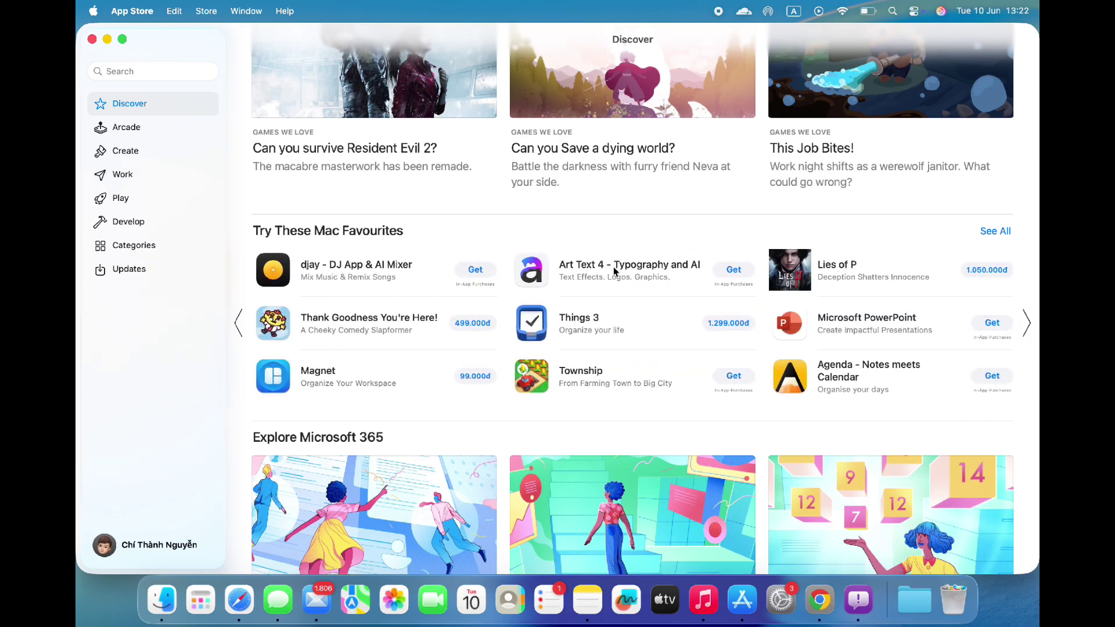
{"action": "scroll", "coordinate": [613, 270], "scroll_direction": "right", "scroll_amount": 3}
Look through the Safari extensions, top apps and Apple Arcade sections of the Discover page and close the App Store
{"action": "scroll", "coordinate": [613, 271], "scroll_direction": "down", "scroll_amount": 8}
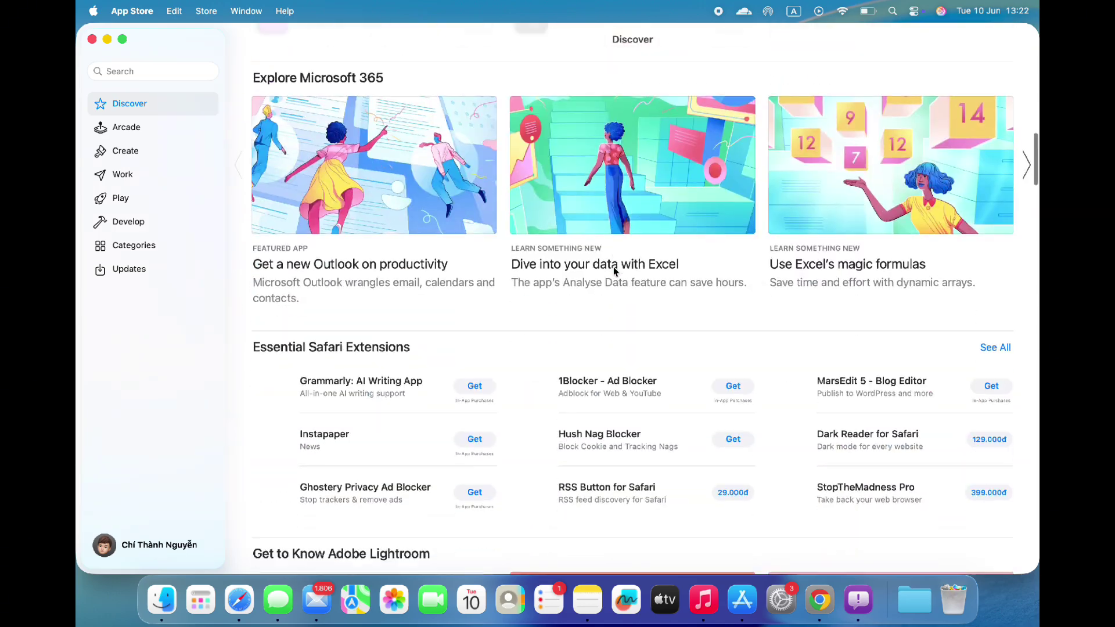
{"action": "scroll", "coordinate": [613, 266], "scroll_direction": "down", "scroll_amount": 7}
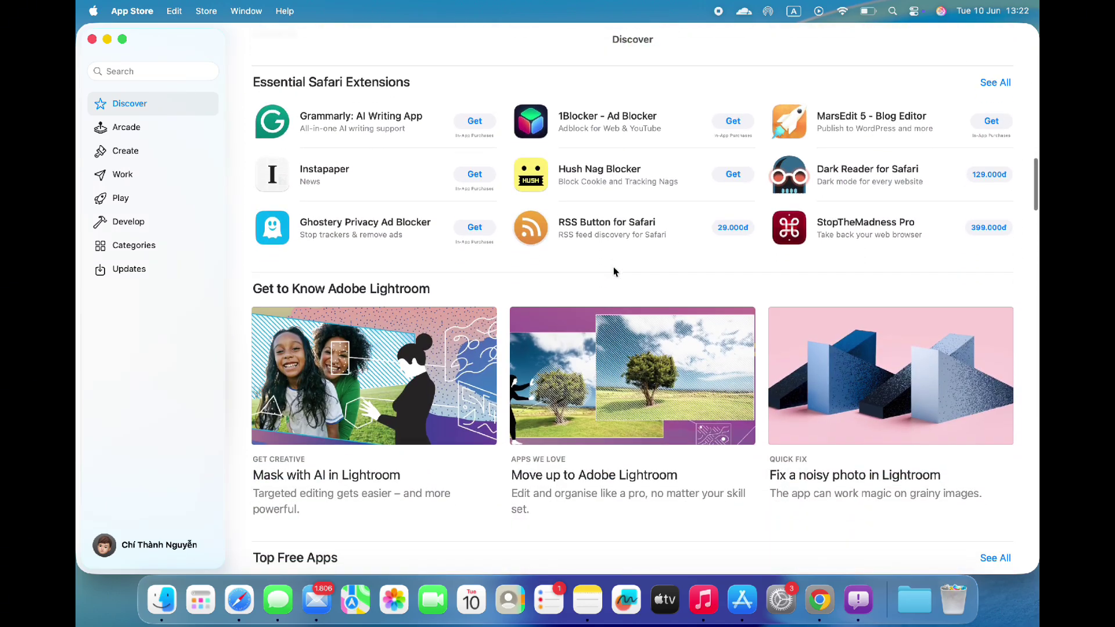
{"action": "scroll", "coordinate": [613, 271], "scroll_direction": "down", "scroll_amount": 2}
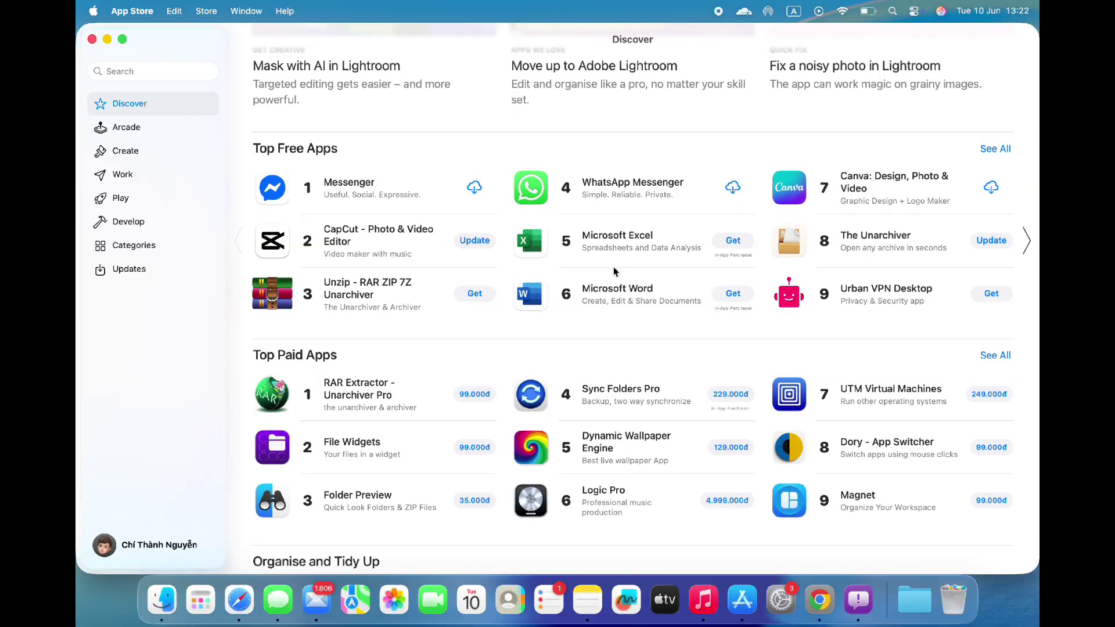
{"action": "scroll", "coordinate": [613, 271], "scroll_direction": "down", "scroll_amount": 15}
{"action": "scroll", "coordinate": [613, 268], "scroll_direction": "up", "scroll_amount": 15}
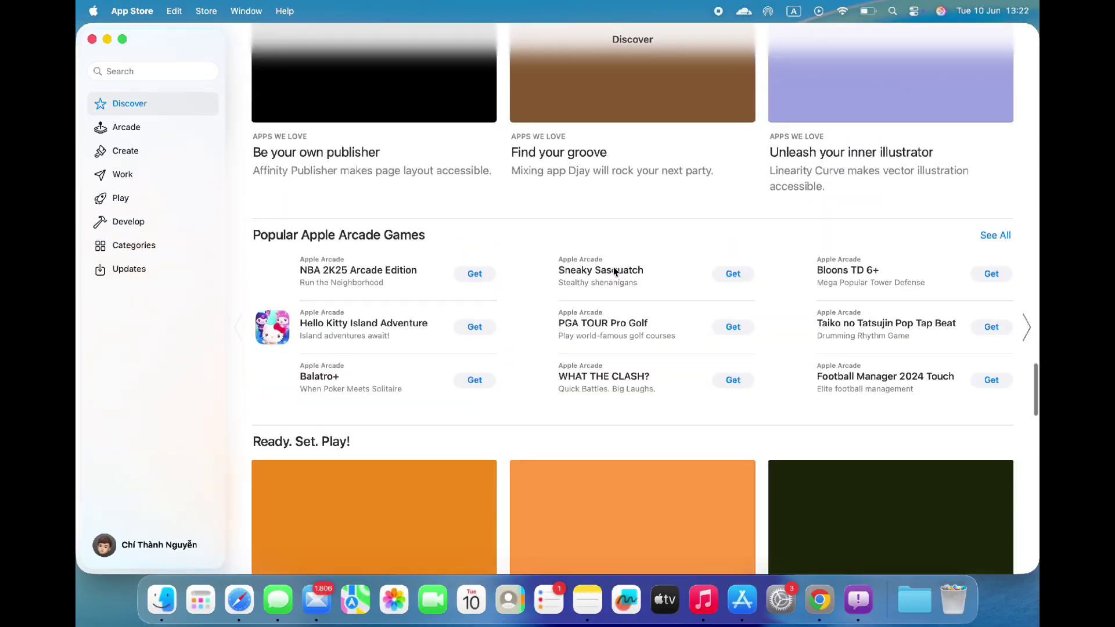
{"action": "scroll", "coordinate": [613, 267], "scroll_direction": "down", "scroll_amount": 10}
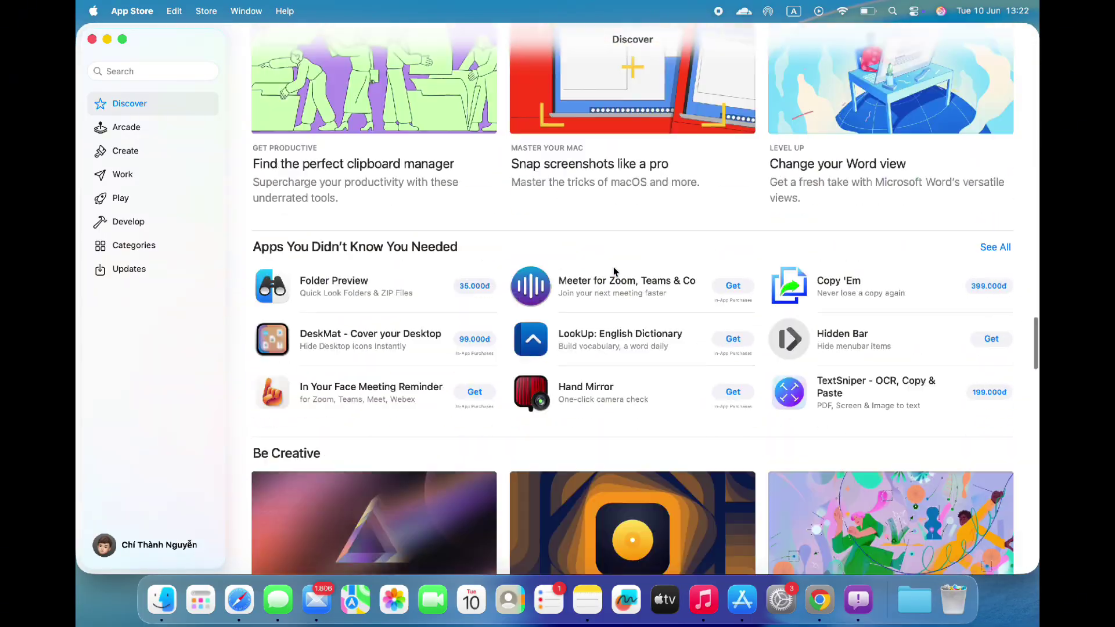
{"action": "left_click", "coordinate": [92, 39]}
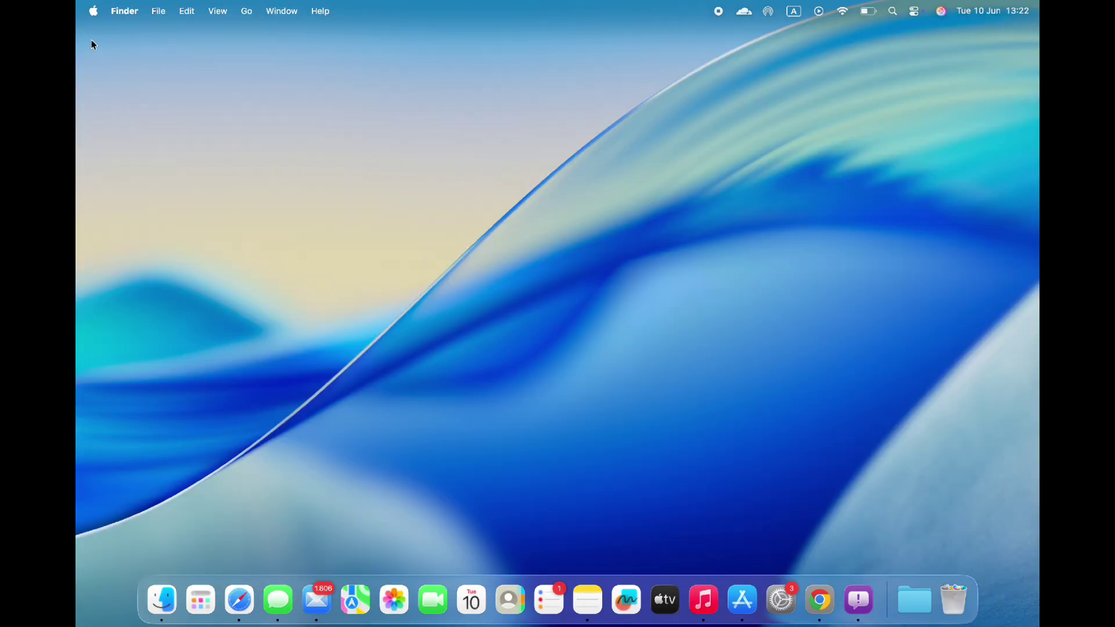
Open the Battery page in System Settings, try Low Power Mode on Always and set it to Never
{"action": "left_click", "coordinate": [783, 598]}
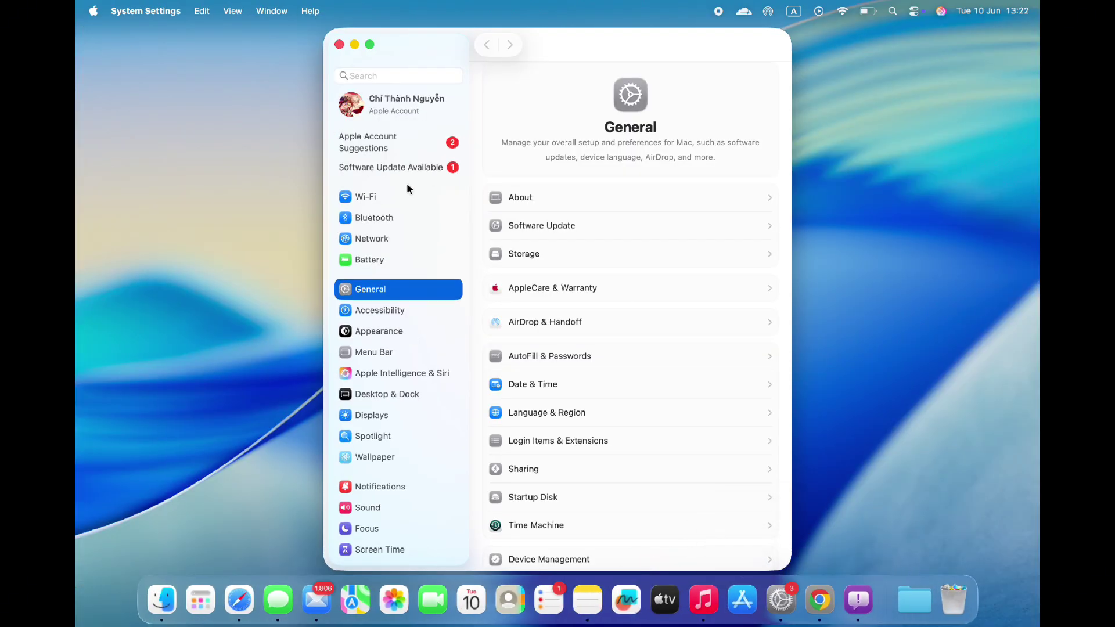
{"action": "left_click", "coordinate": [383, 260]}
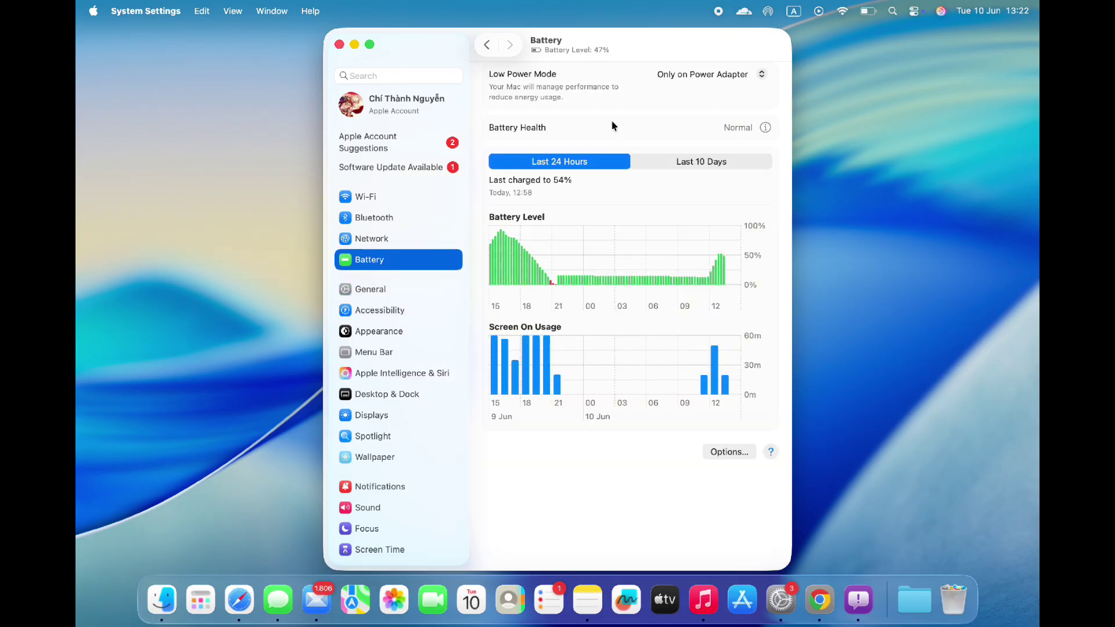
{"action": "left_click", "coordinate": [698, 86]}
{"action": "left_click", "coordinate": [720, 91]}
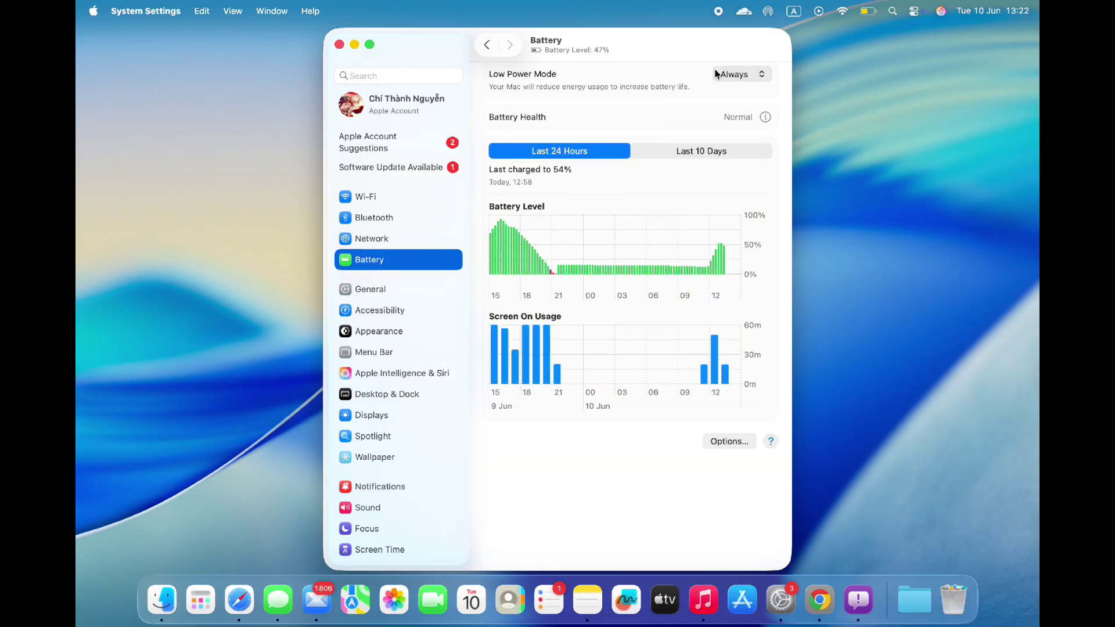
{"action": "left_click", "coordinate": [739, 73]}
{"action": "left_click", "coordinate": [735, 56]}
View the Bluetooth, Network and Accessibility settings and return to General
{"action": "left_click", "coordinate": [411, 219]}
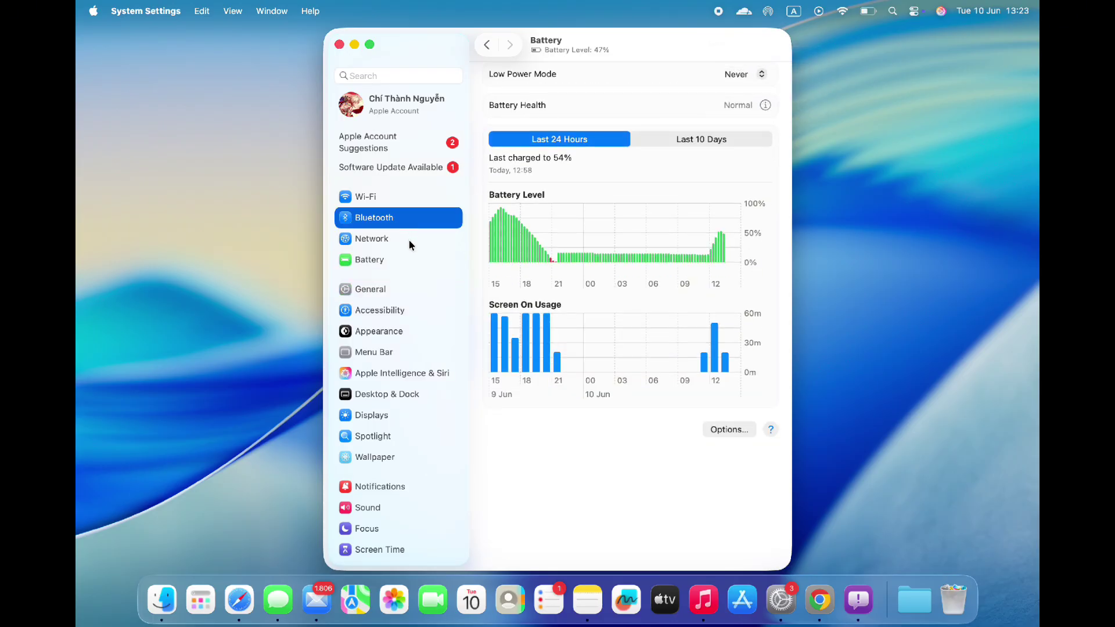
{"action": "left_click", "coordinate": [408, 240]}
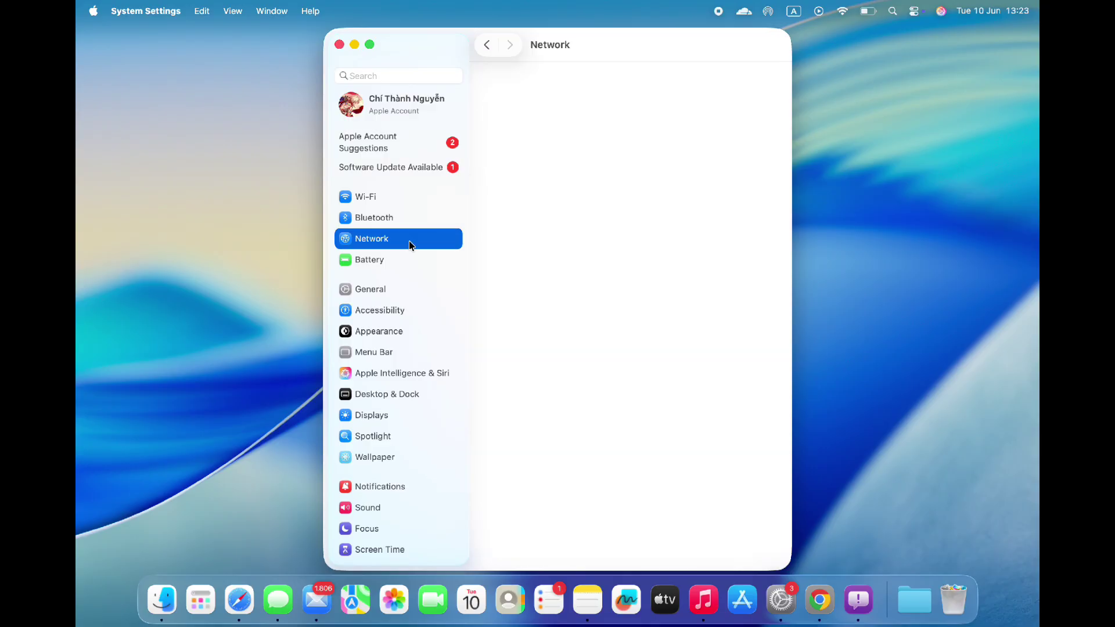
{"action": "left_click", "coordinate": [392, 314]}
{"action": "left_click", "coordinate": [422, 296]}
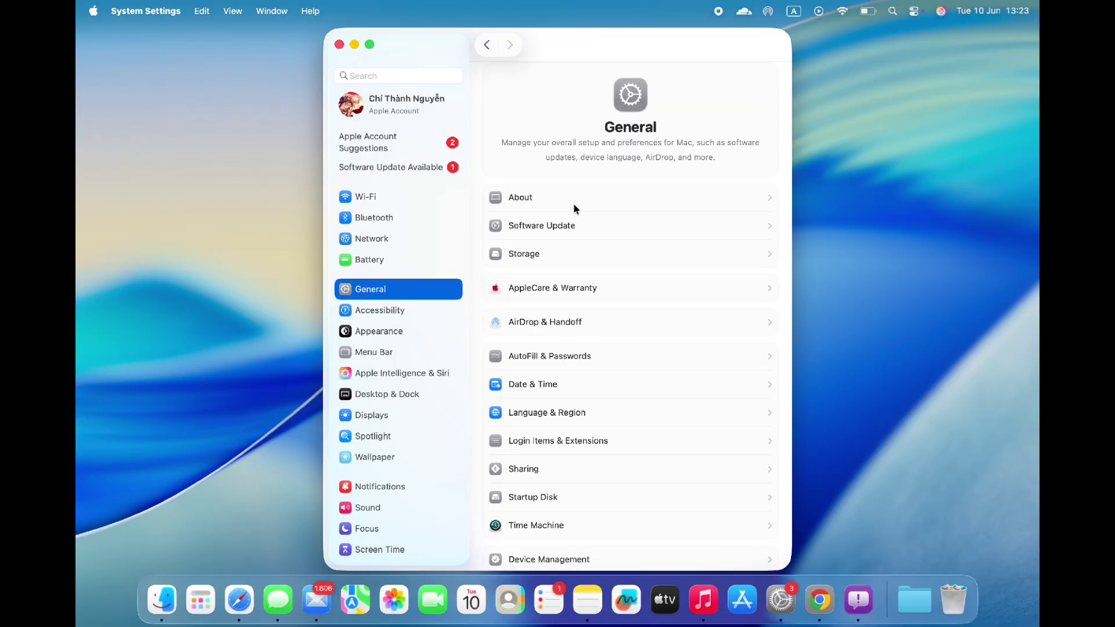
View the Storage and Startup Disk pages of the General settings and go back to the General list
{"action": "left_click", "coordinate": [542, 258]}
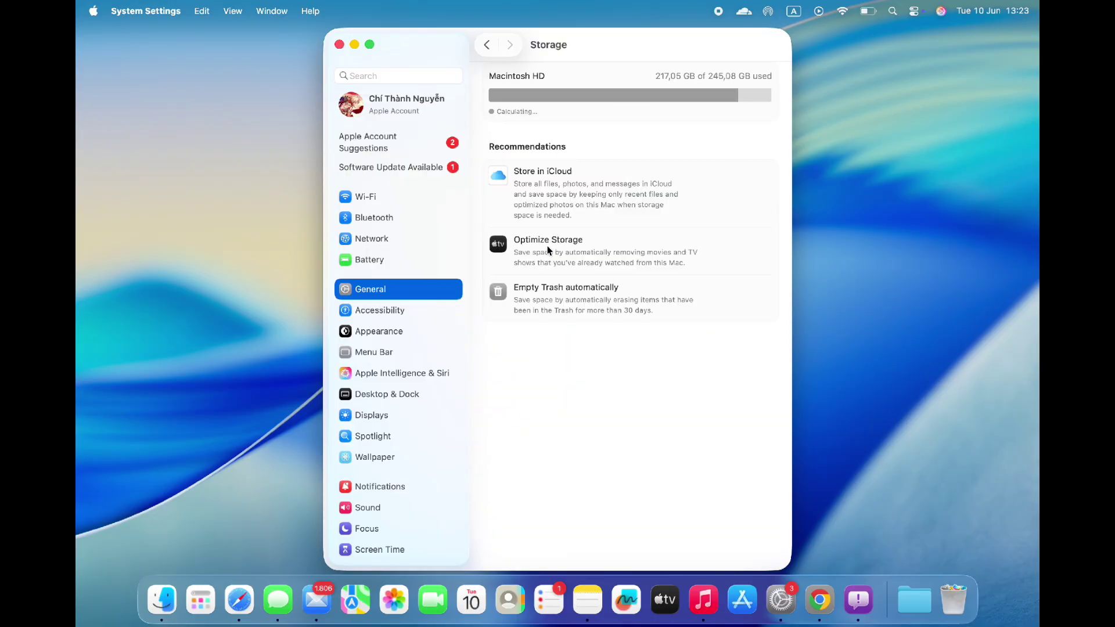
{"action": "left_click", "coordinate": [486, 47]}
{"action": "scroll", "coordinate": [521, 339], "scroll_direction": "down", "scroll_amount": 2}
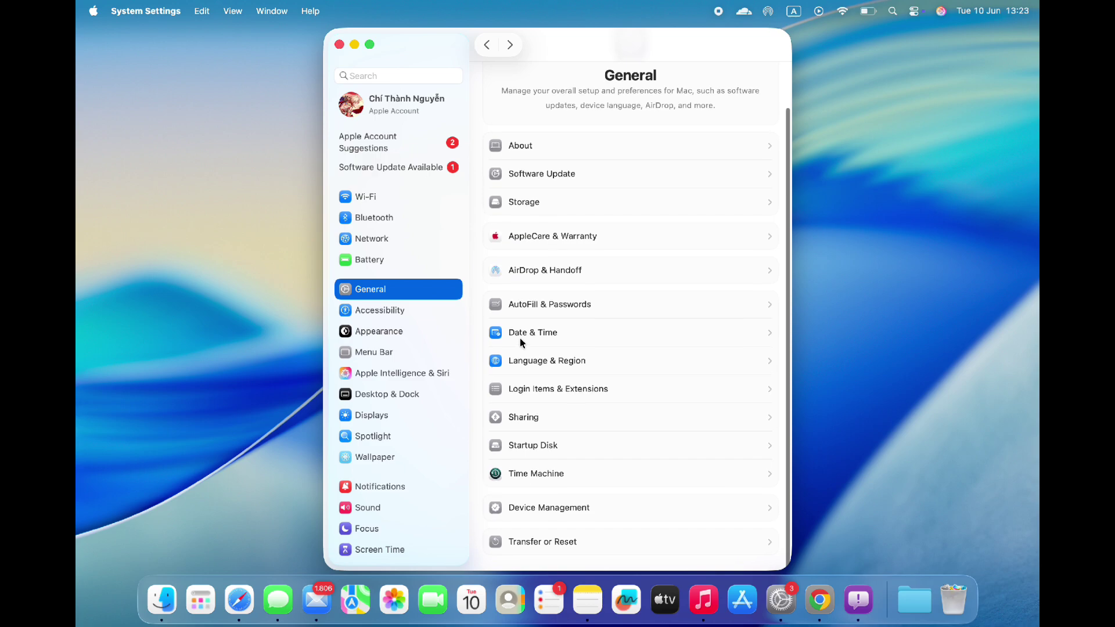
{"action": "left_click", "coordinate": [538, 448]}
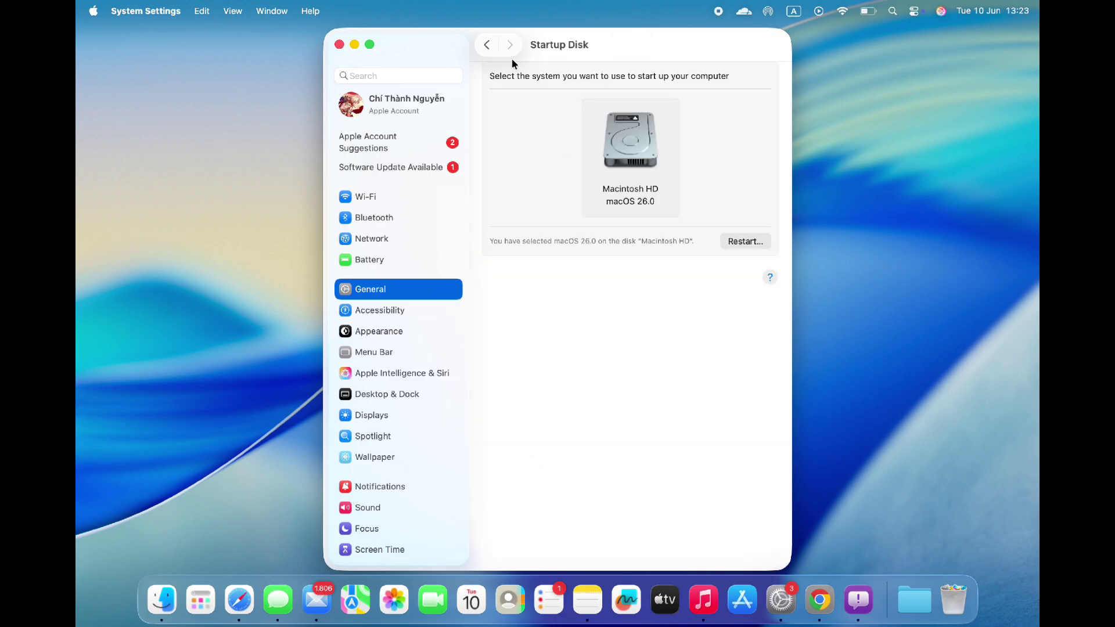
{"action": "left_click", "coordinate": [487, 45]}
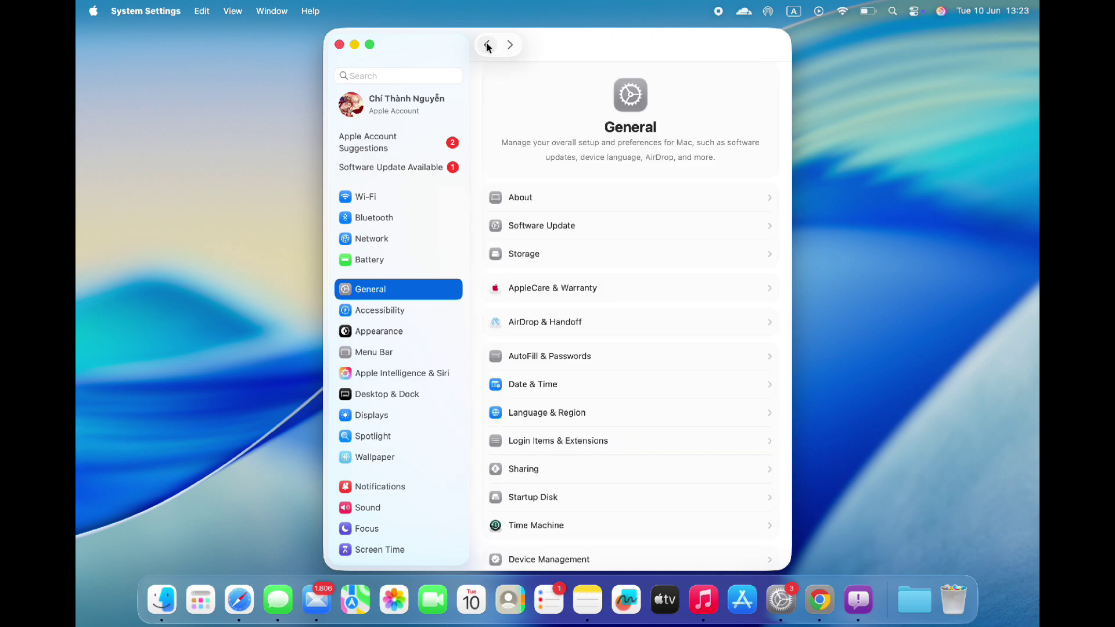
In the Appearance settings, choose the Dark appearance, try Dark icons with Auto and set the icon and widget style to Clear
{"action": "left_click", "coordinate": [398, 312]}
{"action": "left_click", "coordinate": [398, 330]}
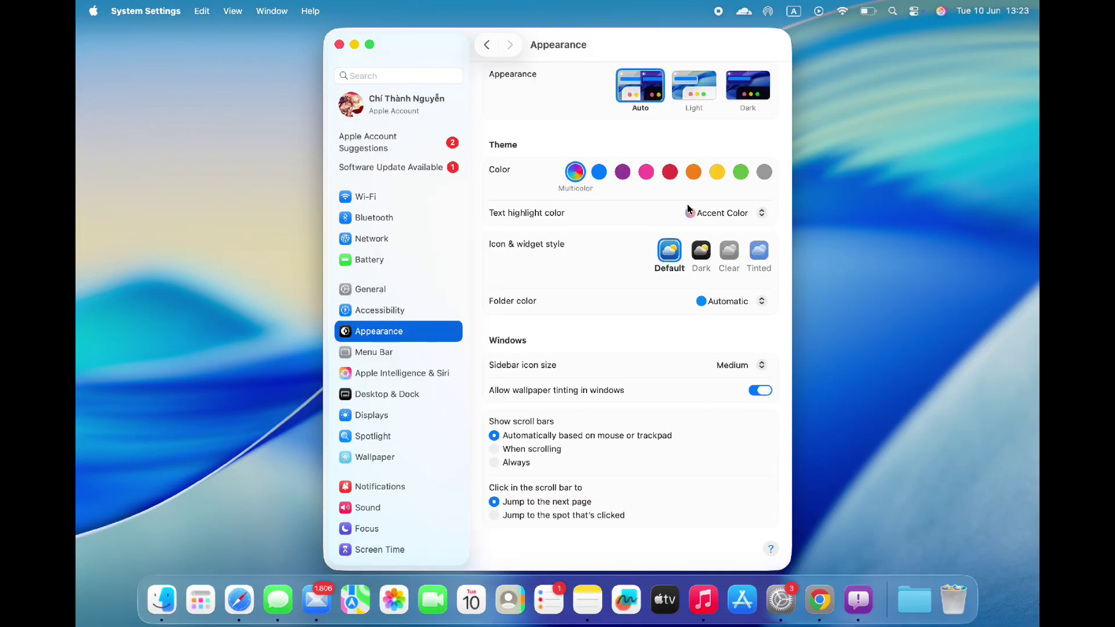
{"action": "left_click", "coordinate": [701, 254]}
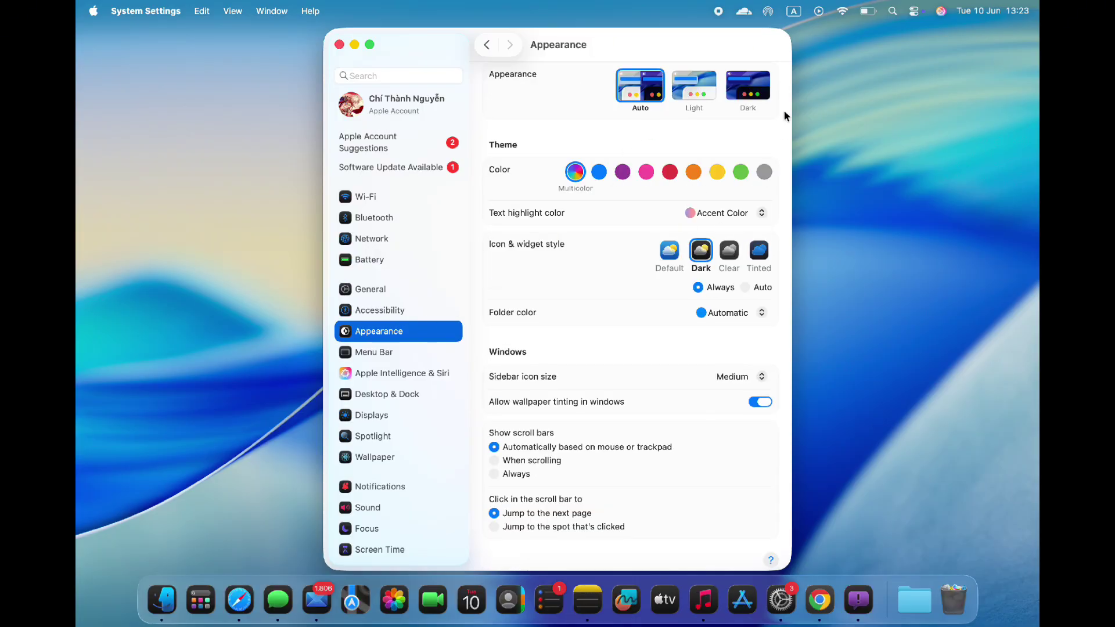
{"action": "left_click", "coordinate": [747, 85]}
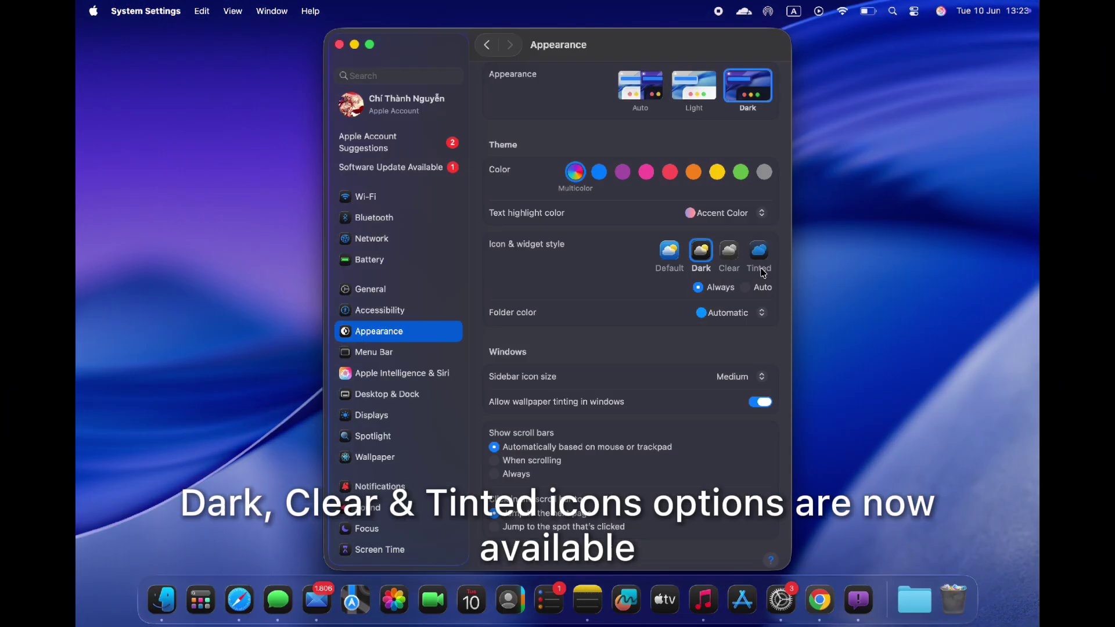
{"action": "left_click", "coordinate": [745, 290]}
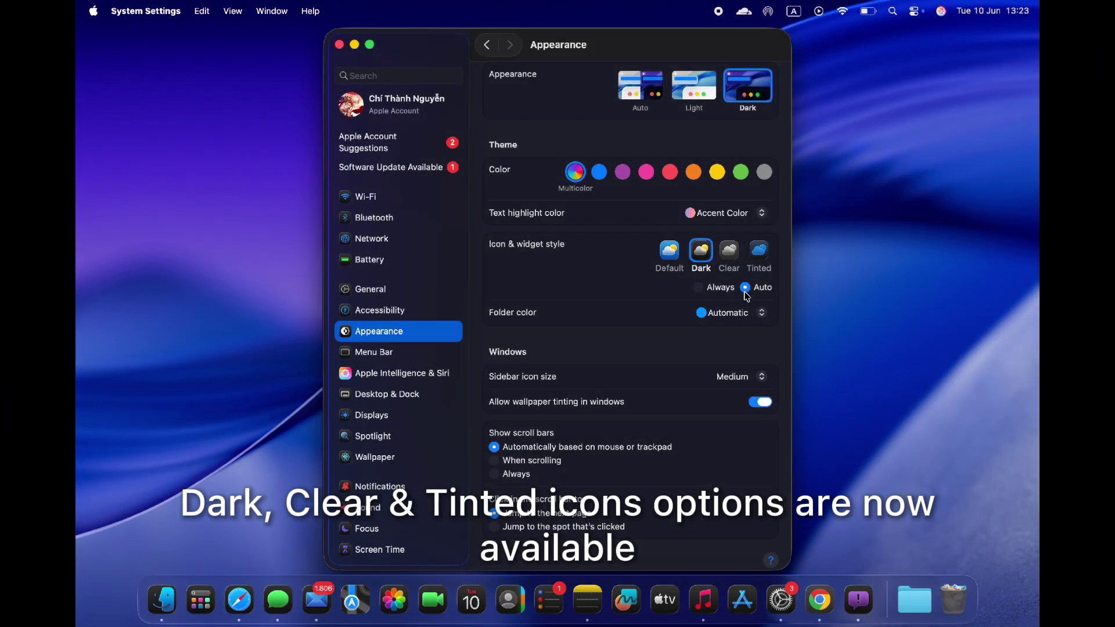
{"action": "left_click", "coordinate": [735, 250]}
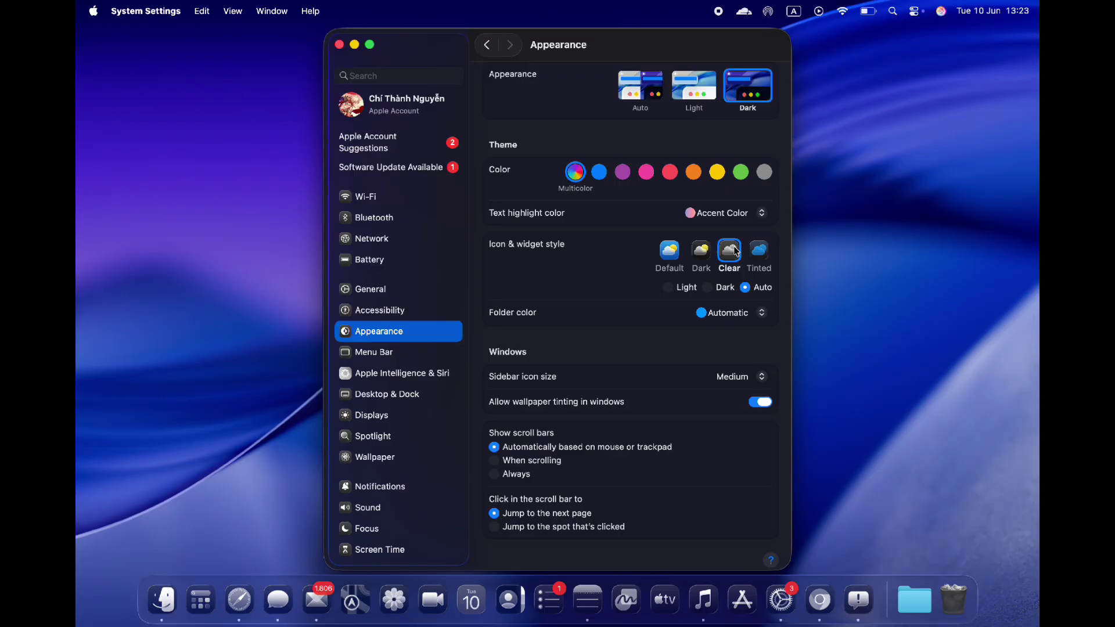
Open the Applications launcher and look through its app categories down to Other
{"action": "key", "text": "F4"}
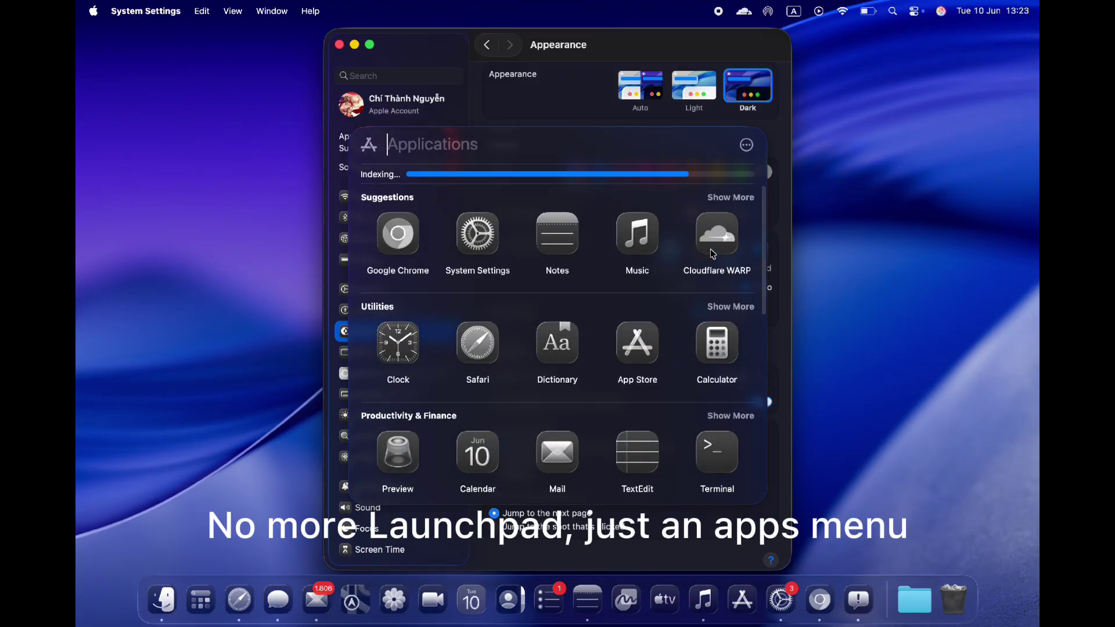
{"action": "scroll", "coordinate": [713, 254], "scroll_direction": "down", "scroll_amount": 8}
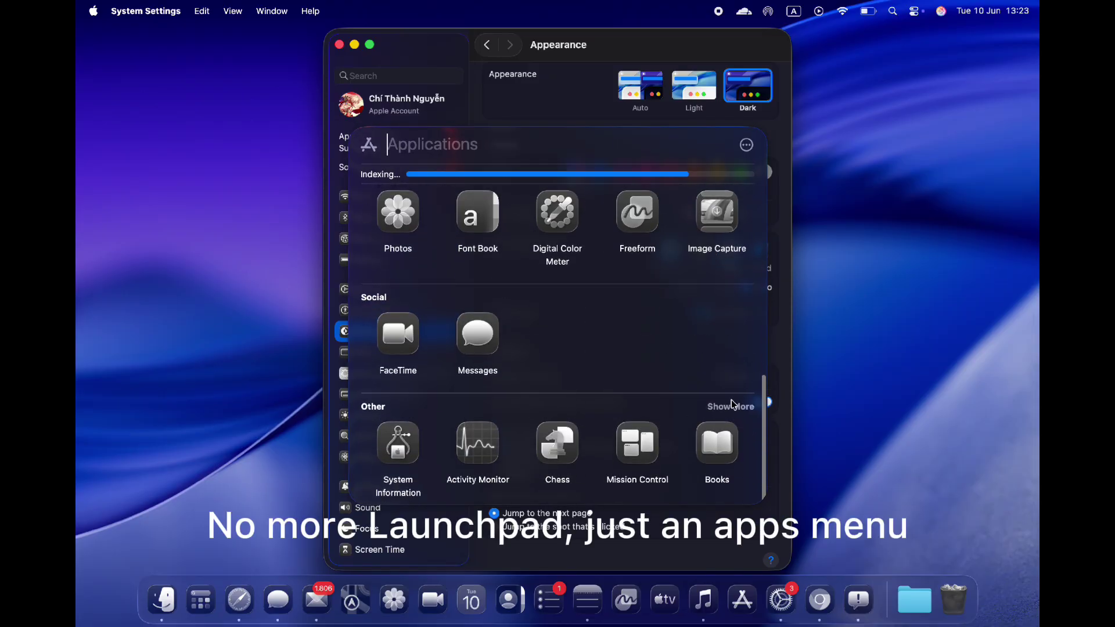
Expand the Other category in the Applications launcher, look through its apps and close the launcher
{"action": "left_click", "coordinate": [731, 406]}
{"action": "scroll", "coordinate": [677, 420], "scroll_direction": "down", "scroll_amount": 10}
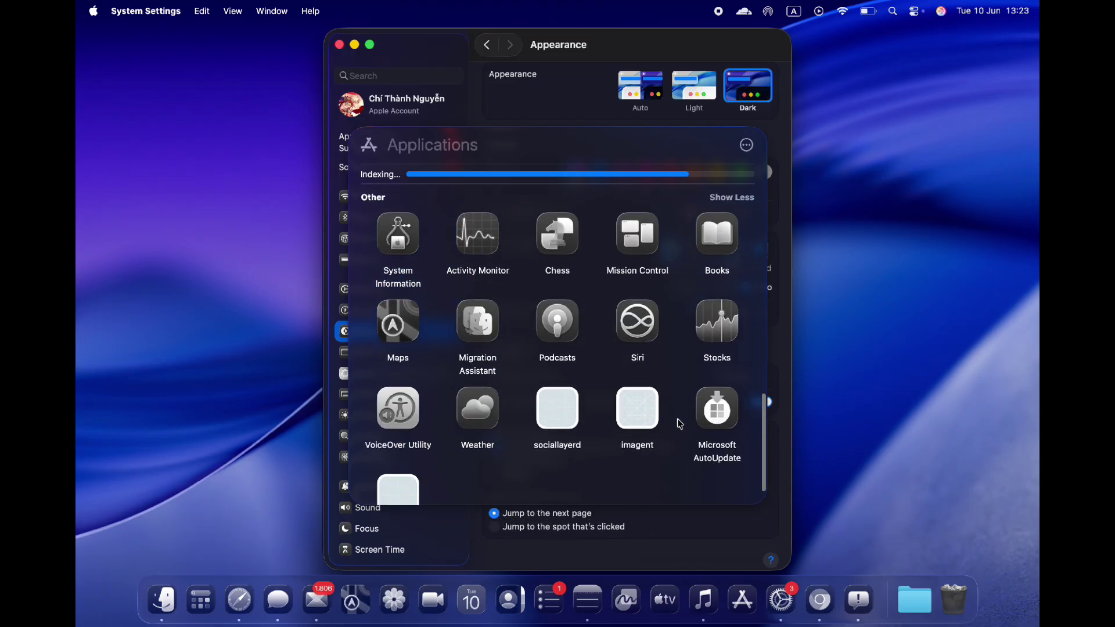
{"action": "scroll", "coordinate": [679, 423], "scroll_direction": "up", "scroll_amount": 20}
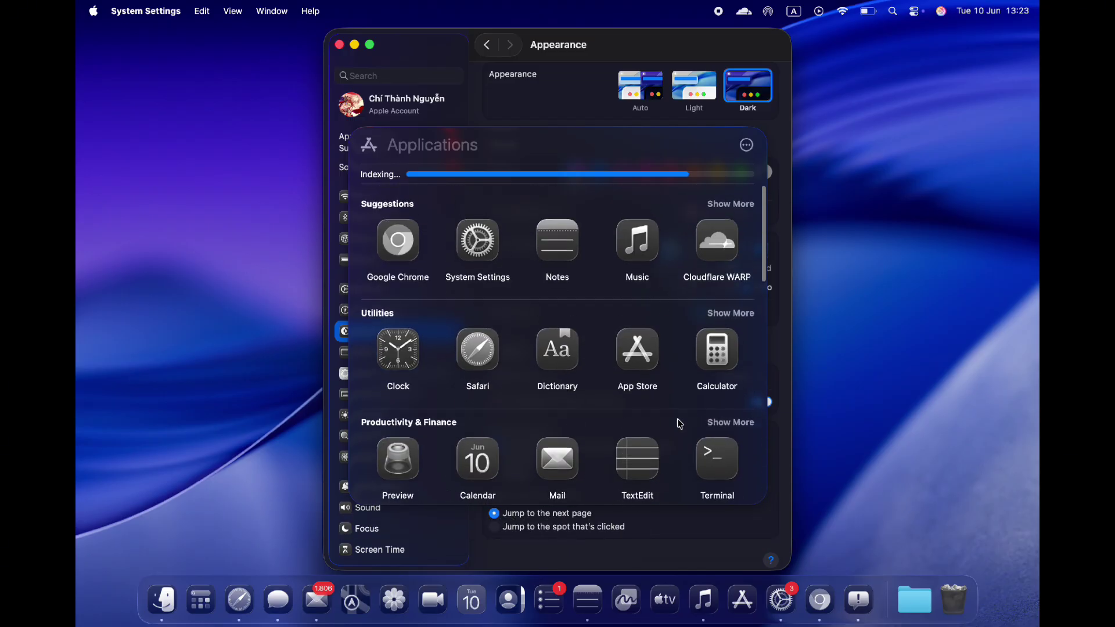
{"action": "left_click", "coordinate": [738, 198]}
{"action": "left_click", "coordinate": [586, 97]}
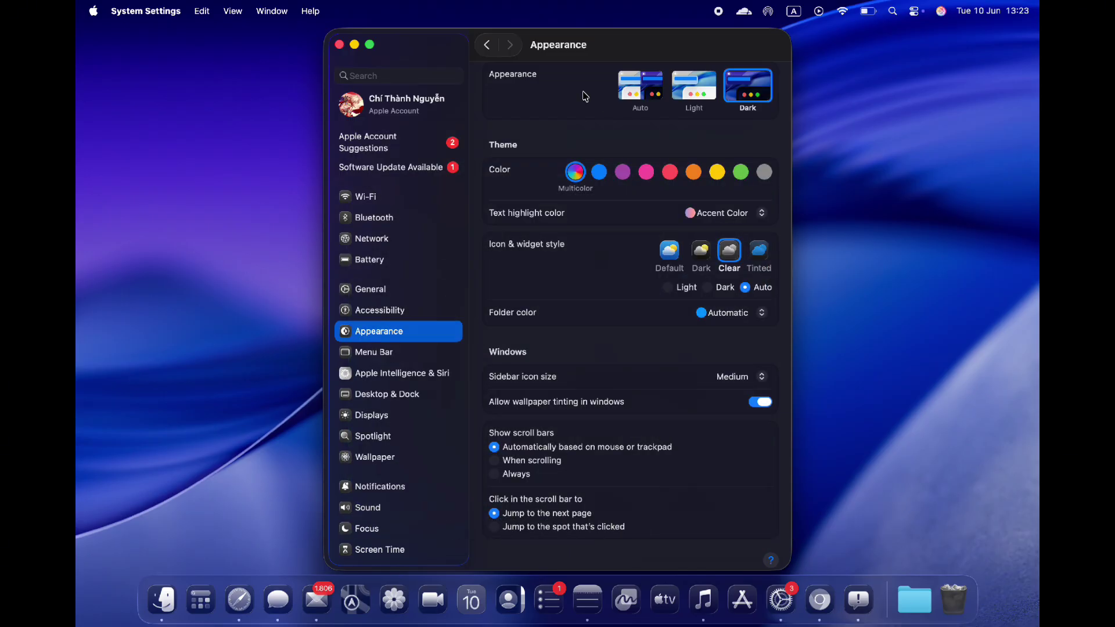
Try the Tinted and Default icon styles, choose Dark icons with Auto, and set the system appearance to Auto
{"action": "left_click", "coordinate": [760, 252]}
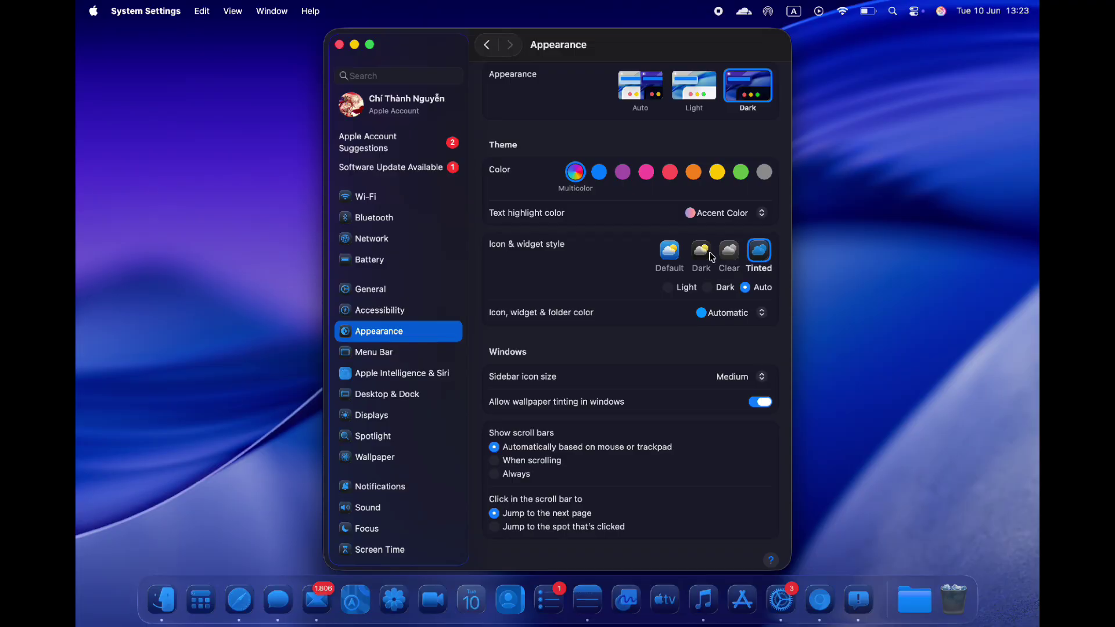
{"action": "left_click", "coordinate": [671, 253]}
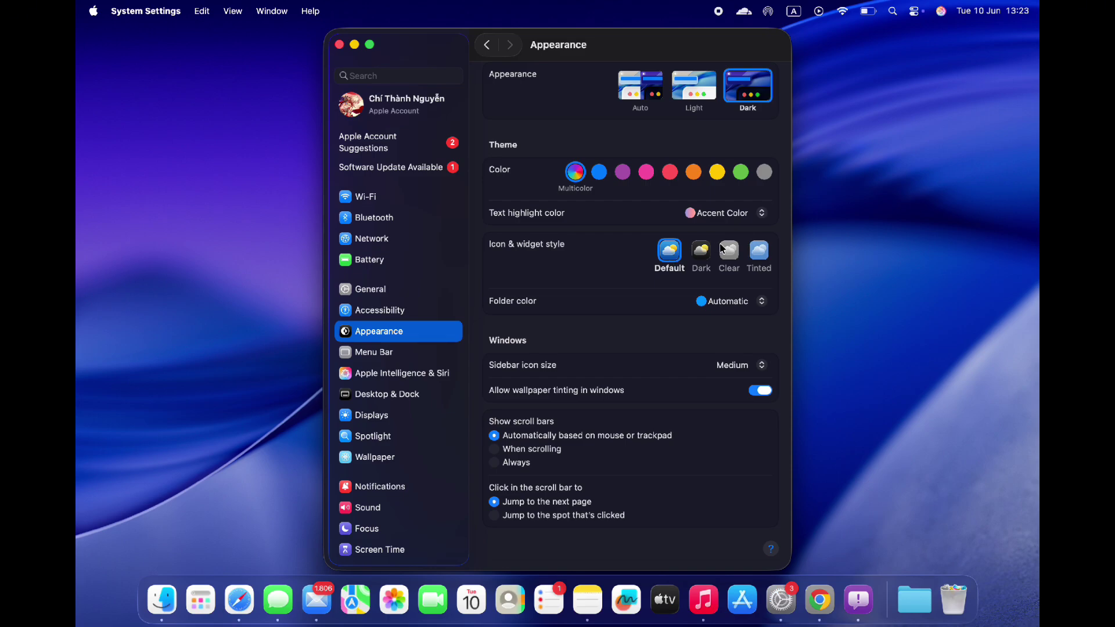
{"action": "left_click", "coordinate": [702, 252]}
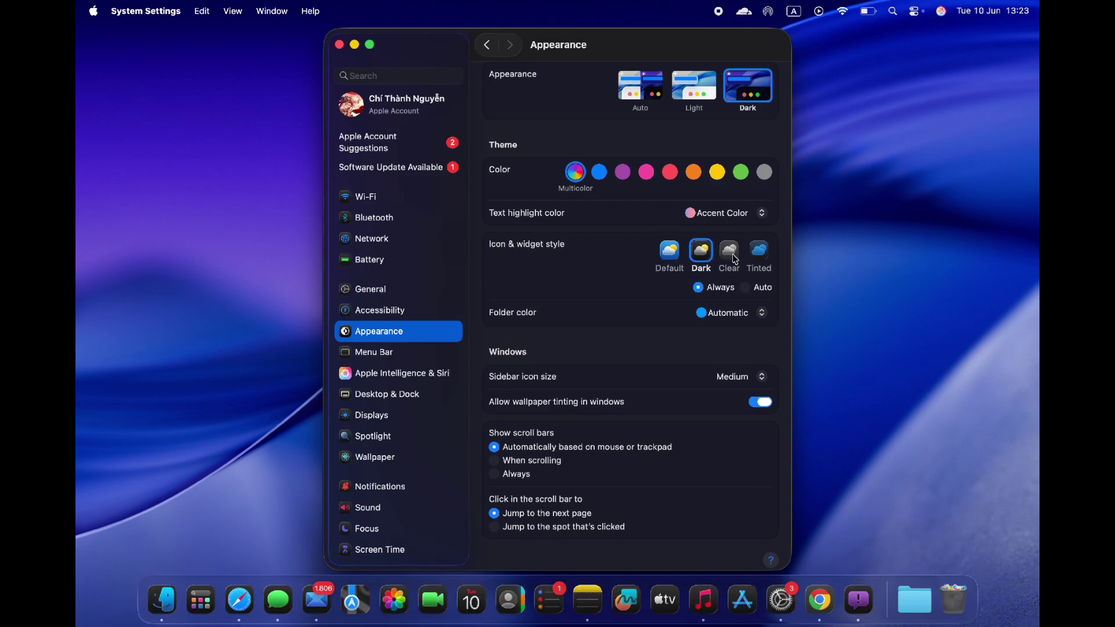
{"action": "left_click", "coordinate": [655, 97]}
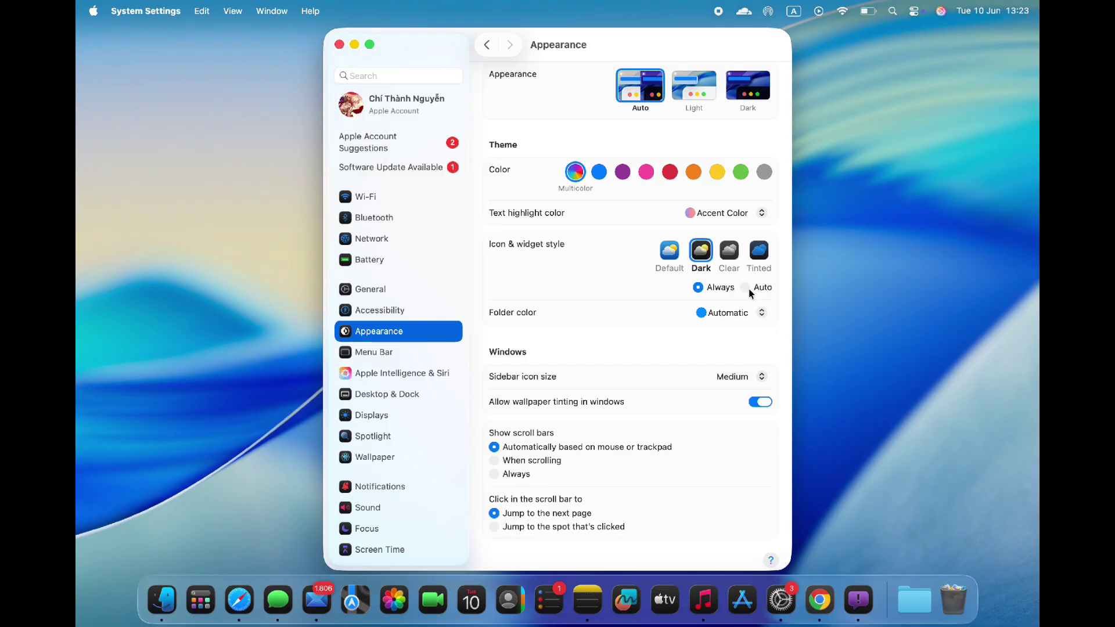
{"action": "left_click", "coordinate": [747, 288]}
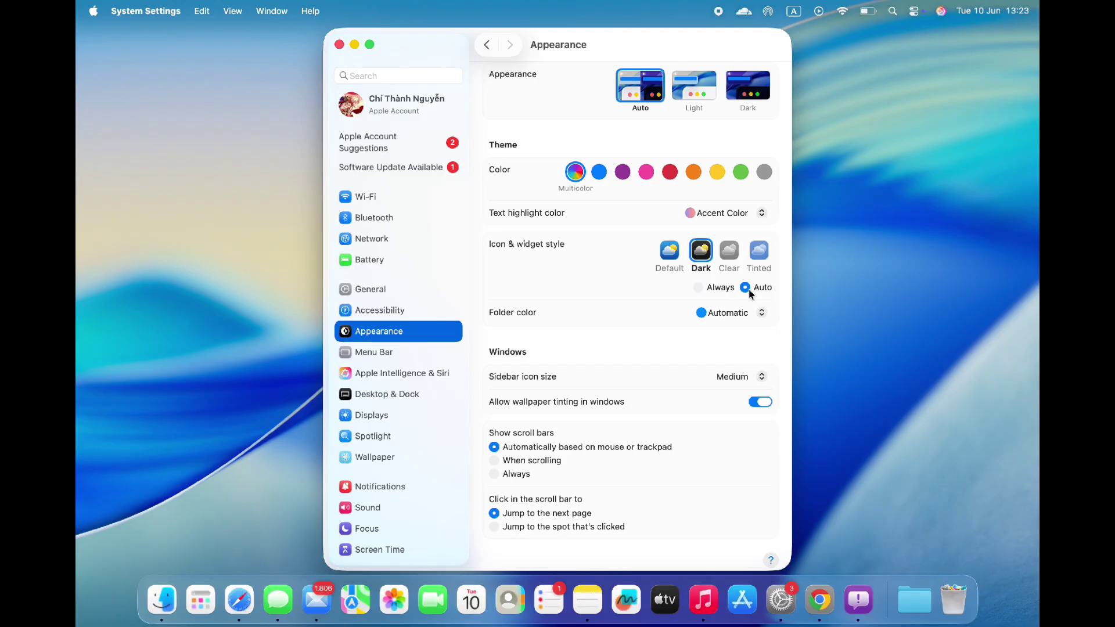
Try the Small and Large sidebar icon sizes and set the size back to Medium
{"action": "left_click", "coordinate": [733, 377]}
{"action": "left_click", "coordinate": [730, 358]}
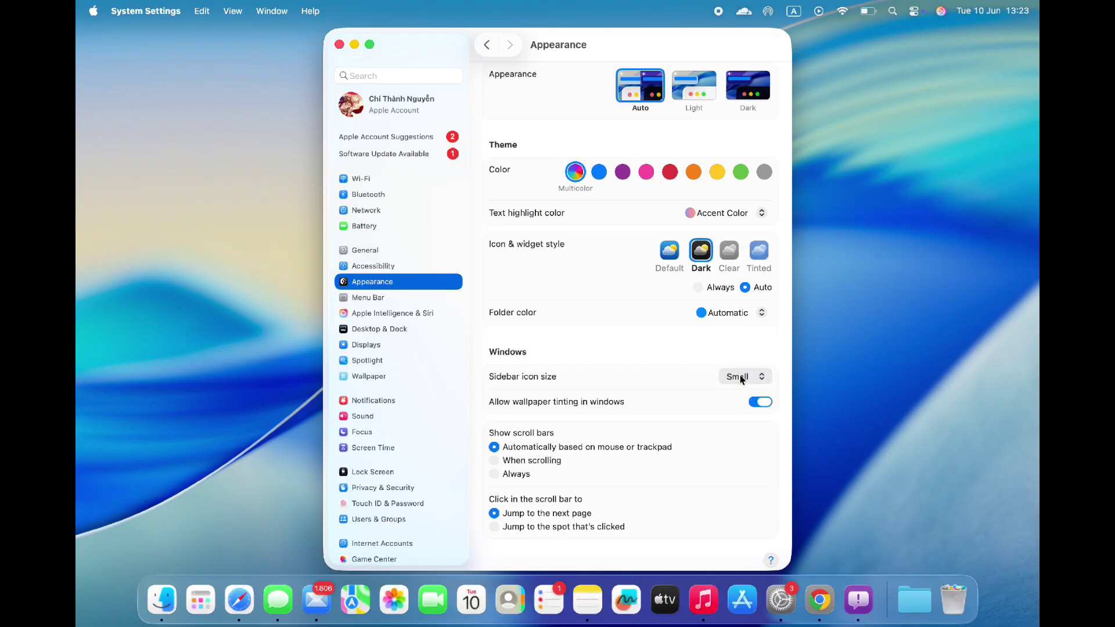
{"action": "left_click", "coordinate": [740, 378]}
{"action": "left_click", "coordinate": [742, 408]}
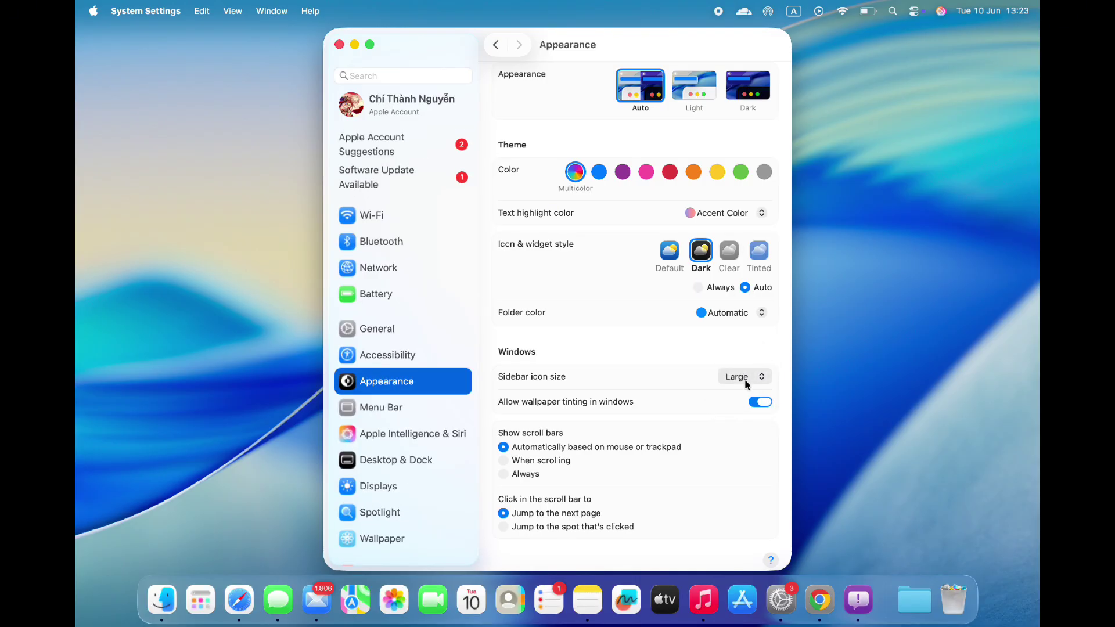
{"action": "left_click", "coordinate": [745, 379]}
{"action": "left_click", "coordinate": [746, 360]}
View the Menu Bar and Apple Intelligence & Siri settings and open the Desktop & Dock settings
{"action": "left_click", "coordinate": [414, 353]}
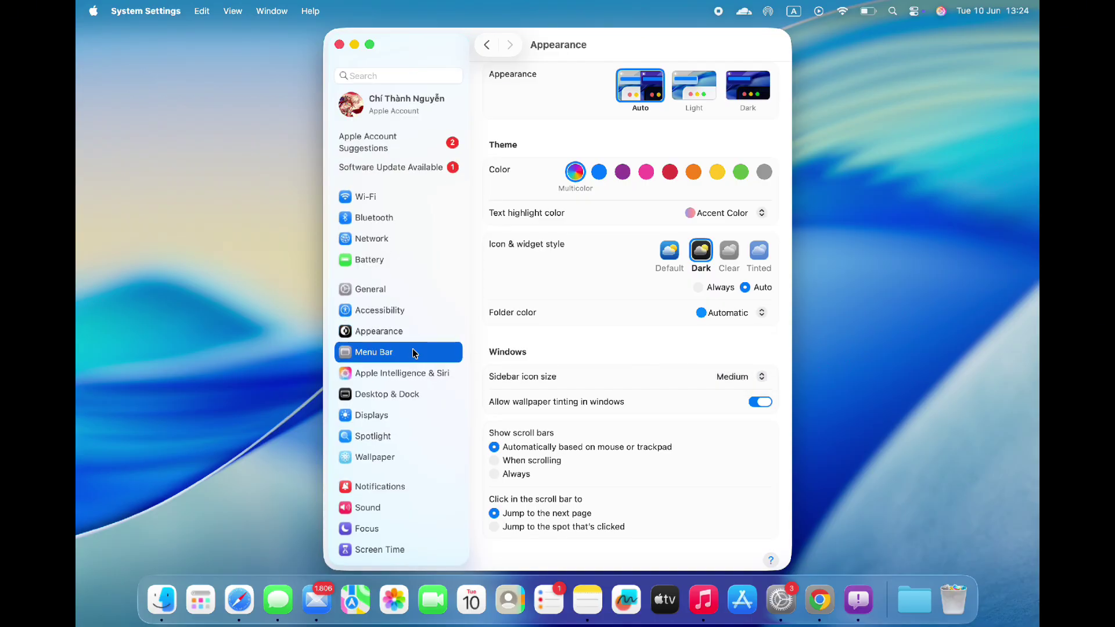
{"action": "left_click", "coordinate": [409, 369]}
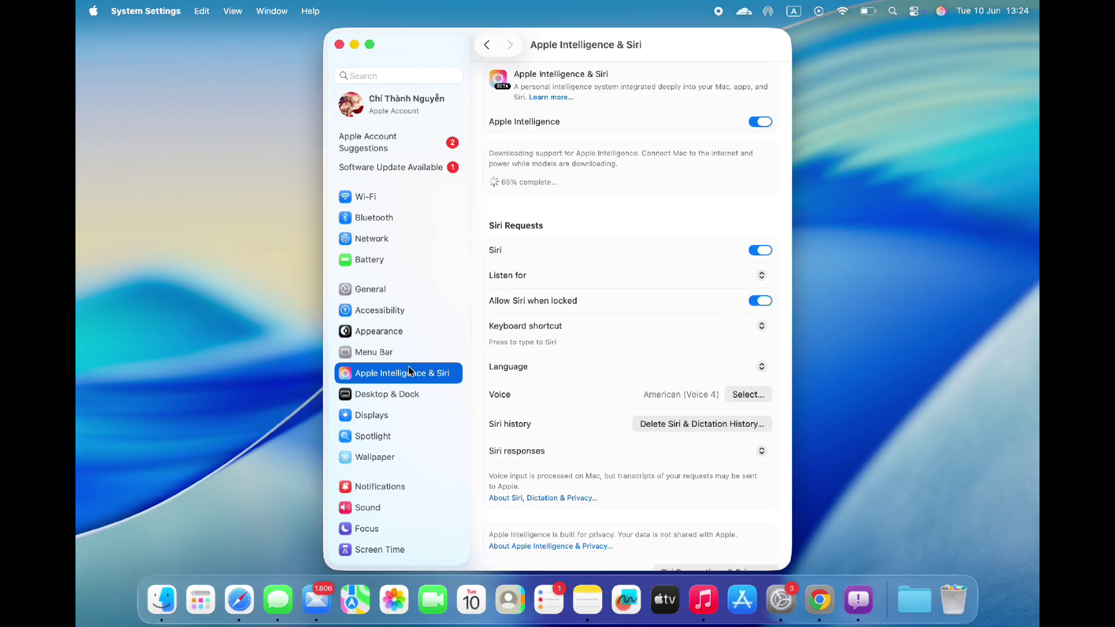
{"action": "left_click", "coordinate": [393, 393]}
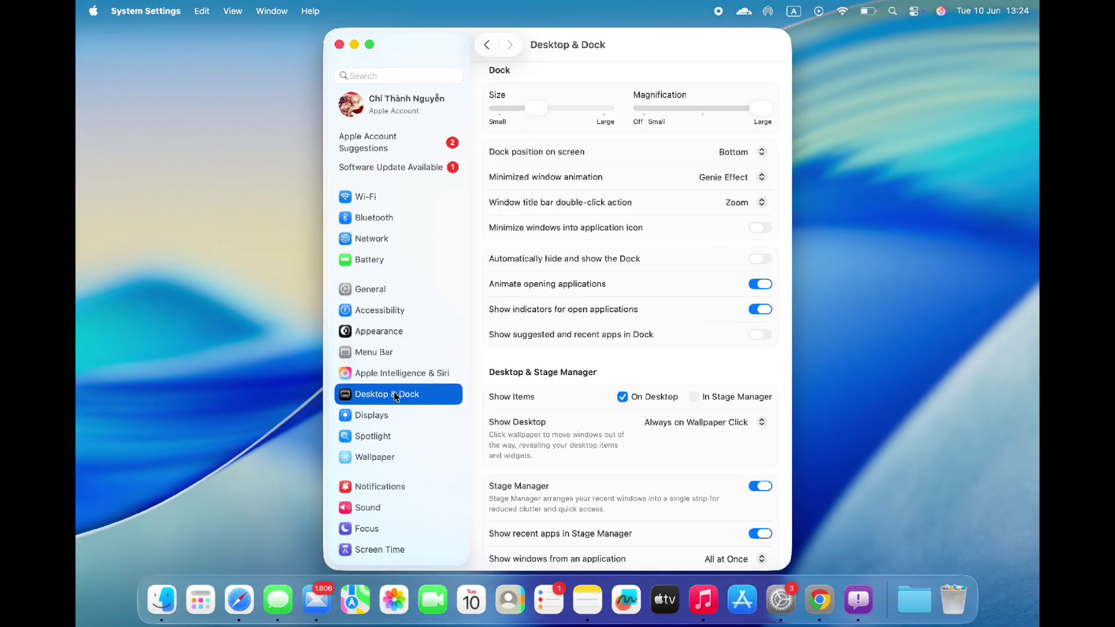
Set the Dock size to the Large end of its range, and reveal the desktop and bring the window back
{"action": "left_click_drag", "start_coordinate": [537, 110], "coordinate": [610, 123]}
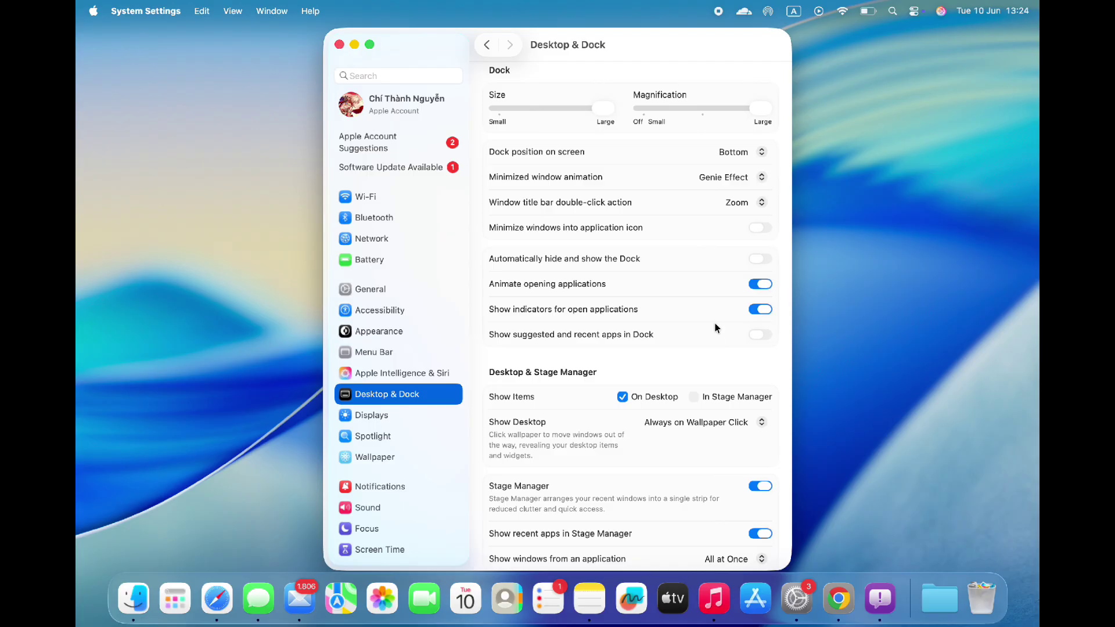
{"action": "left_click", "coordinate": [887, 259]}
{"action": "left_click", "coordinate": [887, 259]}
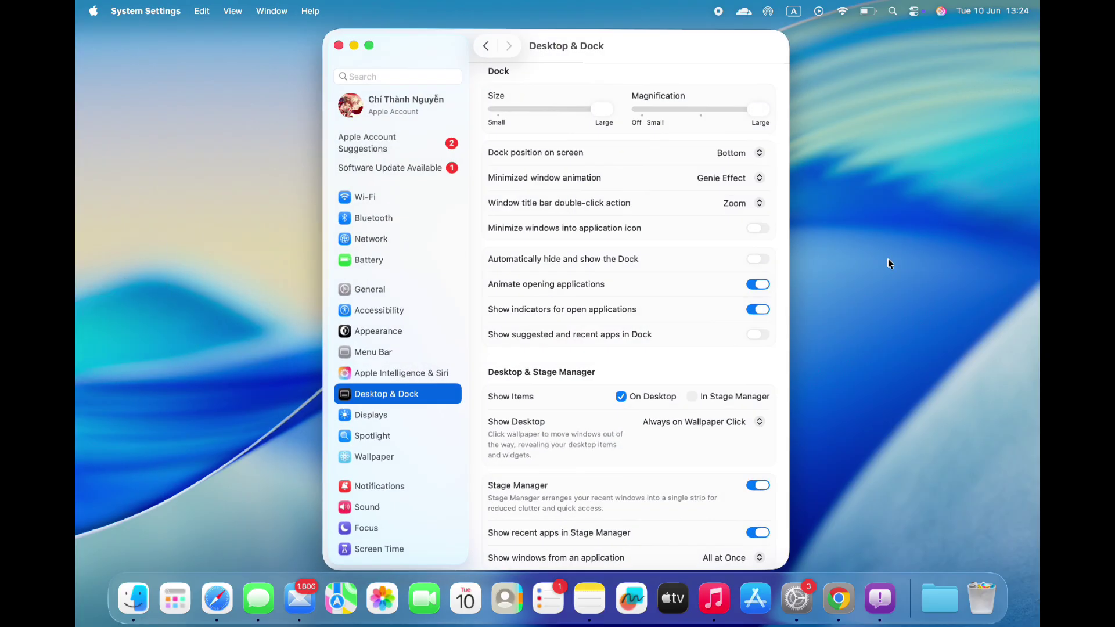
Try Scale Effect as the minimized window animation by minimizing and restoring the settings window, and switch back to Genie Effect
{"action": "left_click", "coordinate": [737, 180]}
{"action": "left_click", "coordinate": [735, 189]}
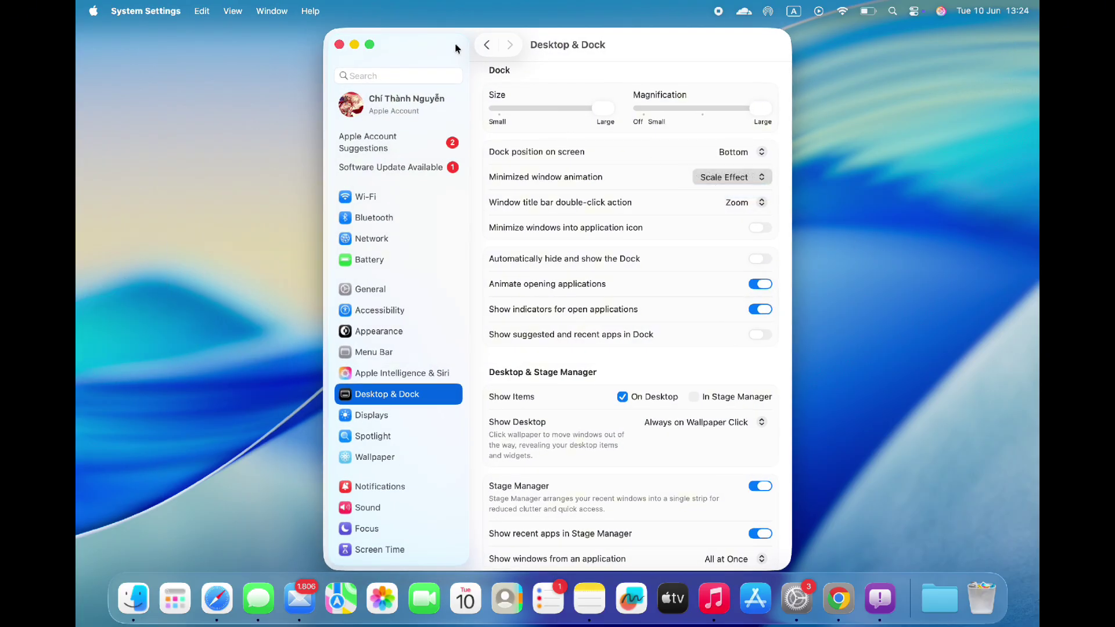
{"action": "left_click", "coordinate": [352, 44]}
{"action": "left_click", "coordinate": [162, 272]}
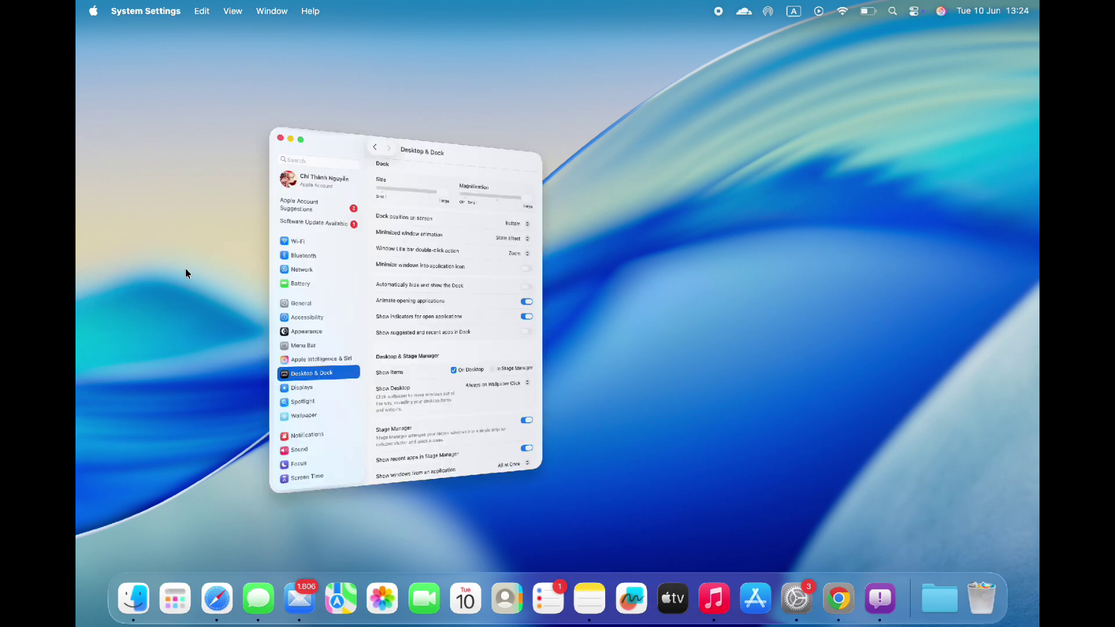
{"action": "left_click", "coordinate": [729, 176]}
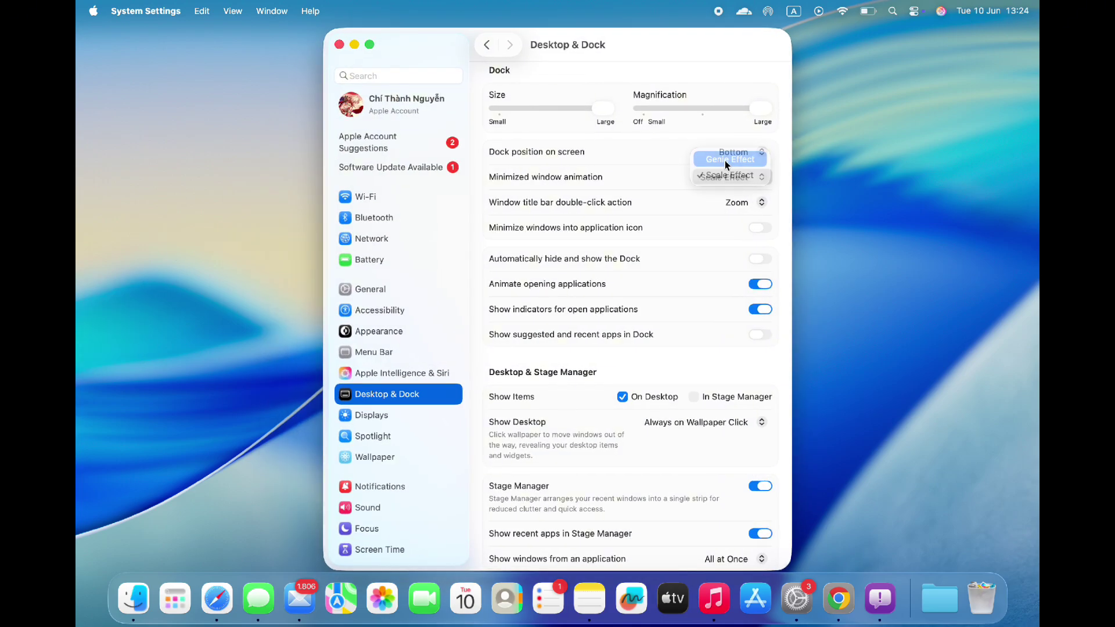
{"action": "left_click", "coordinate": [726, 160]}
Try the Dock position on screen as Right and Left and return it to Bottom
{"action": "left_click", "coordinate": [750, 157]}
{"action": "left_click", "coordinate": [750, 163]}
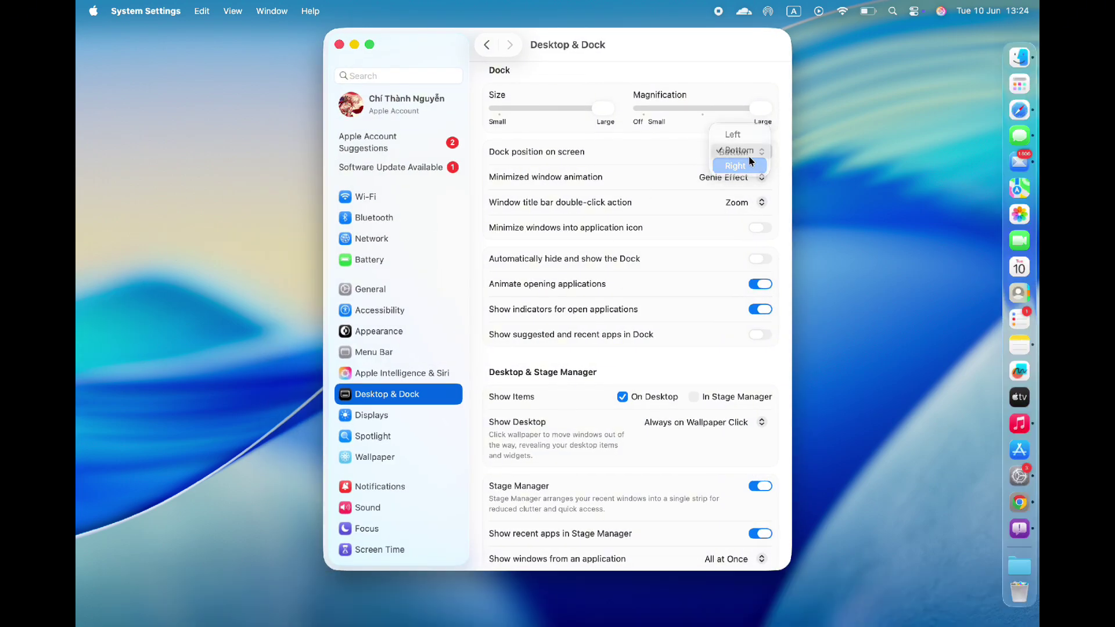
{"action": "left_click", "coordinate": [750, 154]}
{"action": "left_click", "coordinate": [750, 119]}
{"action": "left_click", "coordinate": [750, 152]}
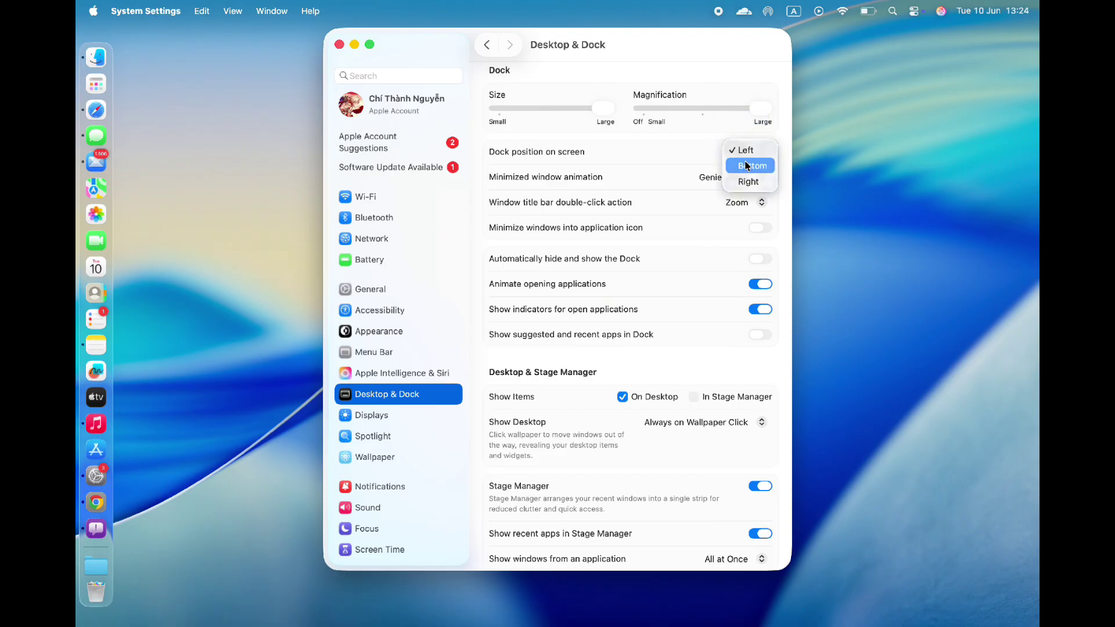
{"action": "left_click", "coordinate": [749, 168]}
Look through the Stage Manager, Widgets, Windows and Mission Control options of the Desktop & Dock settings
{"action": "scroll", "coordinate": [681, 414], "scroll_direction": "down", "scroll_amount": 10}
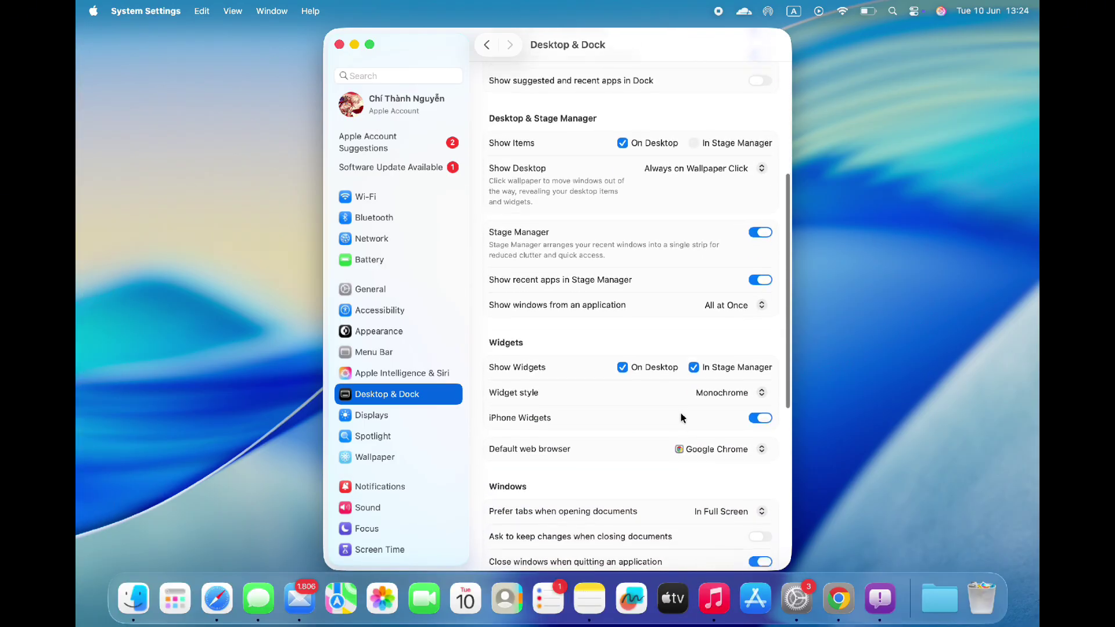
{"action": "scroll", "coordinate": [680, 414], "scroll_direction": "down", "scroll_amount": 3}
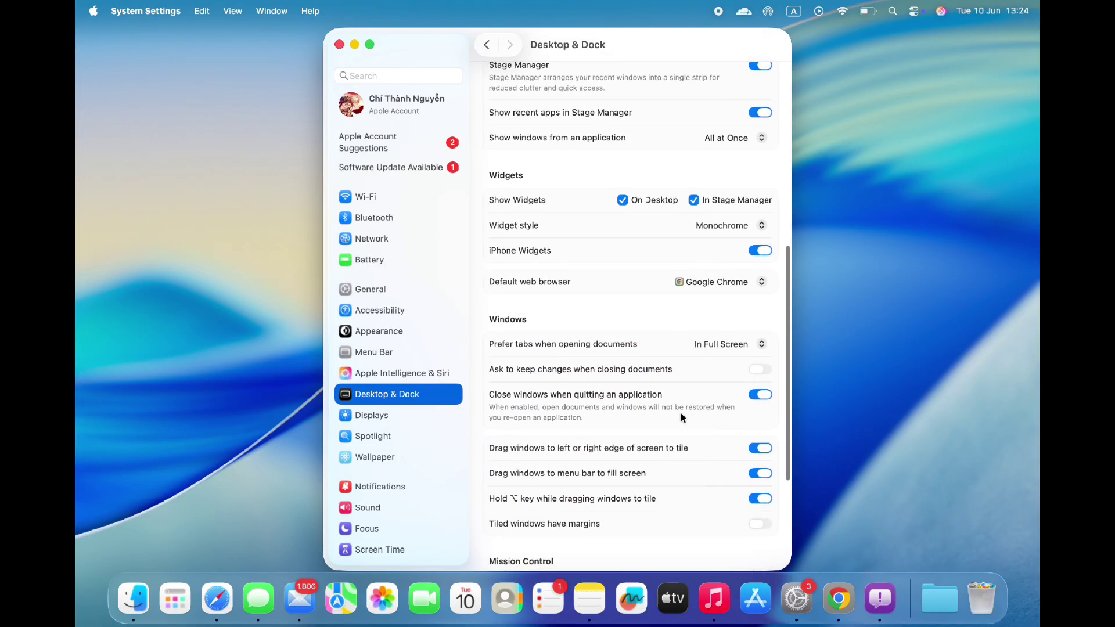
{"action": "left_click", "coordinate": [765, 231]}
{"action": "left_click", "coordinate": [678, 304]}
{"action": "scroll", "coordinate": [681, 308], "scroll_direction": "down", "scroll_amount": 6}
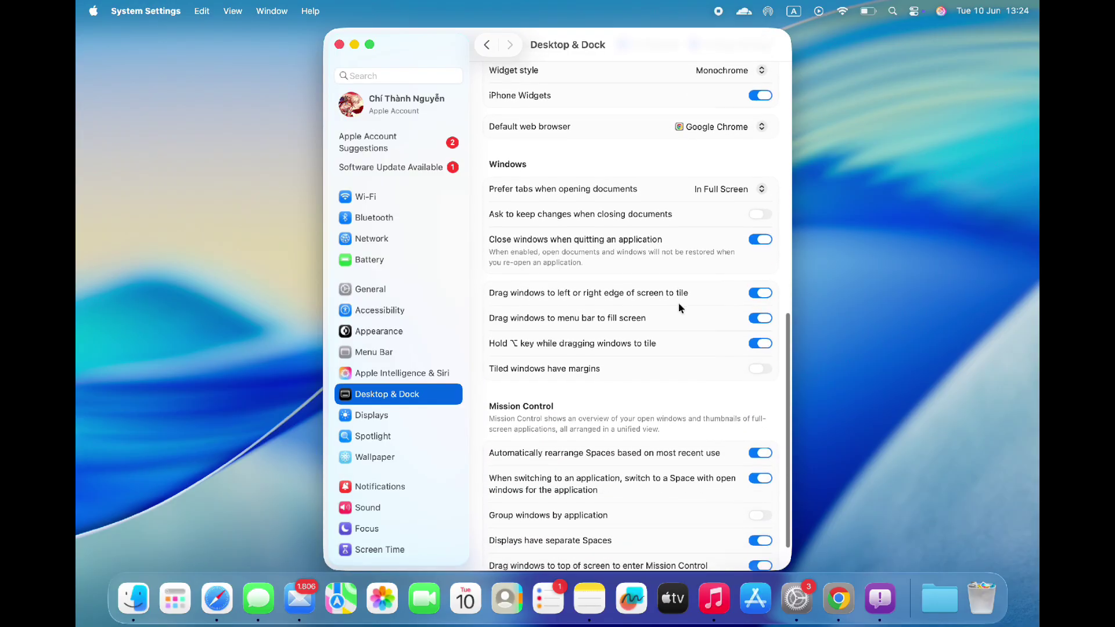
Try the 1710 × 1112 resolution in the Displays settings and switch back to 1470 × 956 (Default)
{"action": "left_click", "coordinate": [408, 413]}
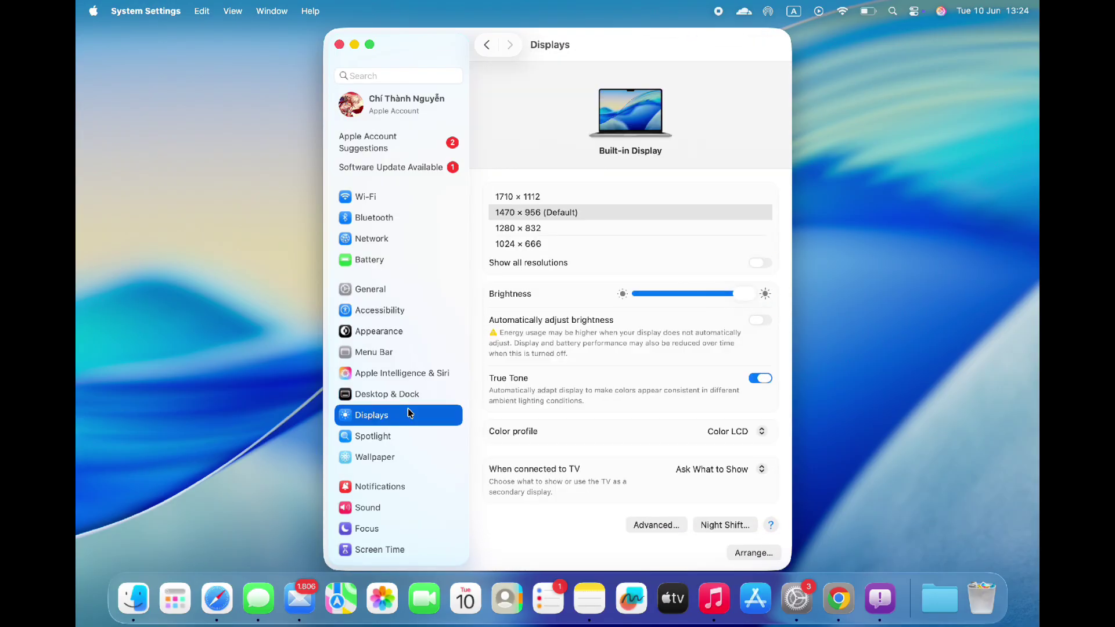
{"action": "left_click", "coordinate": [540, 196]}
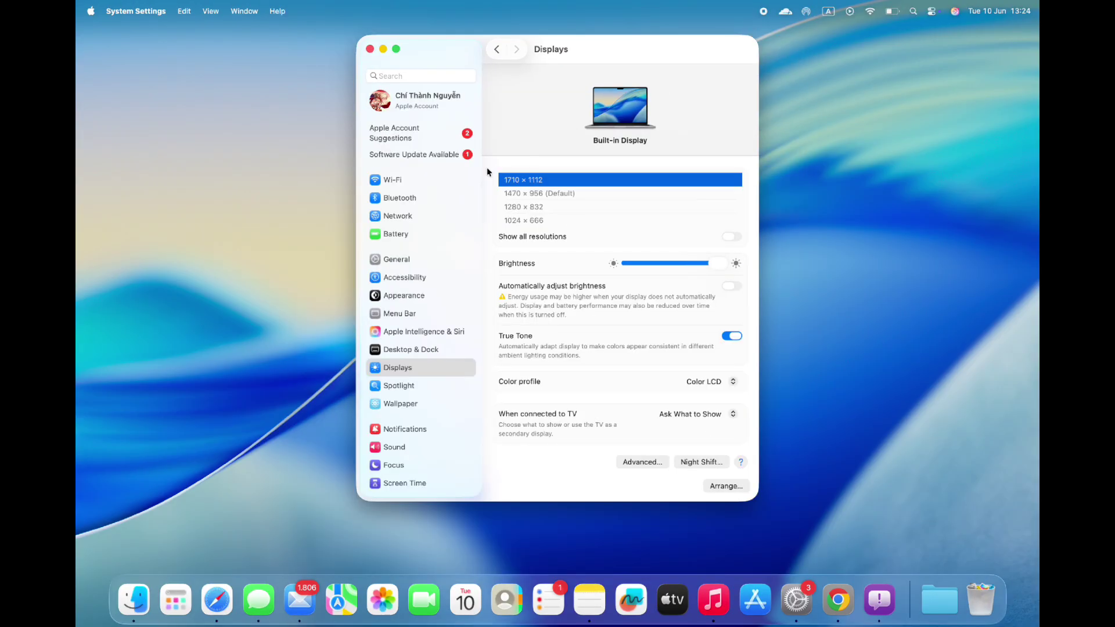
{"action": "left_click", "coordinate": [514, 194]}
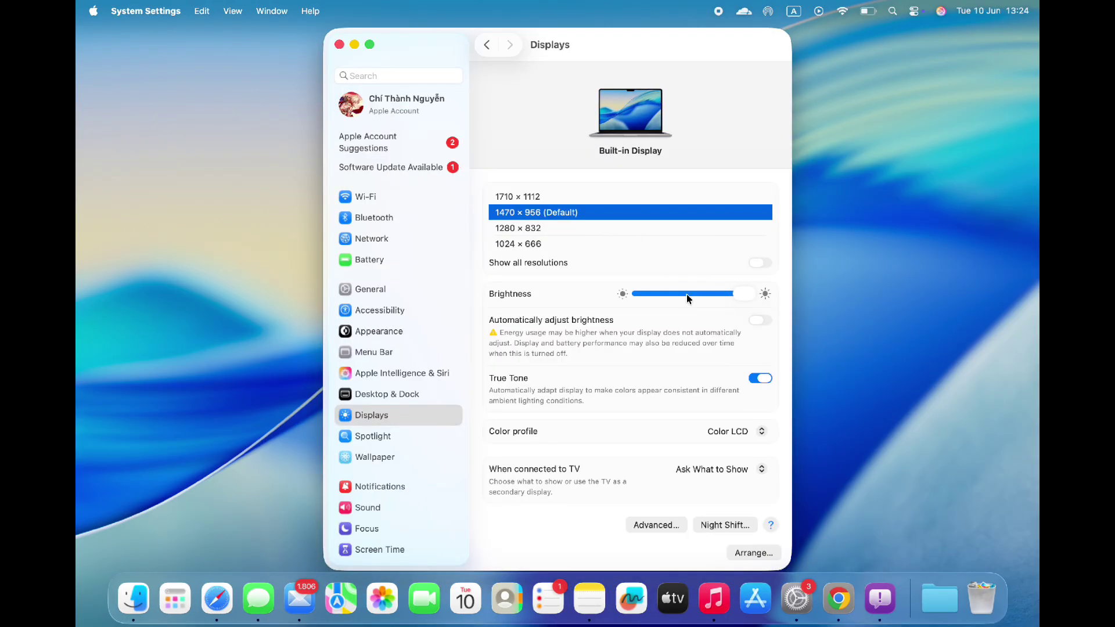
View the advanced display options, the choices for a connected TV, the display arrangement and the brightness control
{"action": "left_click", "coordinate": [642, 523]}
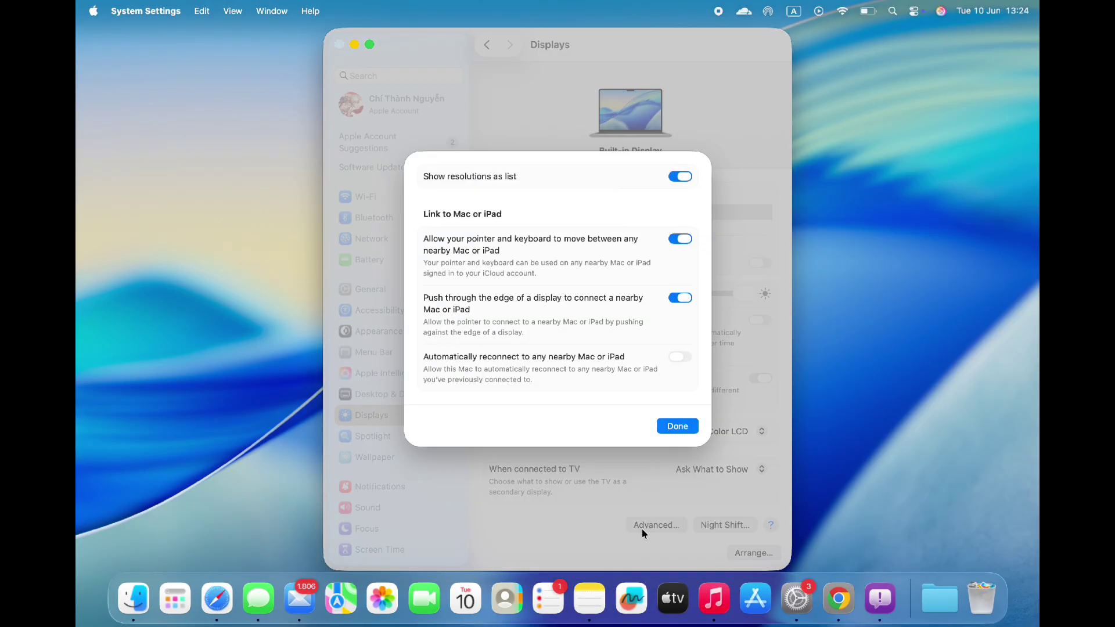
{"action": "left_click", "coordinate": [677, 426]}
{"action": "left_click", "coordinate": [726, 469]}
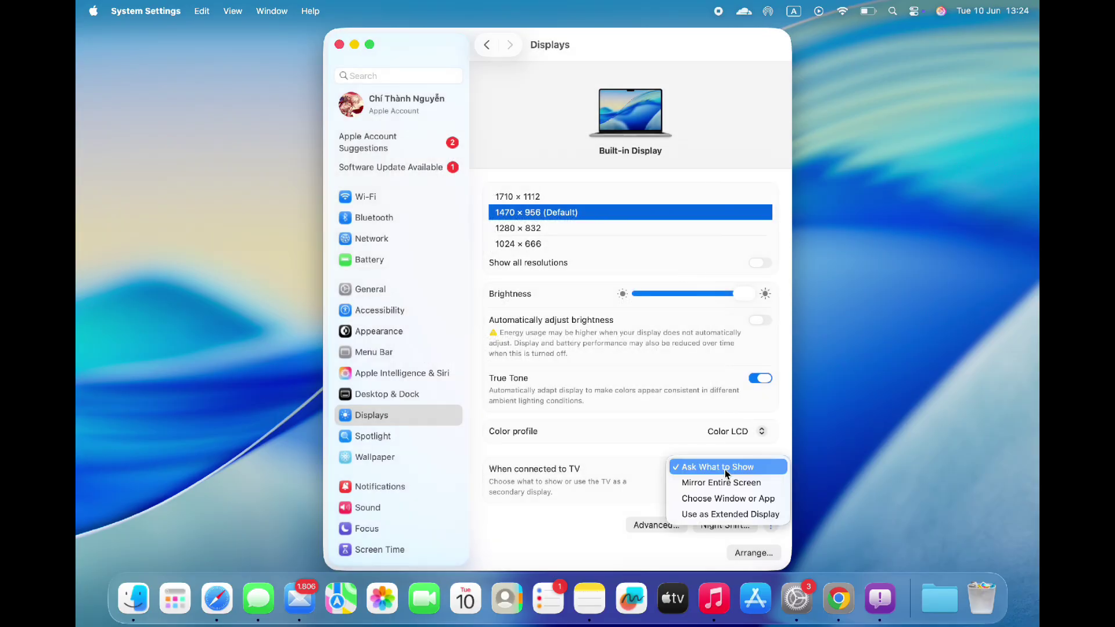
{"action": "left_click", "coordinate": [725, 471]}
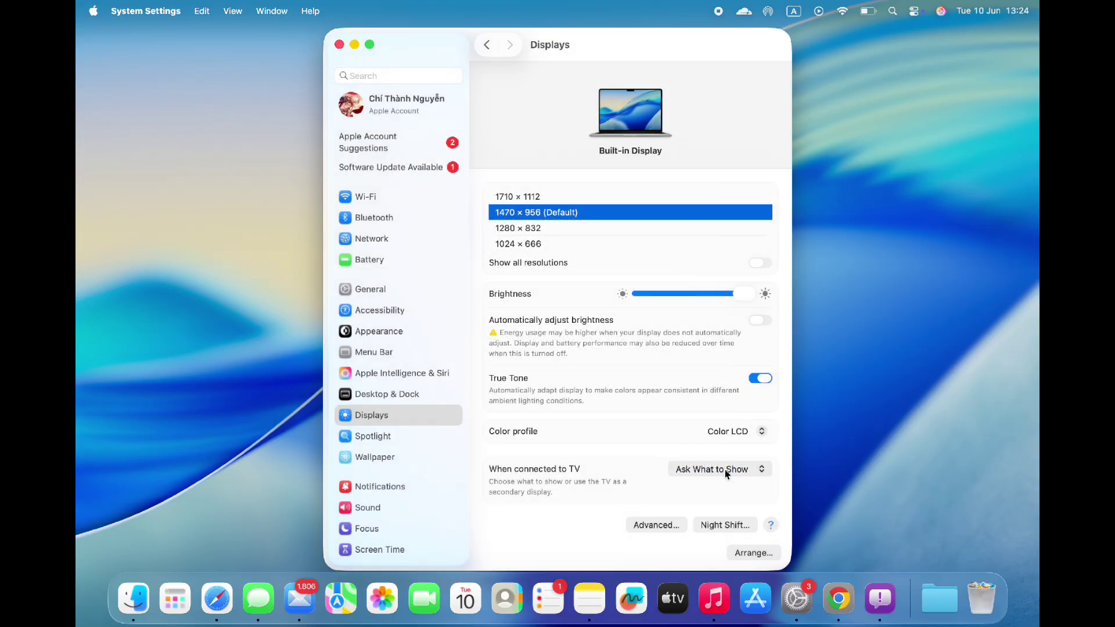
{"action": "left_click", "coordinate": [746, 556]}
{"action": "left_click", "coordinate": [720, 403]}
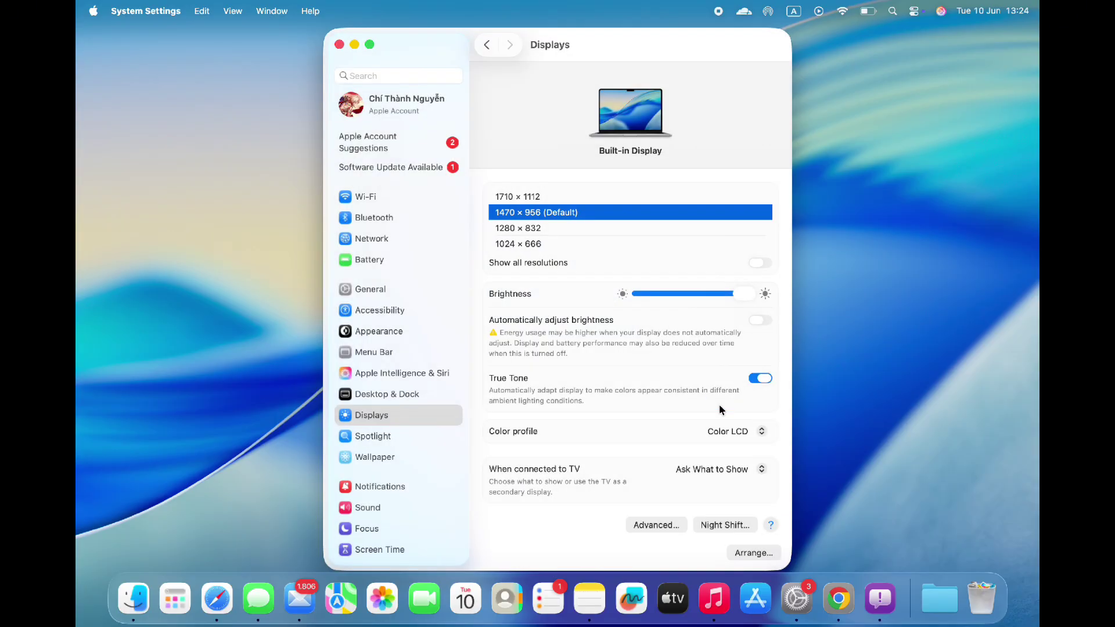
{"action": "mouse_move", "coordinate": [722, 298]}
{"action": "left_mouse_down"}
{"action": "mouse_move", "coordinate": [699, 293]}
{"action": "mouse_move", "coordinate": [720, 295]}
{"action": "left_mouse_up"}
Browse the available wallpaper collections in the Wallpaper settings
{"action": "left_click", "coordinate": [401, 458]}
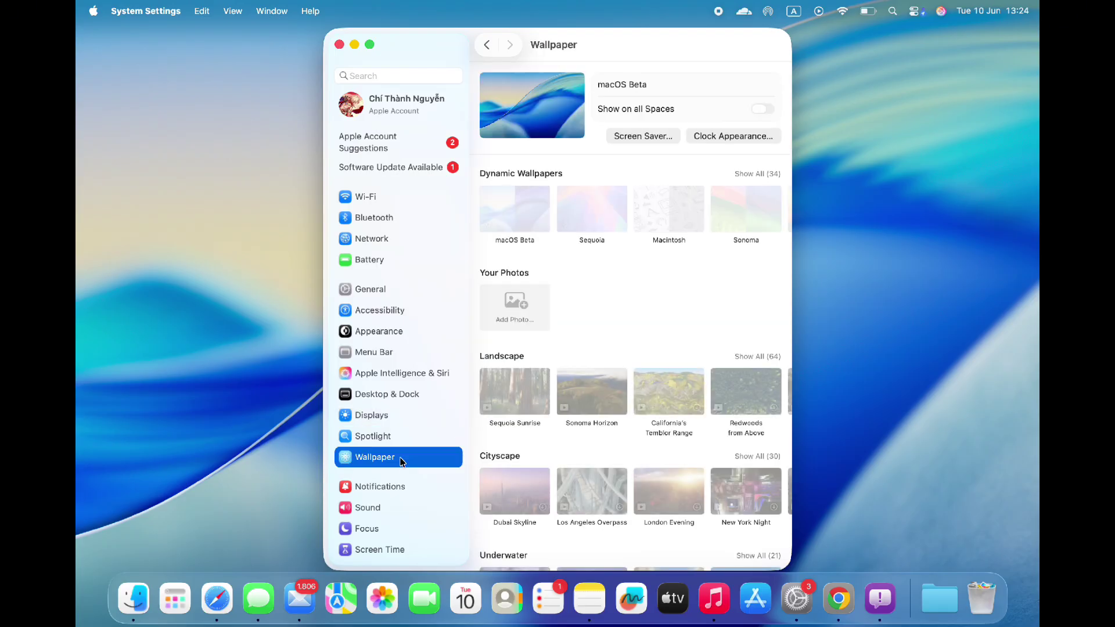
{"action": "scroll", "coordinate": [566, 231], "scroll_direction": "down", "scroll_amount": 10}
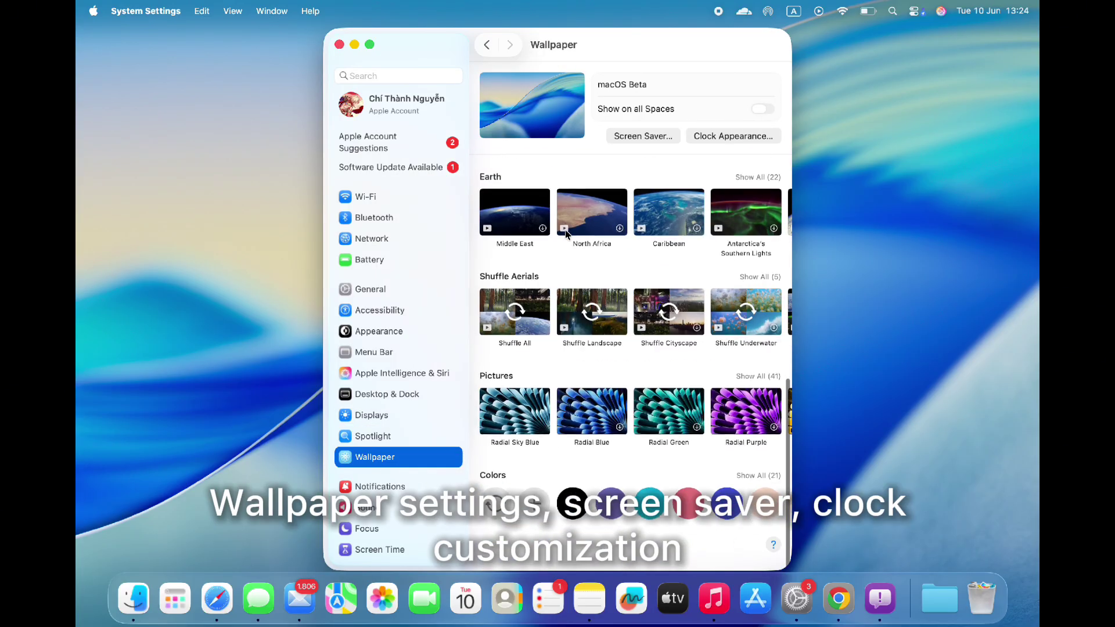
{"action": "scroll", "coordinate": [565, 221], "scroll_direction": "up", "scroll_amount": 15}
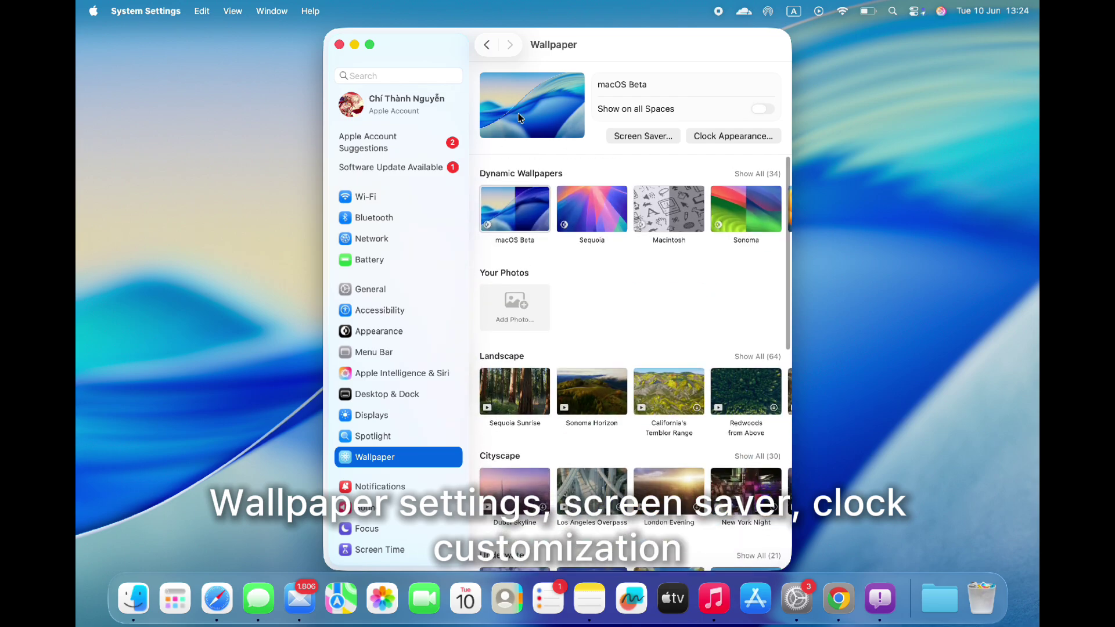
Set the custom screen saver to macOS Beta and recheck the screen saver options
{"action": "left_click", "coordinate": [667, 137]}
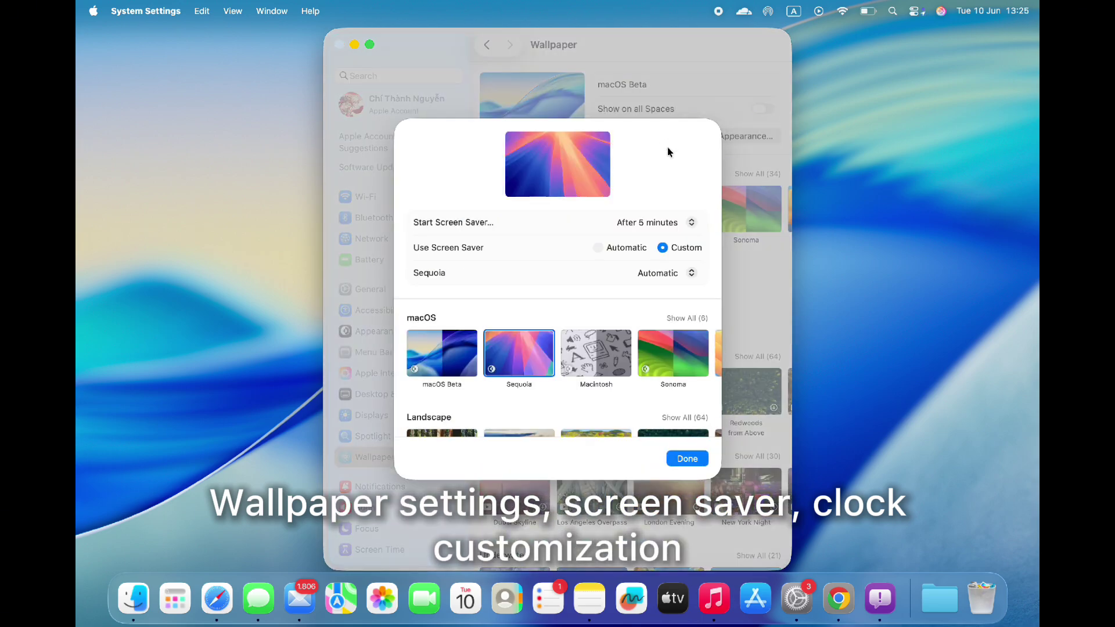
{"action": "left_click", "coordinate": [460, 351]}
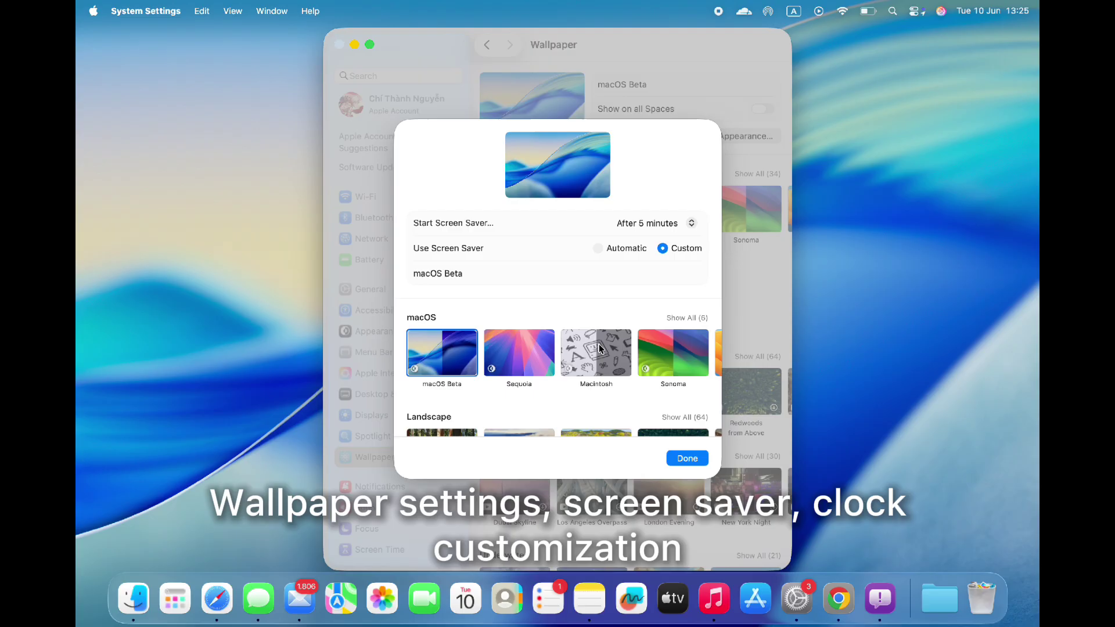
{"action": "left_click", "coordinate": [680, 463]}
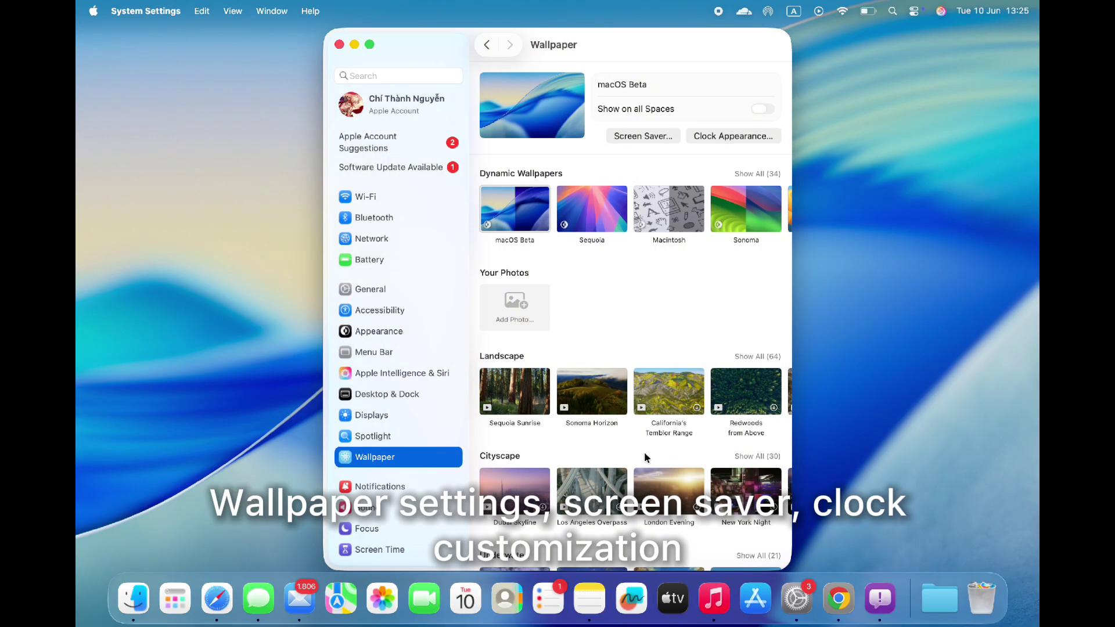
{"action": "left_click", "coordinate": [656, 138]}
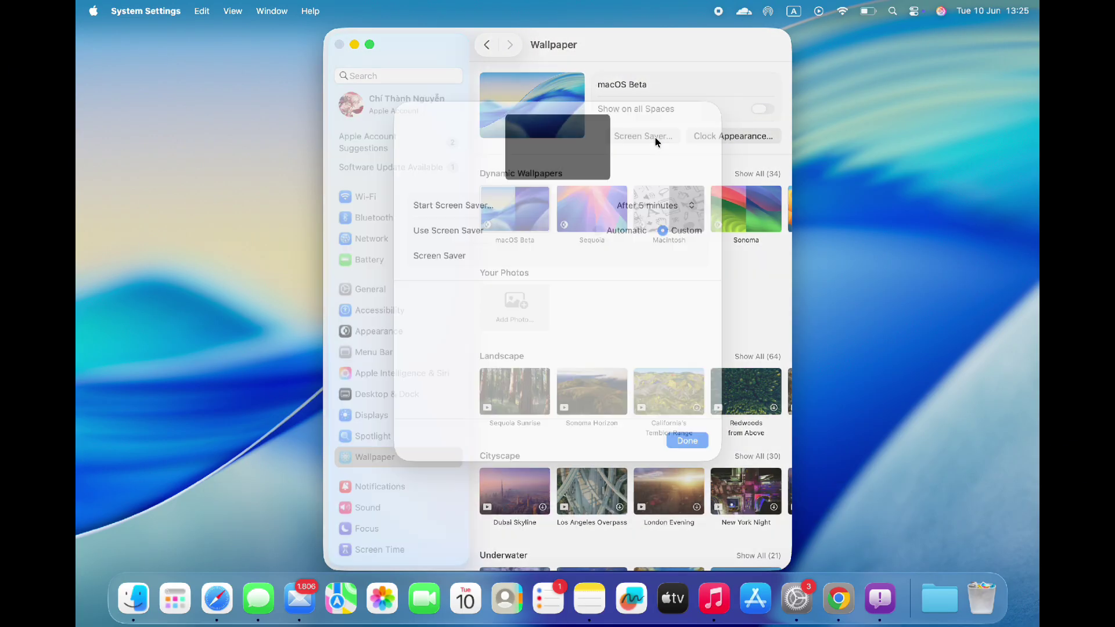
{"action": "left_click", "coordinate": [685, 458]}
Try the large clock on both screen saver and lock screen, return it to On Lock Screen, and raise its weight to the maximum
{"action": "left_click", "coordinate": [716, 136]}
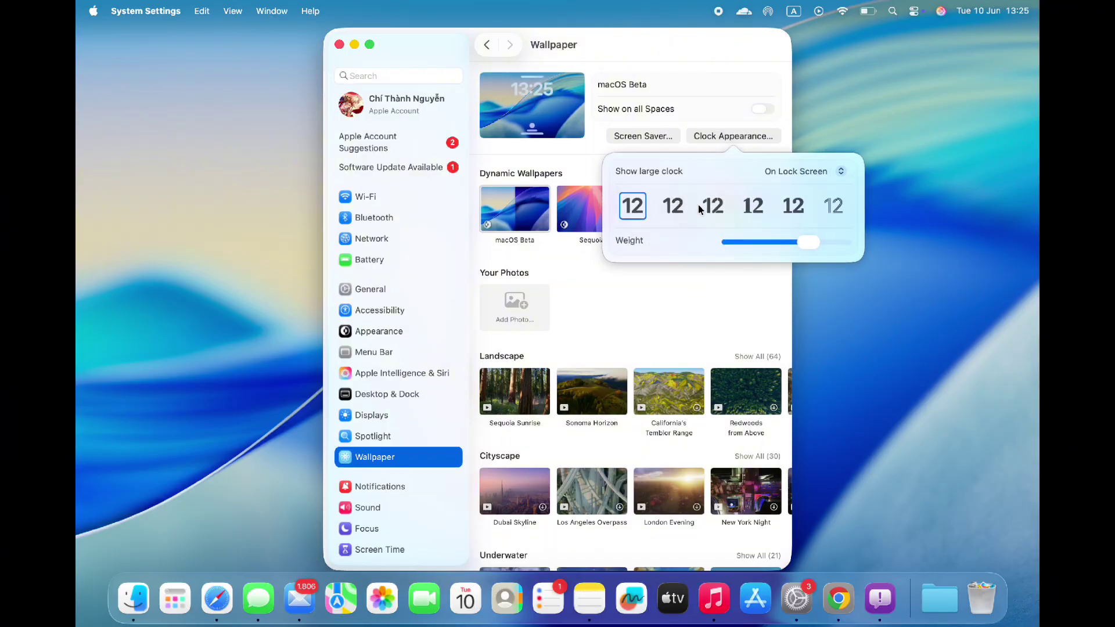
{"action": "left_click", "coordinate": [802, 174]}
{"action": "left_click", "coordinate": [803, 155]}
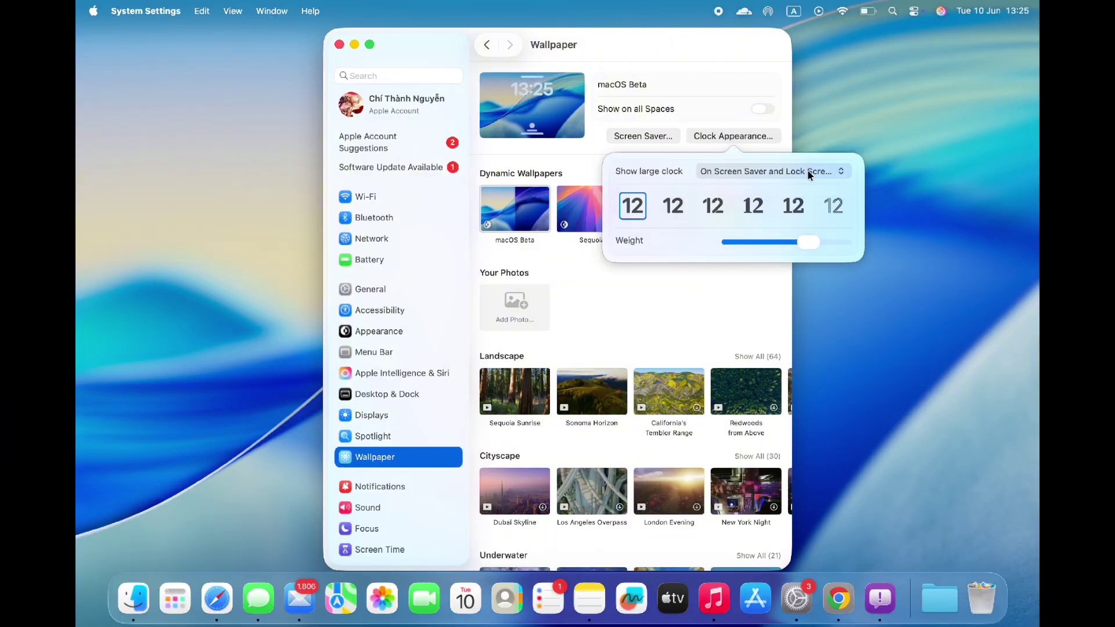
{"action": "left_click", "coordinate": [806, 171]}
{"action": "left_click", "coordinate": [779, 182]}
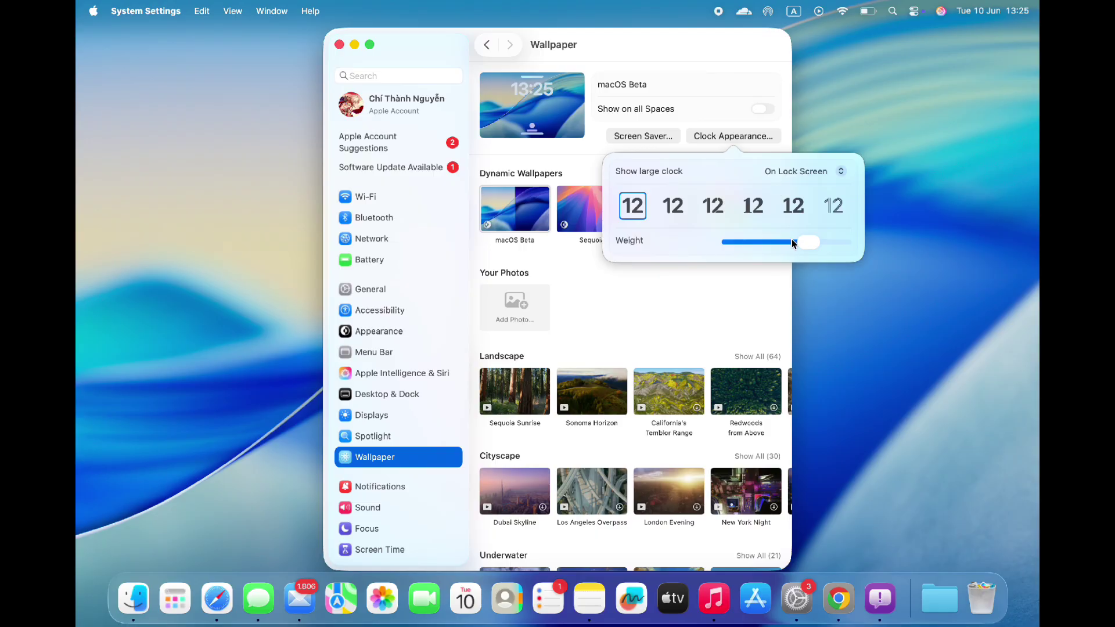
{"action": "left_click_drag", "start_coordinate": [806, 245], "coordinate": [915, 256]}
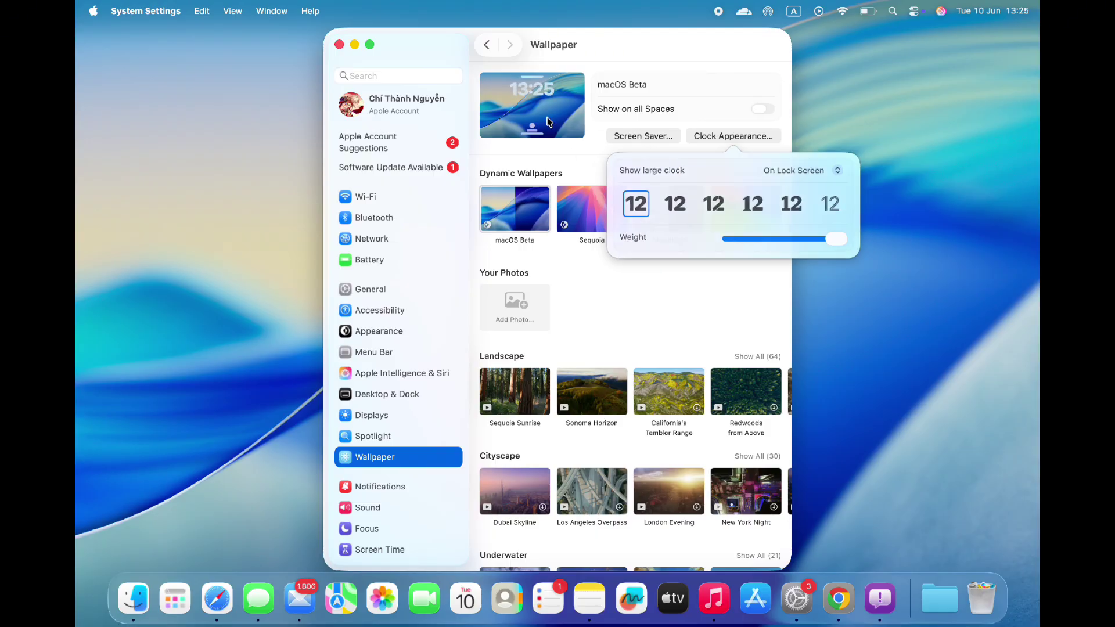
Preview the macOS Beta screen saver and look through the screen saver collections
{"action": "left_click", "coordinate": [620, 139]}
{"action": "left_click", "coordinate": [620, 138]}
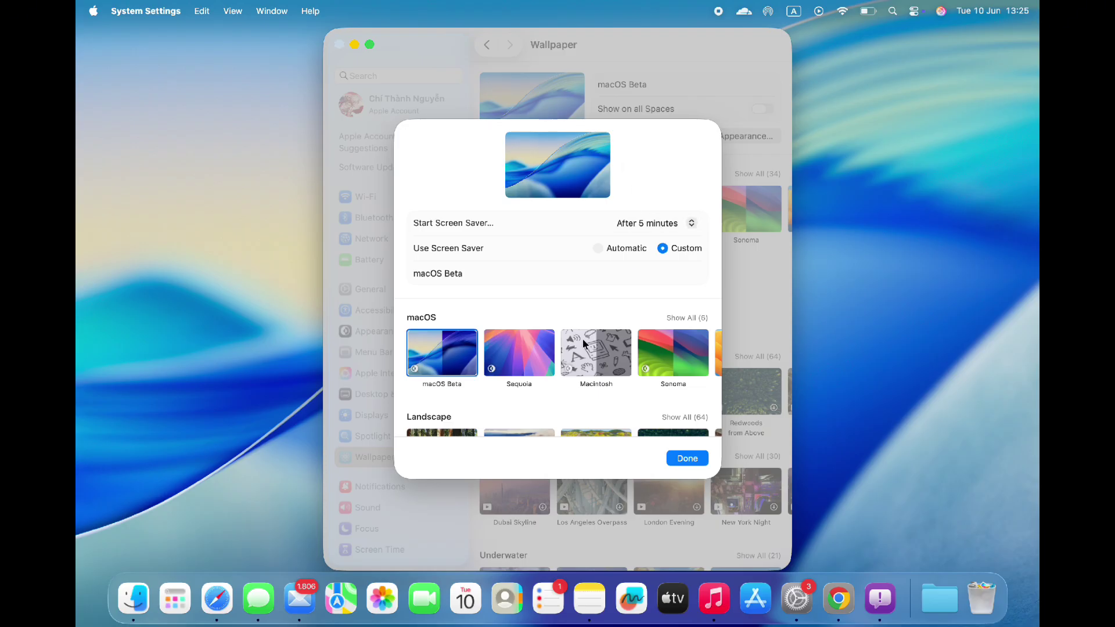
{"action": "scroll", "coordinate": [583, 339], "scroll_direction": "down", "scroll_amount": 5}
{"action": "scroll", "coordinate": [583, 339], "scroll_direction": "up", "scroll_amount": 6}
{"action": "left_click", "coordinate": [557, 165]}
{"action": "scroll", "coordinate": [646, 342], "scroll_direction": "down", "scroll_amount": 2}
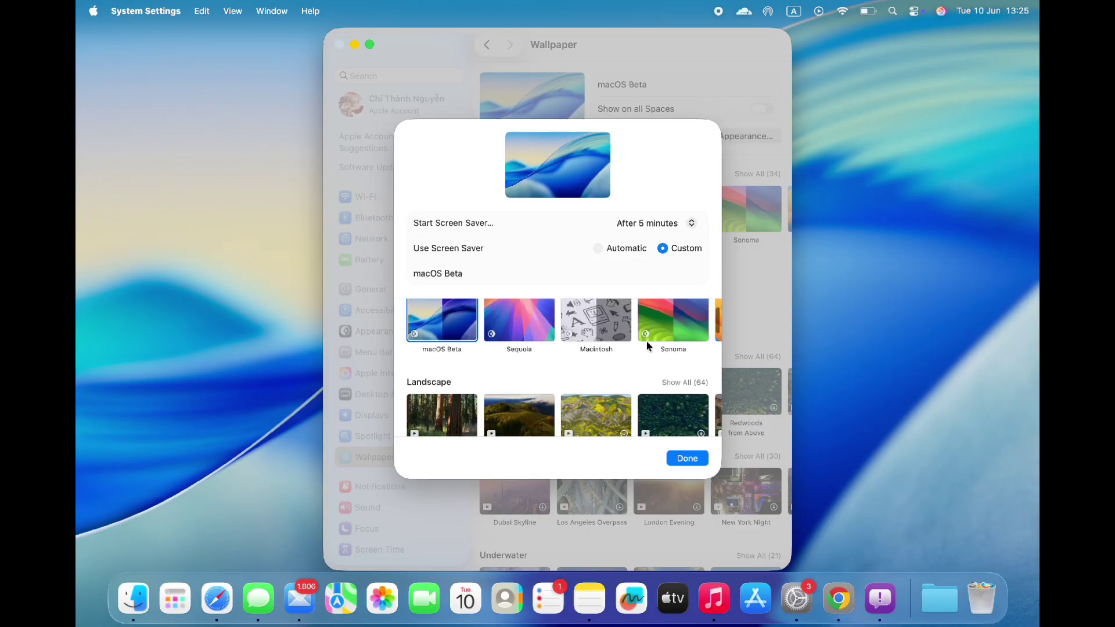
{"action": "scroll", "coordinate": [646, 343], "scroll_direction": "up", "scroll_amount": 2}
{"action": "left_click", "coordinate": [687, 459]}
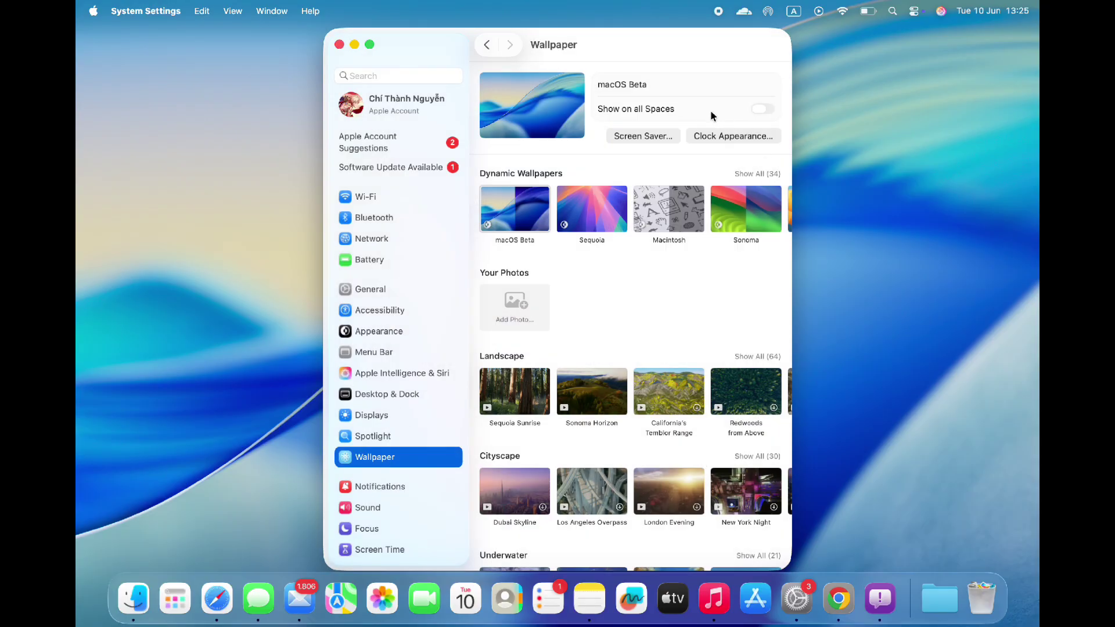
{"action": "left_click", "coordinate": [656, 136]}
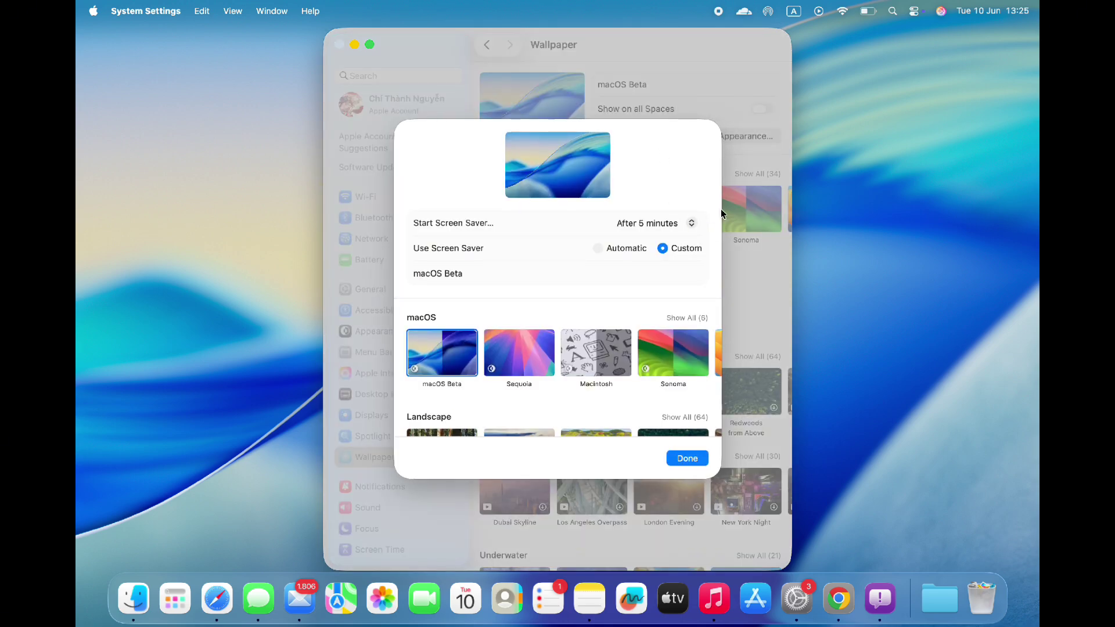
{"action": "left_click", "coordinate": [687, 459]}
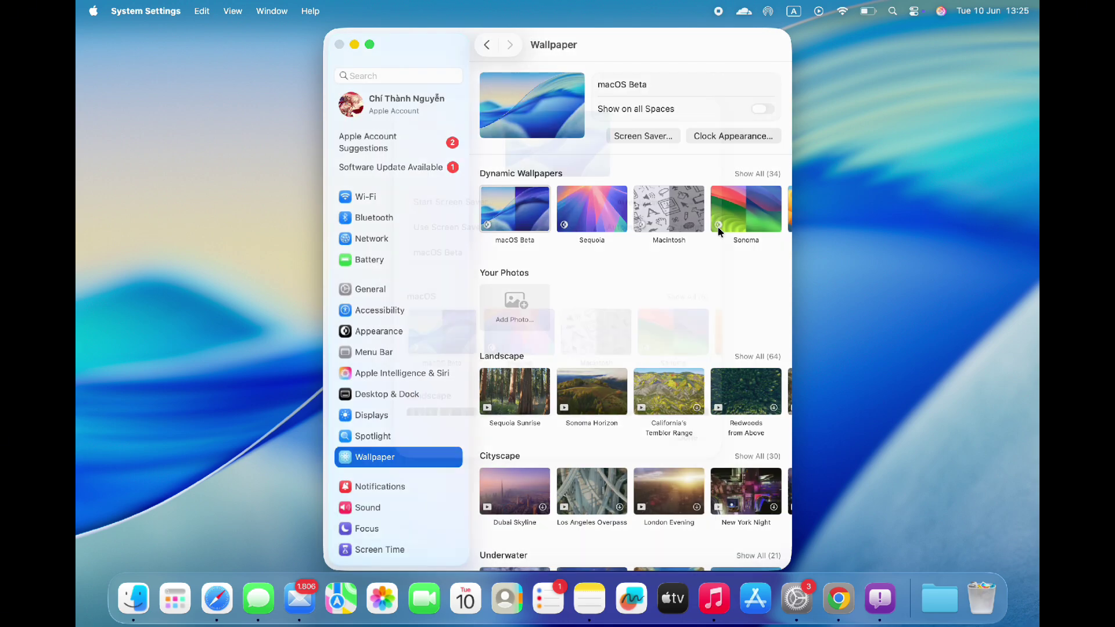
Set the large clock to show On Screen Saver and Lock Screen
{"action": "left_click", "coordinate": [705, 136]}
{"action": "left_click", "coordinate": [801, 170]}
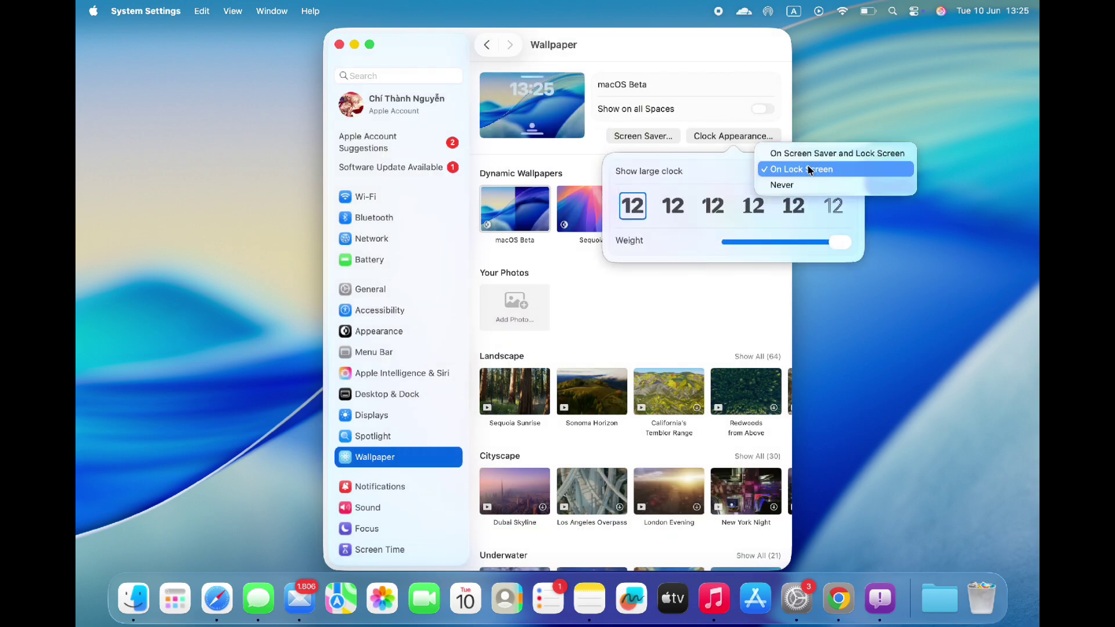
{"action": "left_click", "coordinate": [801, 153]}
{"action": "left_click", "coordinate": [521, 109]}
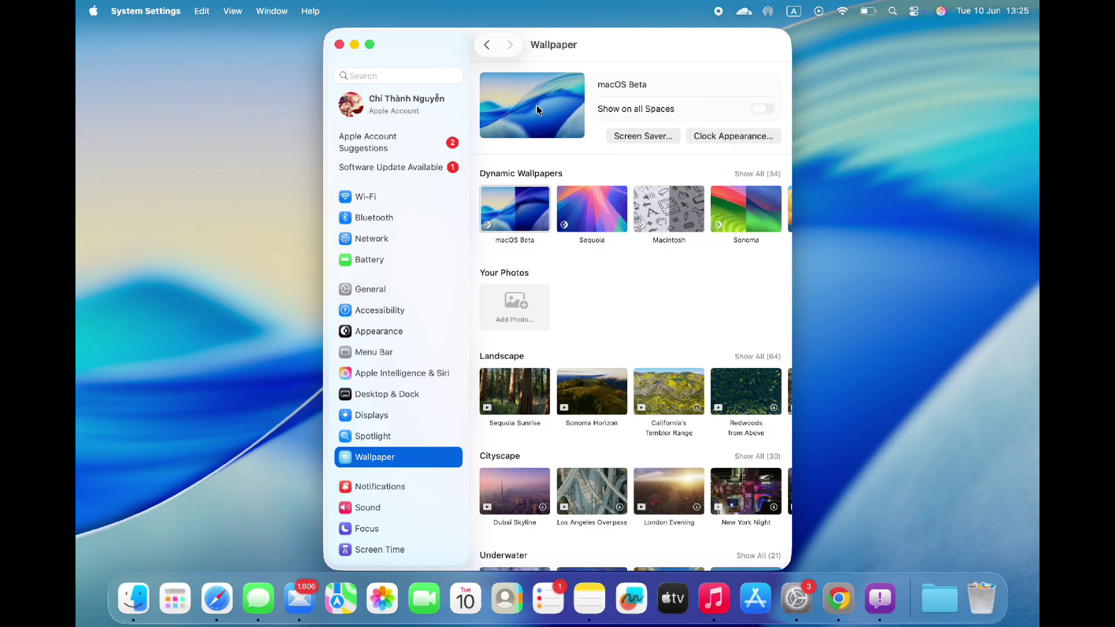
Preview the macOS Beta screen saver full screen with the large clock and close the screen saver options
{"action": "left_click", "coordinate": [615, 135]}
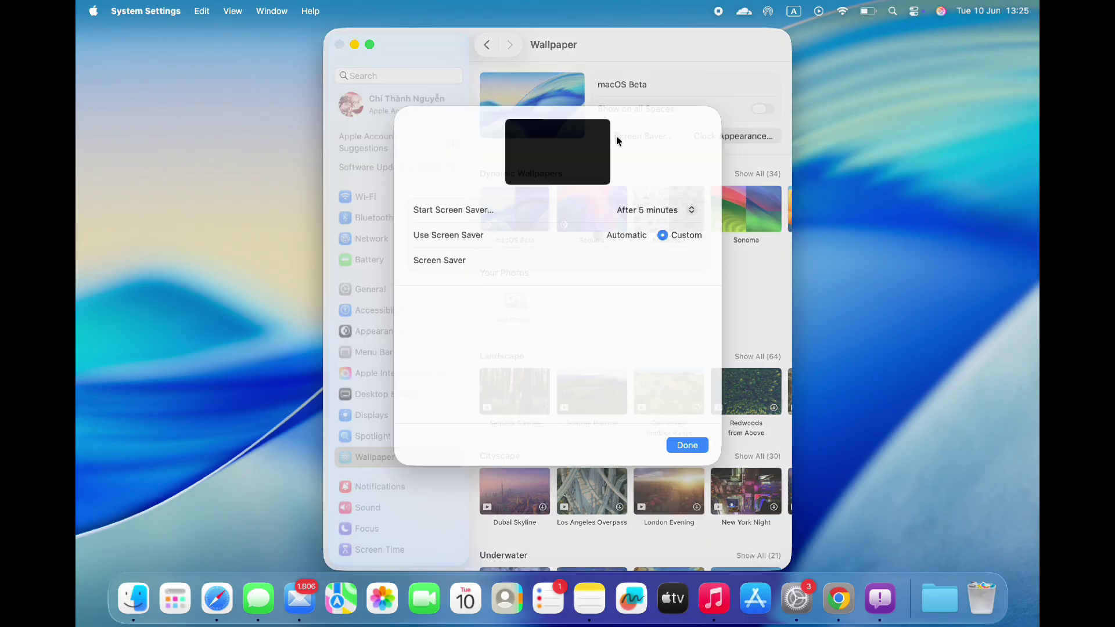
{"action": "left_click", "coordinate": [560, 164]}
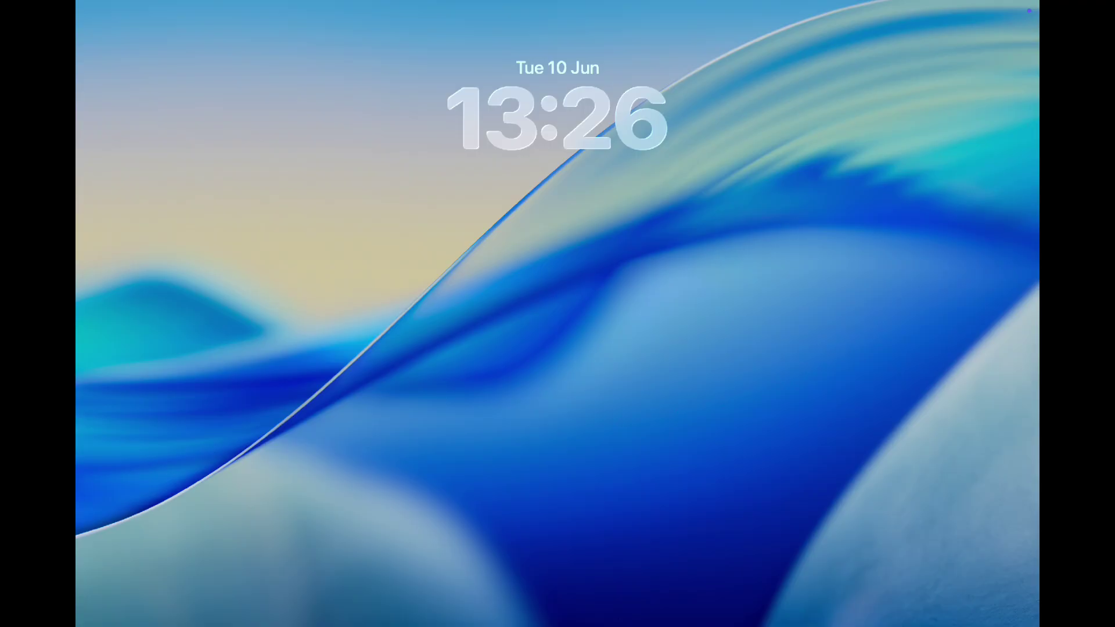
{"action": "mouse_move", "coordinate": [584, 263]}
{"action": "left_click", "coordinate": [686, 458]}
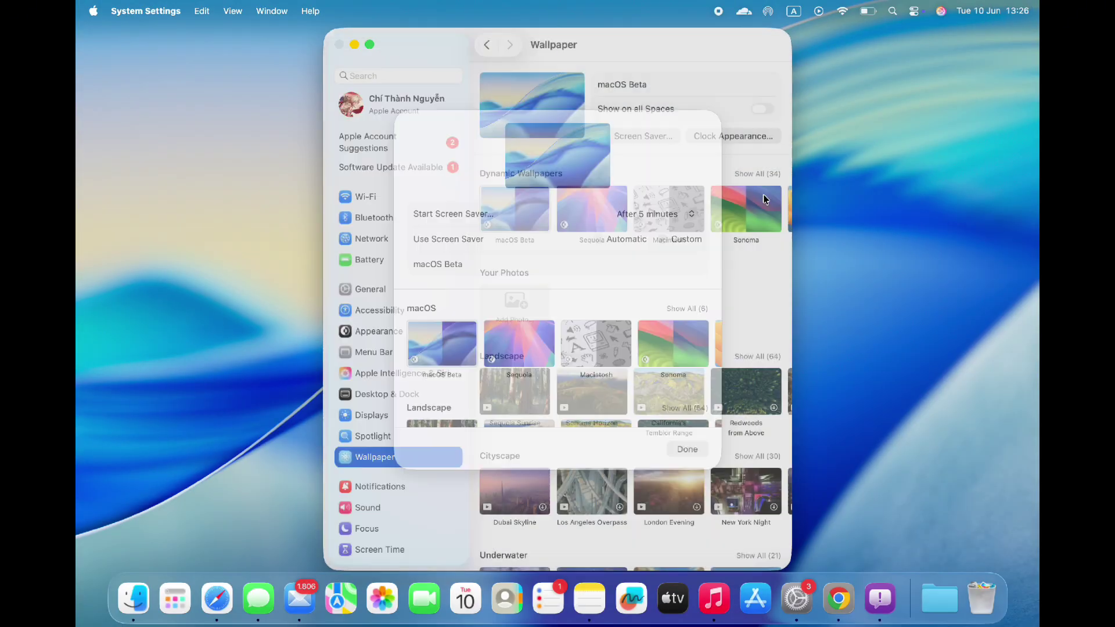
Try a lighter large clock weight with the fourth numeral style and check the screen saver again
{"action": "left_click", "coordinate": [721, 141]}
{"action": "left_click_drag", "start_coordinate": [805, 236], "coordinate": [772, 241]}
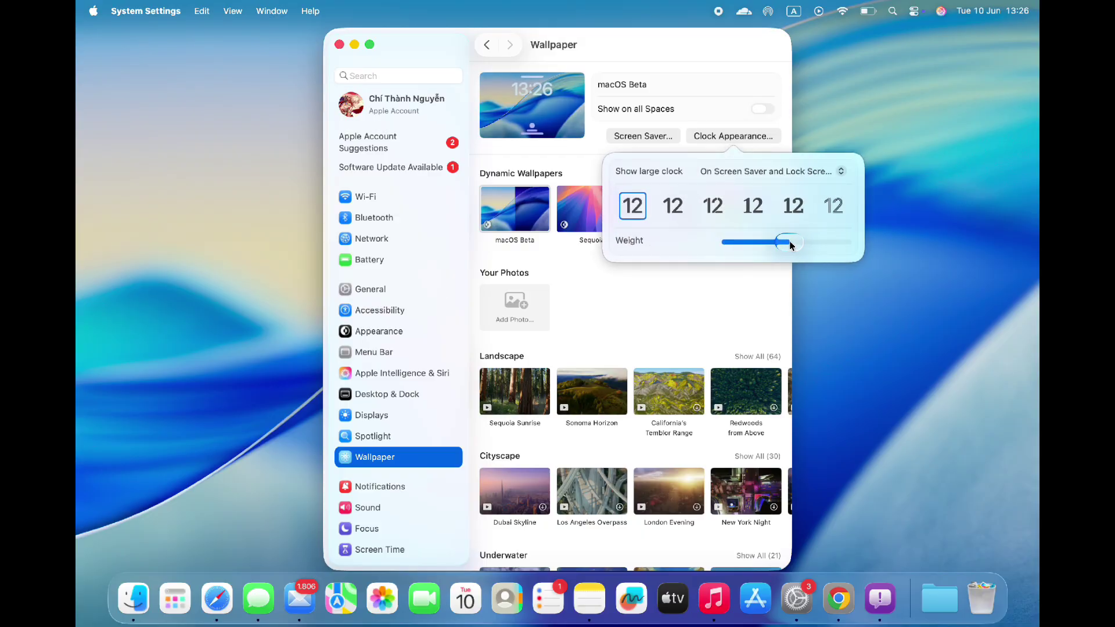
{"action": "left_click_drag", "start_coordinate": [790, 244], "coordinate": [803, 244]}
{"action": "left_click", "coordinate": [755, 206]}
{"action": "left_click", "coordinate": [543, 113]}
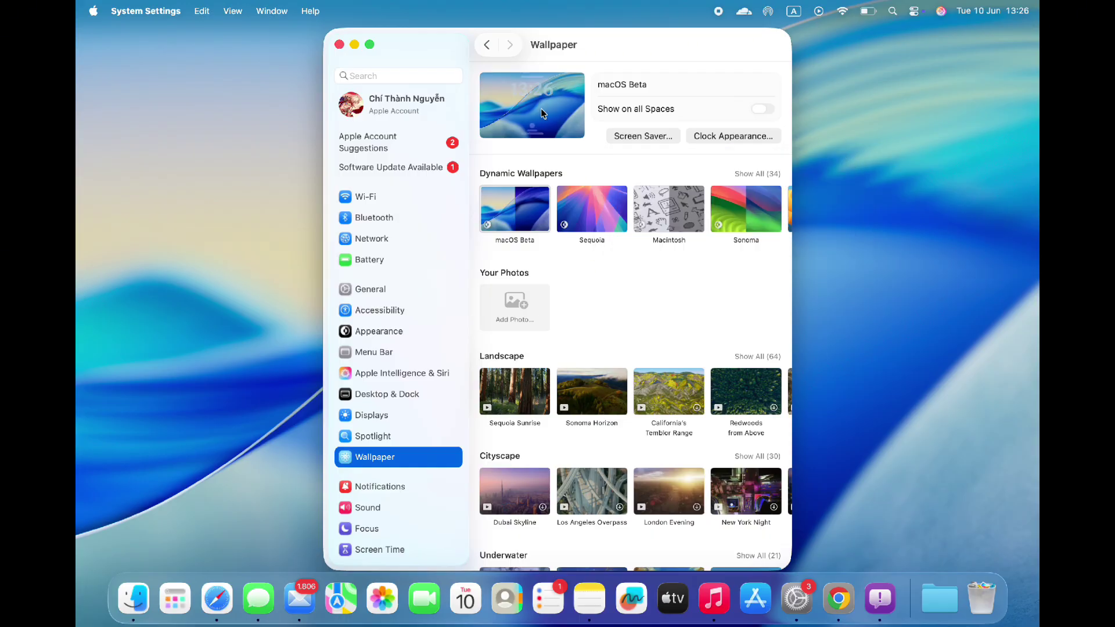
{"action": "left_click", "coordinate": [644, 136]}
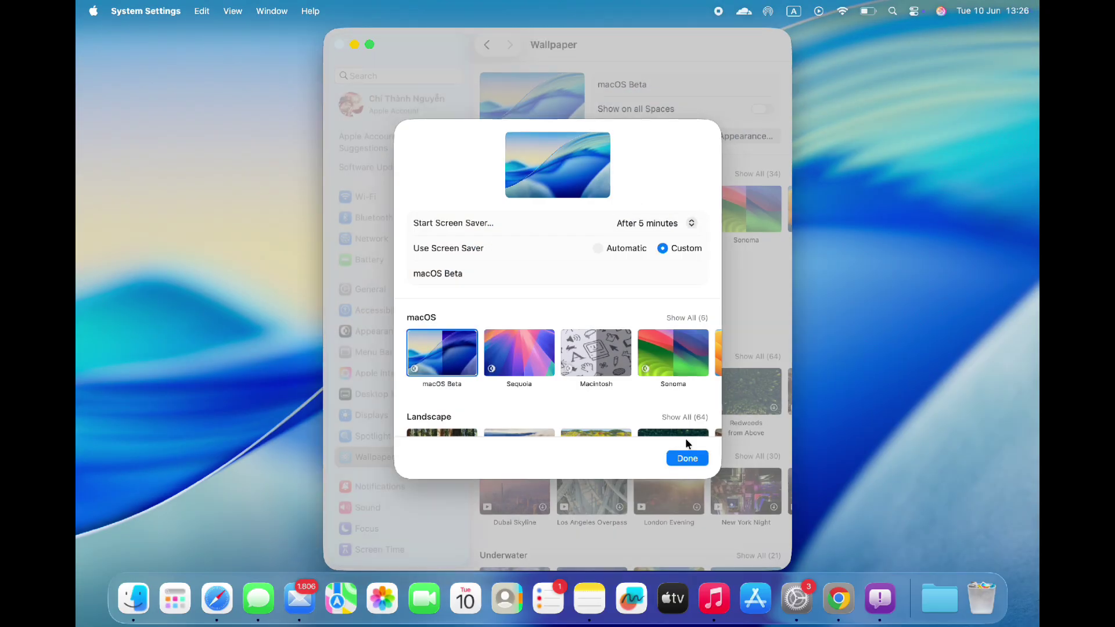
{"action": "key", "text": "Return"}
Return the large clock to the first numeral style and set its weight slightly above the middle
{"action": "left_click", "coordinate": [733, 136]}
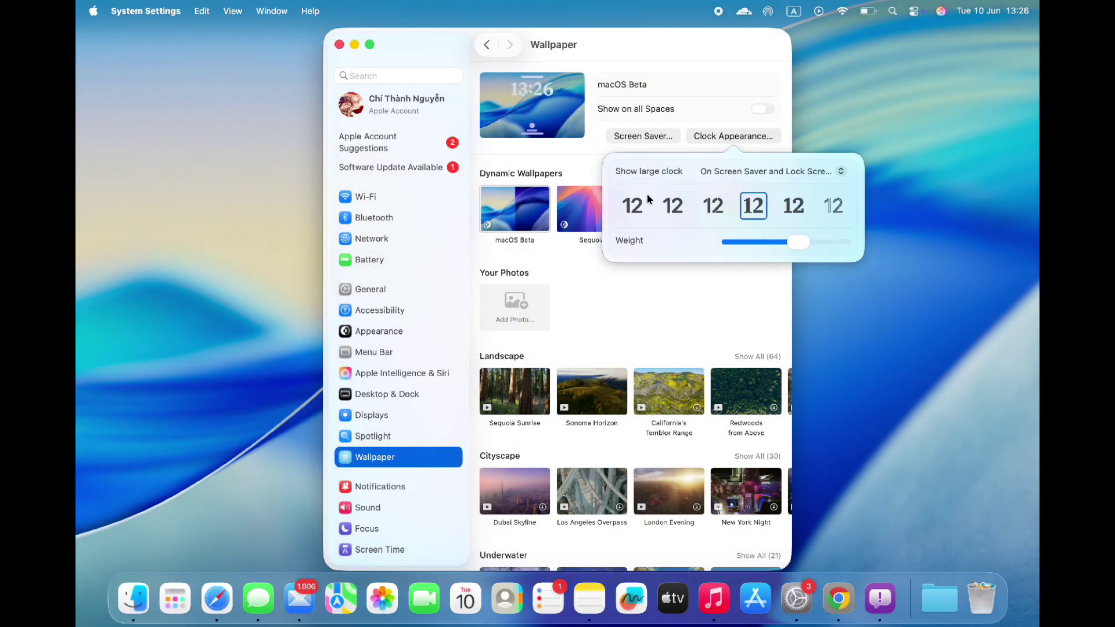
{"action": "mouse_move", "coordinate": [796, 242]}
{"action": "left_mouse_down"}
{"action": "mouse_move", "coordinate": [767, 241]}
{"action": "mouse_move", "coordinate": [804, 250]}
{"action": "left_mouse_up"}
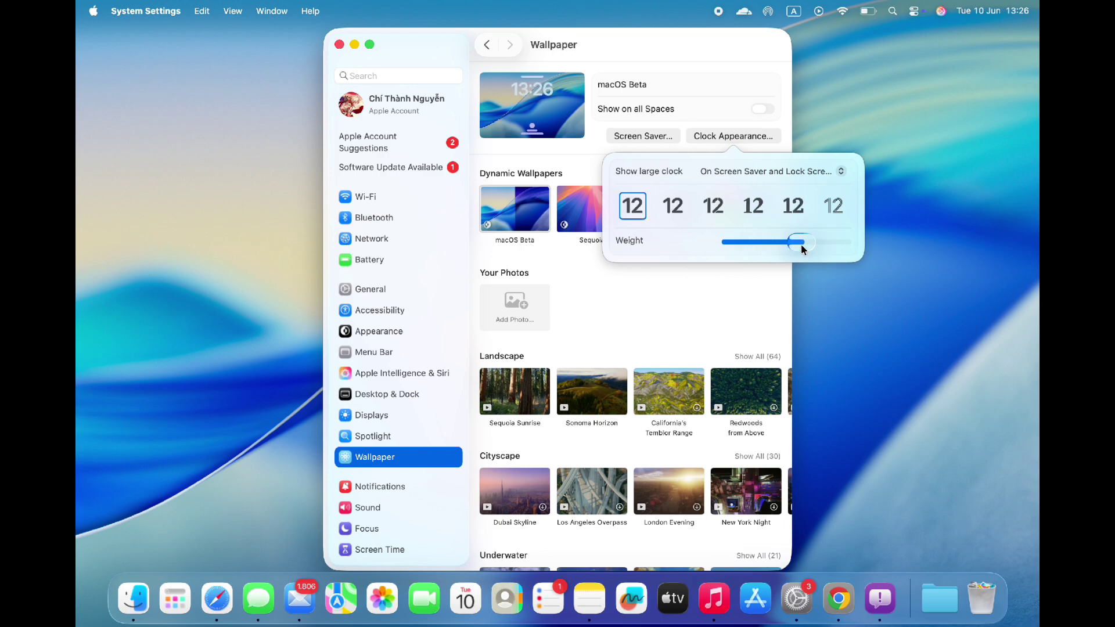
{"action": "left_click", "coordinate": [677, 304]}
Look through the remaining wallpaper collections and go to the Notifications settings
{"action": "scroll", "coordinate": [676, 305], "scroll_direction": "down", "scroll_amount": 5}
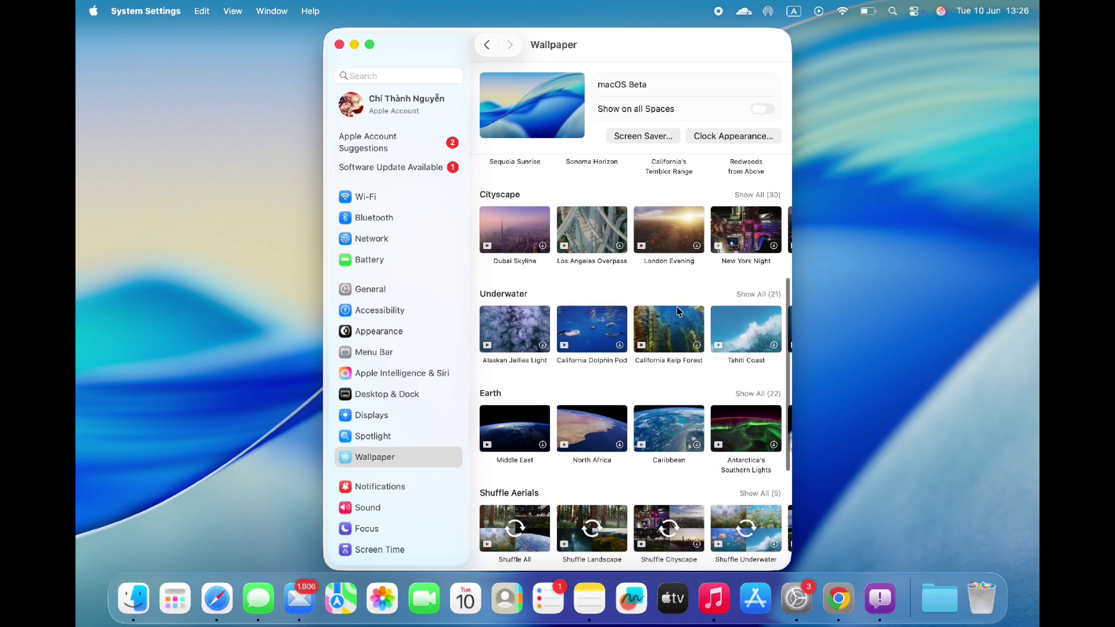
{"action": "scroll", "coordinate": [677, 305], "scroll_direction": "down", "scroll_amount": 3}
{"action": "left_click", "coordinate": [383, 492]}
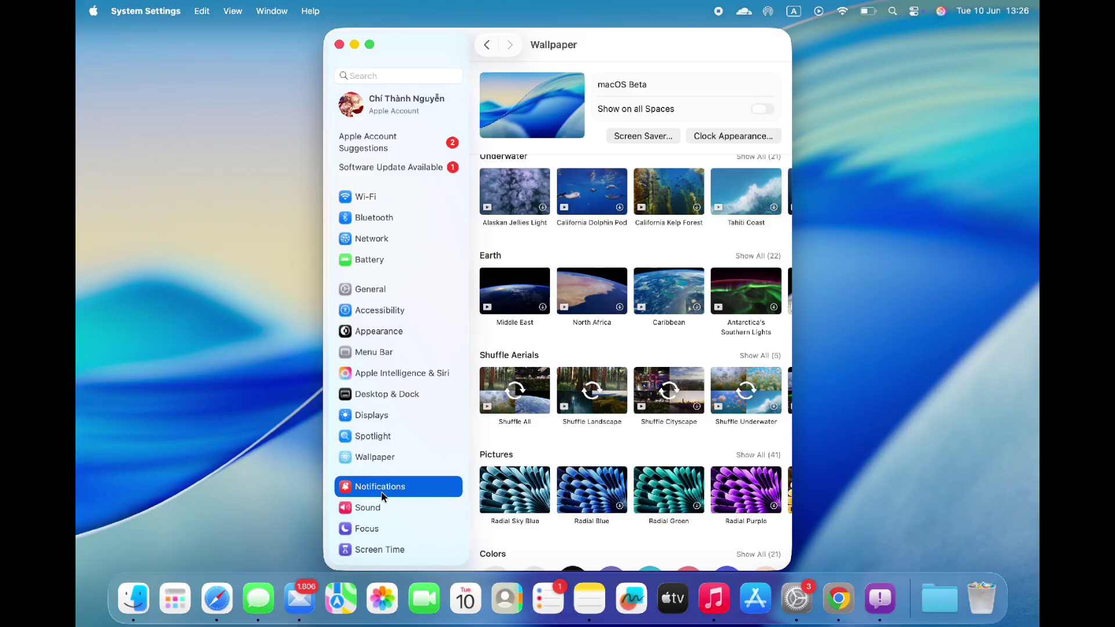
Set the alert volume to maximum in the Sound settings
{"action": "left_click", "coordinate": [382, 512]}
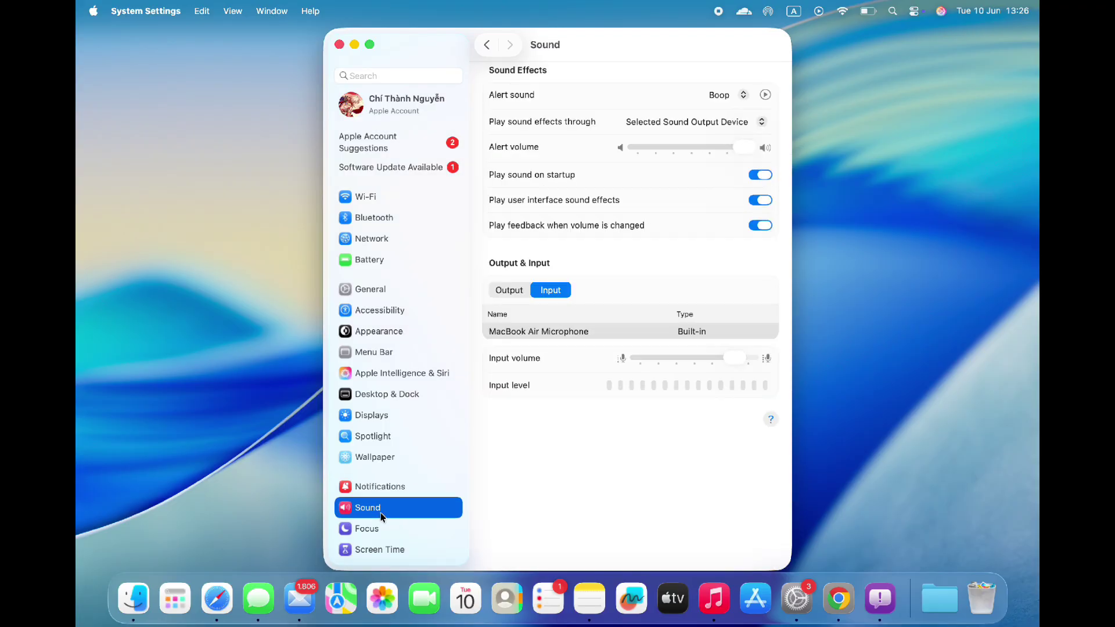
{"action": "left_click_drag", "start_coordinate": [735, 151], "coordinate": [794, 151]}
View the Focus settings and the types of Focus that can be added, without adding one
{"action": "scroll", "coordinate": [370, 388], "scroll_direction": "down", "scroll_amount": 3}
{"action": "left_click", "coordinate": [379, 446]}
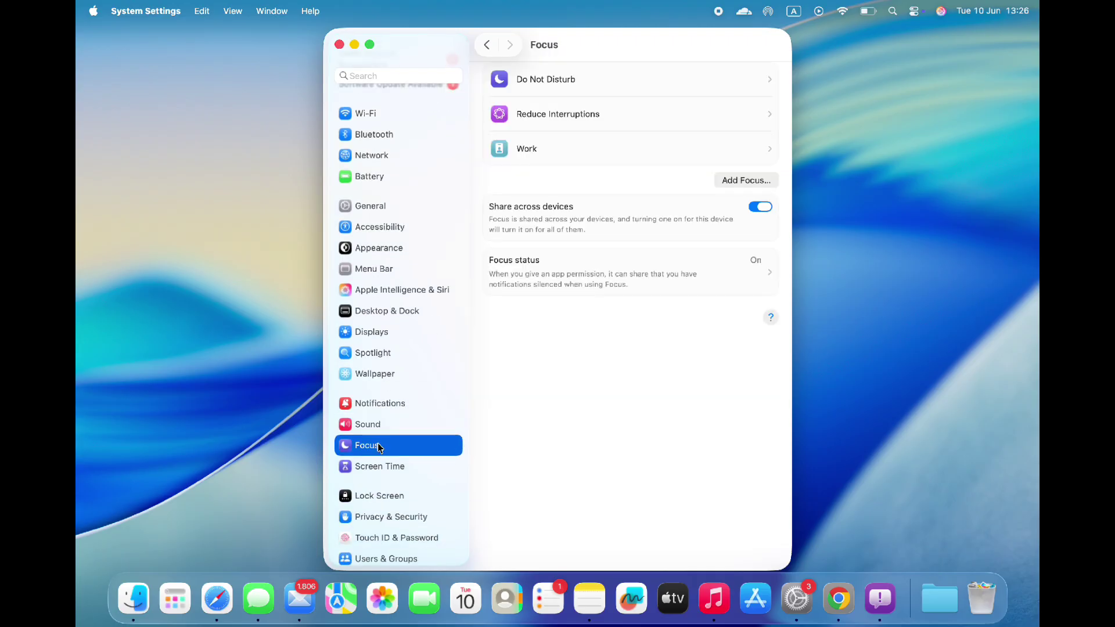
{"action": "left_click", "coordinate": [731, 182]}
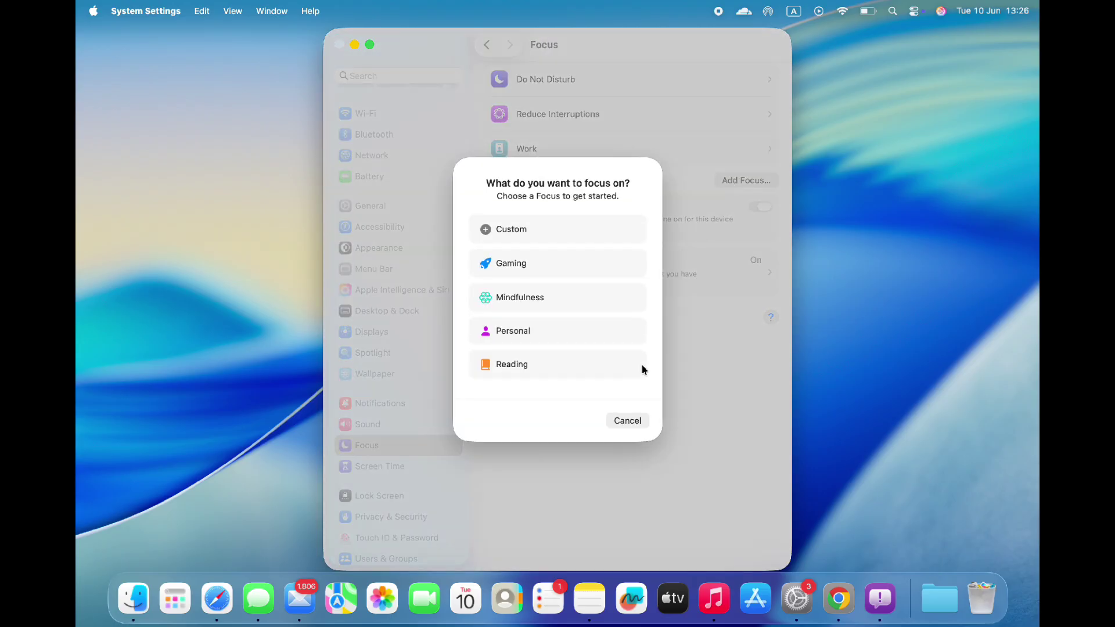
{"action": "left_click", "coordinate": [624, 421]}
Examine the Screen Time options and today's App & Website Activity usage
{"action": "left_click", "coordinate": [445, 466]}
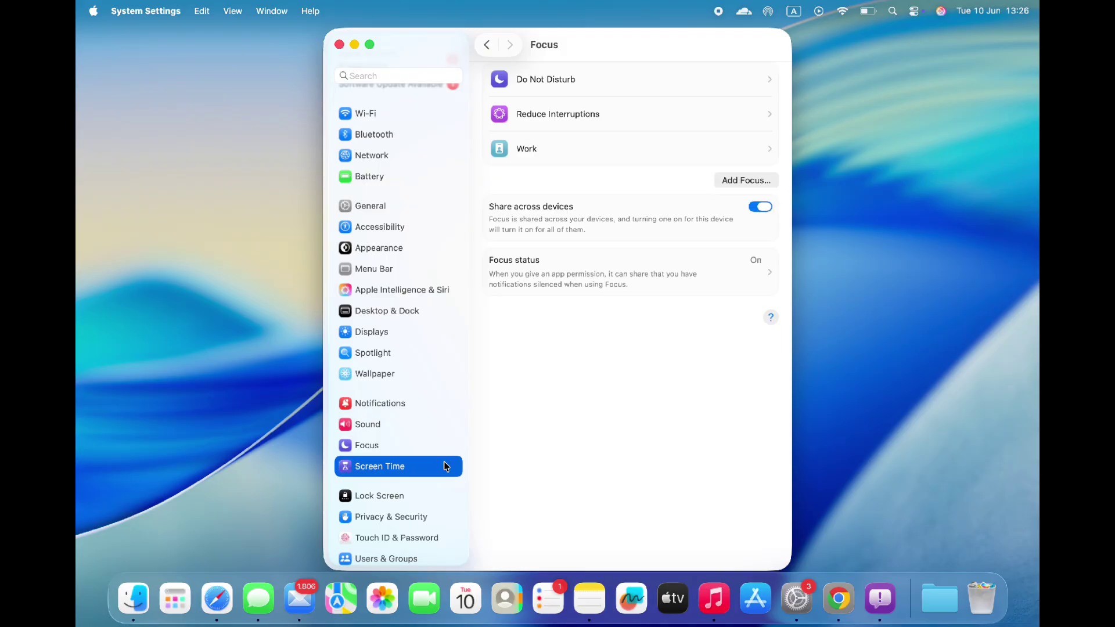
{"action": "scroll", "coordinate": [619, 231], "scroll_direction": "up", "scroll_amount": 1}
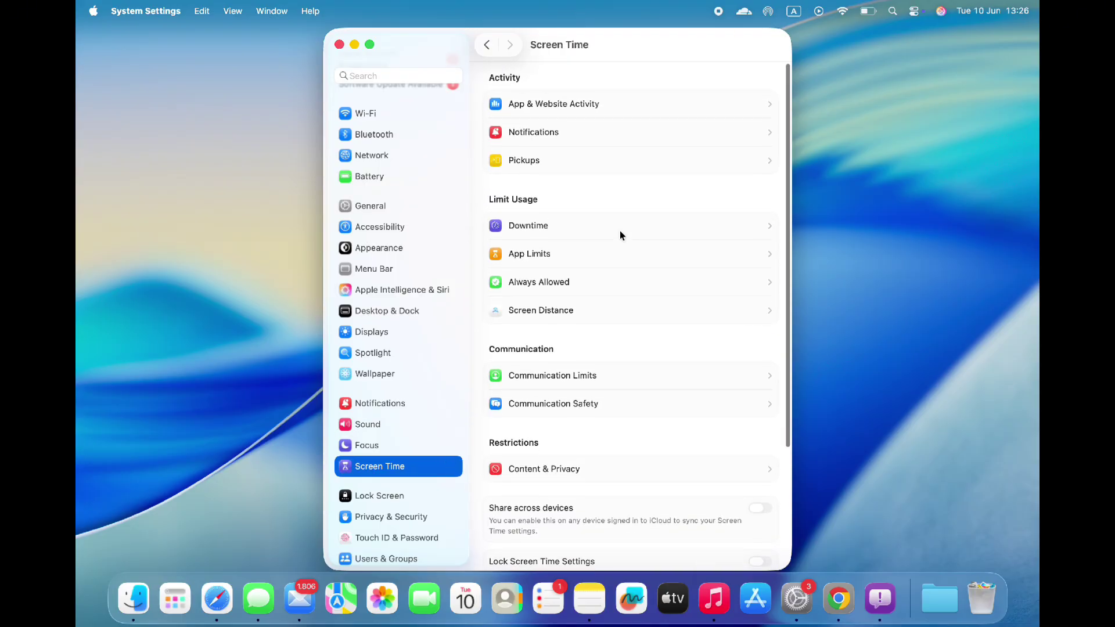
{"action": "left_click", "coordinate": [594, 101]}
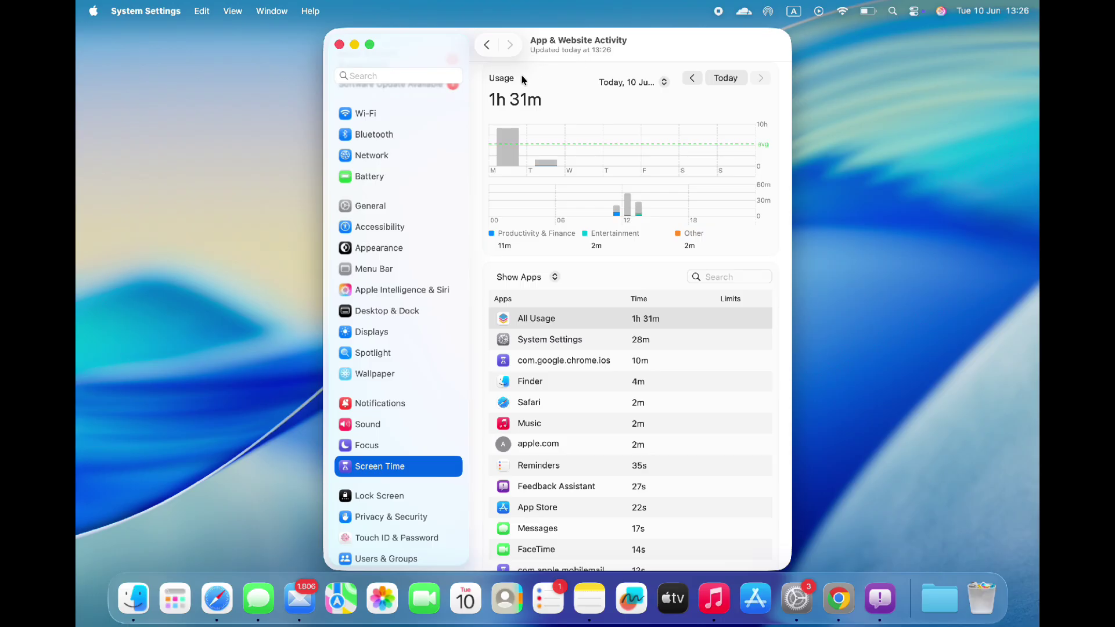
{"action": "left_click", "coordinate": [486, 45]}
View the Lock Screen settings
{"action": "scroll", "coordinate": [418, 406], "scroll_direction": "down", "scroll_amount": 5}
{"action": "left_click", "coordinate": [398, 334]}
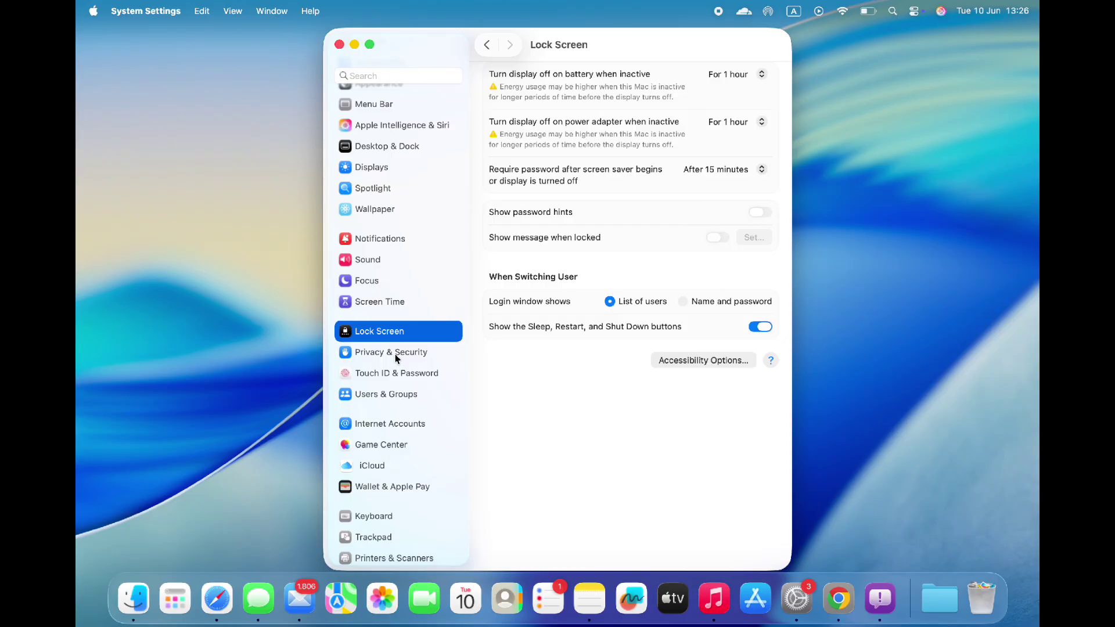
View the Privacy & Security, Touch ID & Password, Users & Groups and Internet Accounts settings
{"action": "left_click", "coordinate": [396, 358]}
{"action": "left_click", "coordinate": [394, 376]}
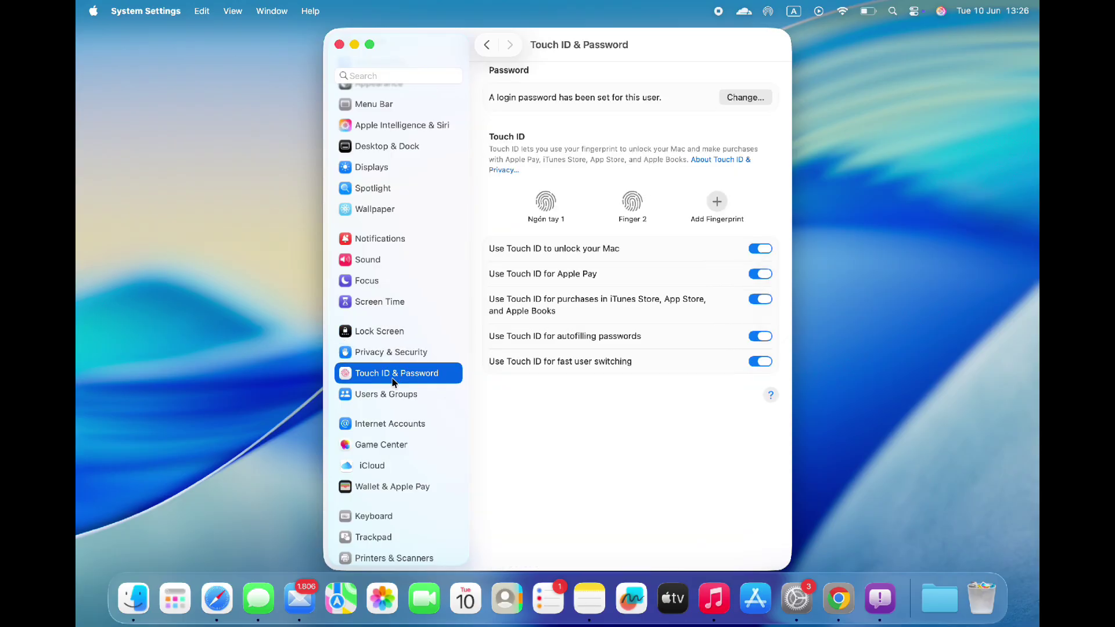
{"action": "left_click", "coordinate": [389, 392]}
{"action": "scroll", "coordinate": [388, 391], "scroll_direction": "down", "scroll_amount": 2}
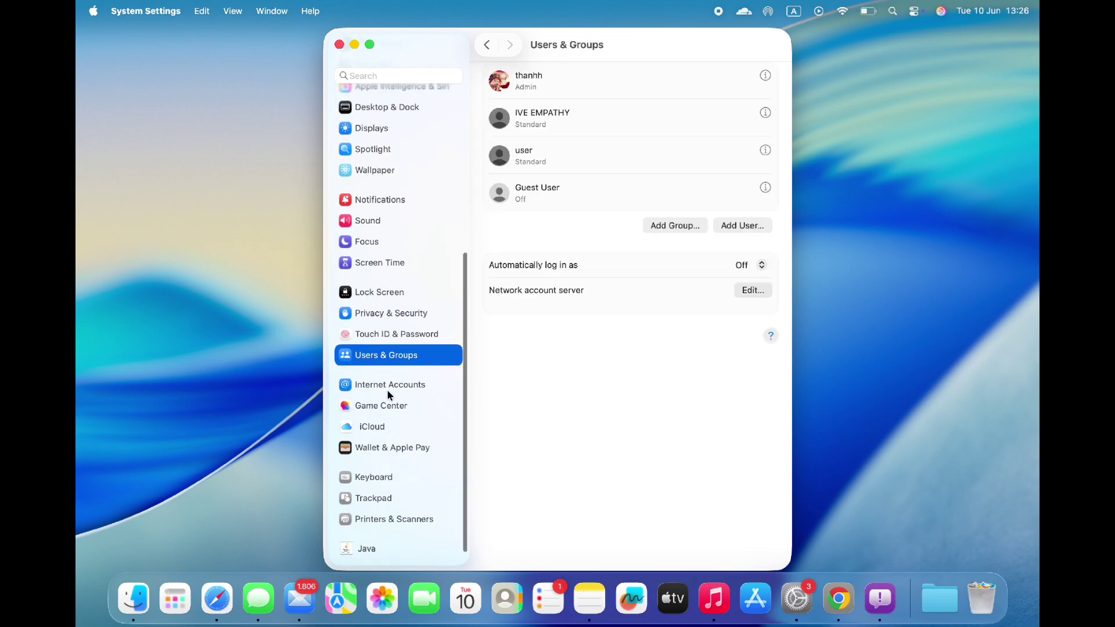
{"action": "left_click", "coordinate": [387, 389]}
Set the keyboard brightness to maximum in the Keyboard settings and close System Settings
{"action": "left_click", "coordinate": [373, 477]}
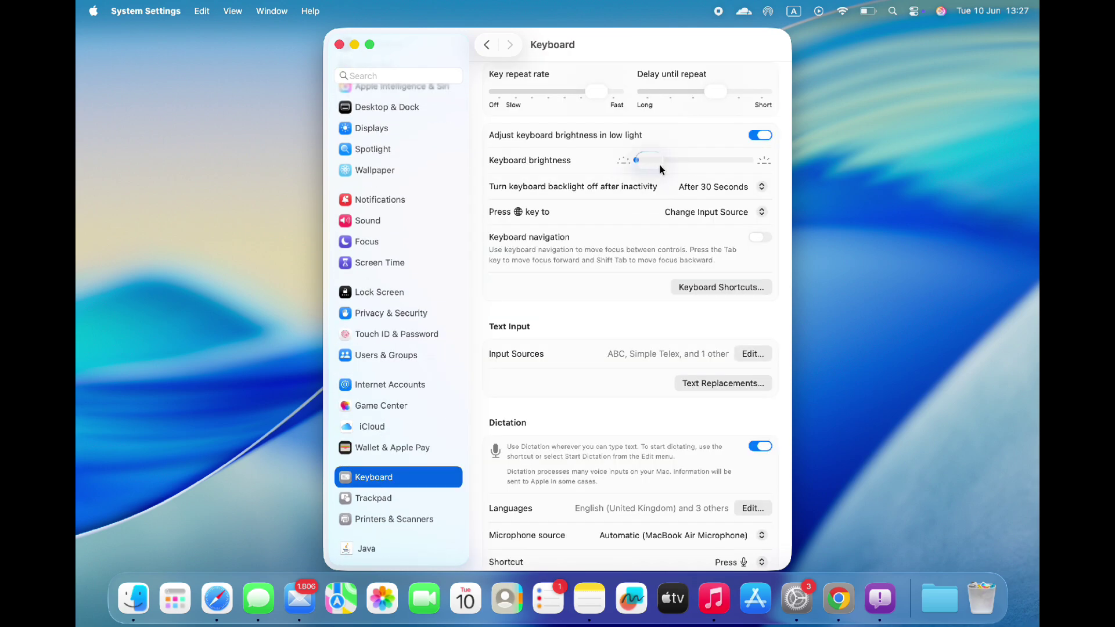
{"action": "left_click_drag", "start_coordinate": [659, 169], "coordinate": [772, 175]}
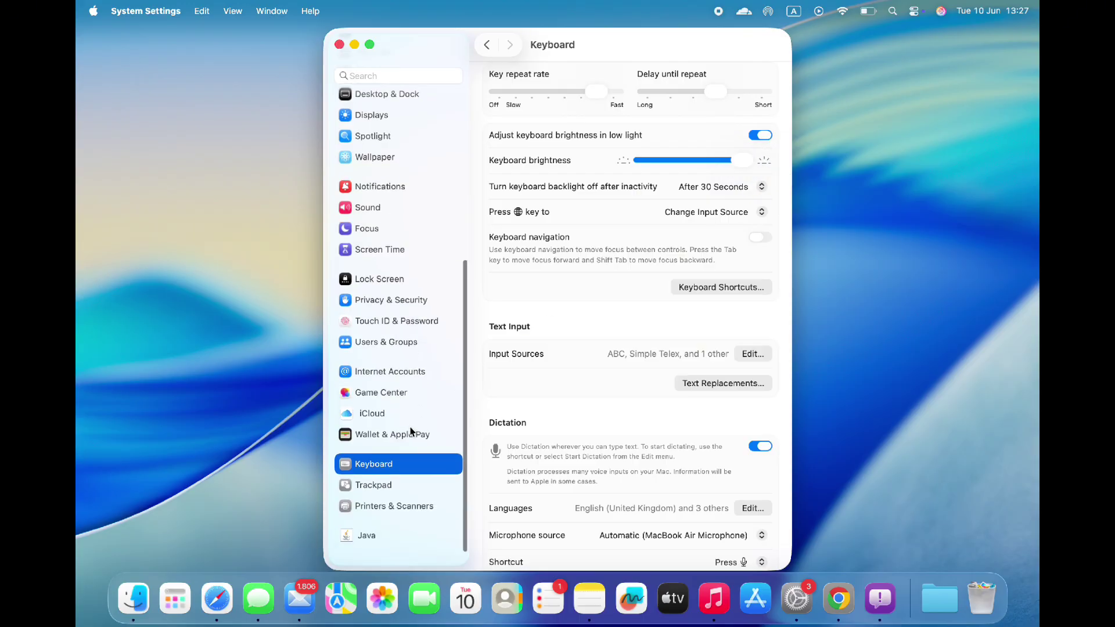
{"action": "scroll", "coordinate": [410, 431], "scroll_direction": "up", "scroll_amount": 10}
{"action": "left_click", "coordinate": [339, 45]}
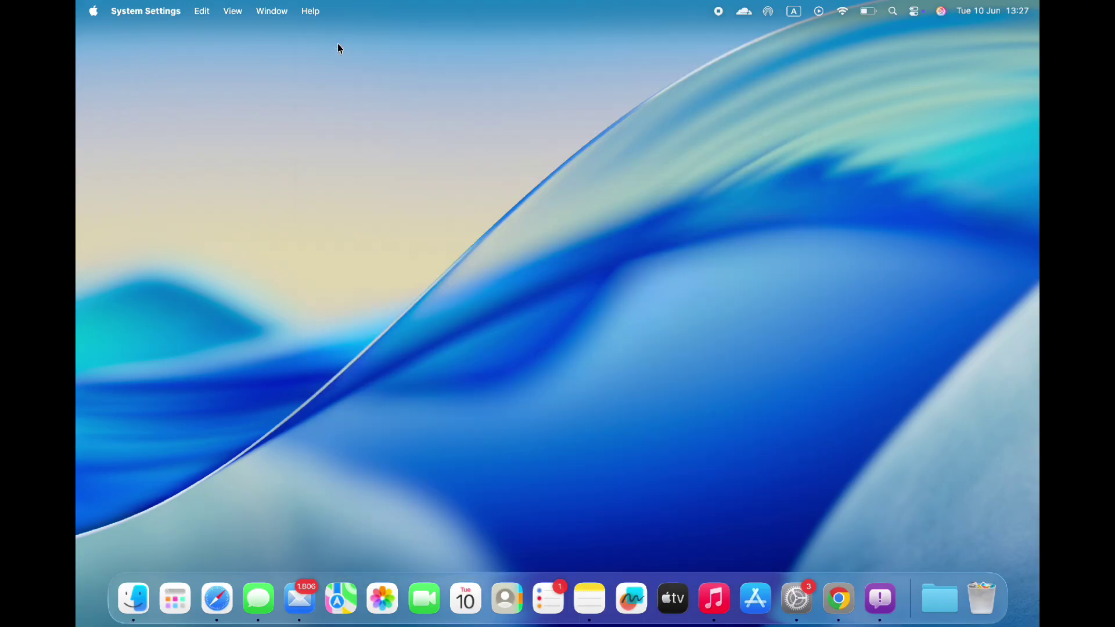
Show the applications overview and expand its Suggestions and Utilities groups to view all their apps
{"action": "key", "text": "F4"}
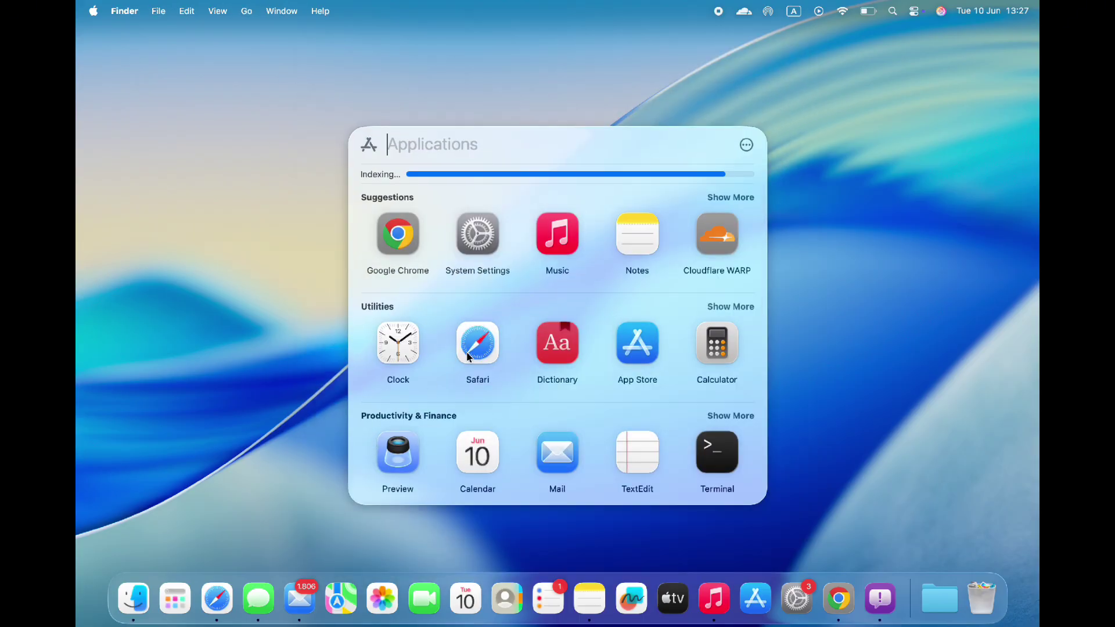
{"action": "left_click", "coordinate": [737, 200]}
{"action": "scroll", "coordinate": [615, 349], "scroll_direction": "down", "scroll_amount": 3}
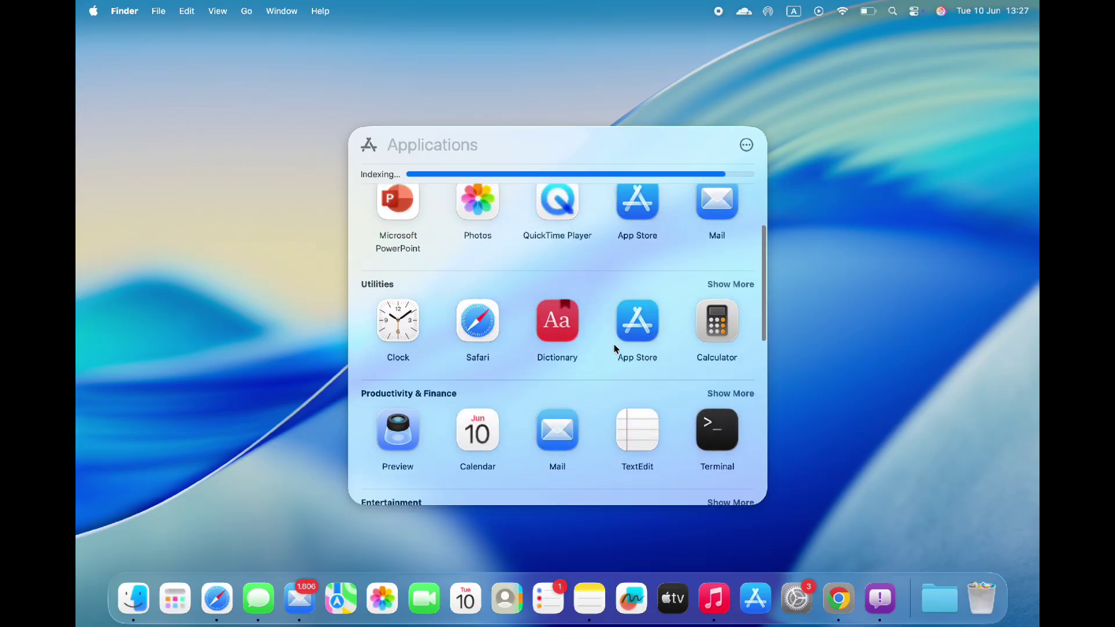
{"action": "left_click", "coordinate": [723, 285]}
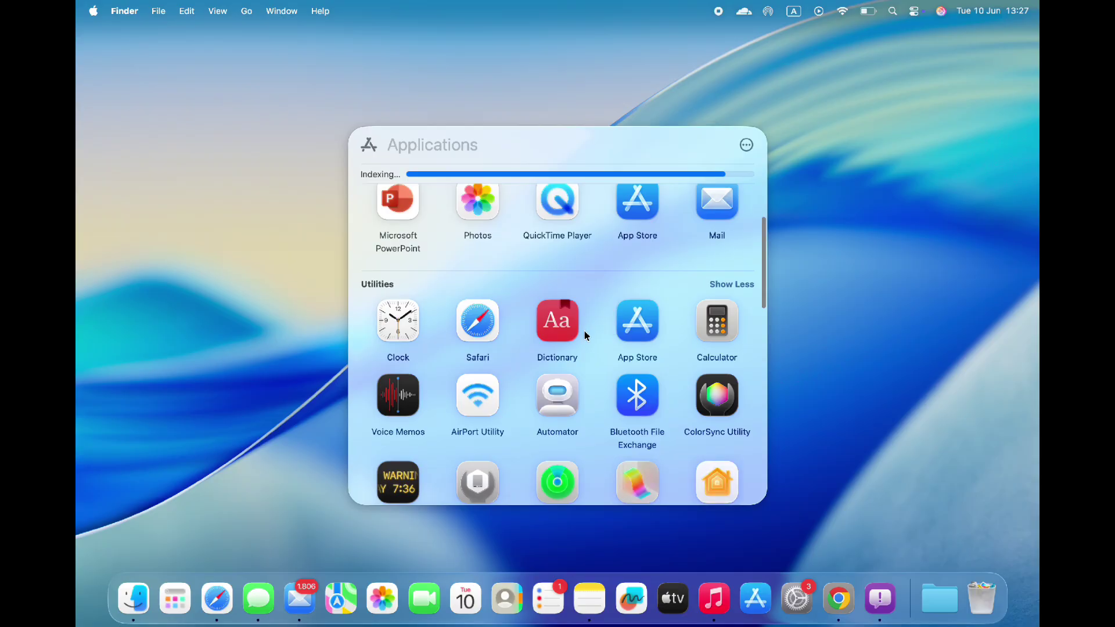
Launch Dictionary to view its English lookup page, and close the window without searching
{"action": "left_click", "coordinate": [570, 328]}
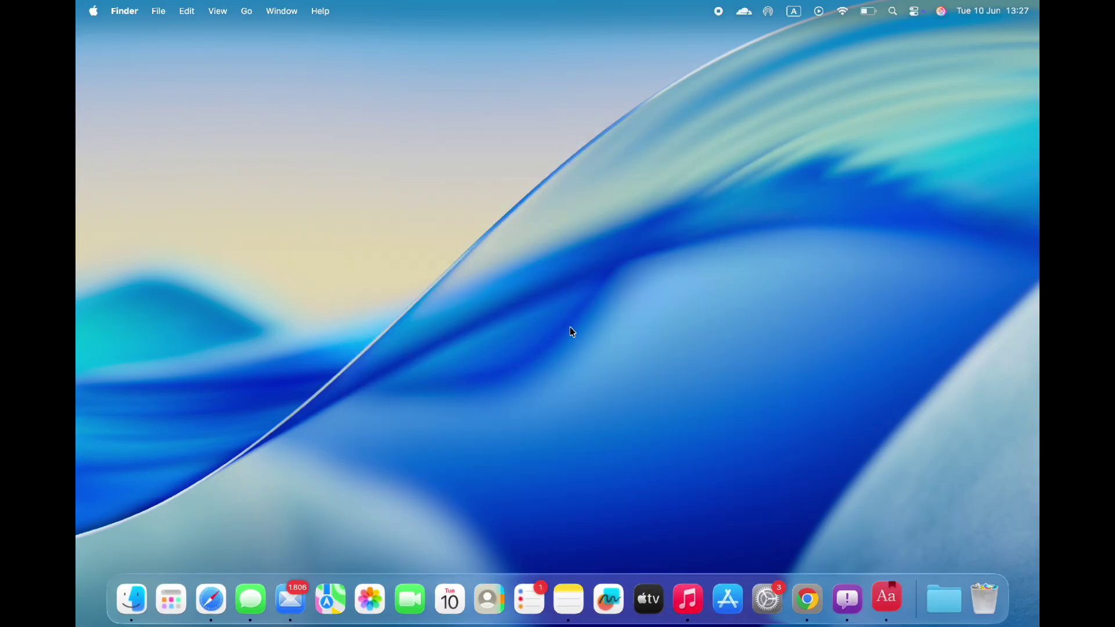
{"action": "left_click", "coordinate": [377, 66]}
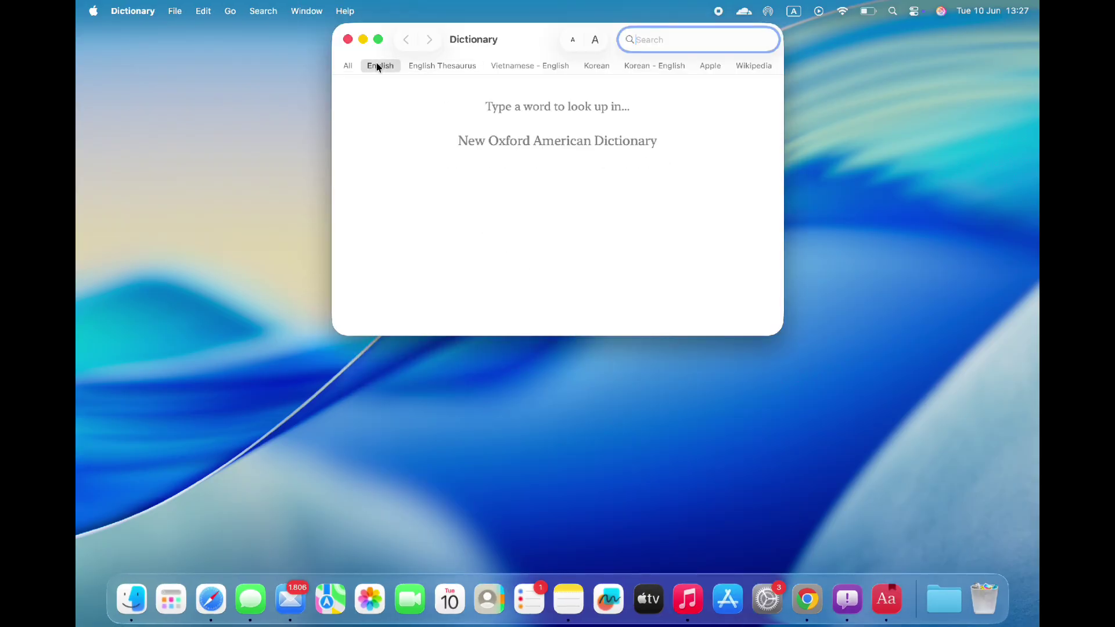
{"action": "left_click", "coordinate": [348, 40]}
Launch Calculator from the applications overview and clear the previous calculation
{"action": "key", "text": "F4"}
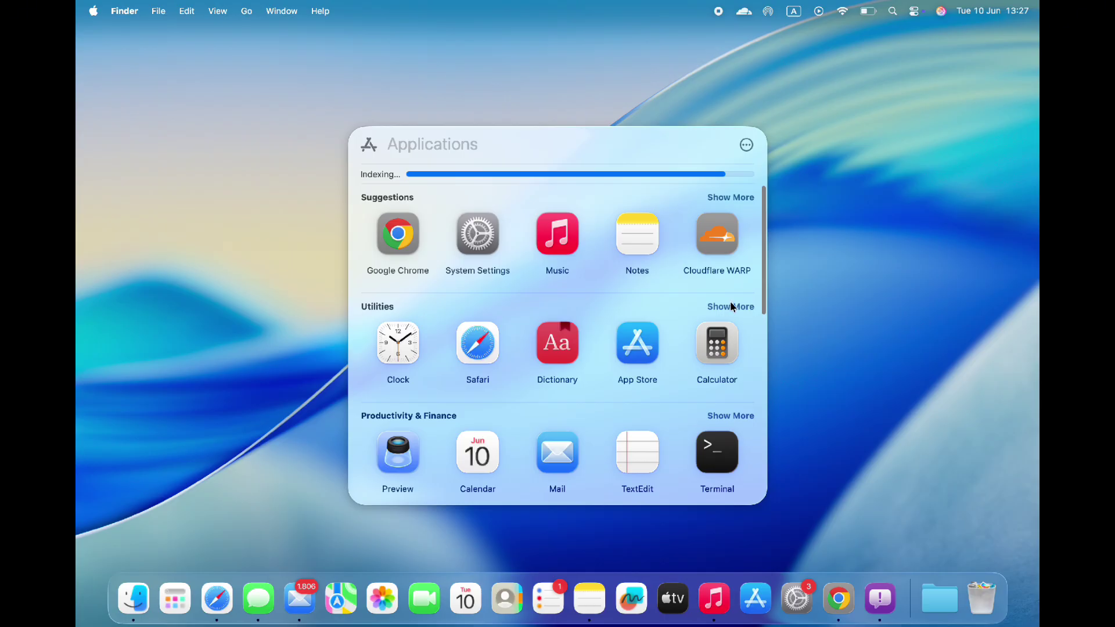
{"action": "left_click", "coordinate": [719, 338]}
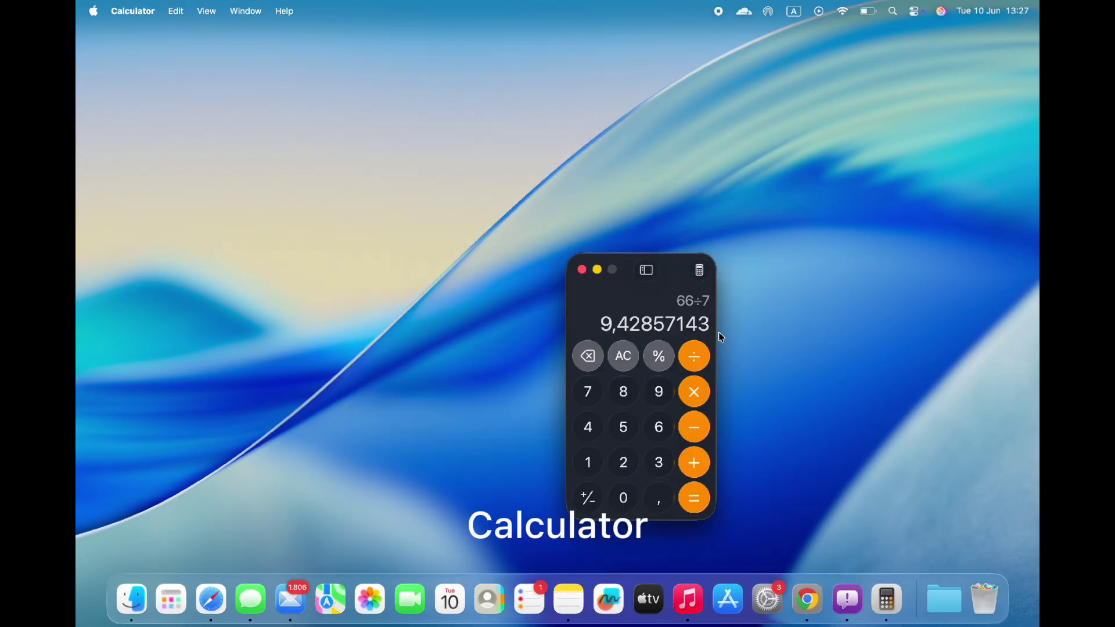
{"action": "left_click", "coordinate": [613, 355]}
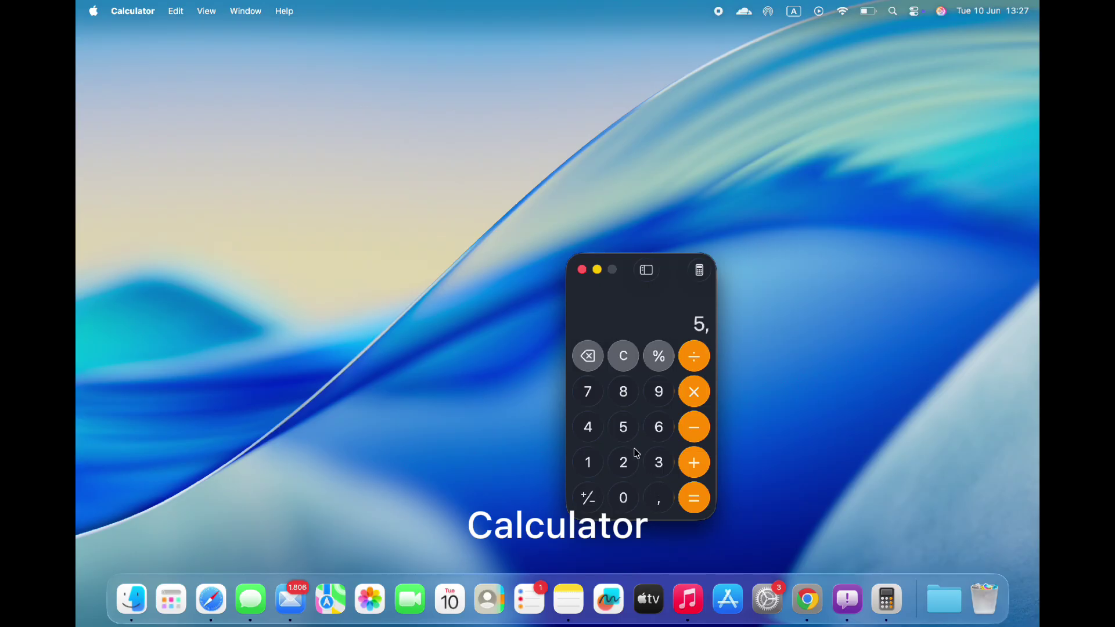
Calculate 5,55+7,75+9,4+7×2 in Calculator
{"action": "left_click", "coordinate": [626, 431]}
{"action": "left_click", "coordinate": [700, 463]}
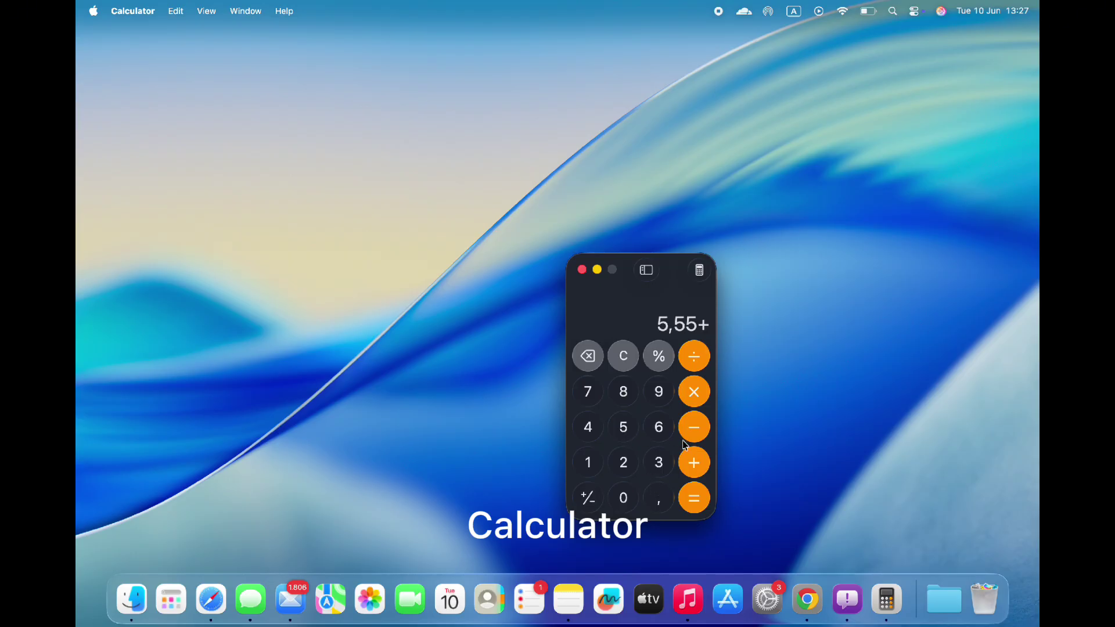
{"action": "left_click", "coordinate": [596, 394]}
{"action": "left_click", "coordinate": [660, 498]}
{"action": "left_click", "coordinate": [591, 392]}
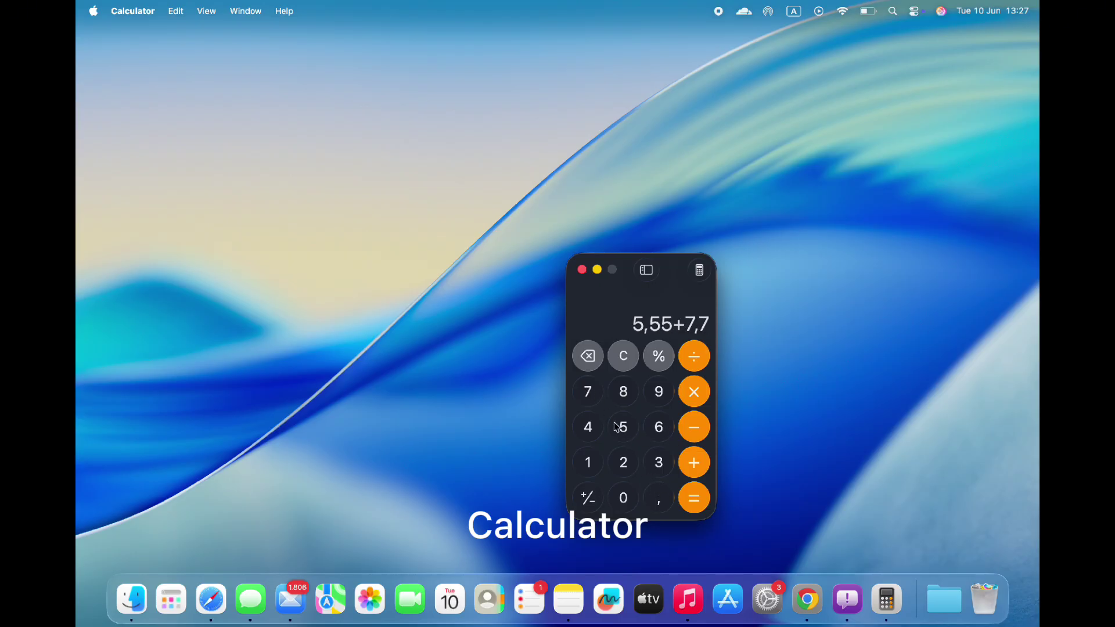
{"action": "left_click", "coordinate": [617, 428]}
{"action": "left_click", "coordinate": [694, 464]}
{"action": "left_click", "coordinate": [659, 393]}
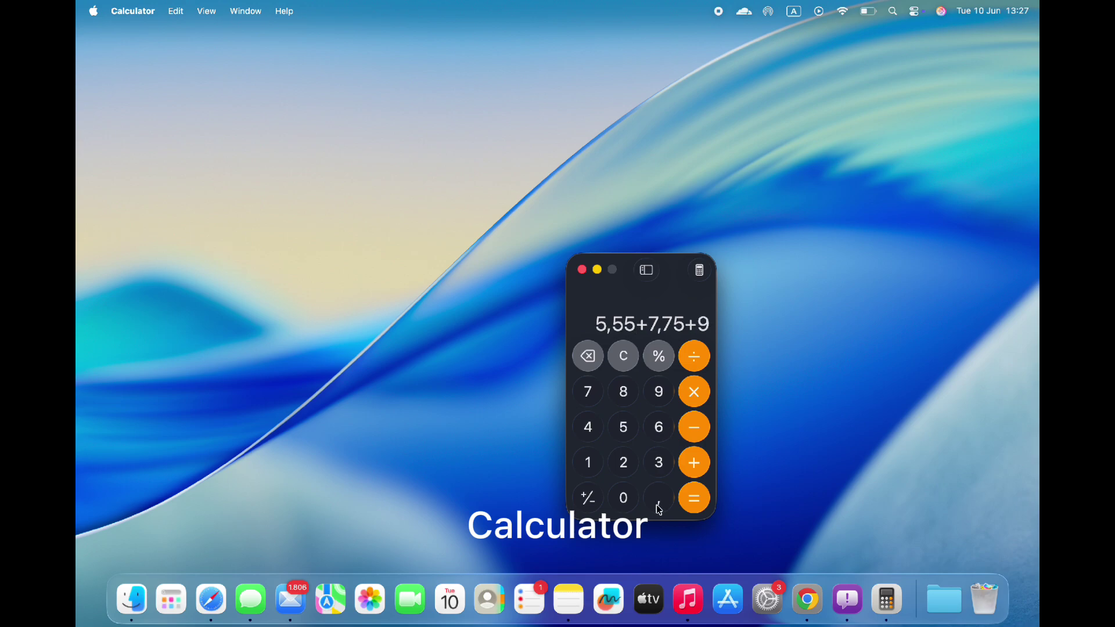
{"action": "left_click", "coordinate": [658, 500]}
{"action": "left_click", "coordinate": [589, 429]}
{"action": "left_click", "coordinate": [699, 466]}
{"action": "left_click", "coordinate": [591, 395]}
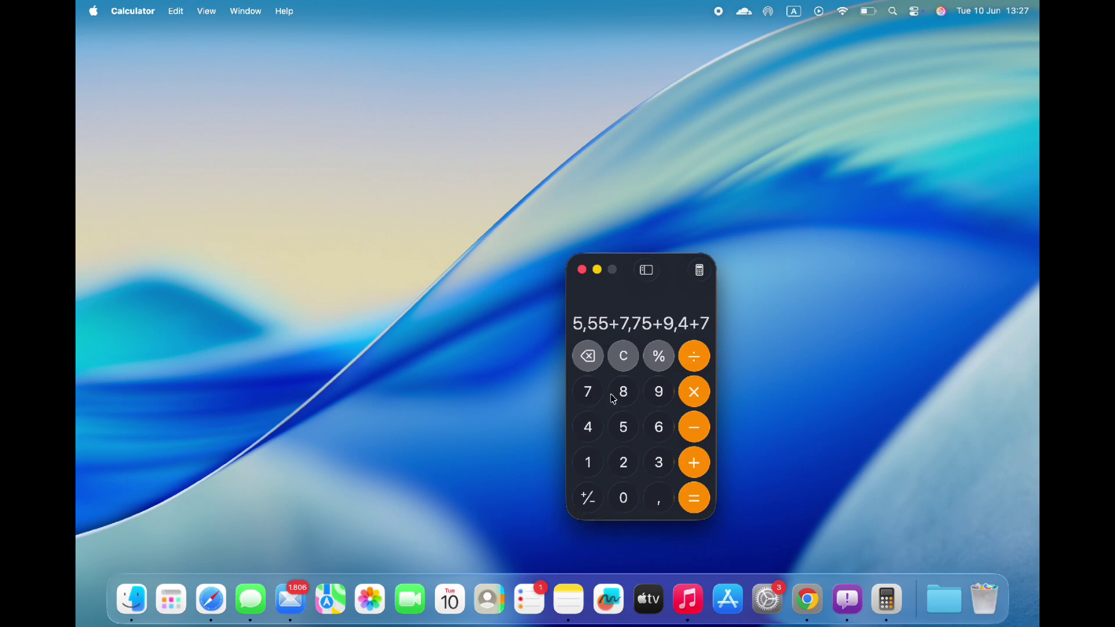
{"action": "left_click", "coordinate": [698, 393]}
{"action": "left_click", "coordinate": [637, 463]}
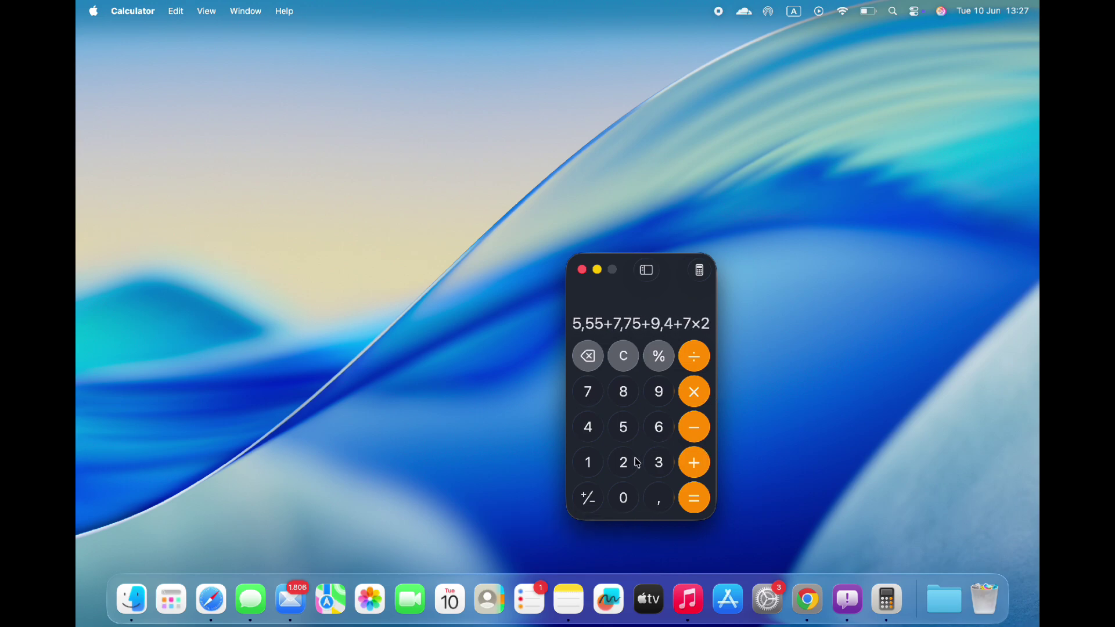
{"action": "left_click", "coordinate": [700, 510]}
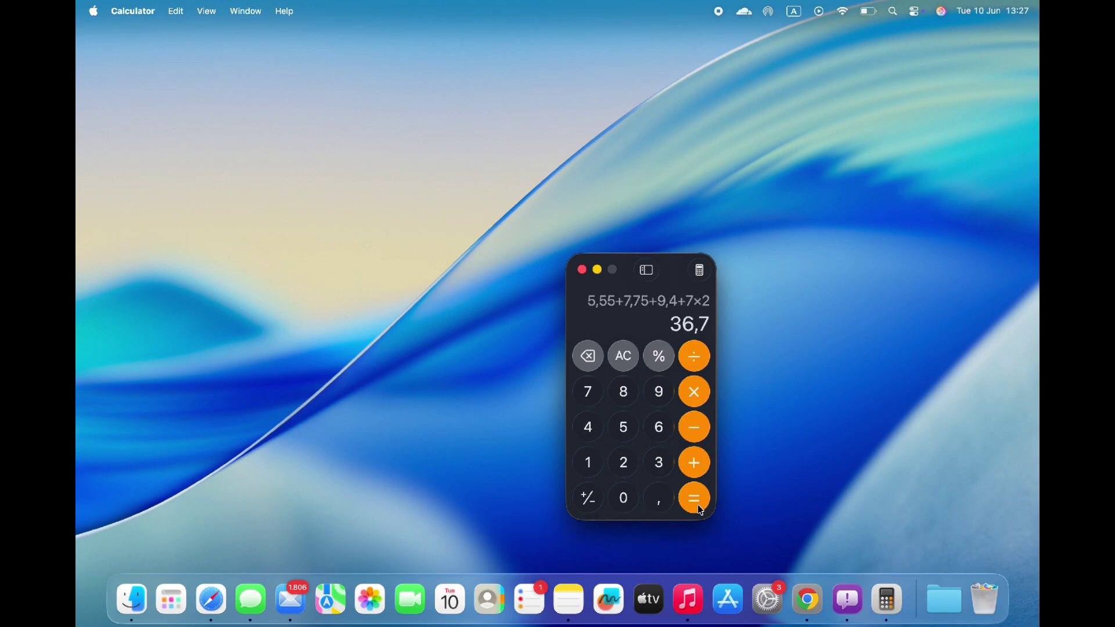
Remove the calculated result, and close the Calculator window after moving it toward the desktop's upper-left corner
{"action": "left_click", "coordinate": [588, 356]}
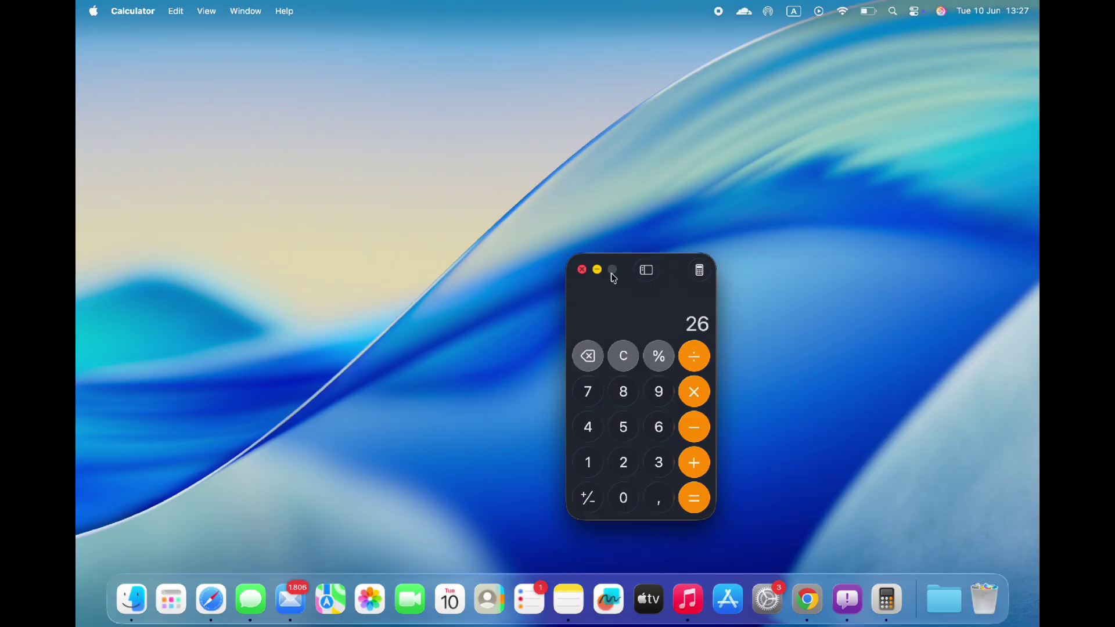
{"action": "left_click_drag", "start_coordinate": [678, 287], "coordinate": [416, 107]}
{"action": "left_click", "coordinate": [319, 89]}
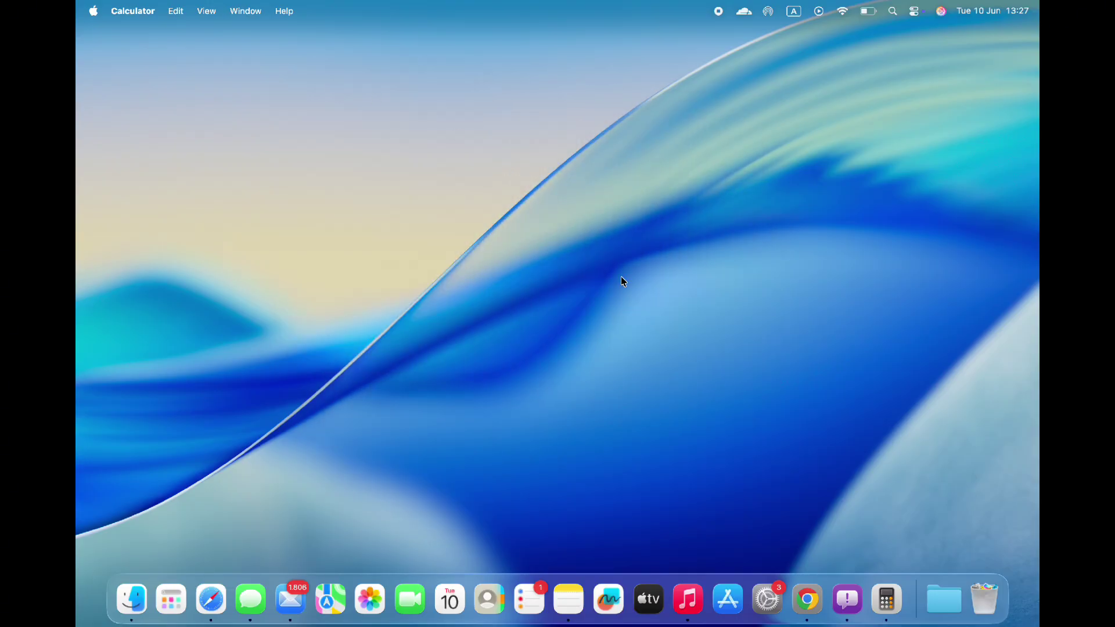
Expand the Utilities group in the applications overview and launch Find My
{"action": "key", "text": "F4"}
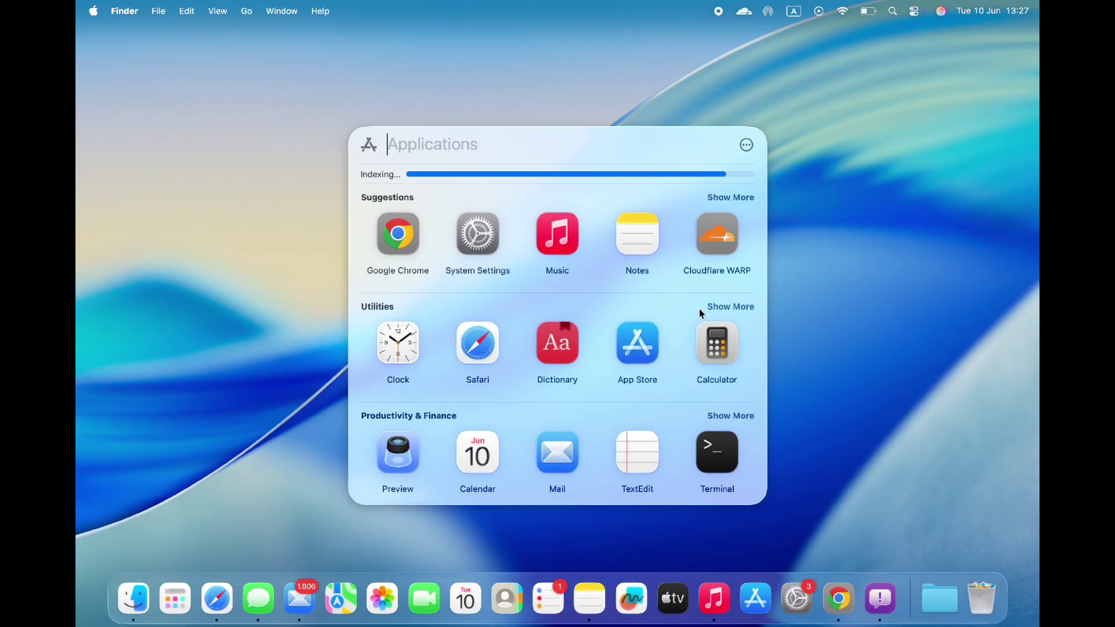
{"action": "left_click", "coordinate": [725, 308]}
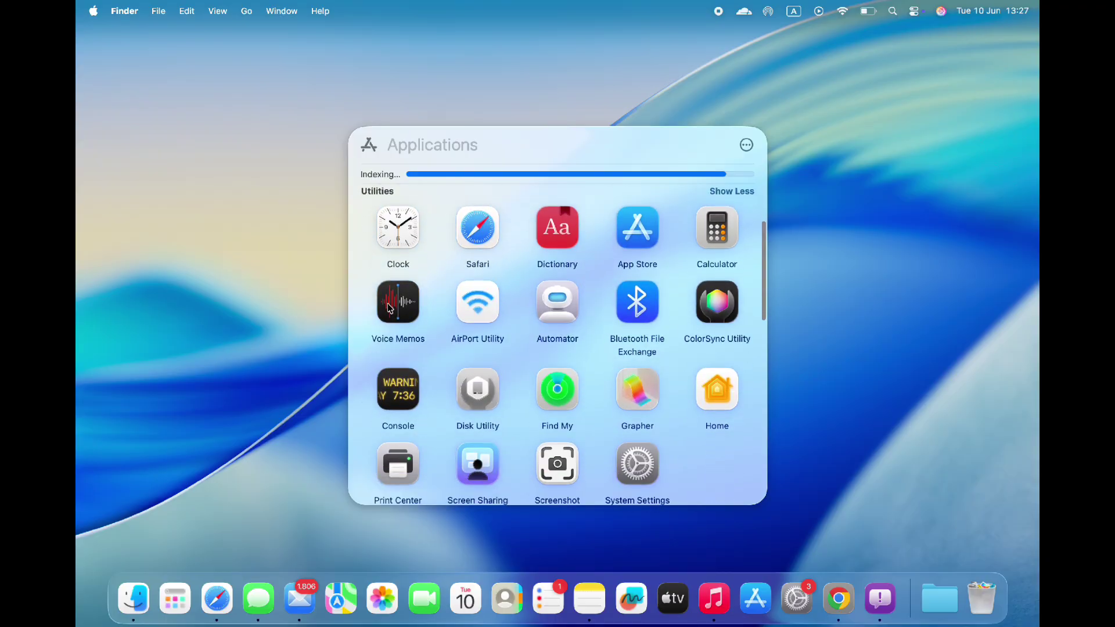
{"action": "left_click", "coordinate": [569, 392]}
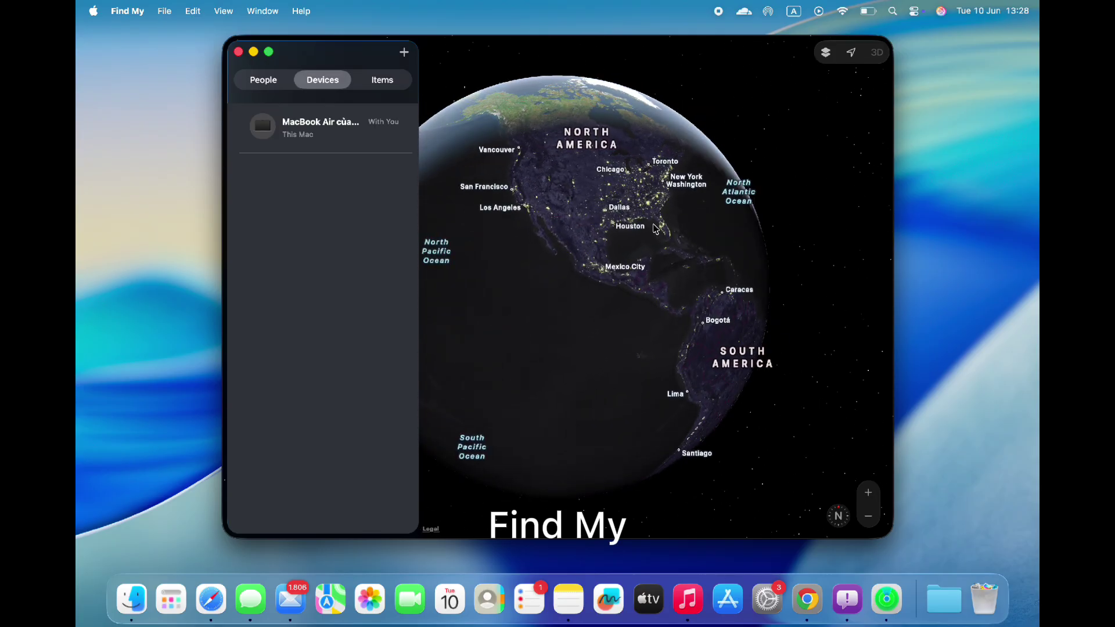
Examine the Find My satellite map at different scales, covering the United States, San Francisco, San Jose, Santa Cruz and Palo Alto
{"action": "scroll", "coordinate": [596, 212], "scroll_direction": "left", "scroll_amount": 5}
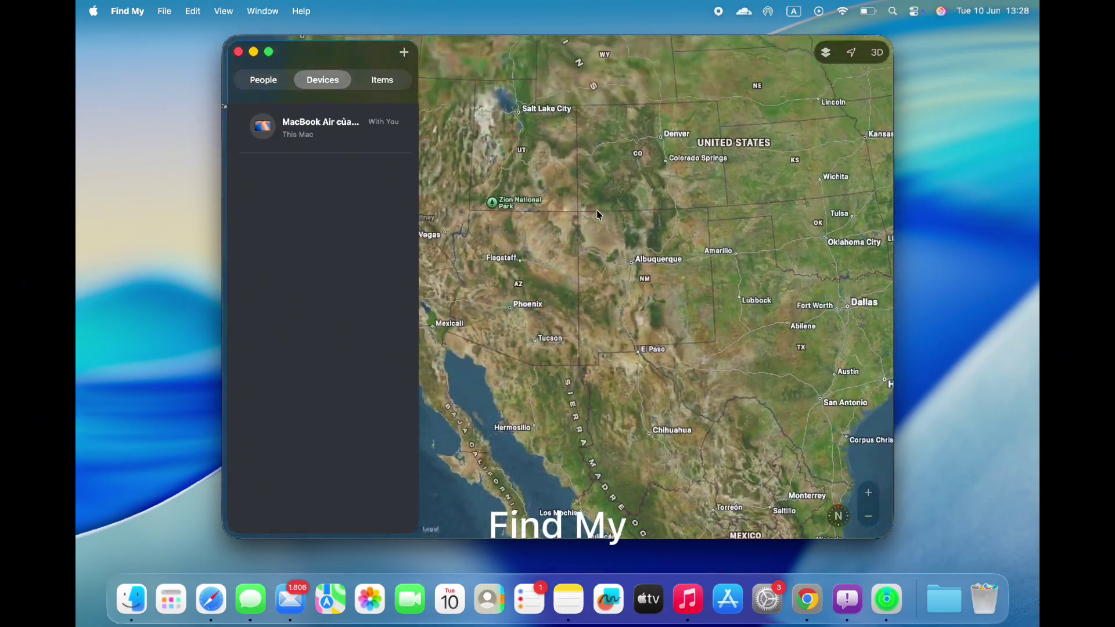
{"action": "scroll", "coordinate": [597, 211], "scroll_direction": "down", "scroll_amount": 5}
{"action": "scroll", "coordinate": [596, 217], "scroll_direction": "up", "scroll_amount": 8}
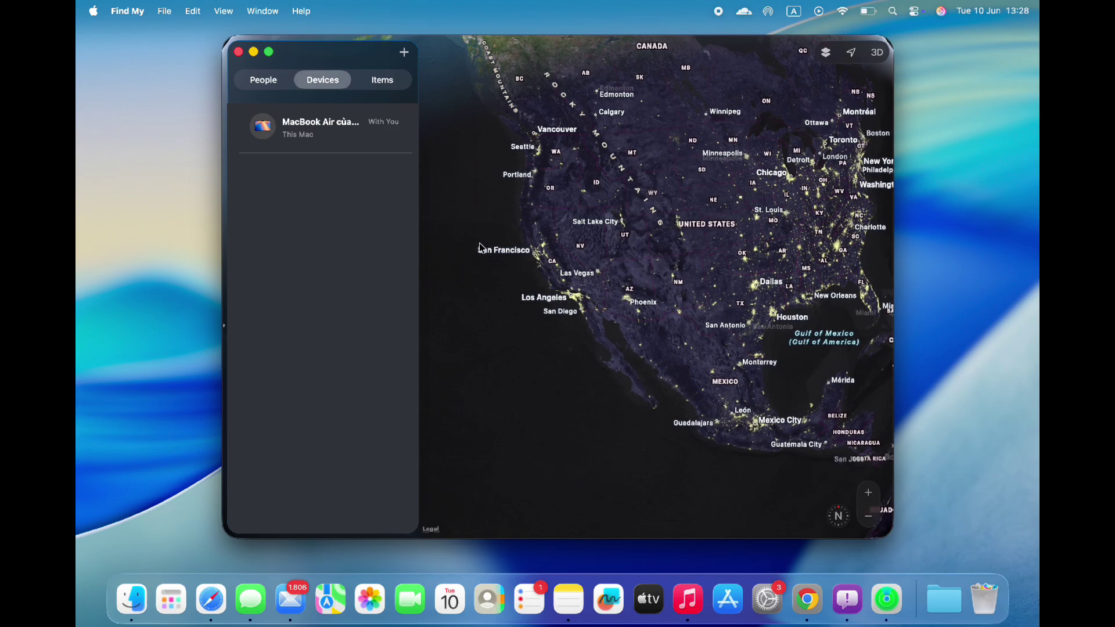
{"action": "scroll", "coordinate": [665, 277], "scroll_direction": "up", "scroll_amount": 6}
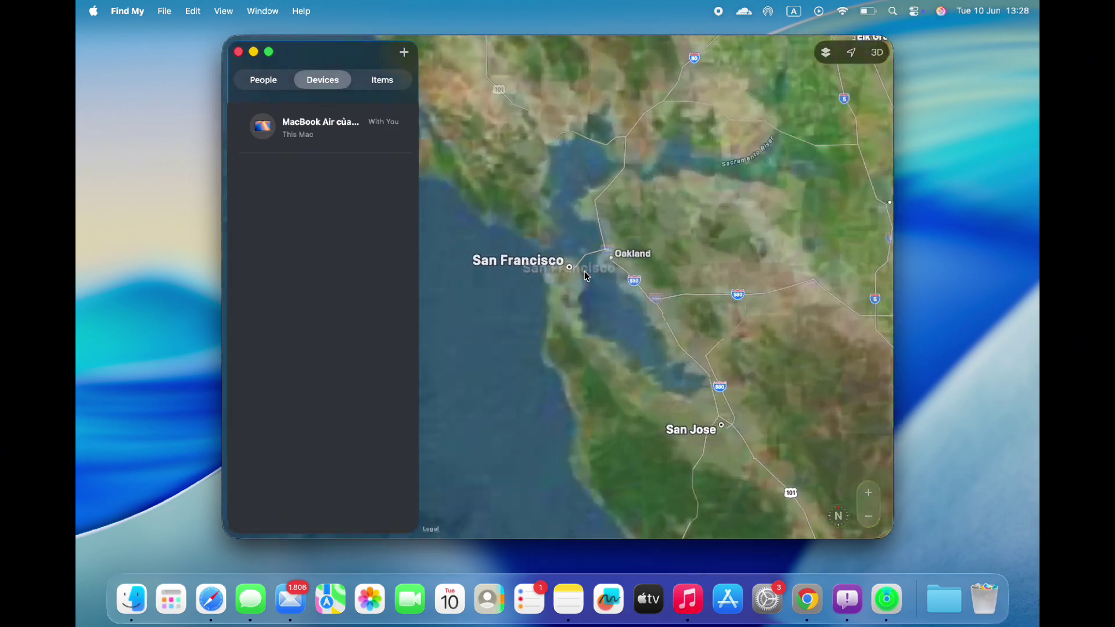
{"action": "scroll", "coordinate": [636, 260], "scroll_direction": "right", "scroll_amount": 5}
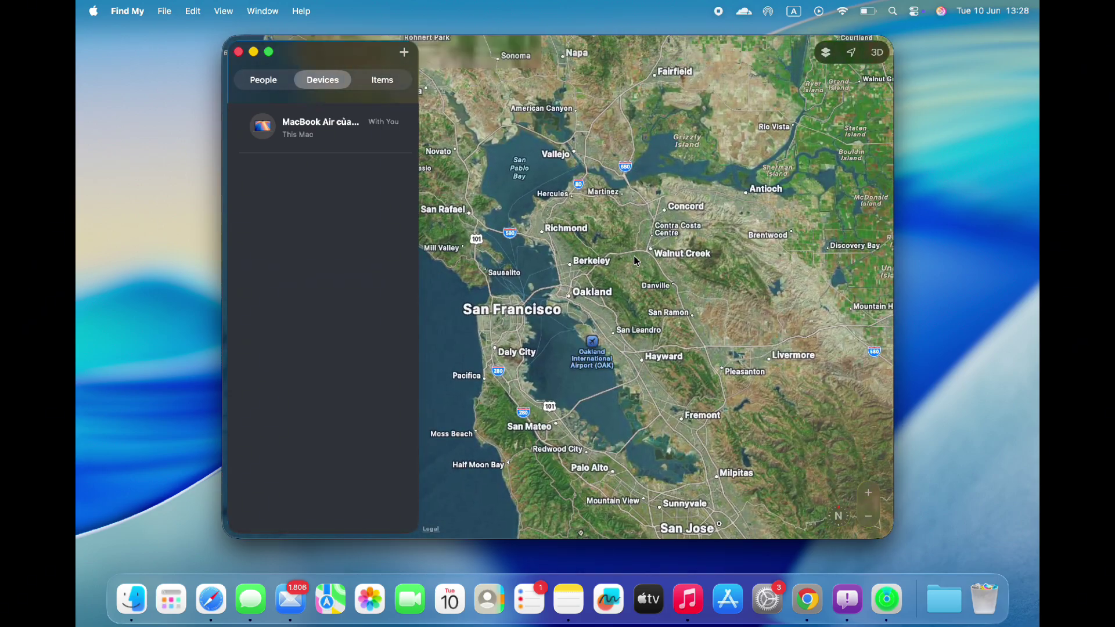
{"action": "scroll", "coordinate": [636, 261], "scroll_direction": "down", "scroll_amount": 6}
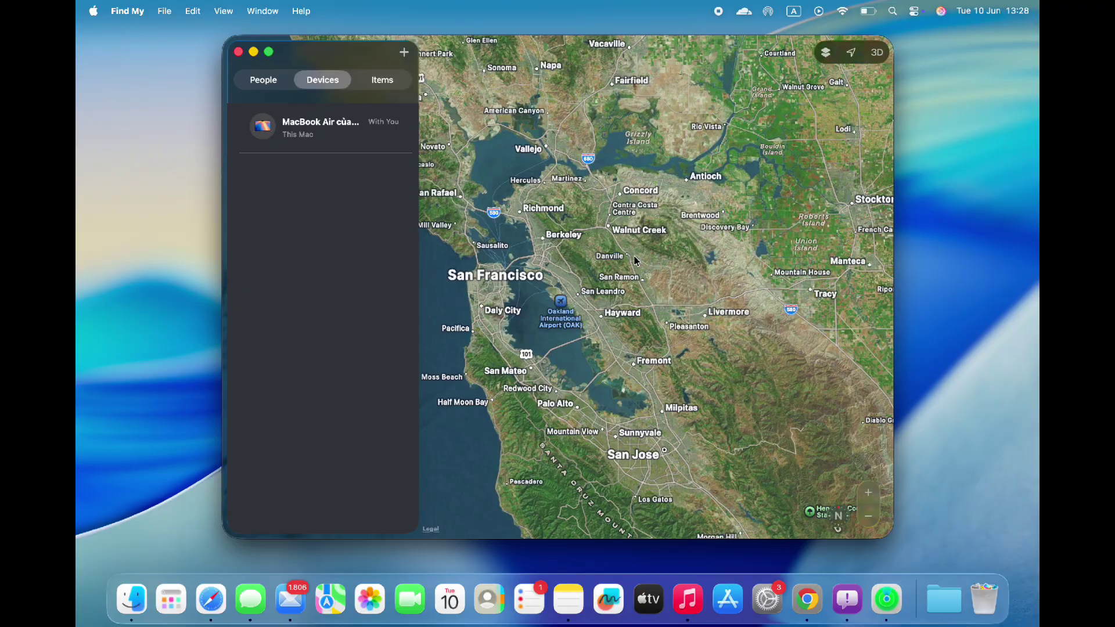
{"action": "scroll", "coordinate": [674, 336], "scroll_direction": "up", "scroll_amount": 3}
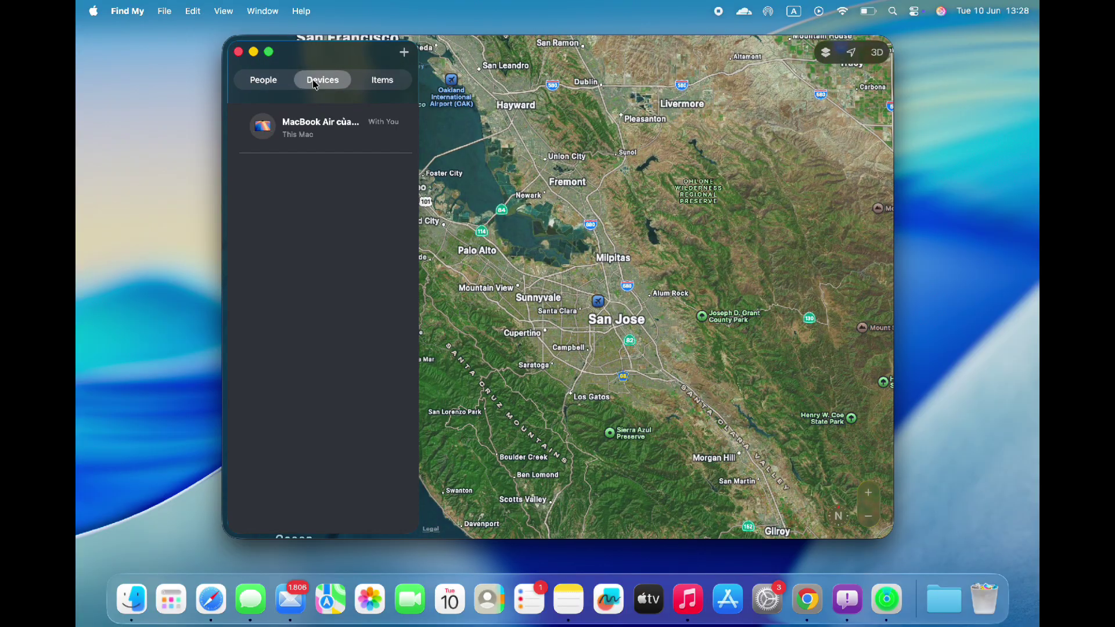
{"action": "scroll", "coordinate": [554, 238], "scroll_direction": "up", "scroll_amount": 3}
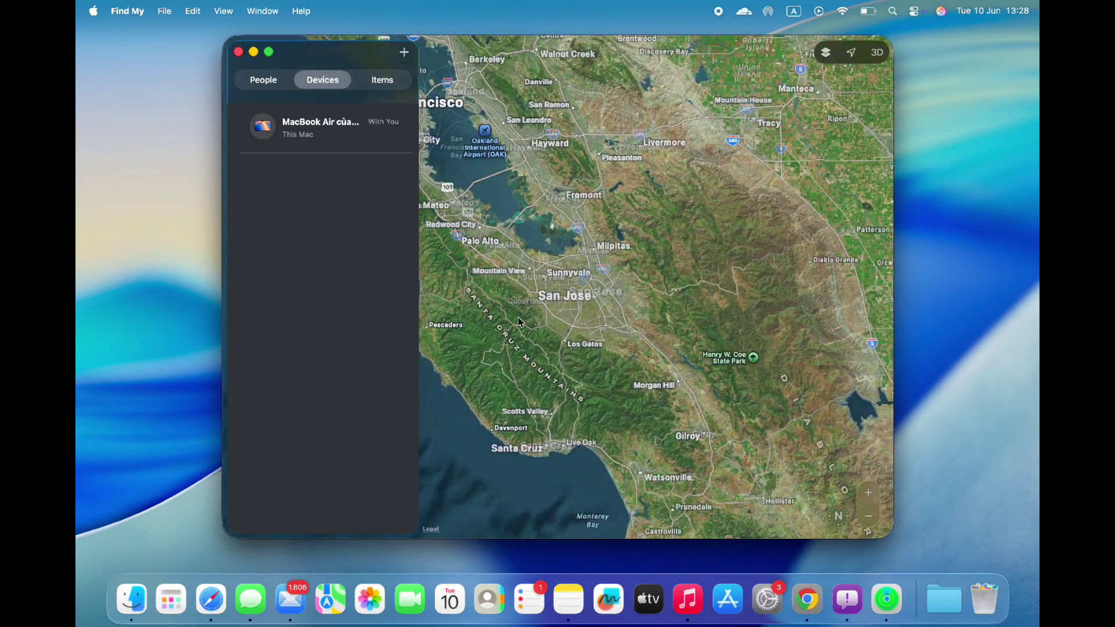
{"action": "scroll", "coordinate": [518, 317], "scroll_direction": "up", "scroll_amount": 6}
{"action": "scroll", "coordinate": [648, 292], "scroll_direction": "right", "scroll_amount": 10}
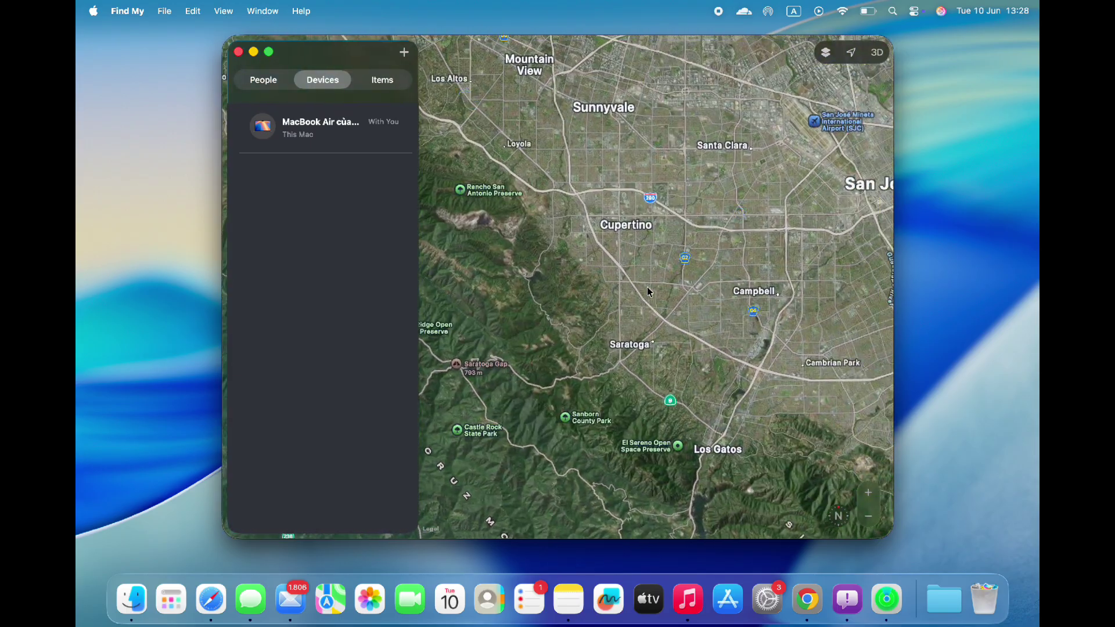
{"action": "scroll", "coordinate": [649, 291], "scroll_direction": "down", "scroll_amount": 15}
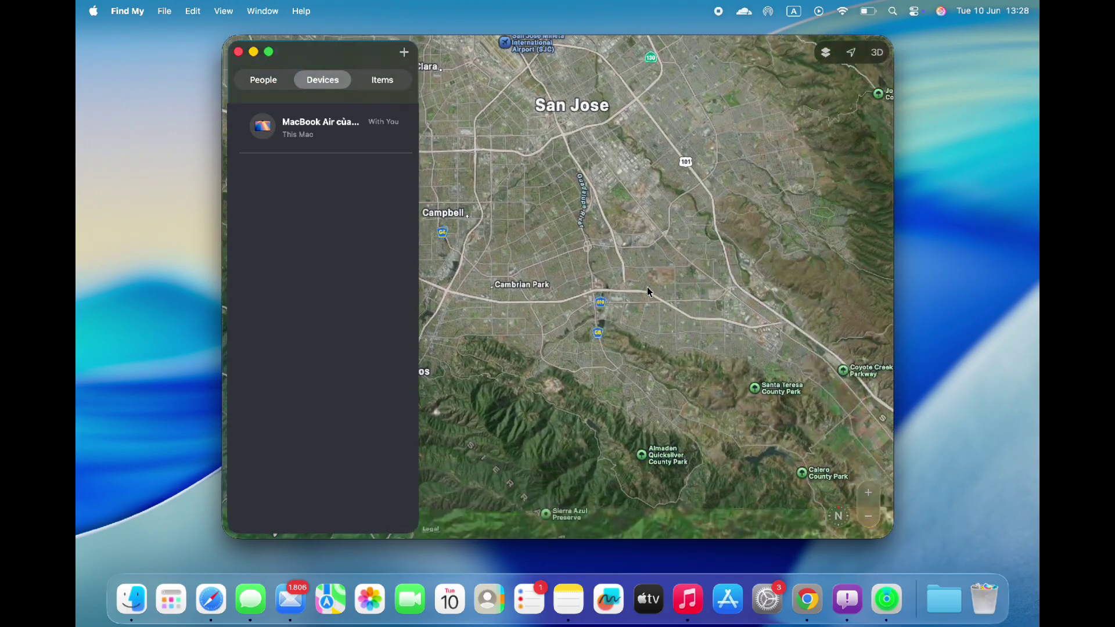
{"action": "scroll", "coordinate": [649, 292], "scroll_direction": "down", "scroll_amount": 5}
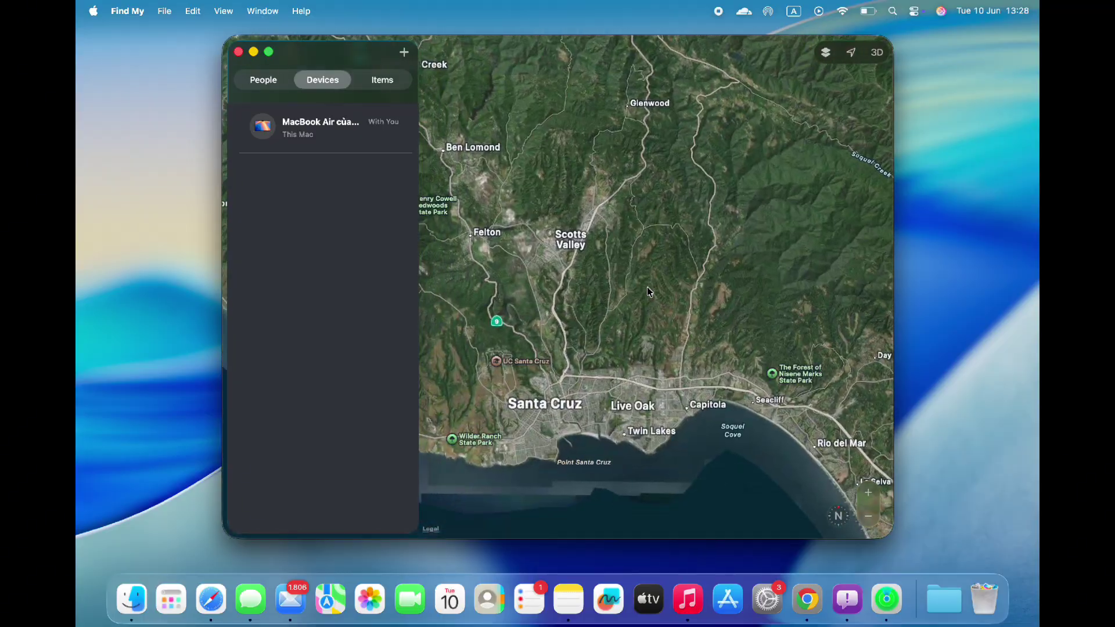
{"action": "scroll", "coordinate": [649, 291], "scroll_direction": "up", "scroll_amount": 15}
{"action": "scroll", "coordinate": [648, 291], "scroll_direction": "down", "scroll_amount": 10}
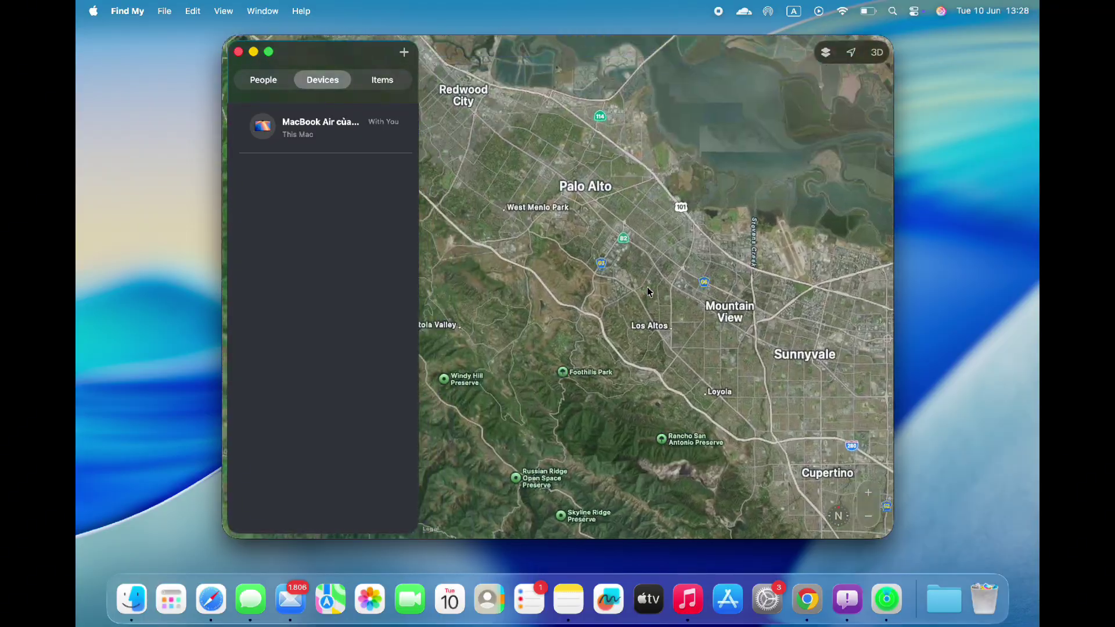
Examine the Find My satellite map from the San Francisco Bay Area out to the globe, across Asia and into Daegu, South Korea
{"action": "scroll", "coordinate": [657, 279], "scroll_direction": "up", "scroll_amount": 10}
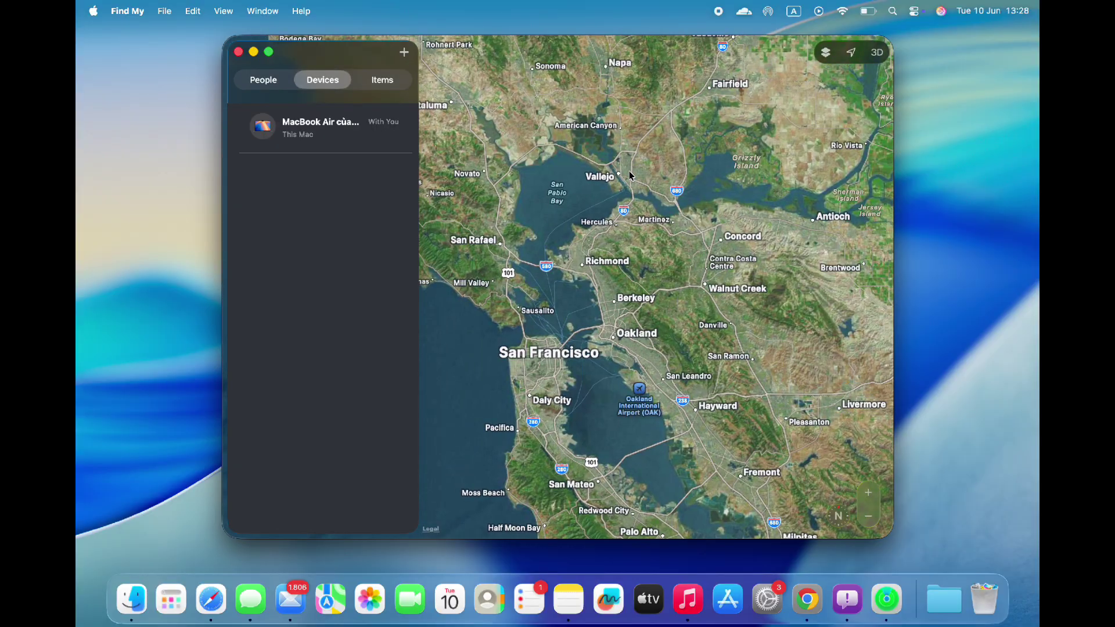
{"action": "scroll", "coordinate": [630, 175], "scroll_direction": "down", "scroll_amount": 8}
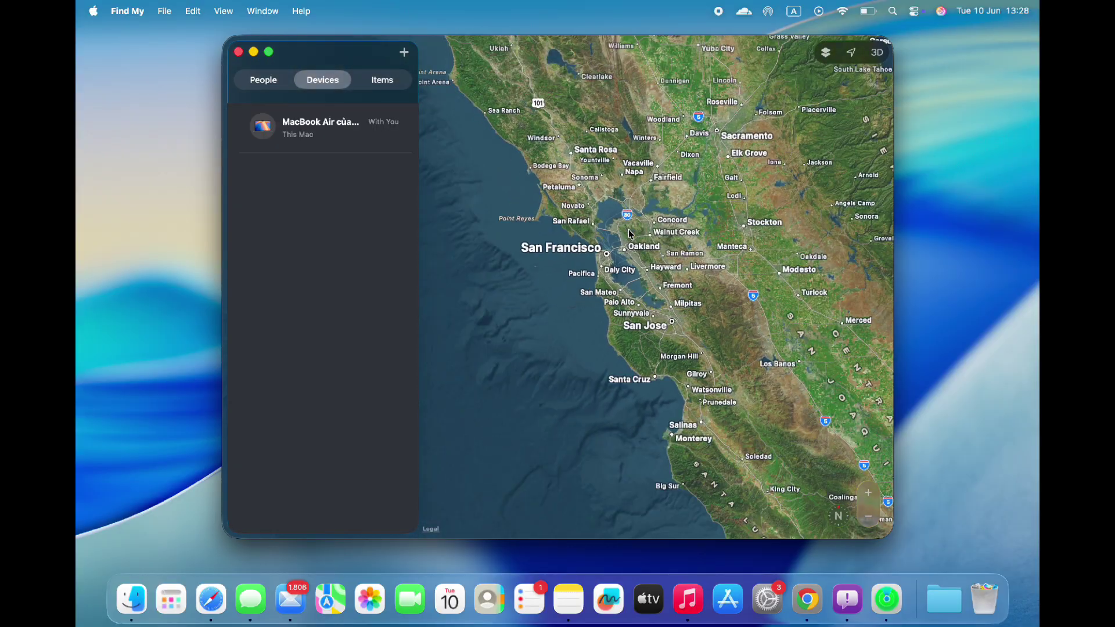
{"action": "scroll", "coordinate": [629, 234], "scroll_direction": "down", "scroll_amount": 15}
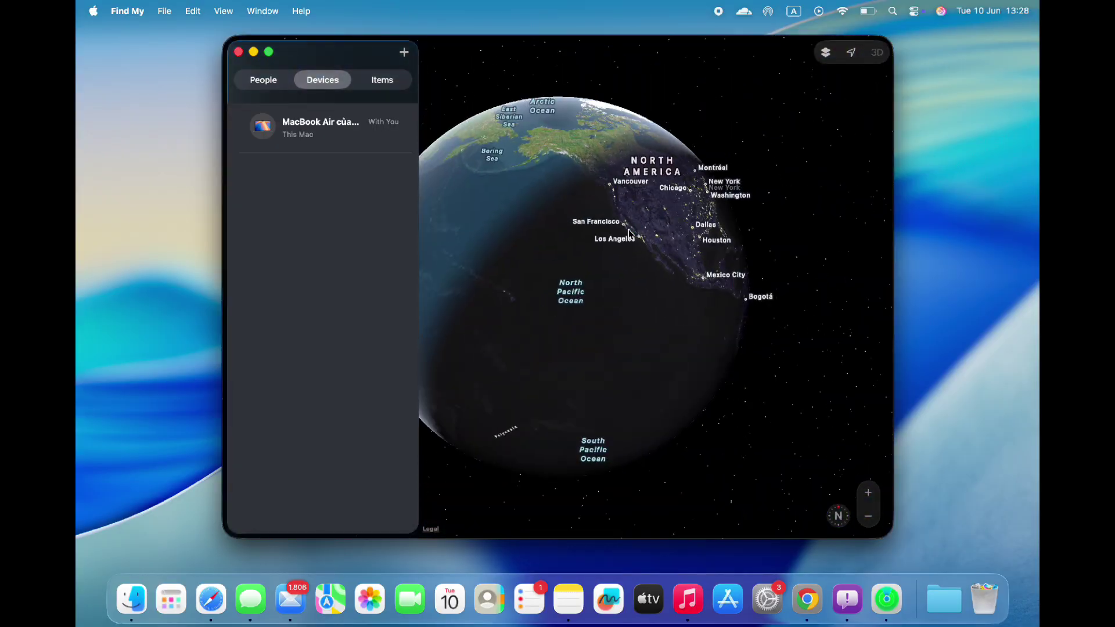
{"action": "scroll", "coordinate": [629, 234], "scroll_direction": "left", "scroll_amount": 15}
{"action": "scroll", "coordinate": [647, 254], "scroll_direction": "up", "scroll_amount": 5}
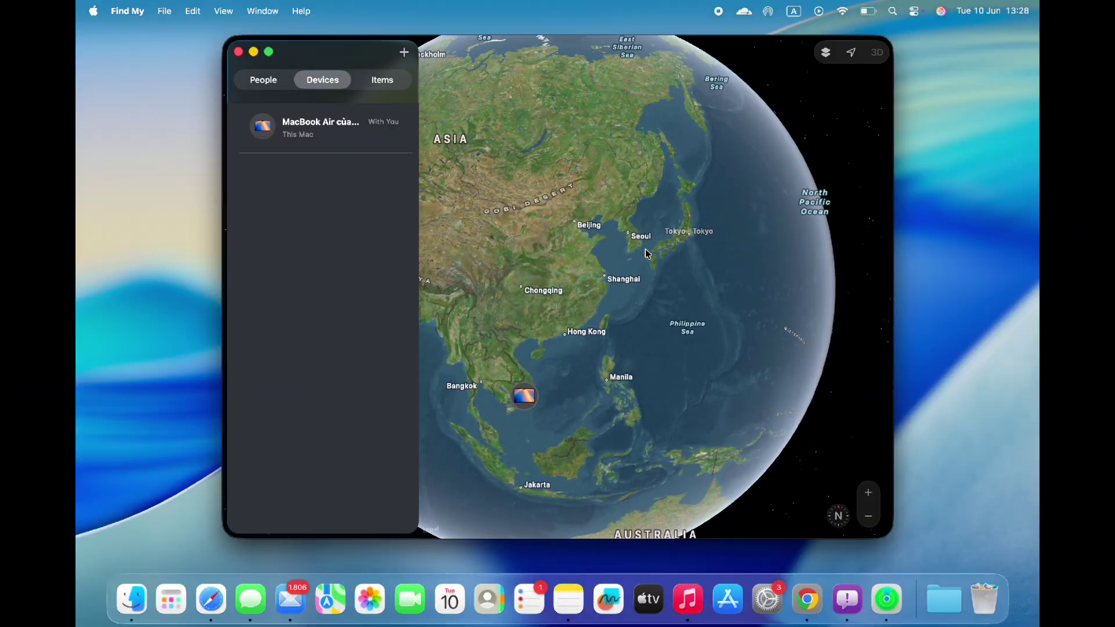
{"action": "scroll", "coordinate": [647, 254], "scroll_direction": "up", "scroll_amount": 10}
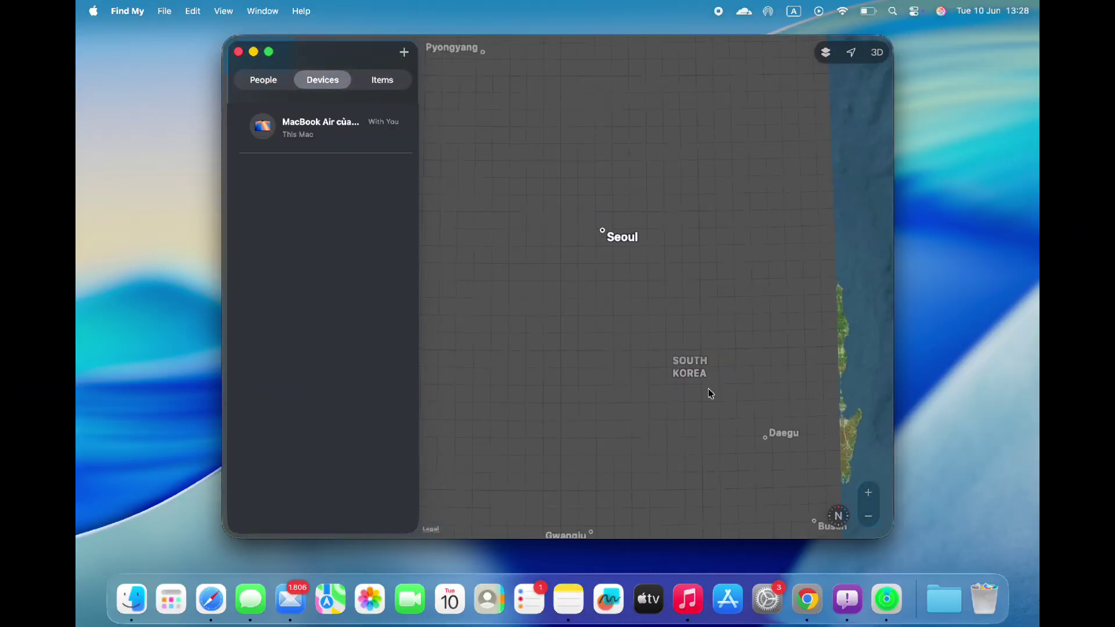
{"action": "scroll", "coordinate": [710, 393], "scroll_direction": "up", "scroll_amount": 5}
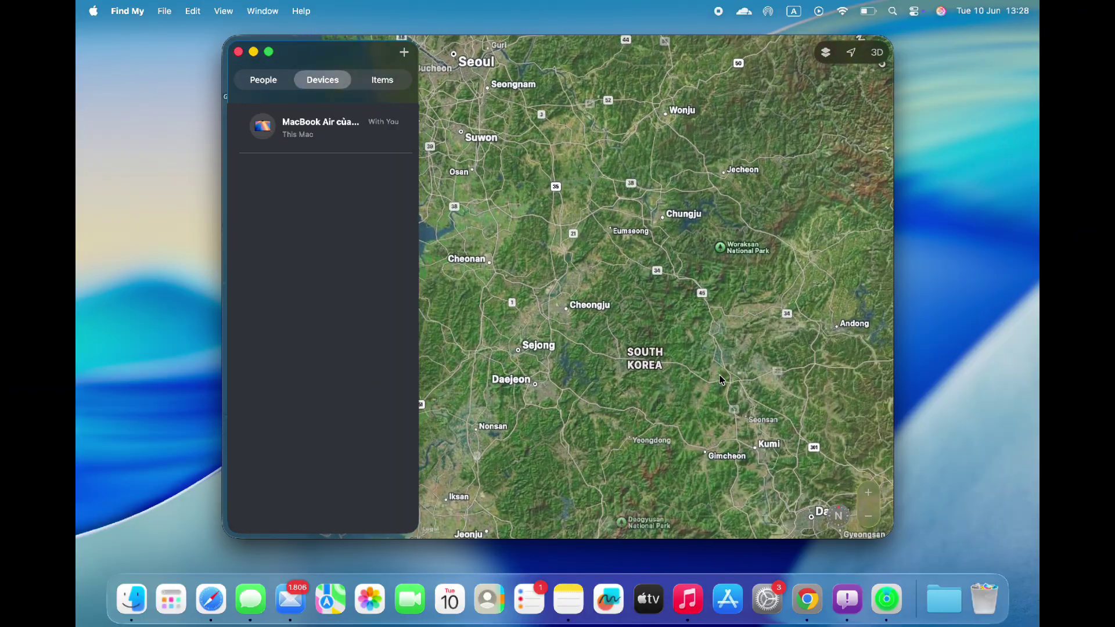
{"action": "scroll", "coordinate": [720, 380], "scroll_direction": "down", "scroll_amount": 4}
{"action": "scroll", "coordinate": [720, 380], "scroll_direction": "up", "scroll_amount": 10}
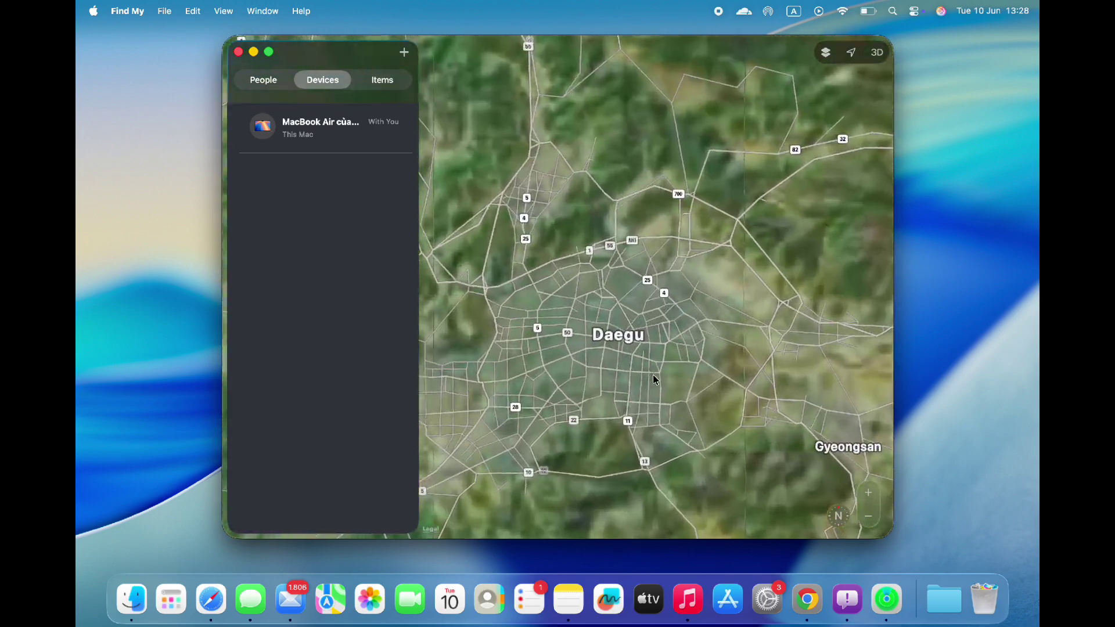
{"action": "scroll", "coordinate": [653, 380], "scroll_direction": "up", "scroll_amount": 5}
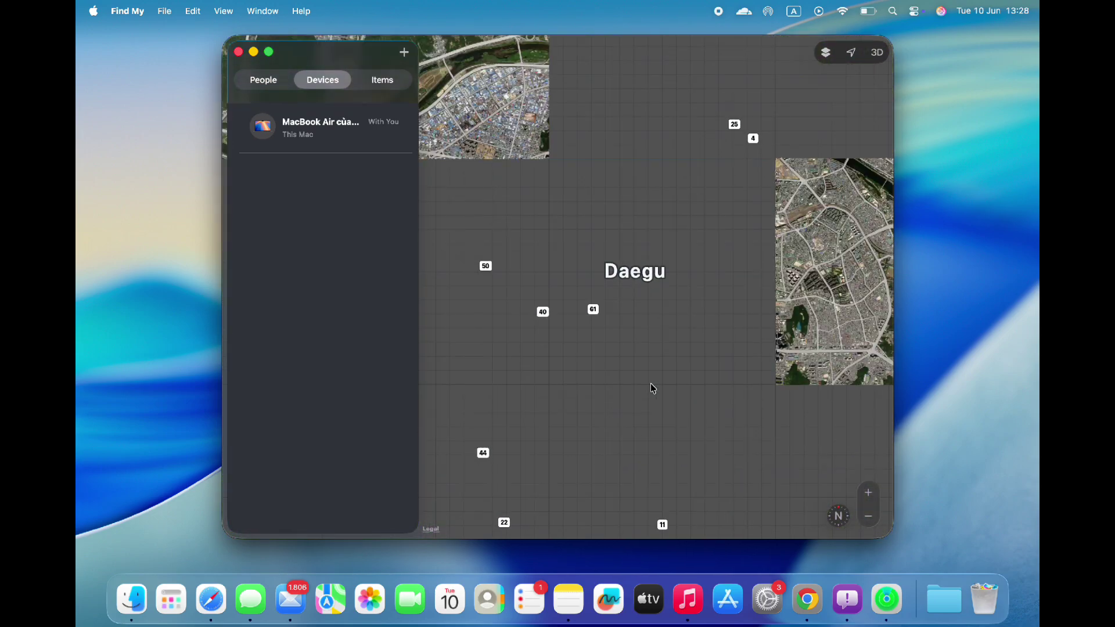
Switch the map to 3D over Daegu and expand the Find My window to full screen
{"action": "left_click", "coordinate": [877, 52]}
{"action": "scroll", "coordinate": [569, 305], "scroll_direction": "up", "scroll_amount": 4}
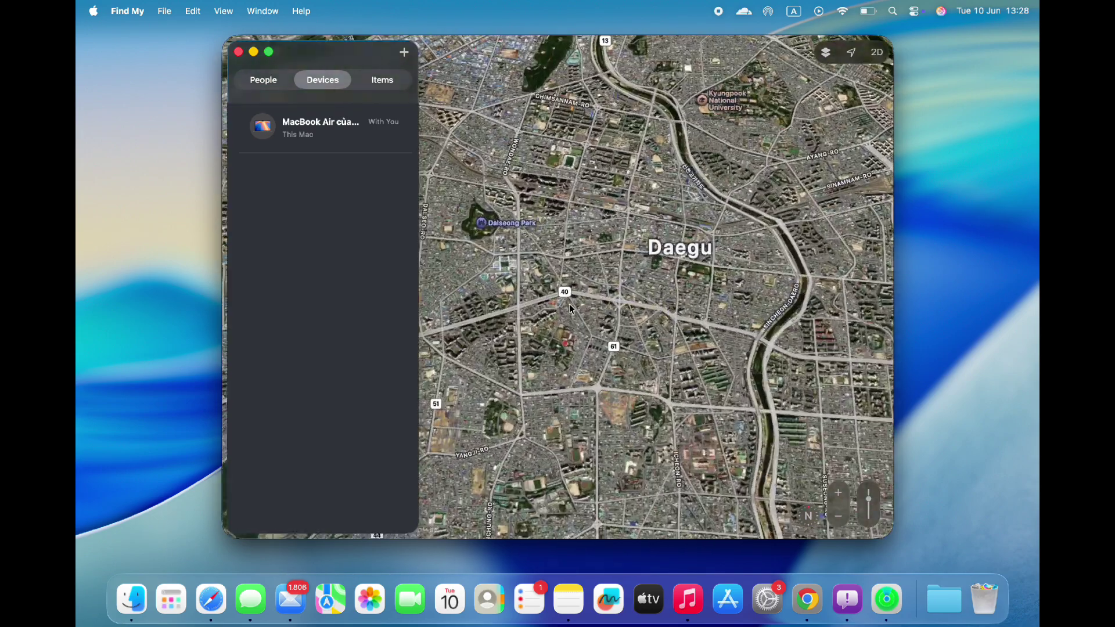
{"action": "scroll", "coordinate": [572, 325], "scroll_direction": "up", "scroll_amount": 8}
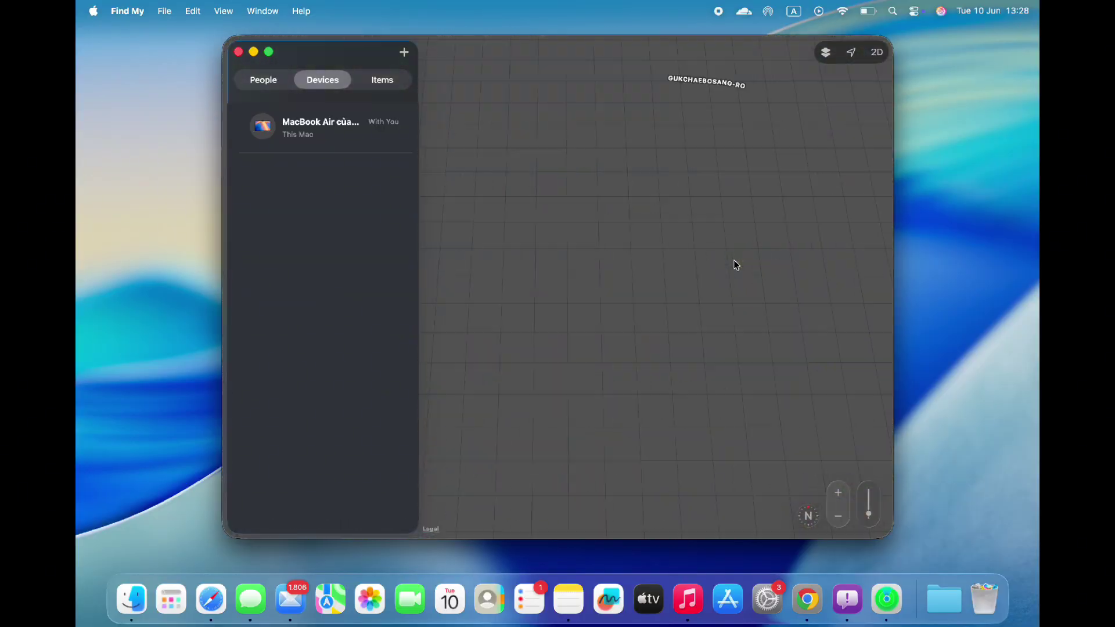
{"action": "scroll", "coordinate": [734, 264], "scroll_direction": "down", "scroll_amount": 10}
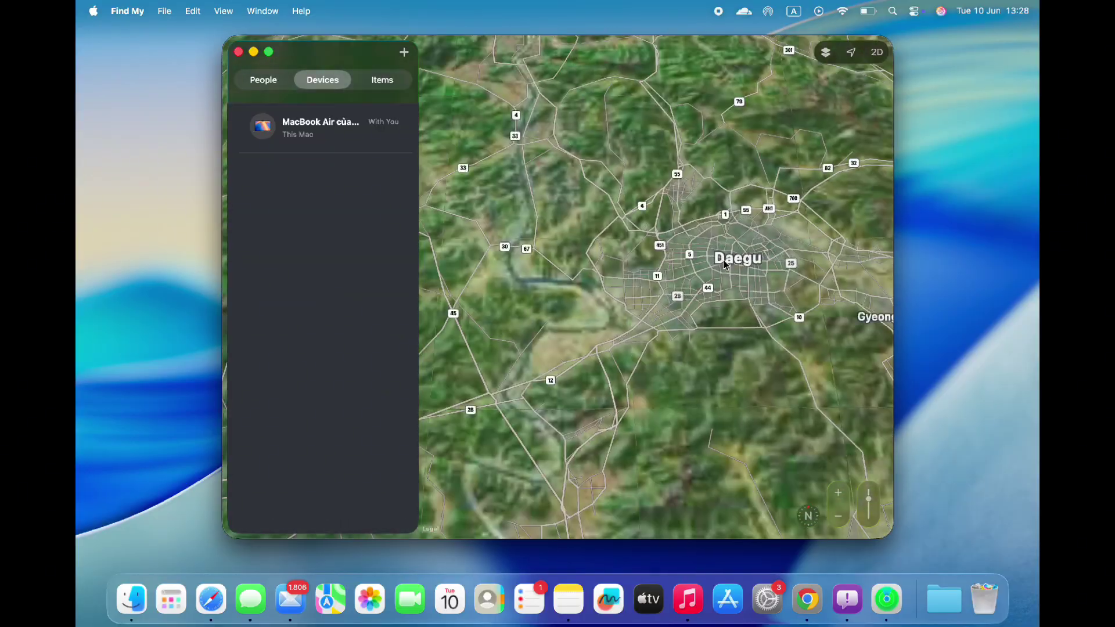
{"action": "left_click", "coordinate": [269, 52]}
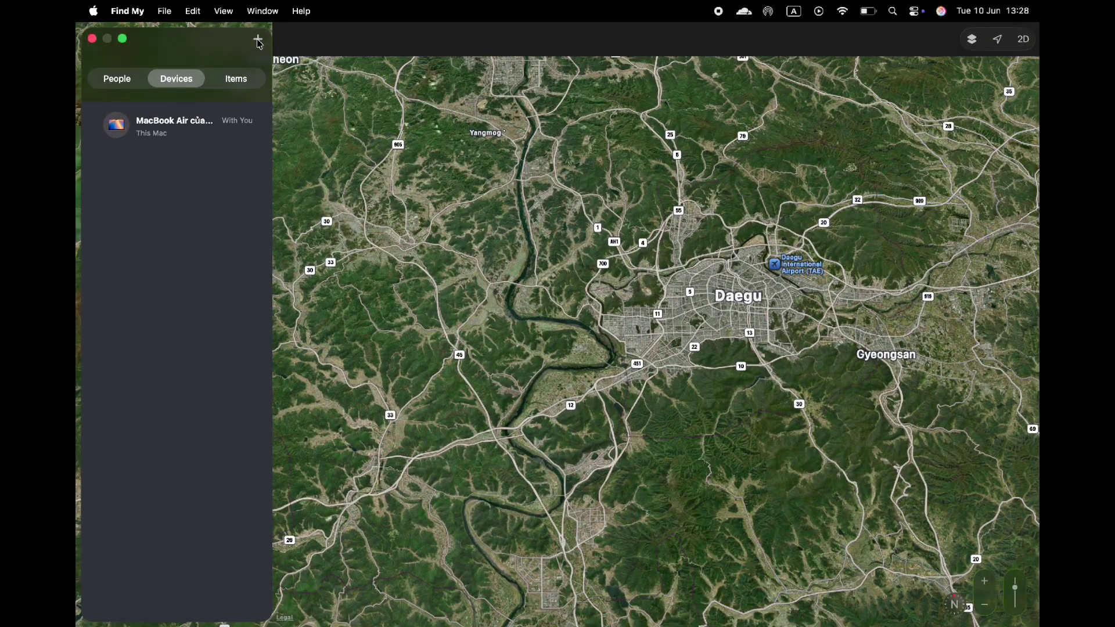
Look at the Share My Location dialog and the Items, Devices and People lists, and close the full-screen Find My window
{"action": "left_click", "coordinate": [259, 40]}
{"action": "left_click", "coordinate": [445, 169]}
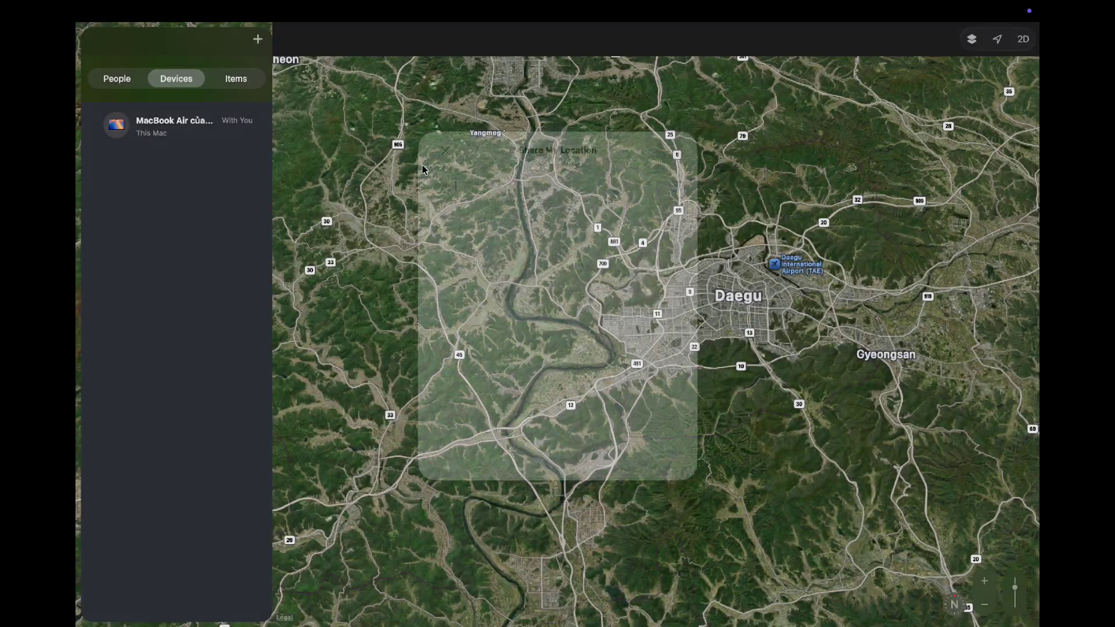
{"action": "left_click", "coordinate": [235, 78]}
{"action": "left_click", "coordinate": [176, 78]}
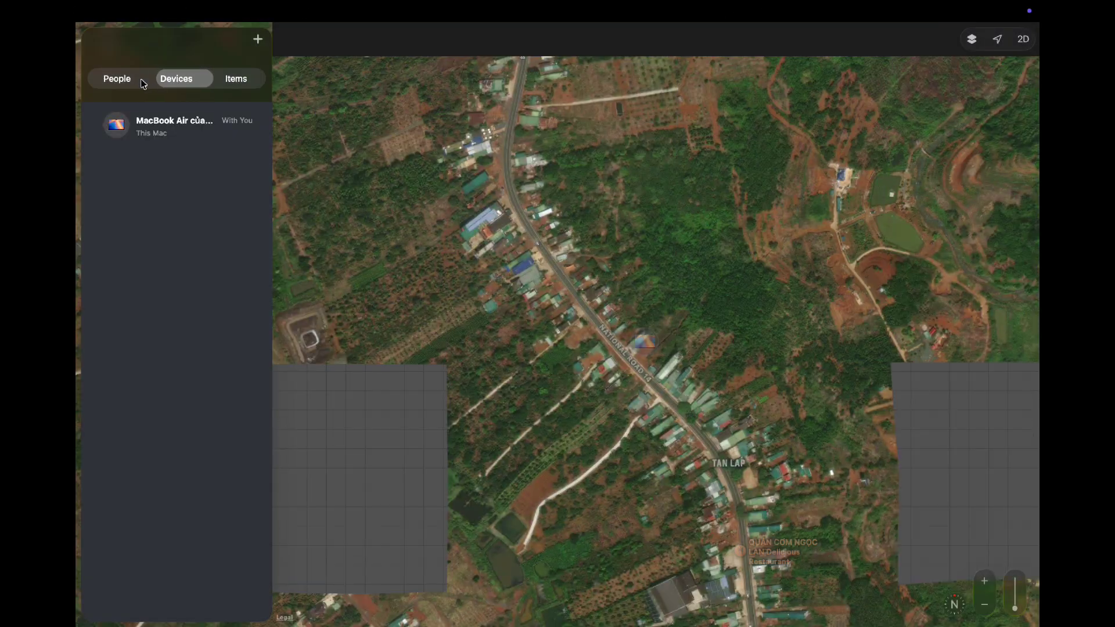
{"action": "left_click", "coordinate": [104, 81]}
{"action": "left_click", "coordinate": [93, 40]}
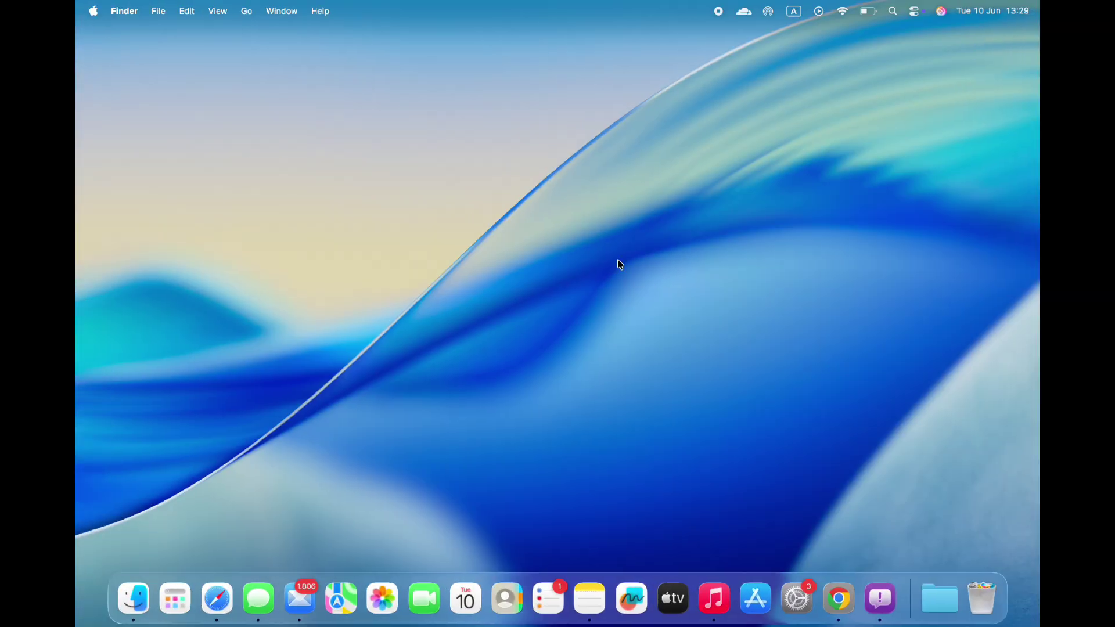
Expand the Utilities and Productivity & Finance groups in the applications overview and launch Shortcuts
{"action": "key", "text": "F4"}
{"action": "left_click", "coordinate": [731, 307]}
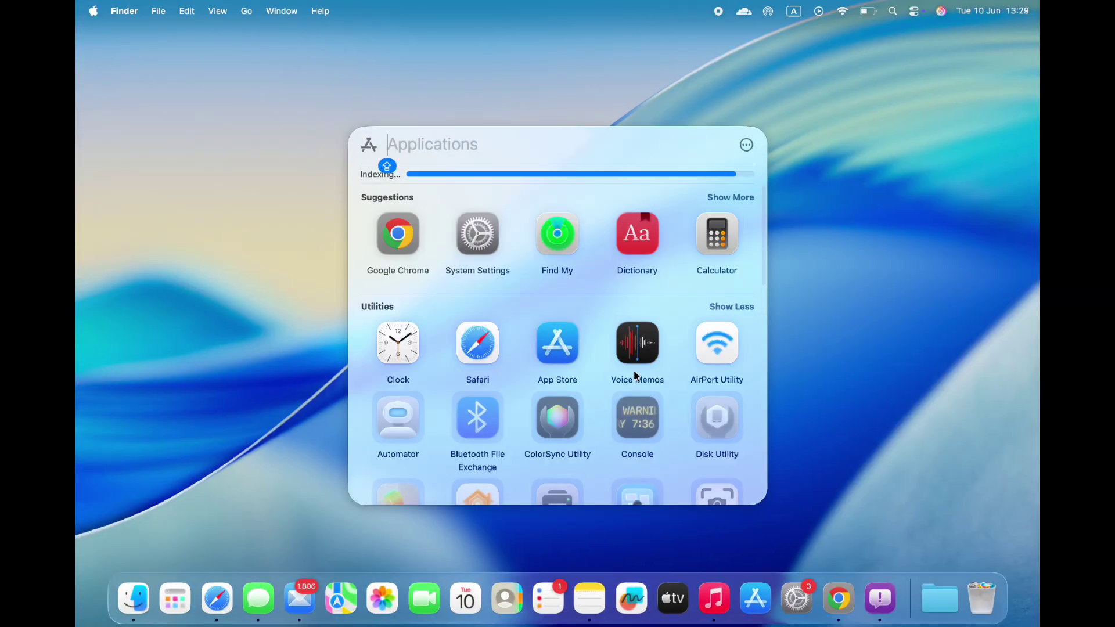
{"action": "scroll", "coordinate": [634, 371], "scroll_direction": "down", "scroll_amount": 5}
{"action": "scroll", "coordinate": [634, 375], "scroll_direction": "down", "scroll_amount": 3}
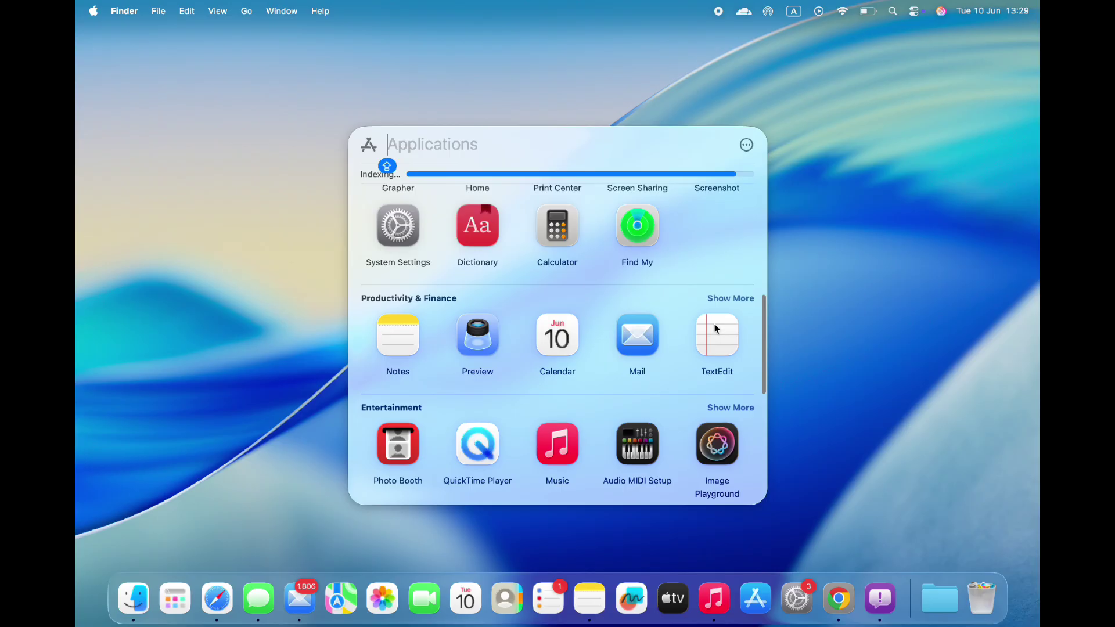
{"action": "left_click", "coordinate": [731, 306]}
{"action": "scroll", "coordinate": [628, 378], "scroll_direction": "down", "scroll_amount": 3}
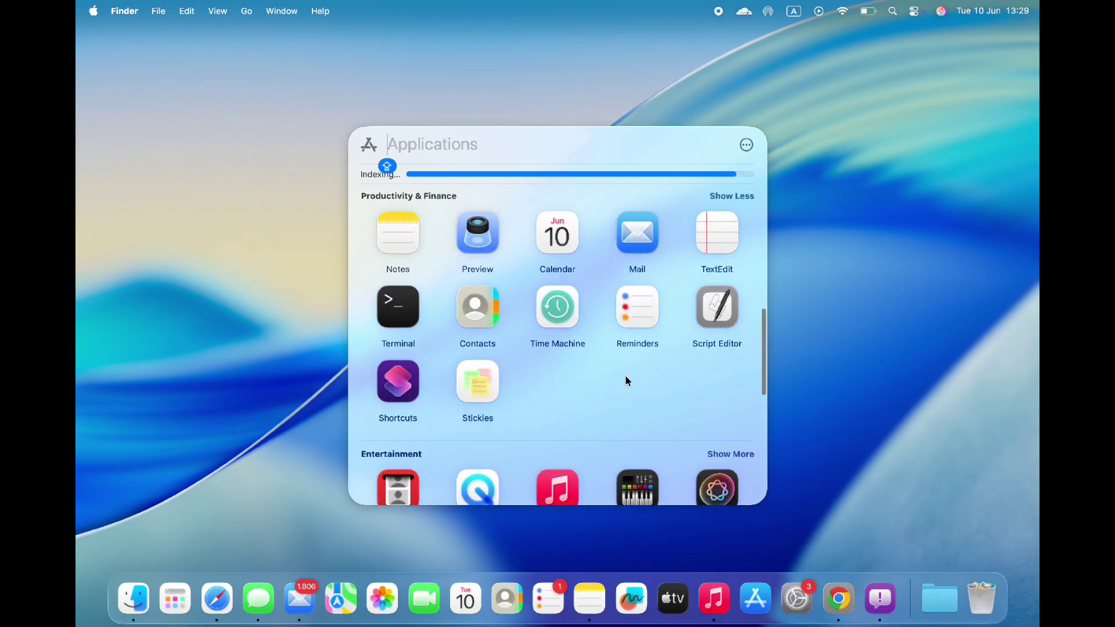
{"action": "left_click", "coordinate": [412, 390]}
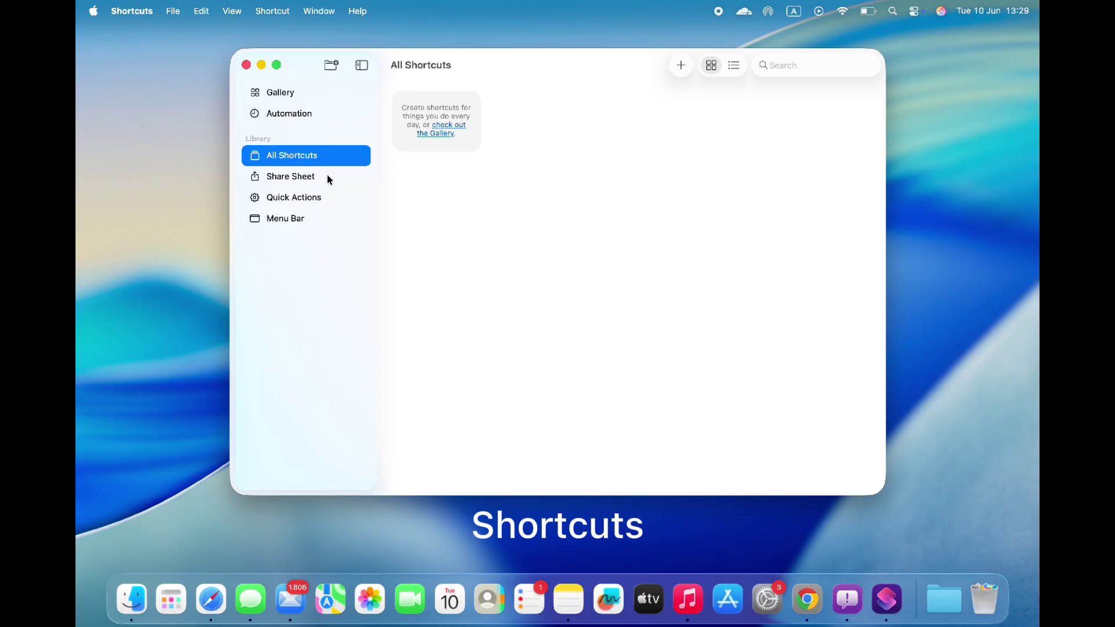
Look through the Share Sheet, Quick Actions, Menu Bar, Automation and Gallery sections of Shortcuts
{"action": "left_click", "coordinate": [328, 177]}
{"action": "left_click", "coordinate": [325, 199]}
{"action": "left_click", "coordinate": [322, 218]}
{"action": "left_click", "coordinate": [322, 109]}
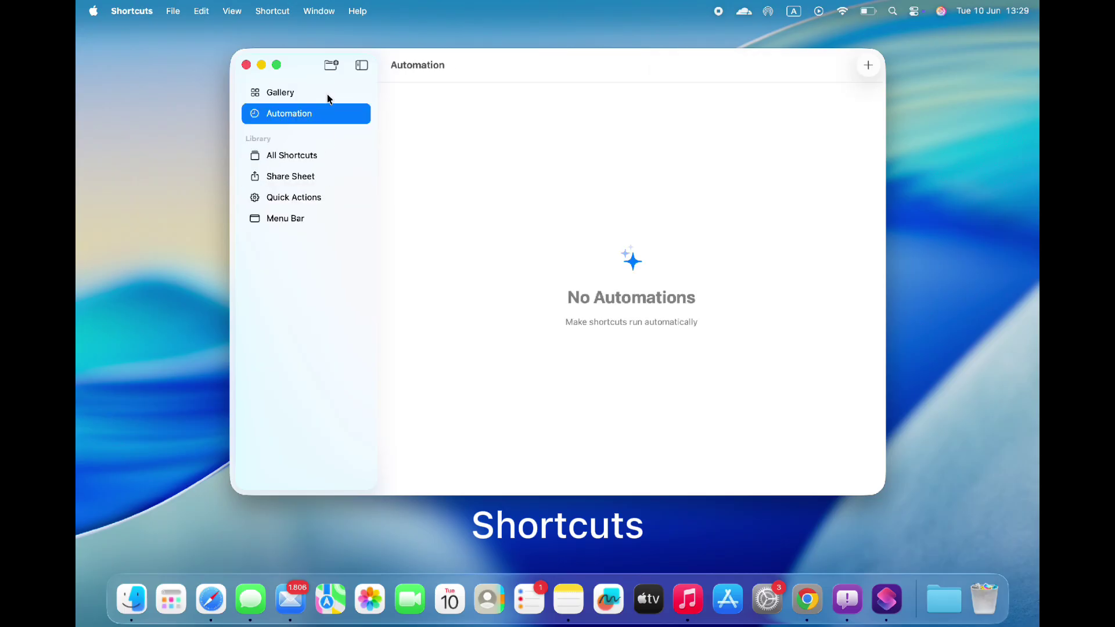
{"action": "left_click", "coordinate": [329, 98]}
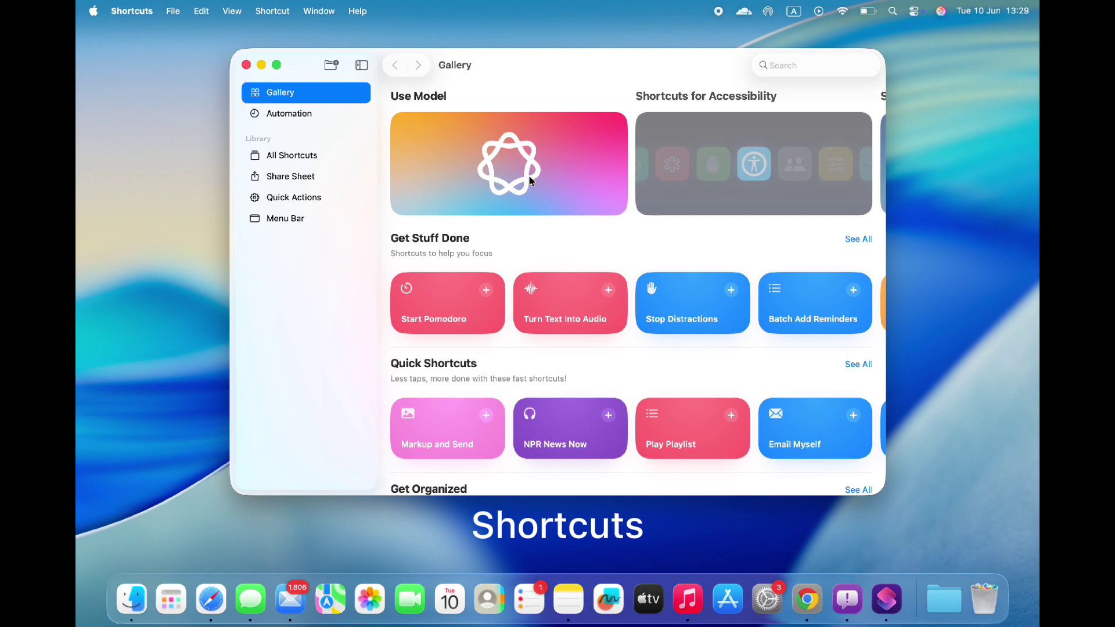
Open the How Many Days Until shortcut from the Gallery's Get Stuff Done collection and start its setup
{"action": "scroll", "coordinate": [750, 324], "scroll_direction": "right", "scroll_amount": 3}
{"action": "scroll", "coordinate": [750, 329], "scroll_direction": "right", "scroll_amount": 3}
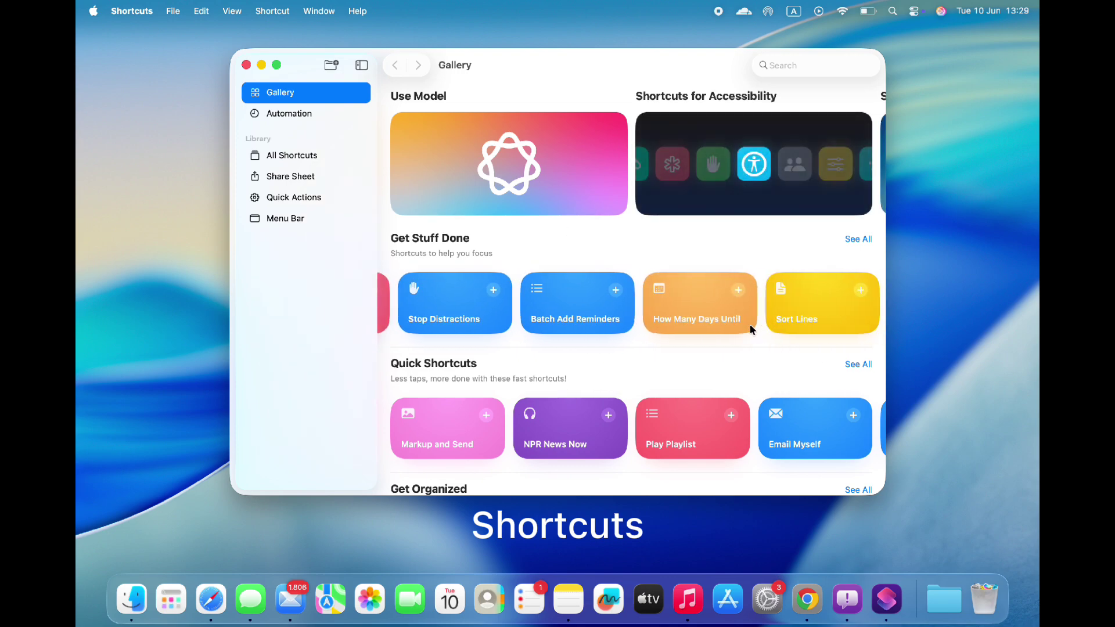
{"action": "left_click", "coordinate": [710, 319]}
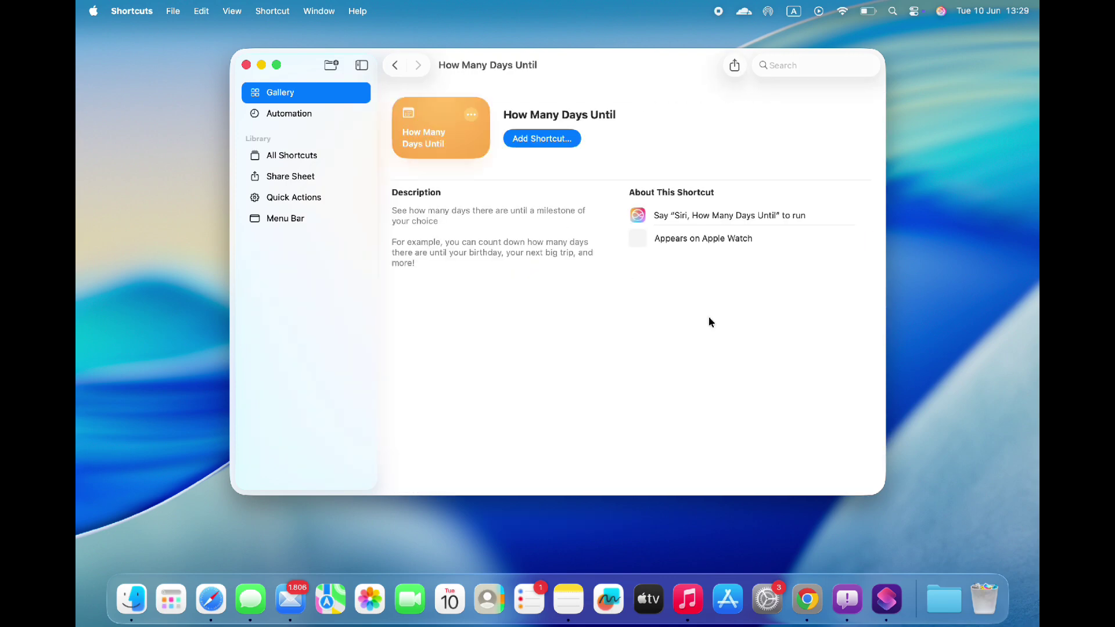
{"action": "left_click", "coordinate": [562, 141]}
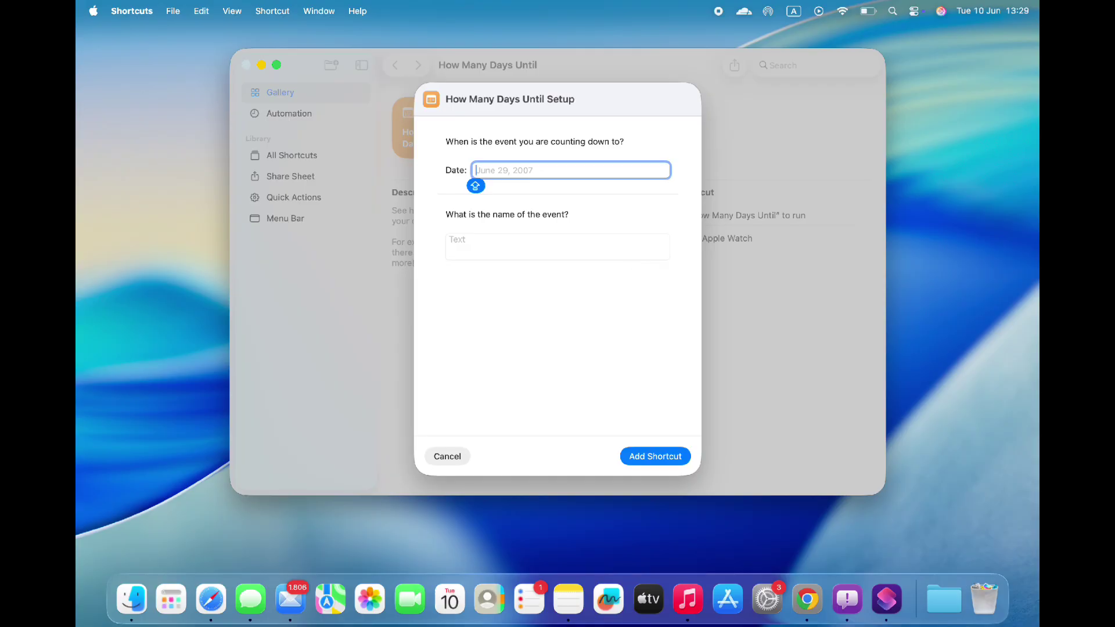
Set the countdown date to 01/01/2026 and the event name to New Year, and add the shortcut
{"action": "type", "text": "01/01/2026"}
{"action": "left_click", "coordinate": [589, 243]}
{"action": "type", "text": "n"}
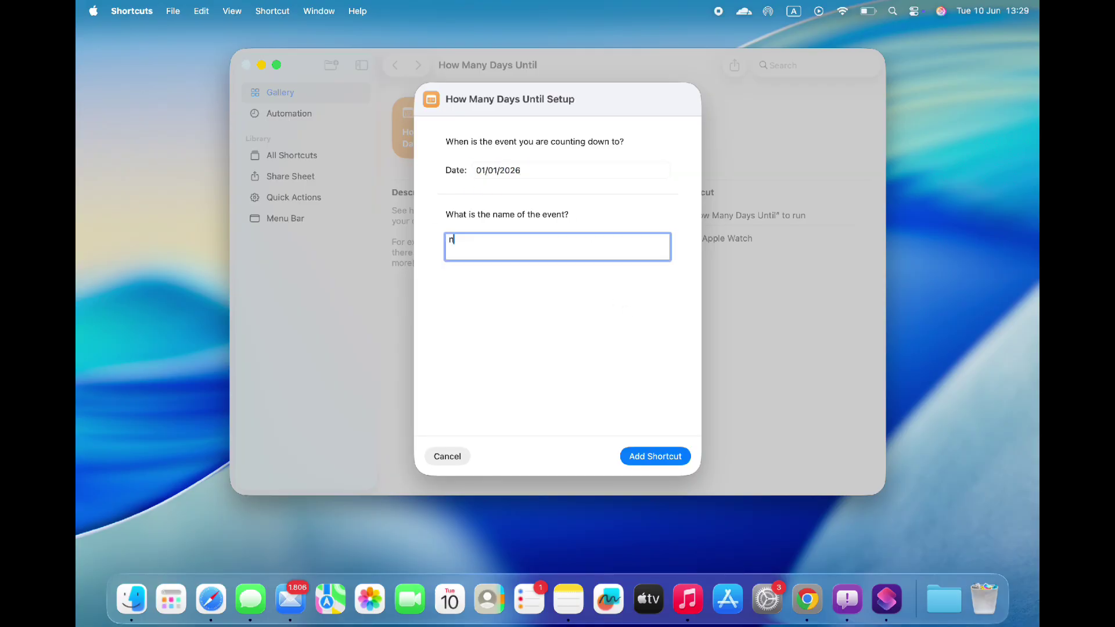
{"action": "key", "text": "BackSpace"}
{"action": "type", "text": "New Year"}
{"action": "left_click", "coordinate": [646, 459]}
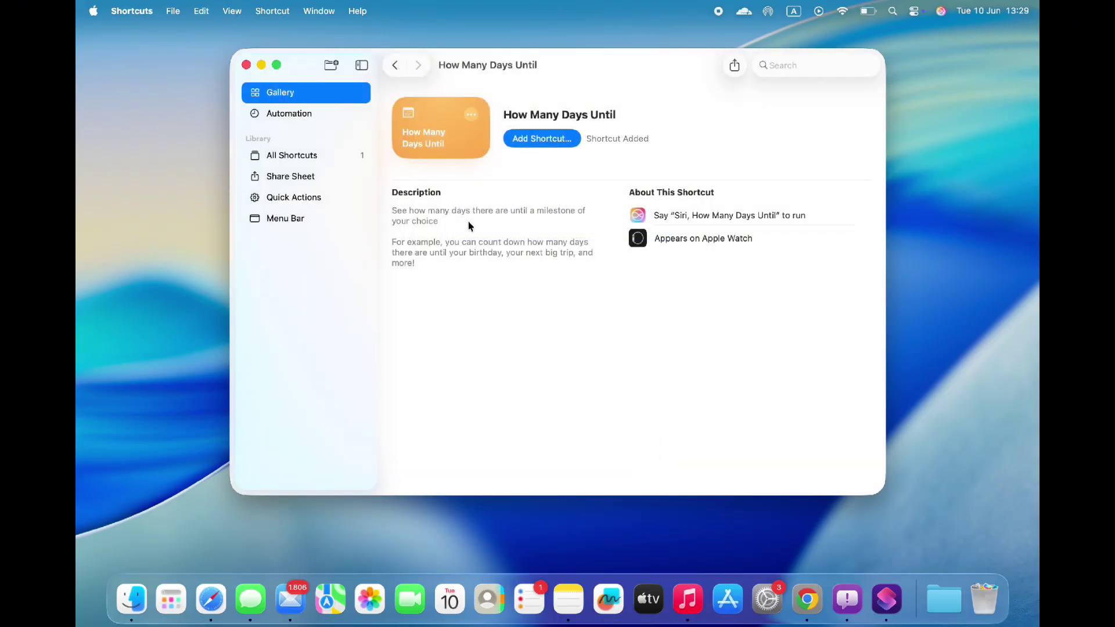
Open How Many Days Until from All Shortcuts, run it and dismiss its result, and close both Shortcuts windows
{"action": "left_click", "coordinate": [351, 156]}
{"action": "left_click", "coordinate": [467, 120]}
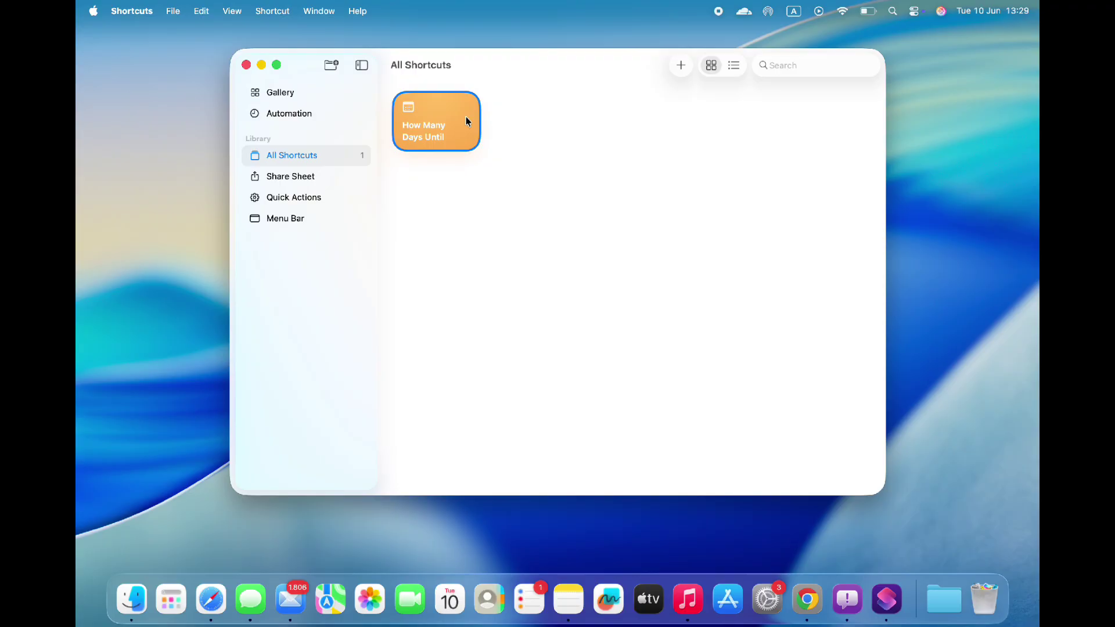
{"action": "double_click", "coordinate": [466, 121]}
{"action": "left_click", "coordinate": [737, 77]}
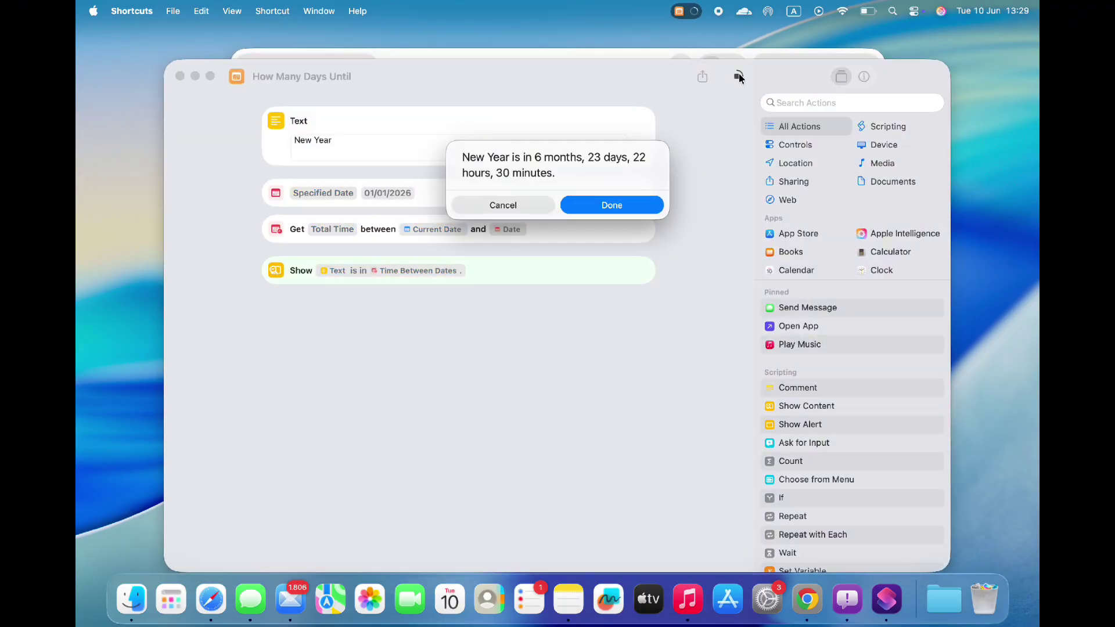
{"action": "left_click", "coordinate": [616, 205]}
{"action": "left_click", "coordinate": [180, 76]}
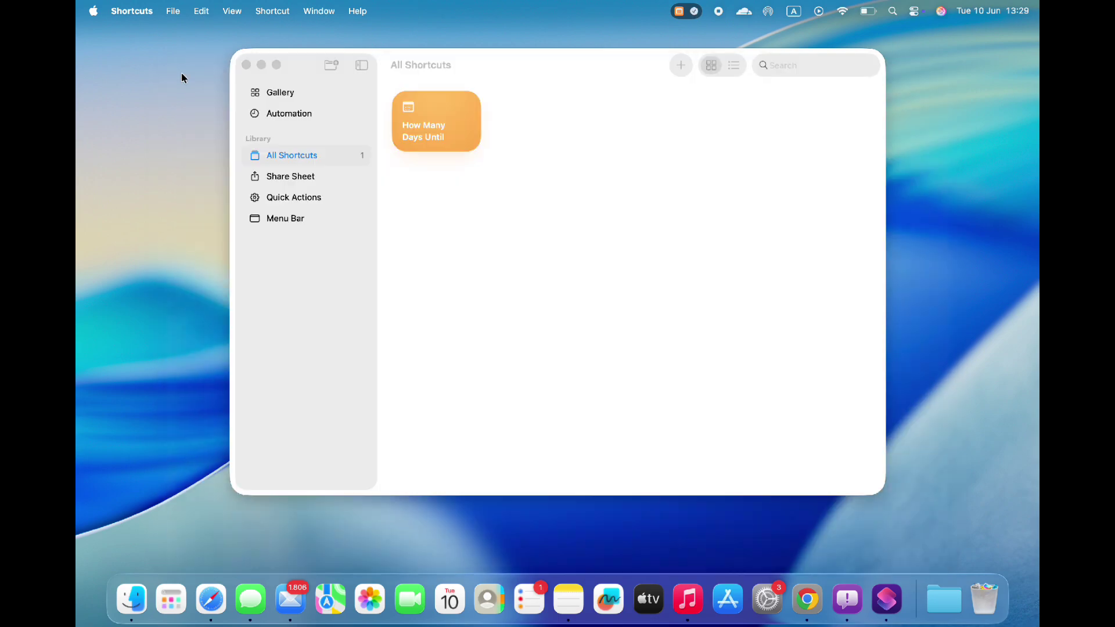
{"action": "left_click", "coordinate": [247, 65]}
Expand the Productivity & Finance group in the applications overview and launch Terminal
{"action": "key", "text": "F4"}
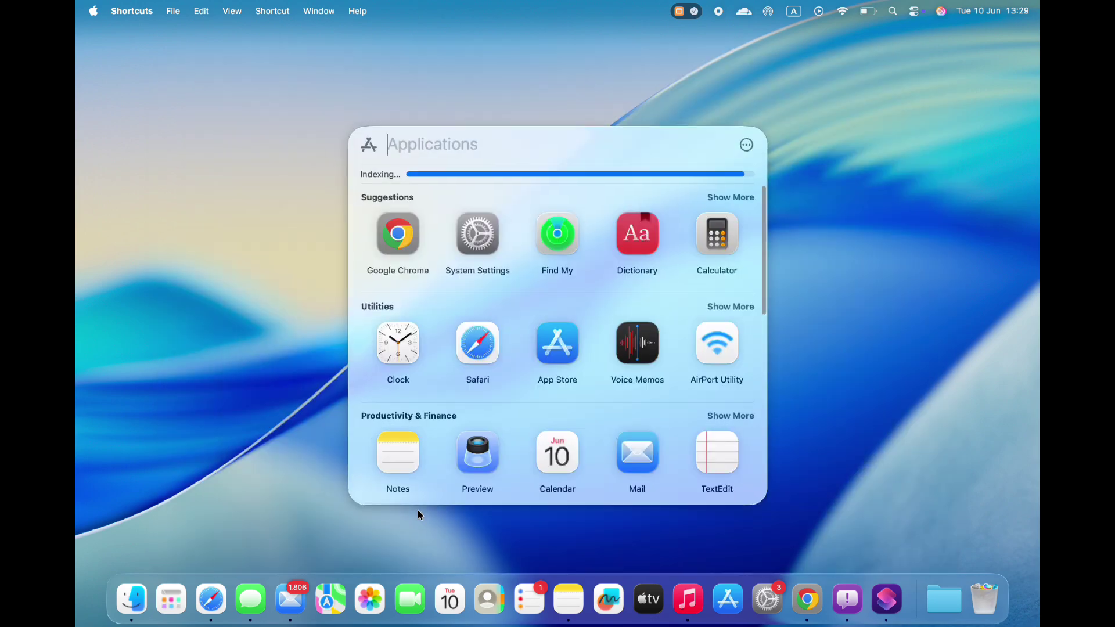
{"action": "scroll", "coordinate": [555, 401], "scroll_direction": "down", "scroll_amount": 5}
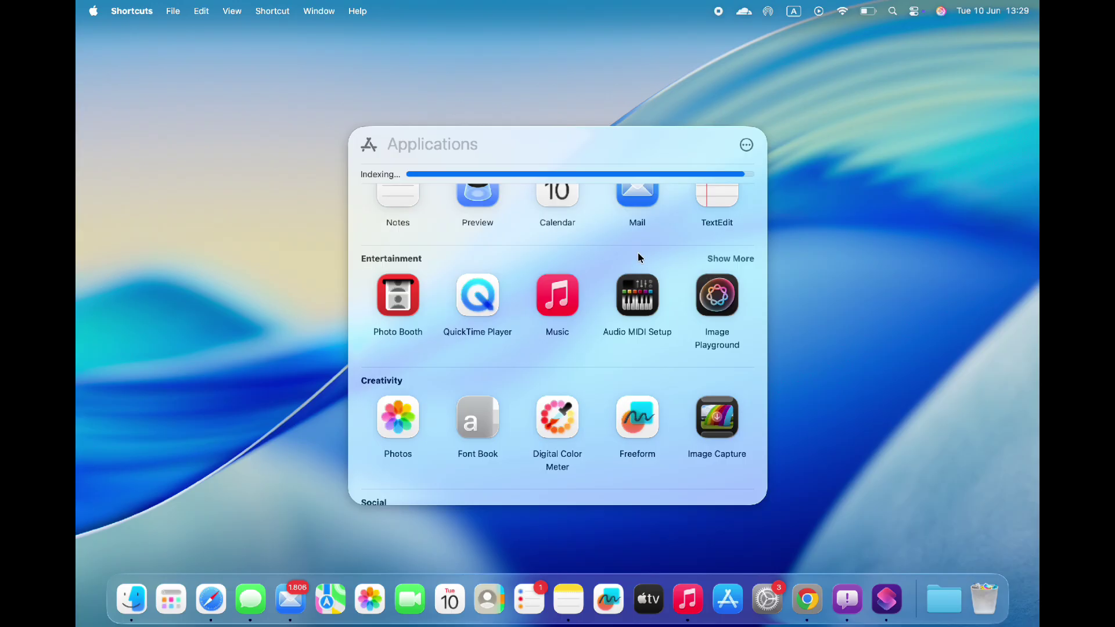
{"action": "scroll", "coordinate": [638, 257], "scroll_direction": "up", "scroll_amount": 2}
{"action": "left_click", "coordinate": [729, 193]}
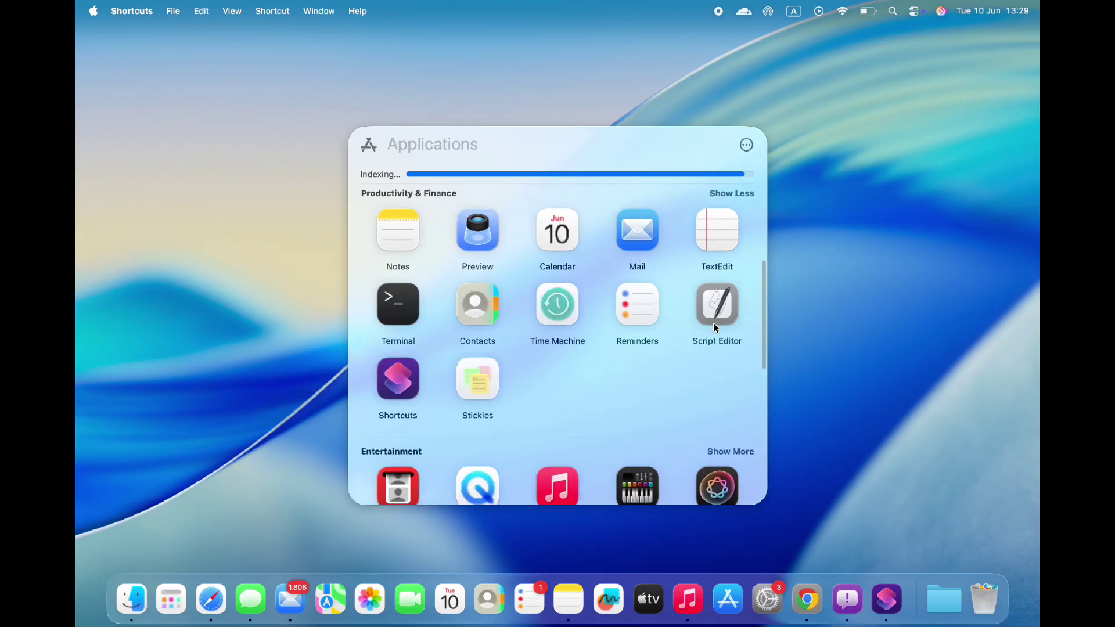
{"action": "scroll", "coordinate": [714, 327], "scroll_direction": "down", "scroll_amount": 3}
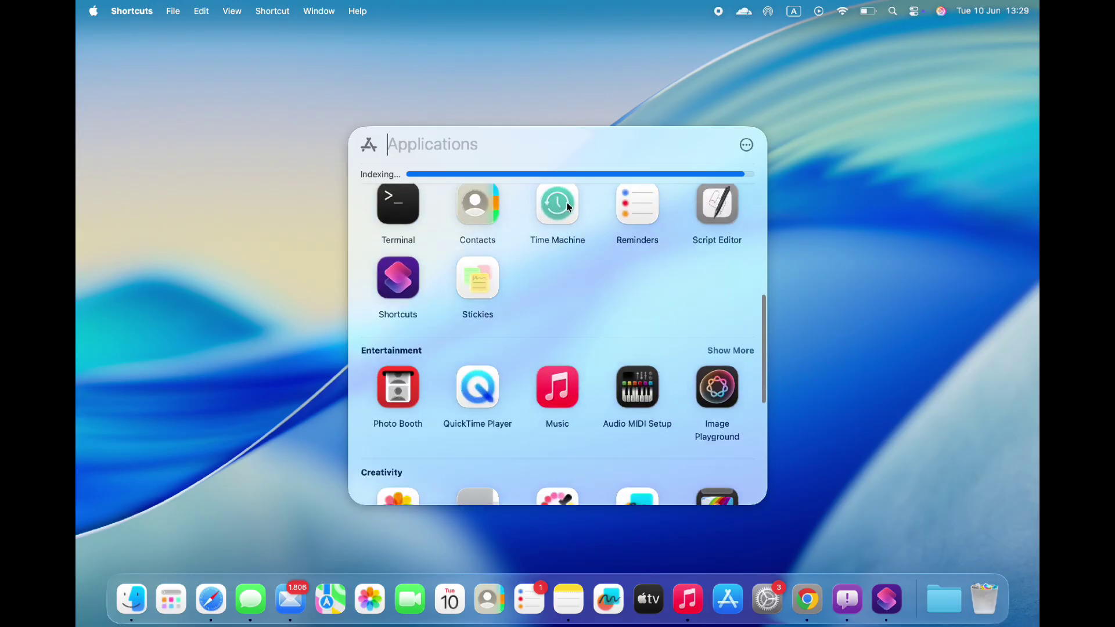
{"action": "left_click", "coordinate": [715, 352]}
{"action": "left_click", "coordinate": [413, 214]}
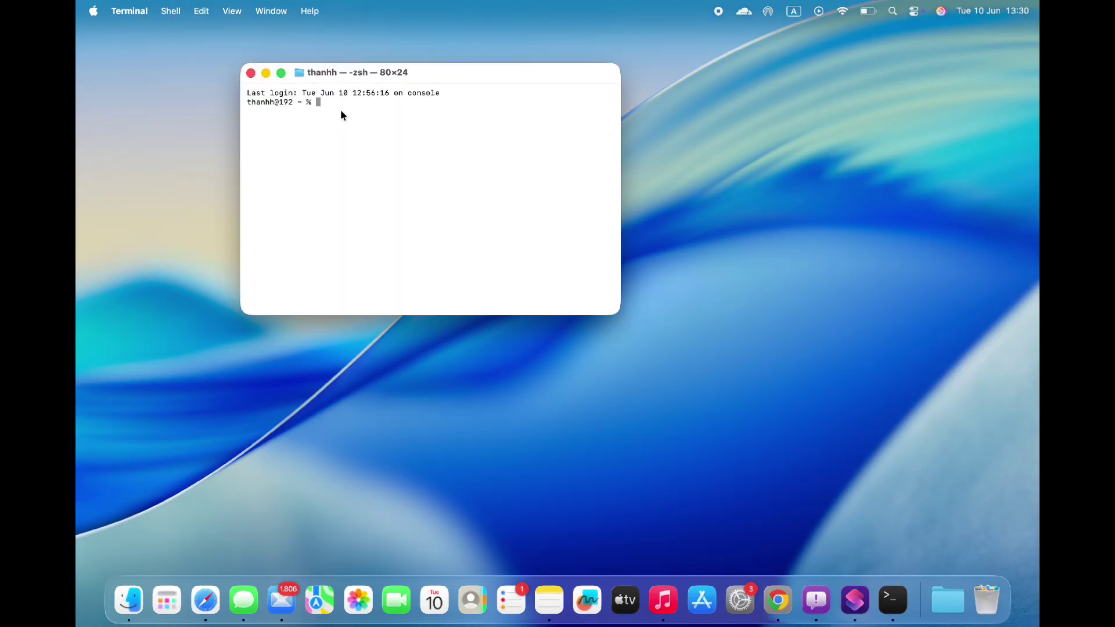
Look at the context menu of the Terminal window and close the window
{"action": "right_click", "coordinate": [338, 112]}
{"action": "left_click", "coordinate": [315, 121]}
{"action": "left_click", "coordinate": [264, 74]}
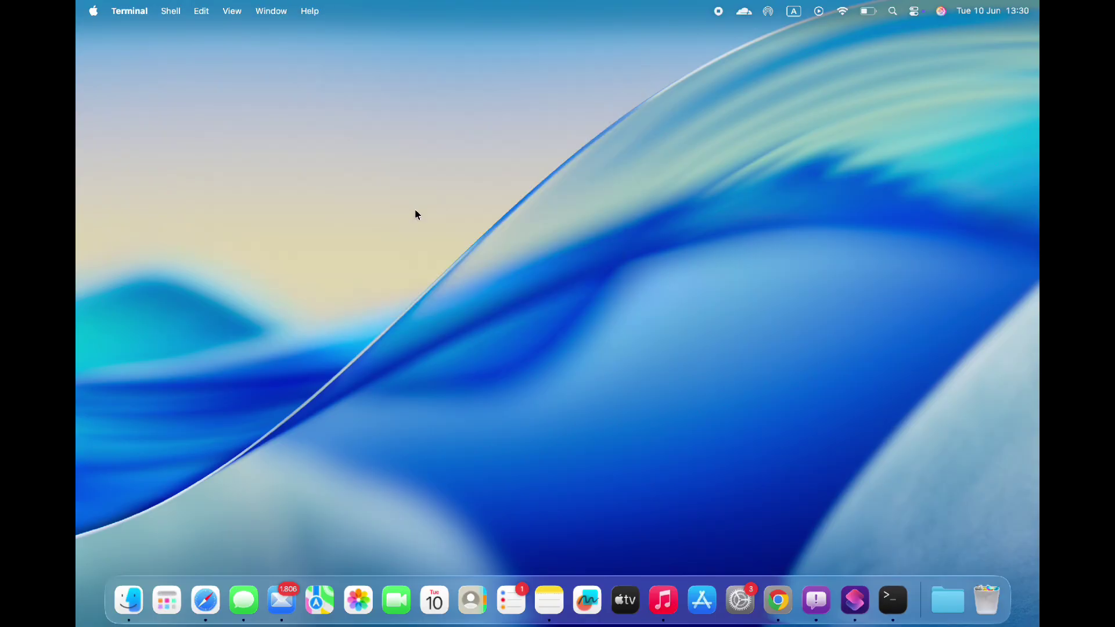
Expand the Entertainment group in the applications overview and launch Activity Monitor from the Other group
{"action": "key", "text": "F4"}
{"action": "scroll", "coordinate": [495, 269], "scroll_direction": "down", "scroll_amount": 10}
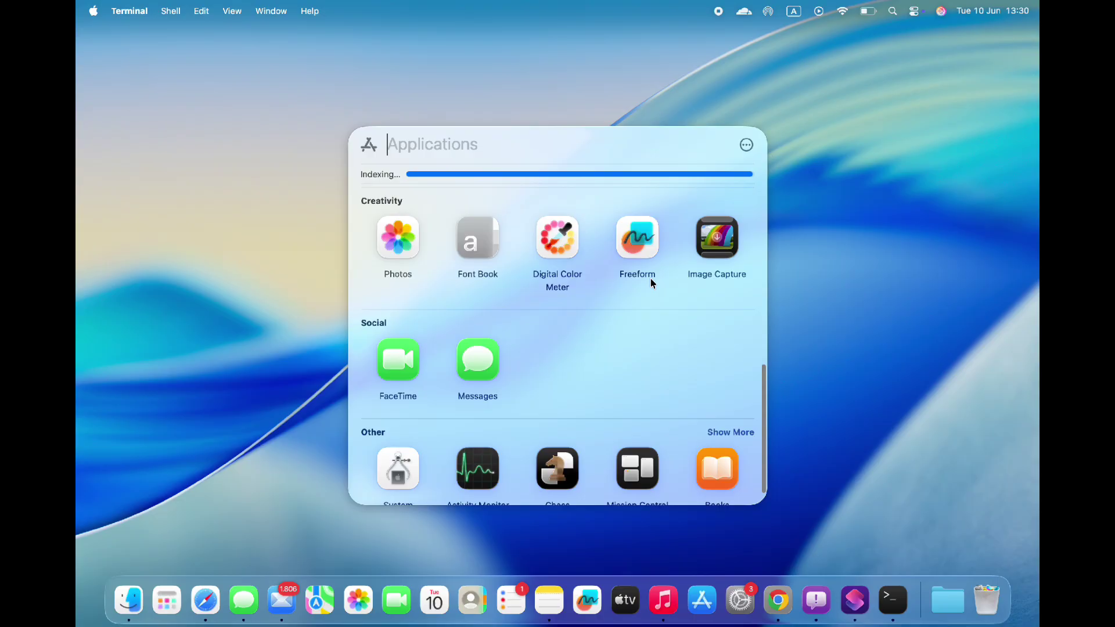
{"action": "scroll", "coordinate": [727, 225], "scroll_direction": "up", "scroll_amount": 3}
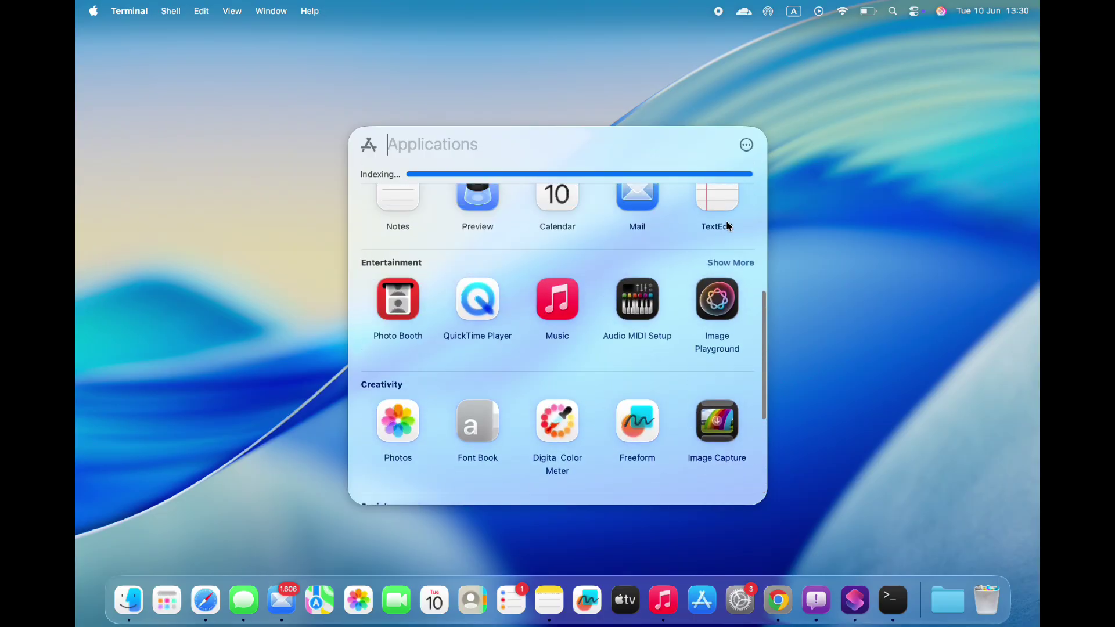
{"action": "left_click", "coordinate": [727, 265]}
{"action": "scroll", "coordinate": [658, 327], "scroll_direction": "down", "scroll_amount": 3}
{"action": "scroll", "coordinate": [660, 329], "scroll_direction": "up", "scroll_amount": 2}
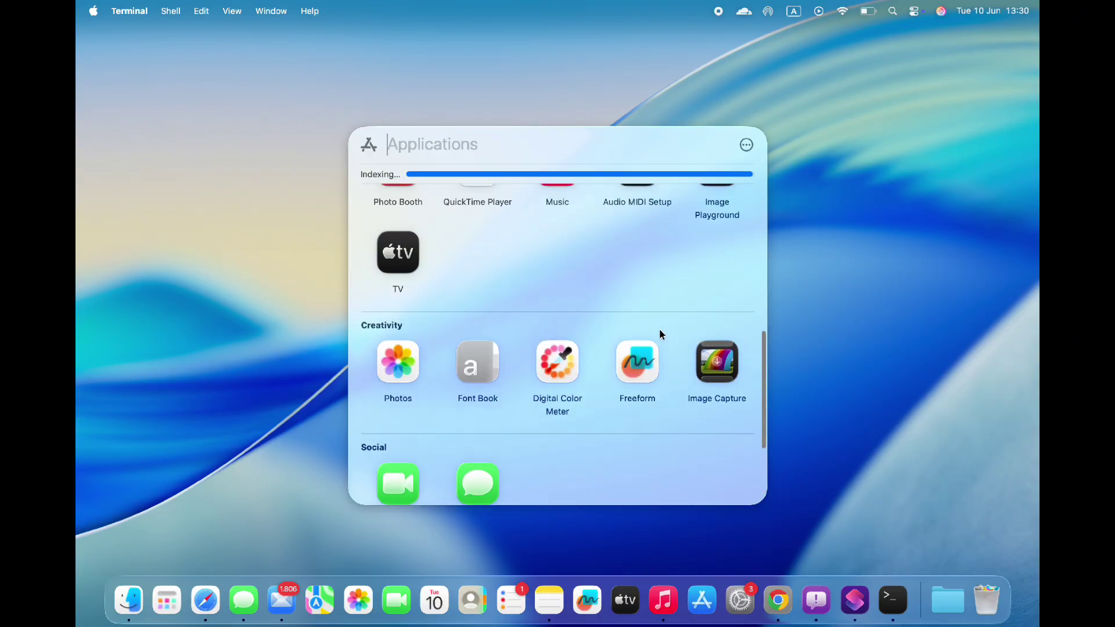
{"action": "scroll", "coordinate": [634, 311], "scroll_direction": "down", "scroll_amount": 4}
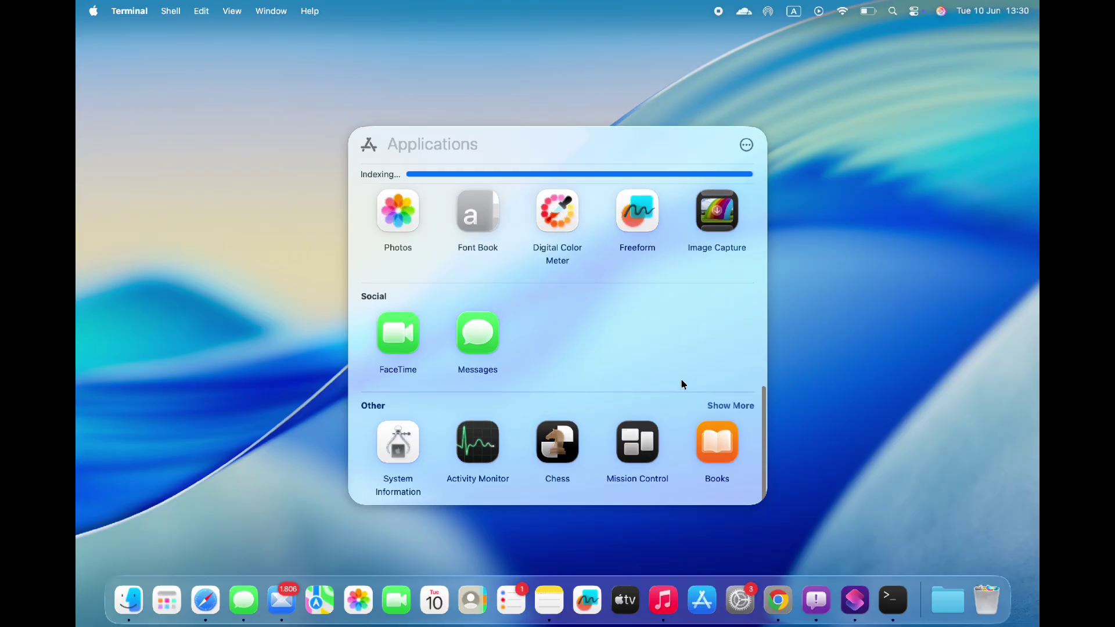
{"action": "left_click", "coordinate": [493, 436]}
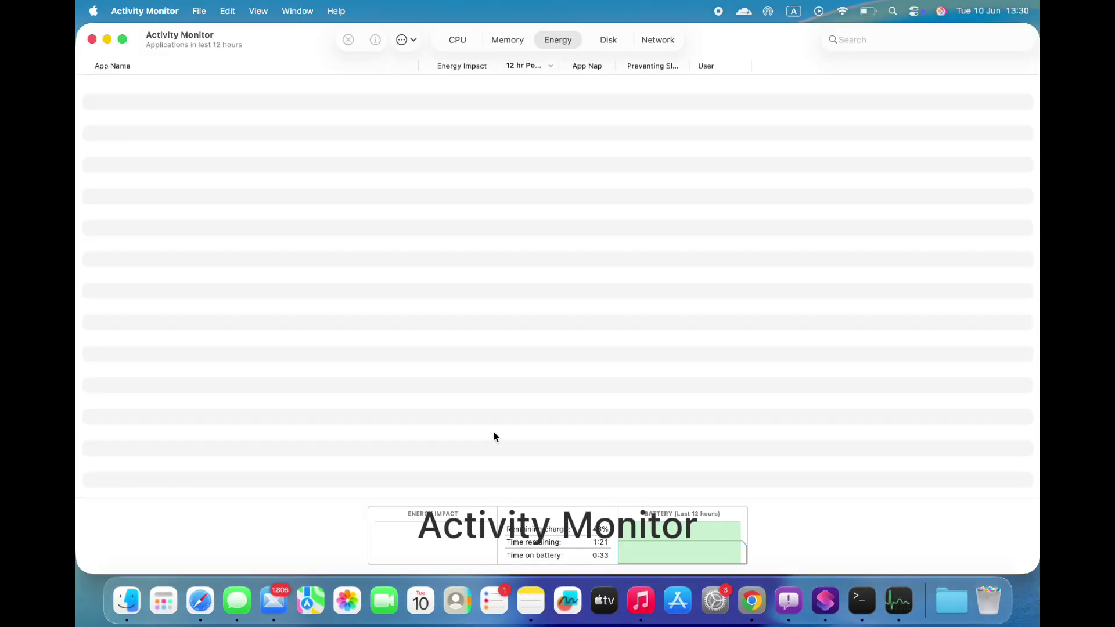
View the Memory and CPU process lists in Activity Monitor, select the screencapture process, and close the window
{"action": "left_click", "coordinate": [505, 40]}
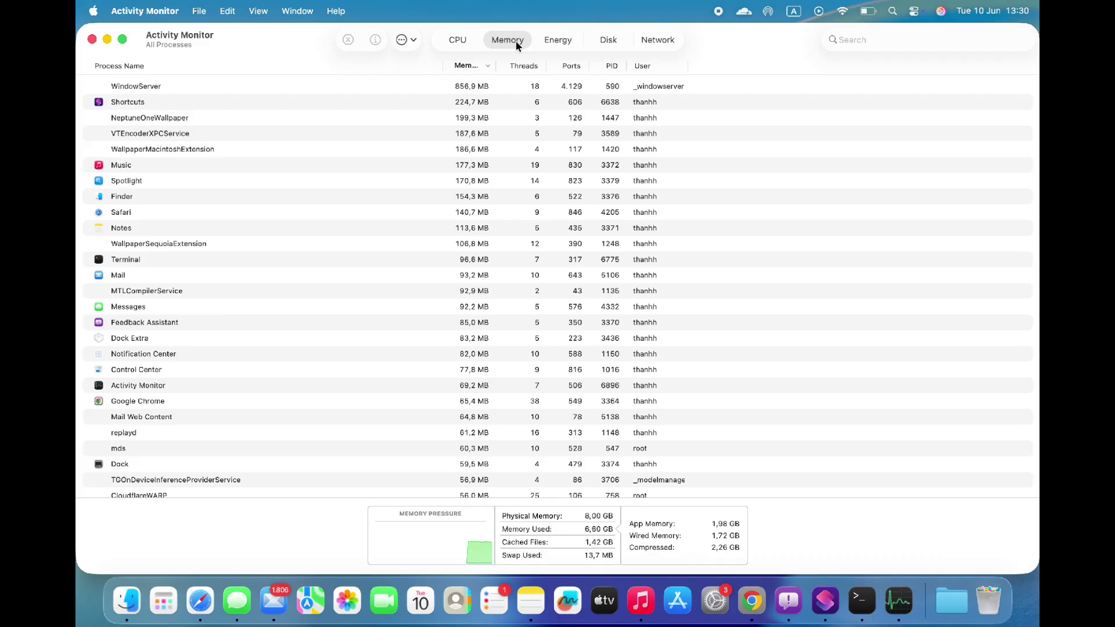
{"action": "left_click", "coordinate": [463, 40]}
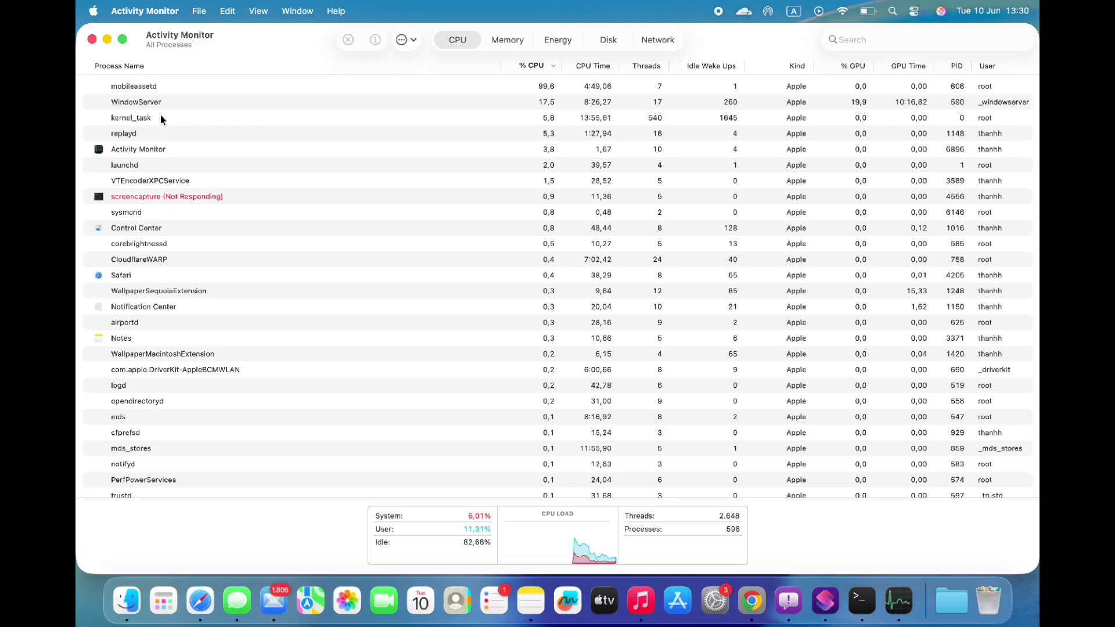
{"action": "left_click", "coordinate": [178, 196]}
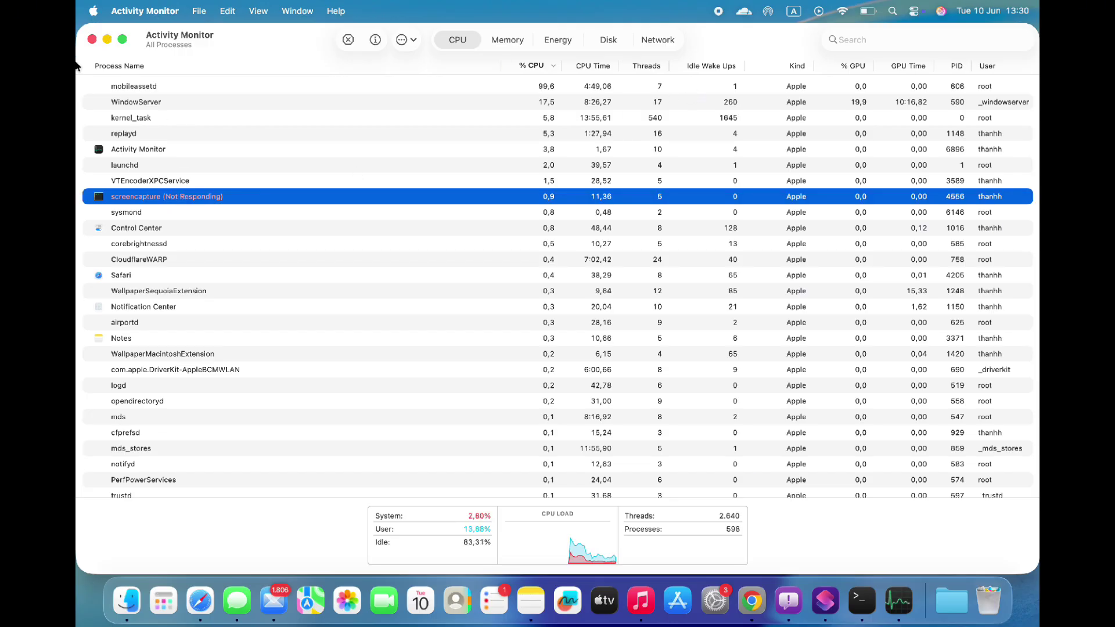
{"action": "left_click", "coordinate": [92, 39]}
Expand the Other group in the applications overview, launch Weather to view the Hanoi forecast, and close its window
{"action": "key", "text": "F4"}
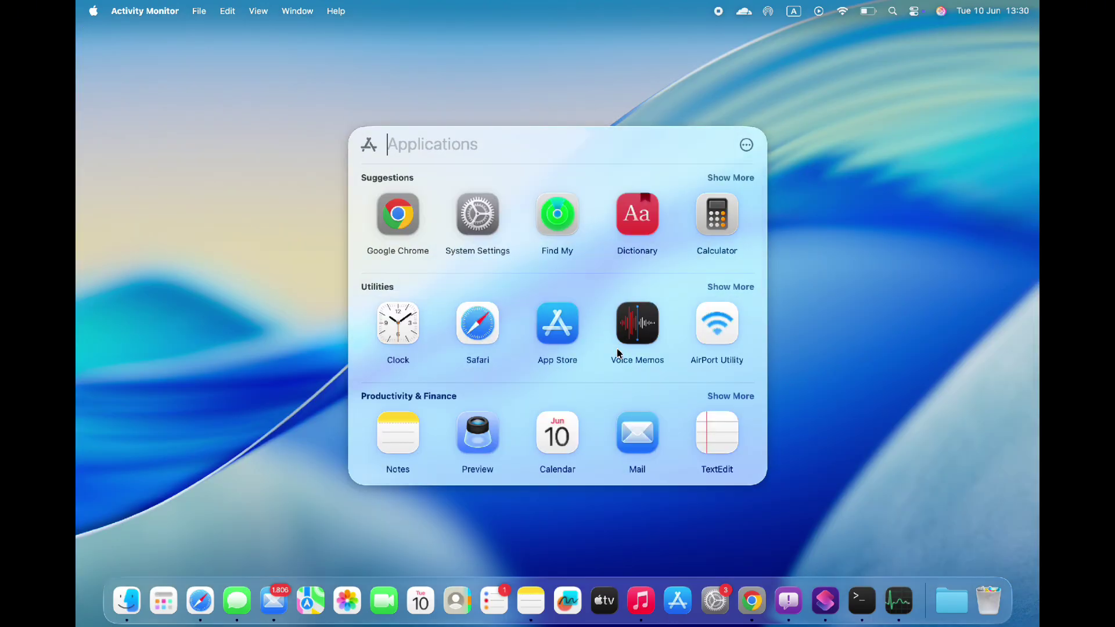
{"action": "scroll", "coordinate": [620, 353], "scroll_direction": "down", "scroll_amount": 10}
{"action": "left_click", "coordinate": [729, 383]}
{"action": "scroll", "coordinate": [685, 401], "scroll_direction": "down", "scroll_amount": 4}
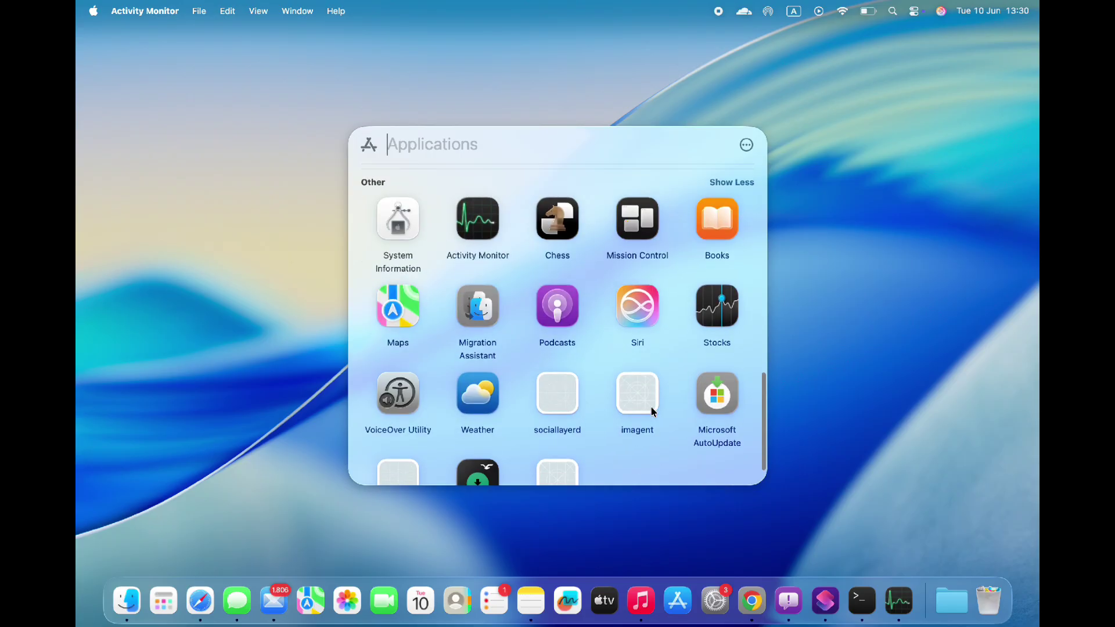
{"action": "scroll", "coordinate": [653, 412], "scroll_direction": "down", "scroll_amount": 1}
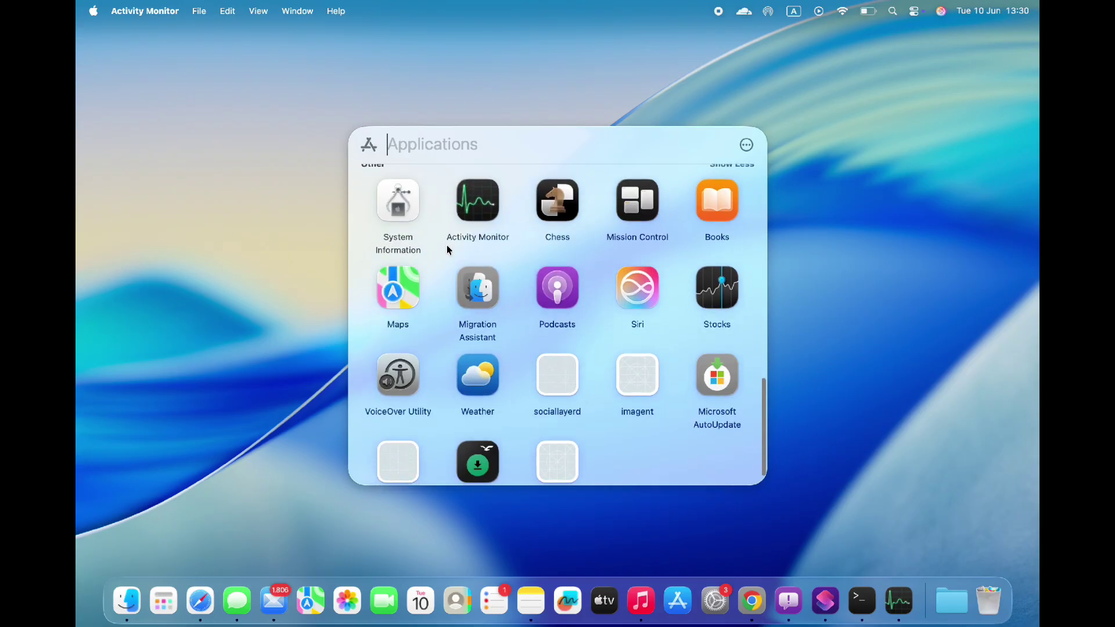
{"action": "left_click", "coordinate": [493, 378]}
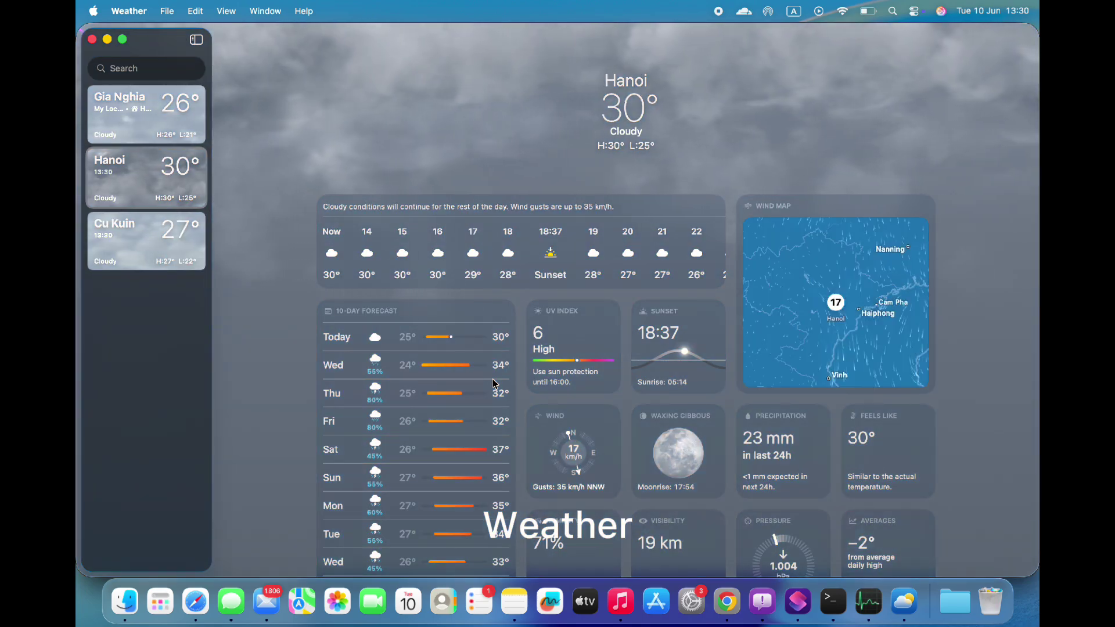
{"action": "left_click", "coordinate": [92, 39]}
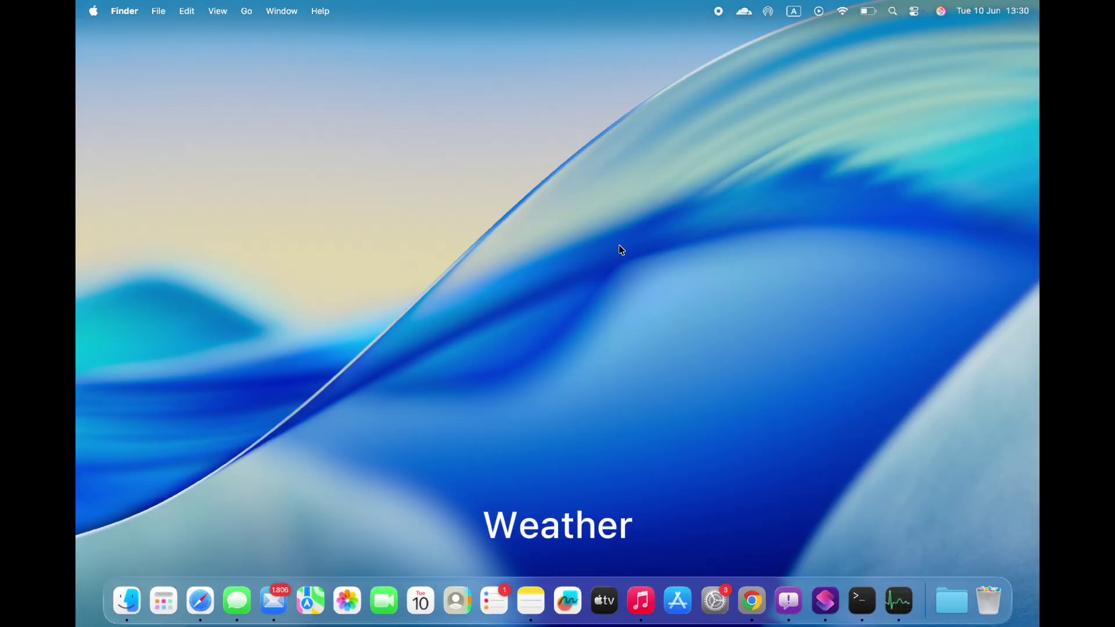
Show the desktops in Mission Control, switch to Desktop 2 and return to Desktop 1
{"action": "key", "text": "ctrl+Up"}
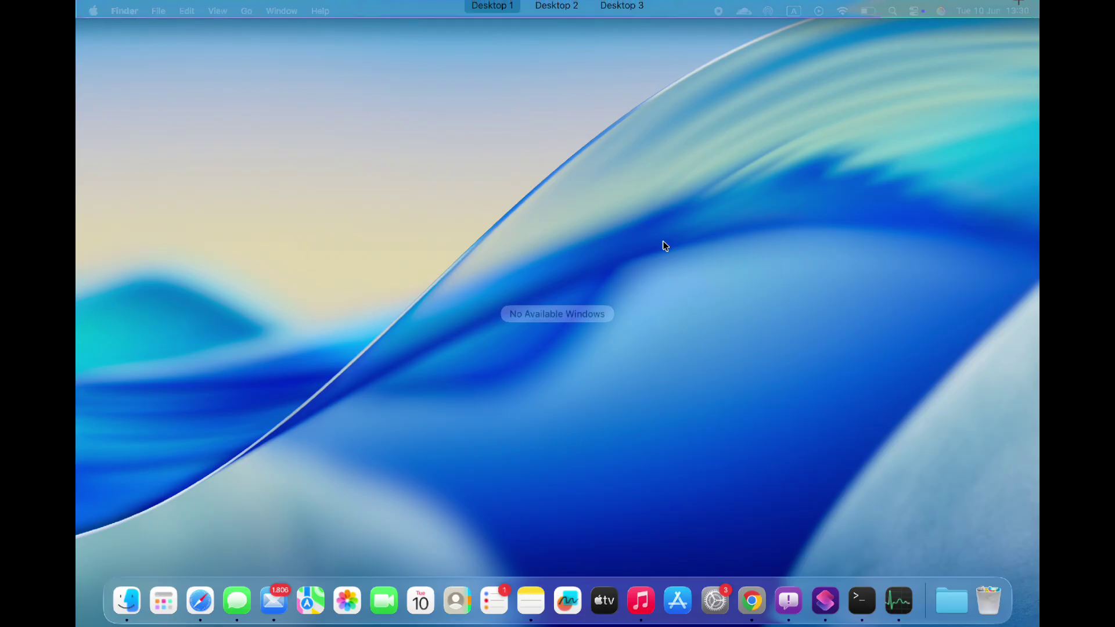
{"action": "mouse_move", "coordinate": [825, 11]}
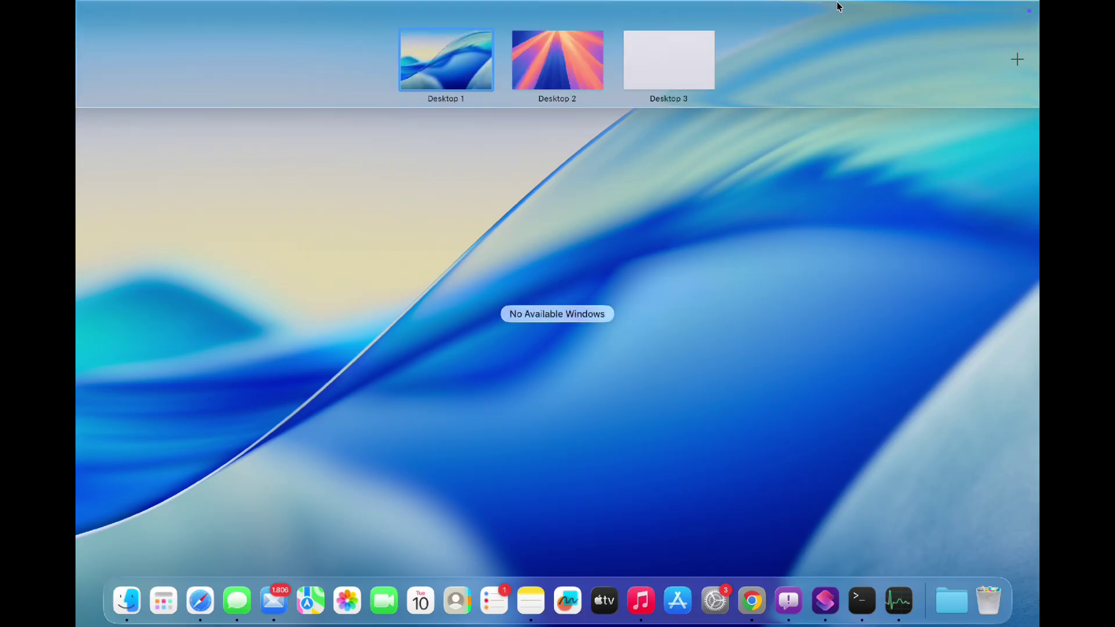
{"action": "left_click", "coordinate": [545, 77]}
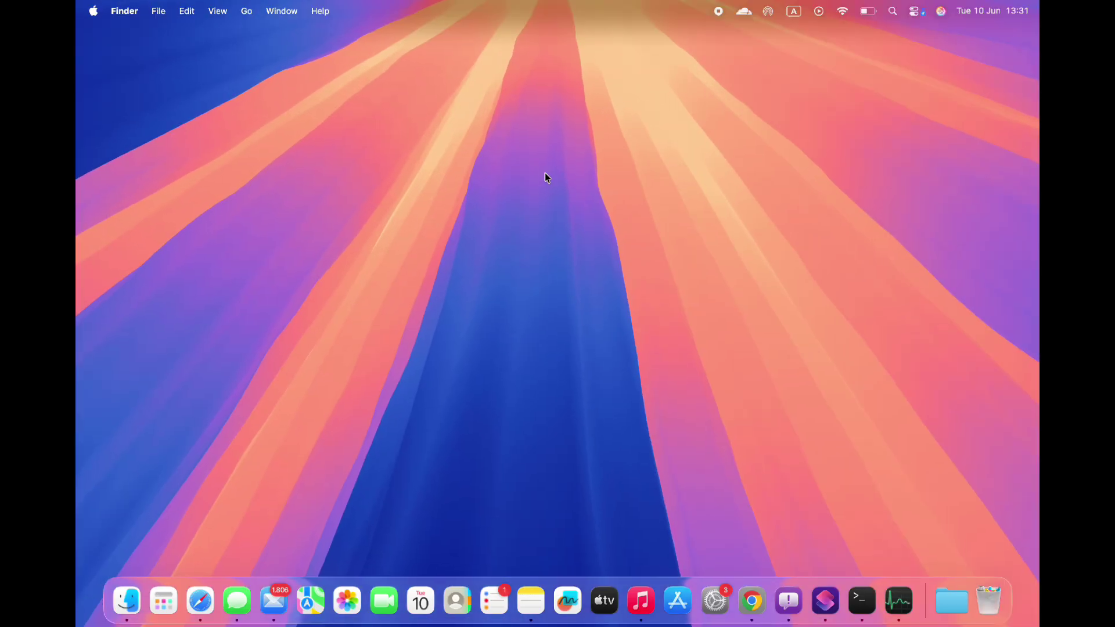
{"action": "key", "text": "ctrl+Left"}
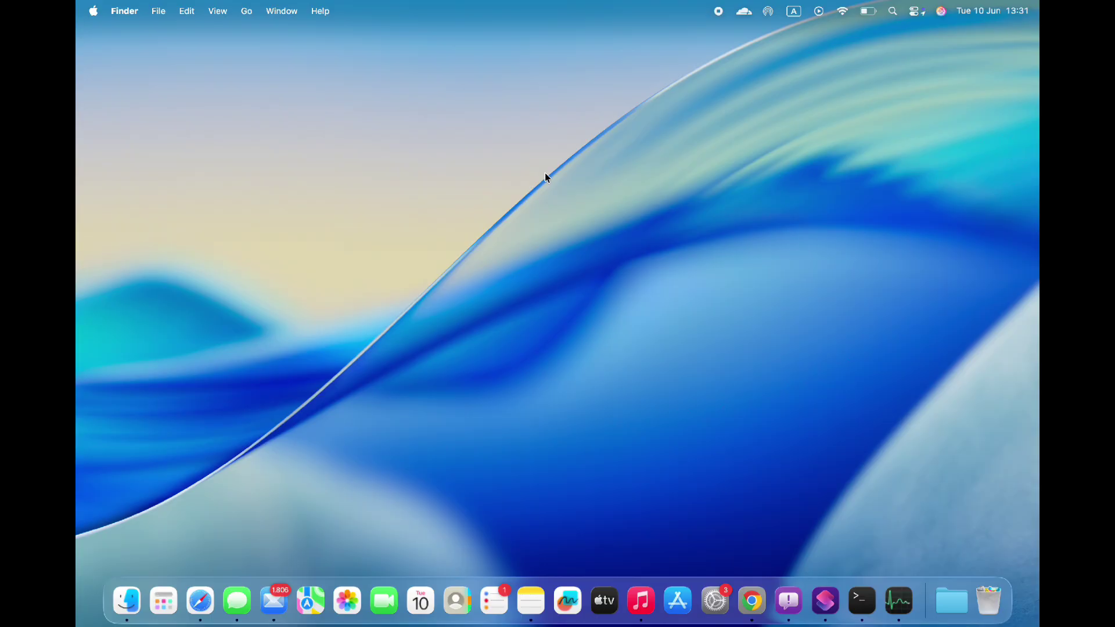
{"action": "key", "text": "F4"}
{"action": "left_click", "coordinate": [248, 321]}
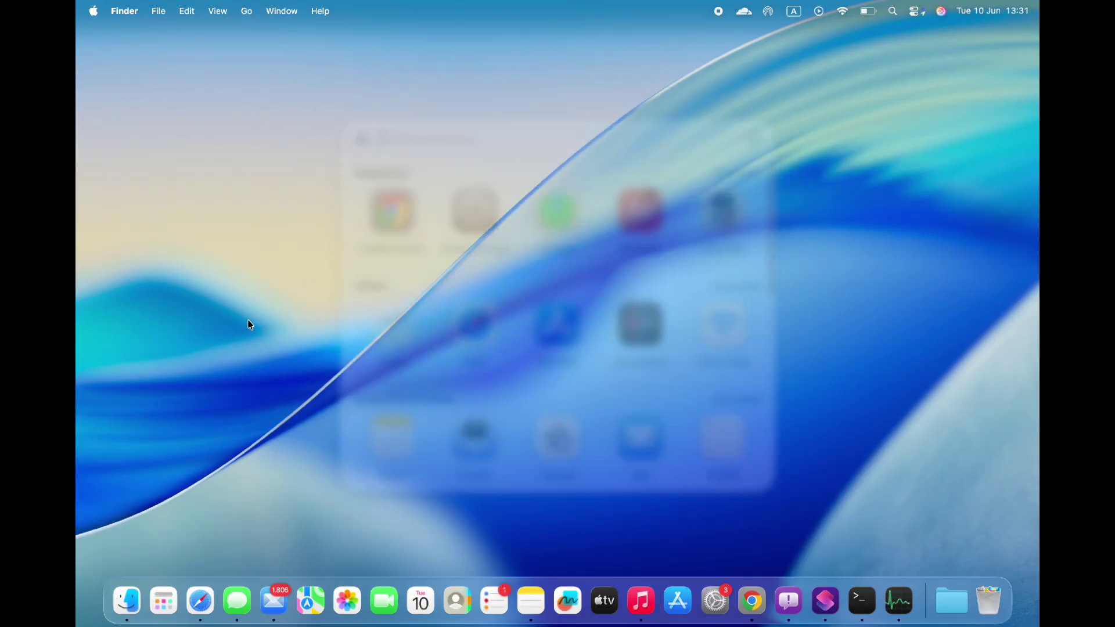